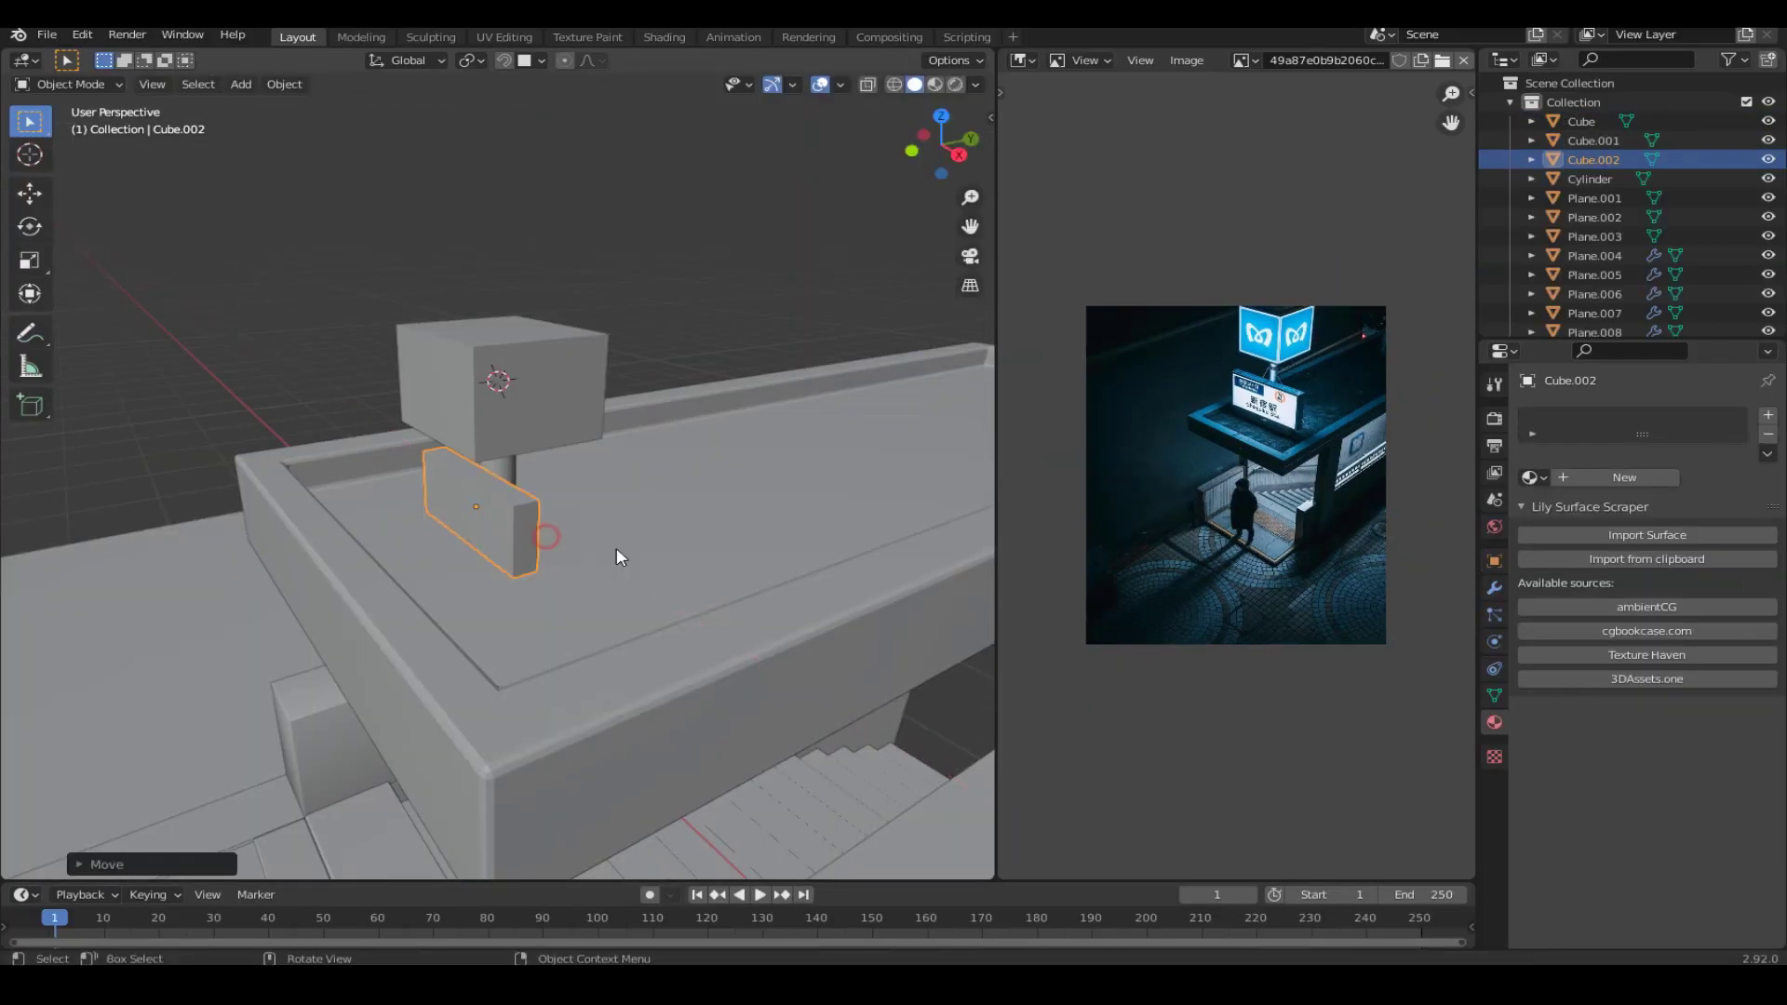
Rotate the small block Cube.002 around the global Z axis.
key("r")
key("z")
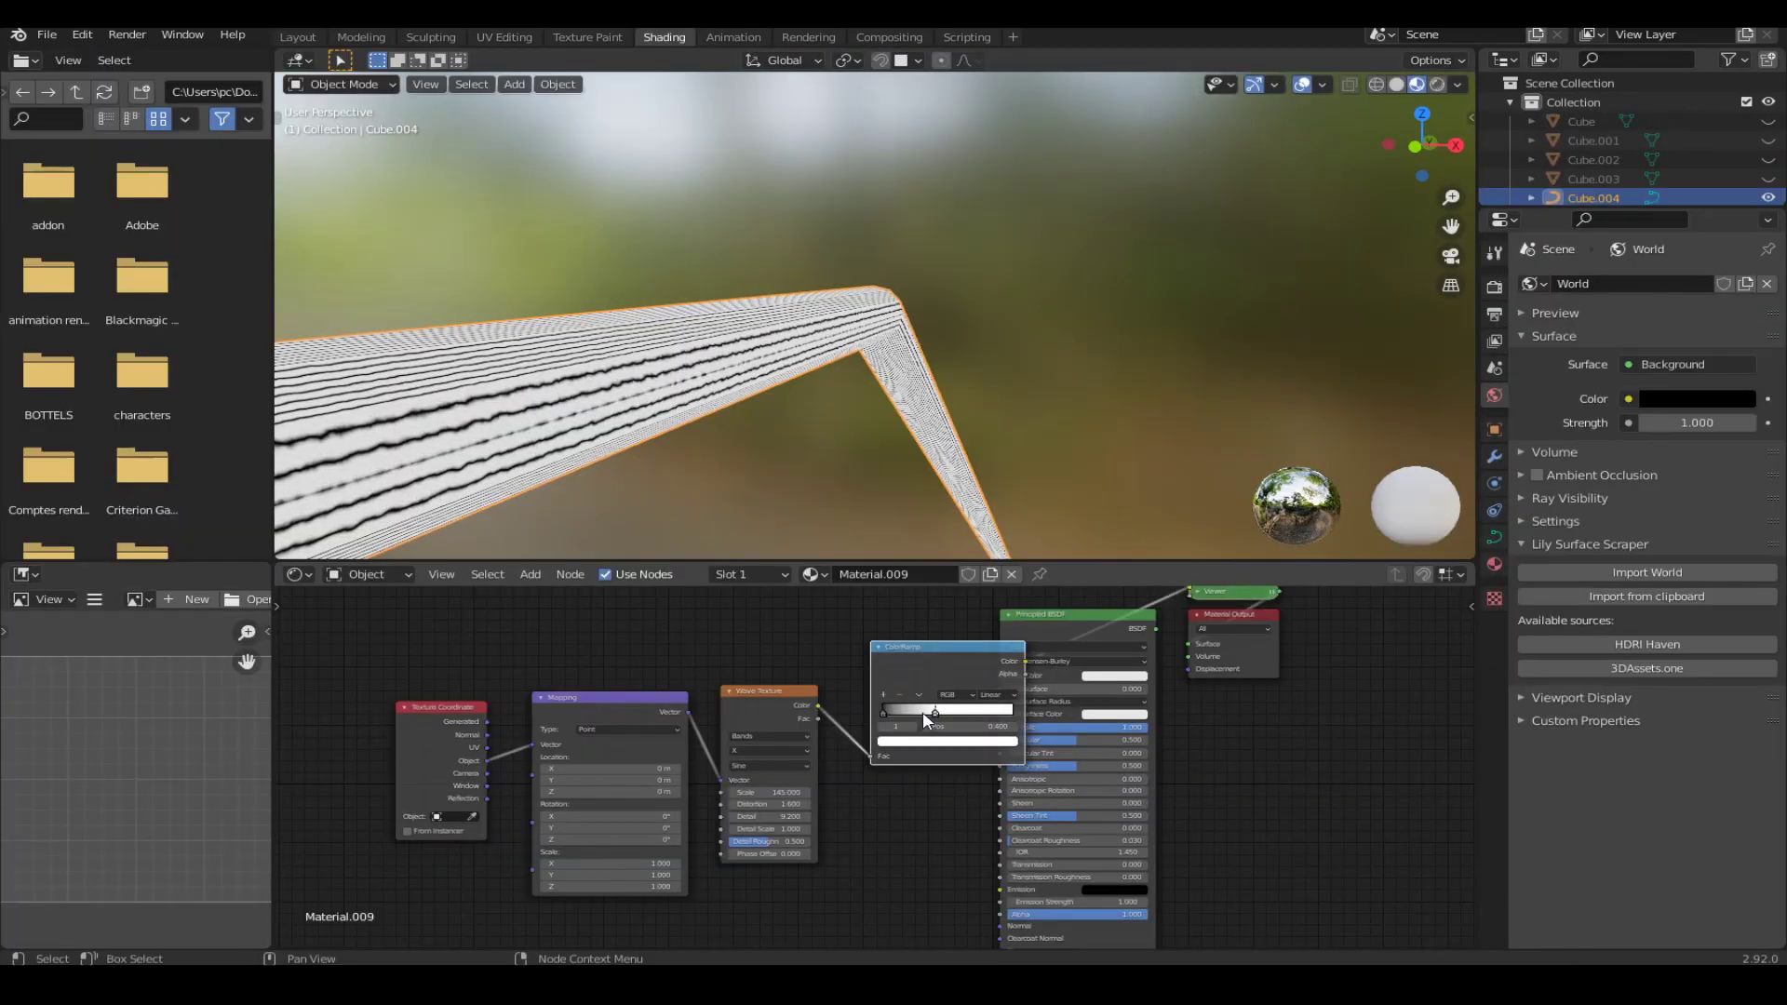
Scale the frame's UV face about 2.43 times along Y to stretch its stripes.
key("s")
key("y")
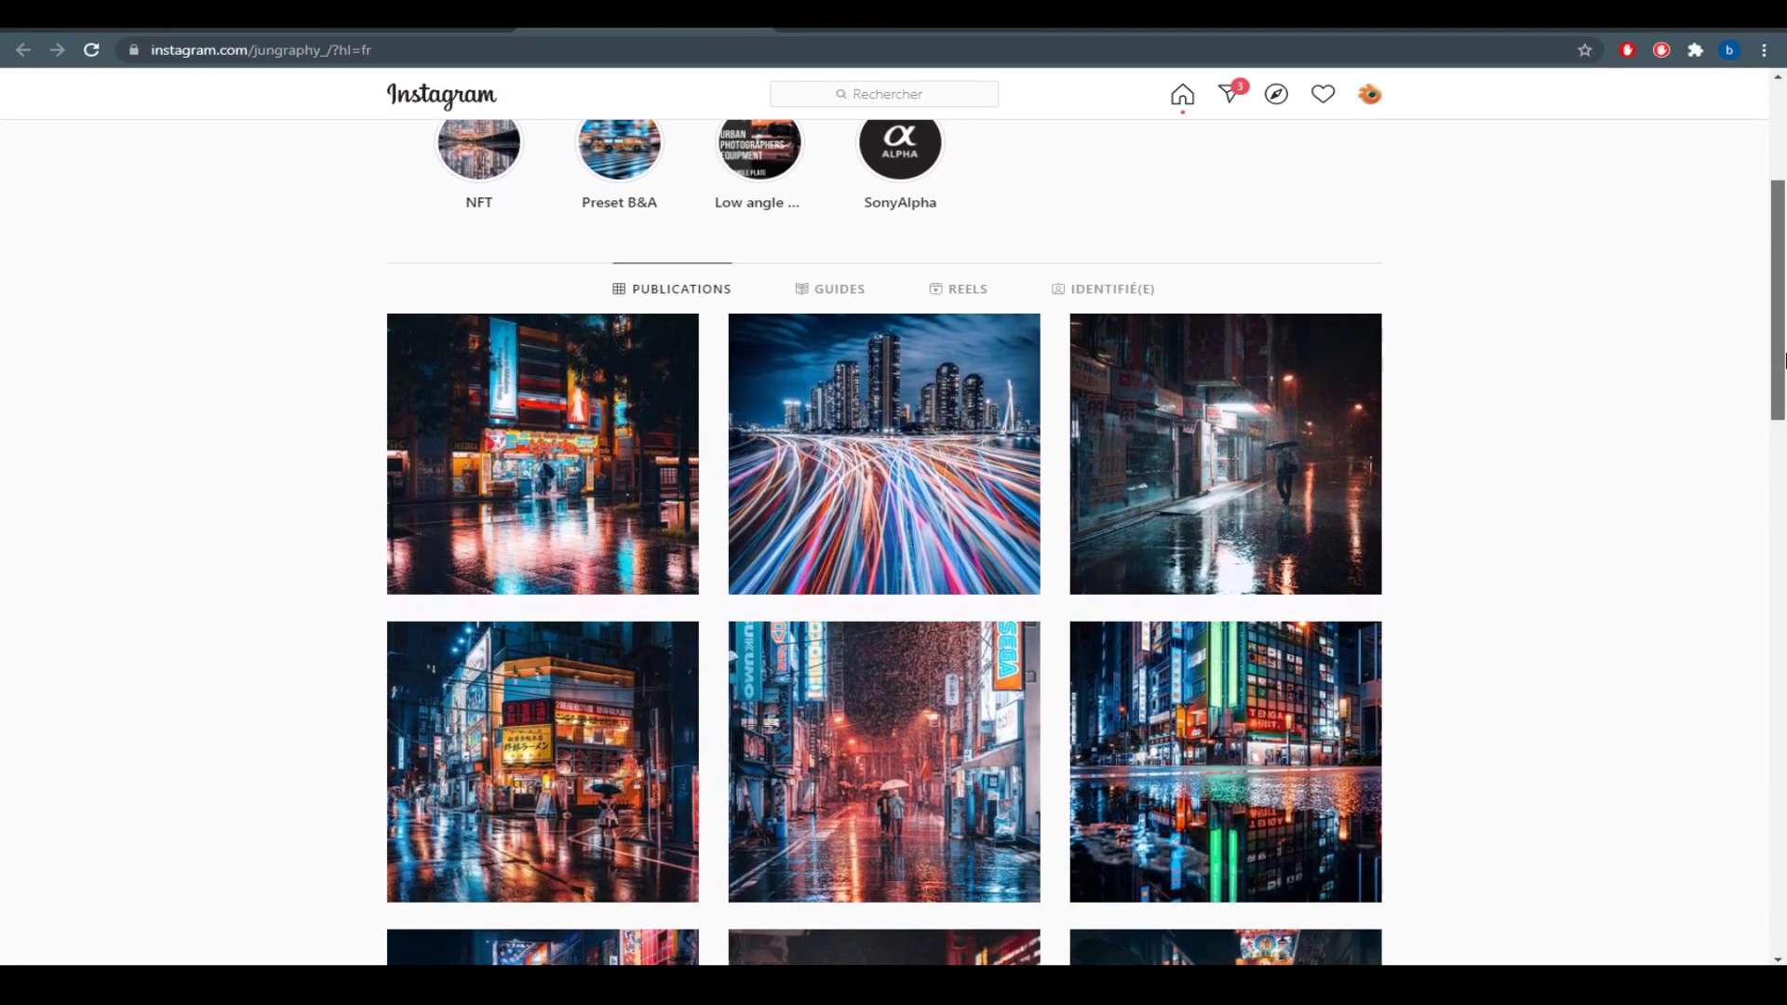
Scroll down the photographer's grid of rainy neon night-street photos.
scroll(1740, 512, "down", 3)
scroll(1698, 601, "down", 4)
scroll(1657, 689, "down", 3)
scroll(1615, 779, "down", 1)
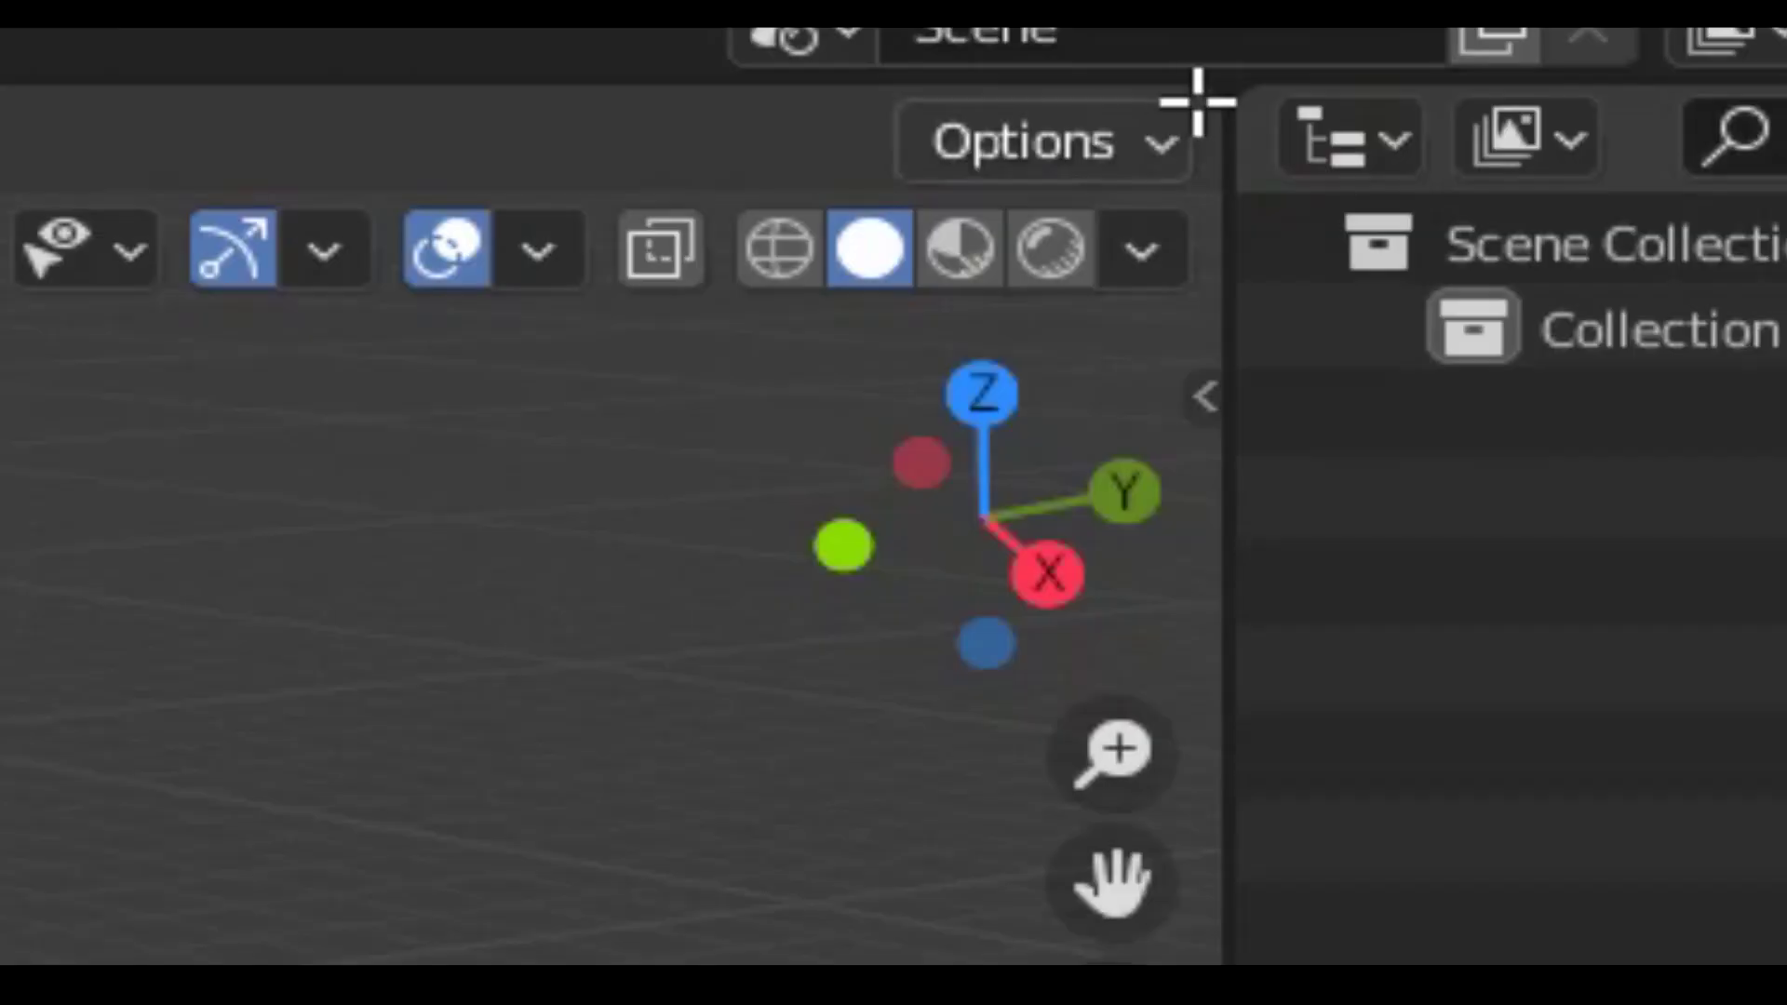
Split the viewport and show the metro entrance reference photo in an Image Editor.
left_click_drag(1469, 52, 995, 54)
left_click(1020, 60)
left_click(319, 132)
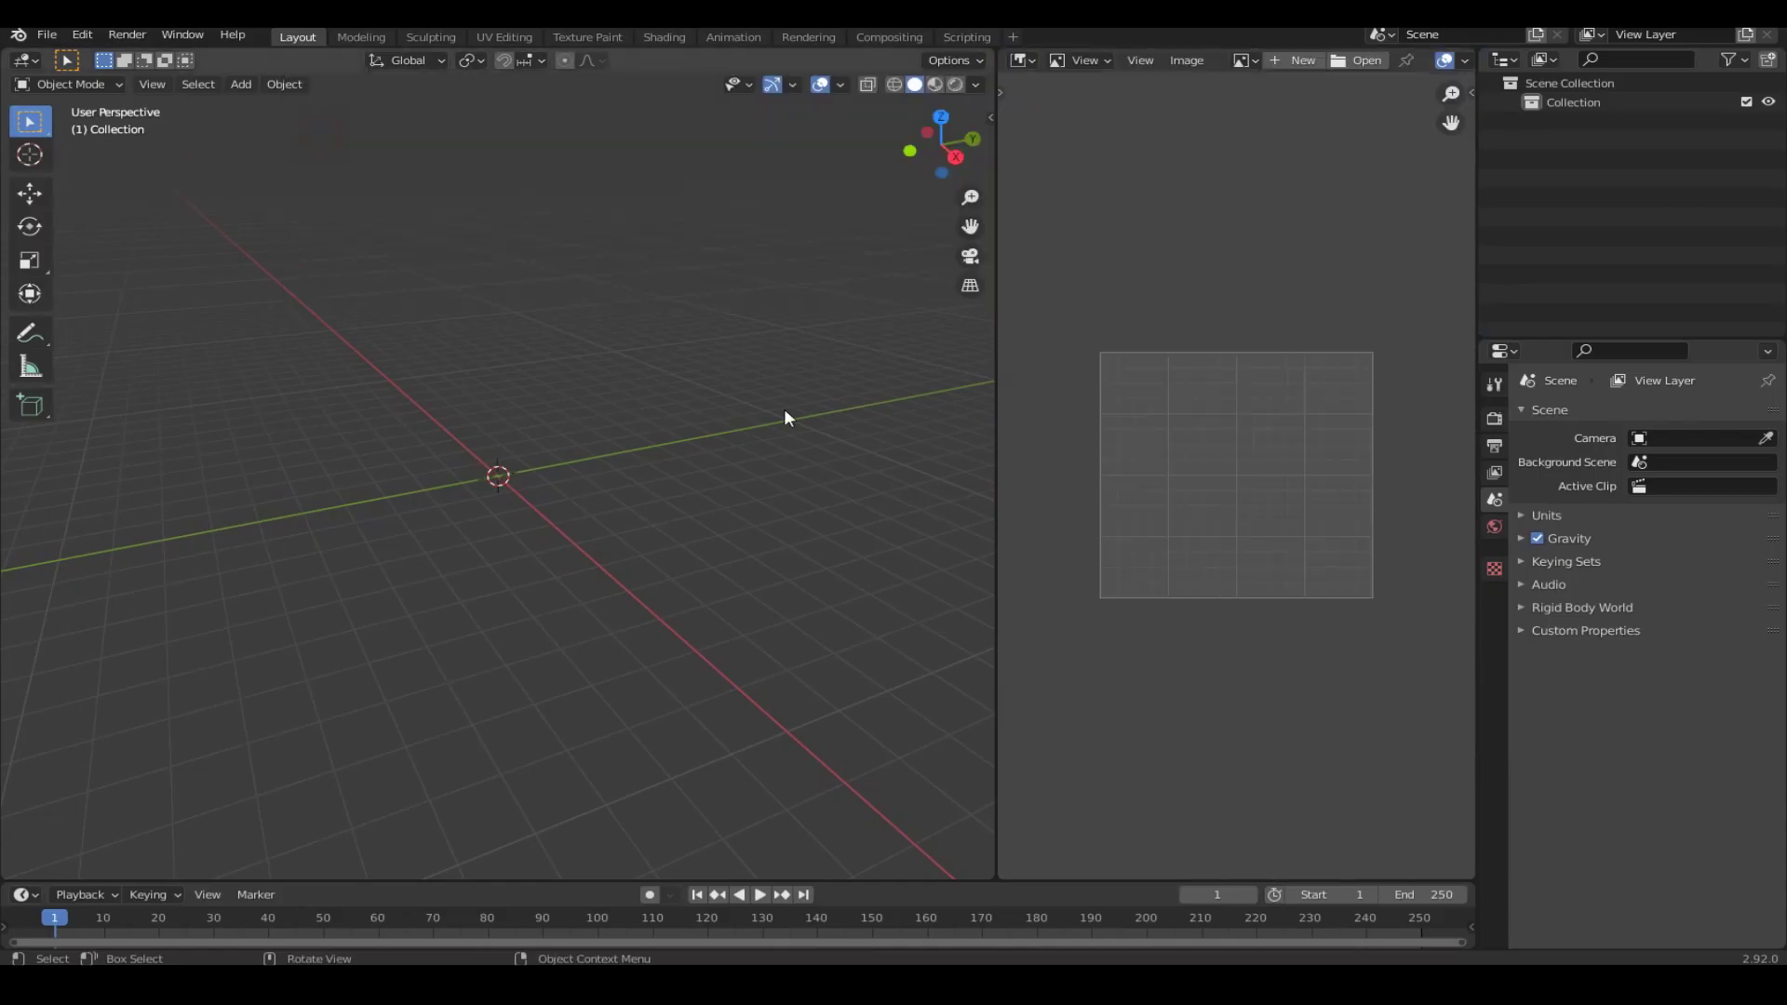
left_click_drag(783, 930, 1244, 512)
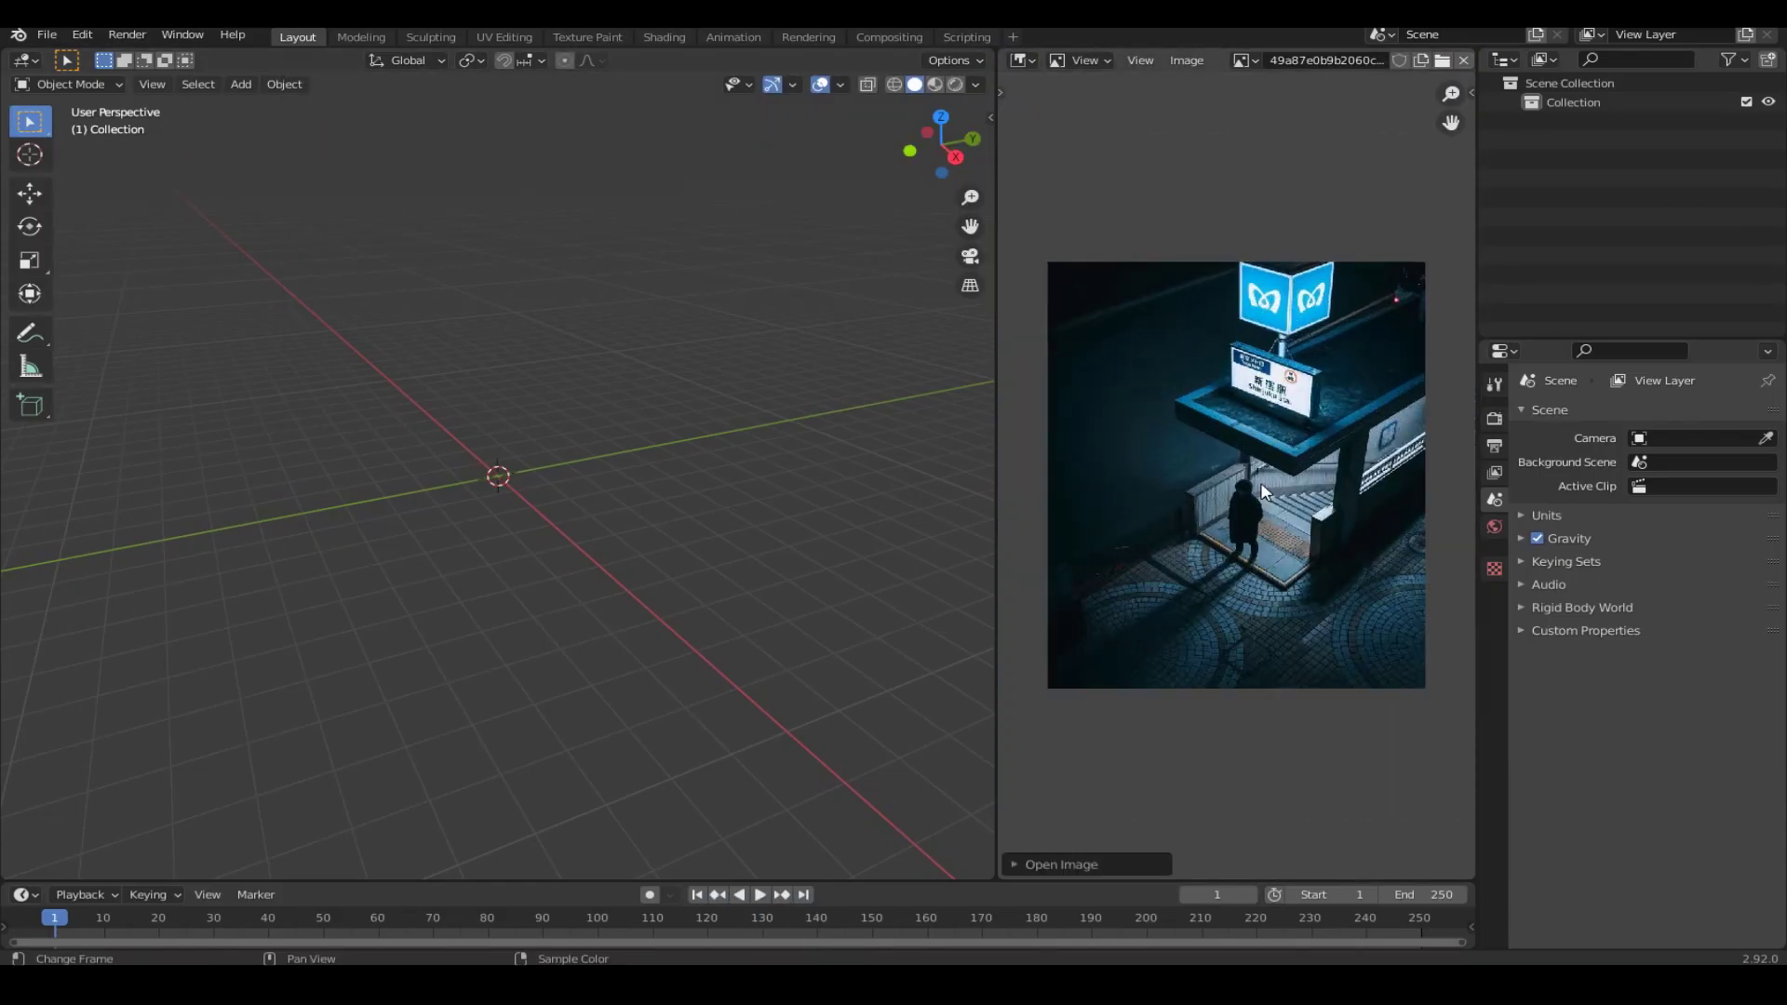
Add a plane at the scene centre and scale it up five times.
key("shift+a")
left_click(646, 495)
key("s")
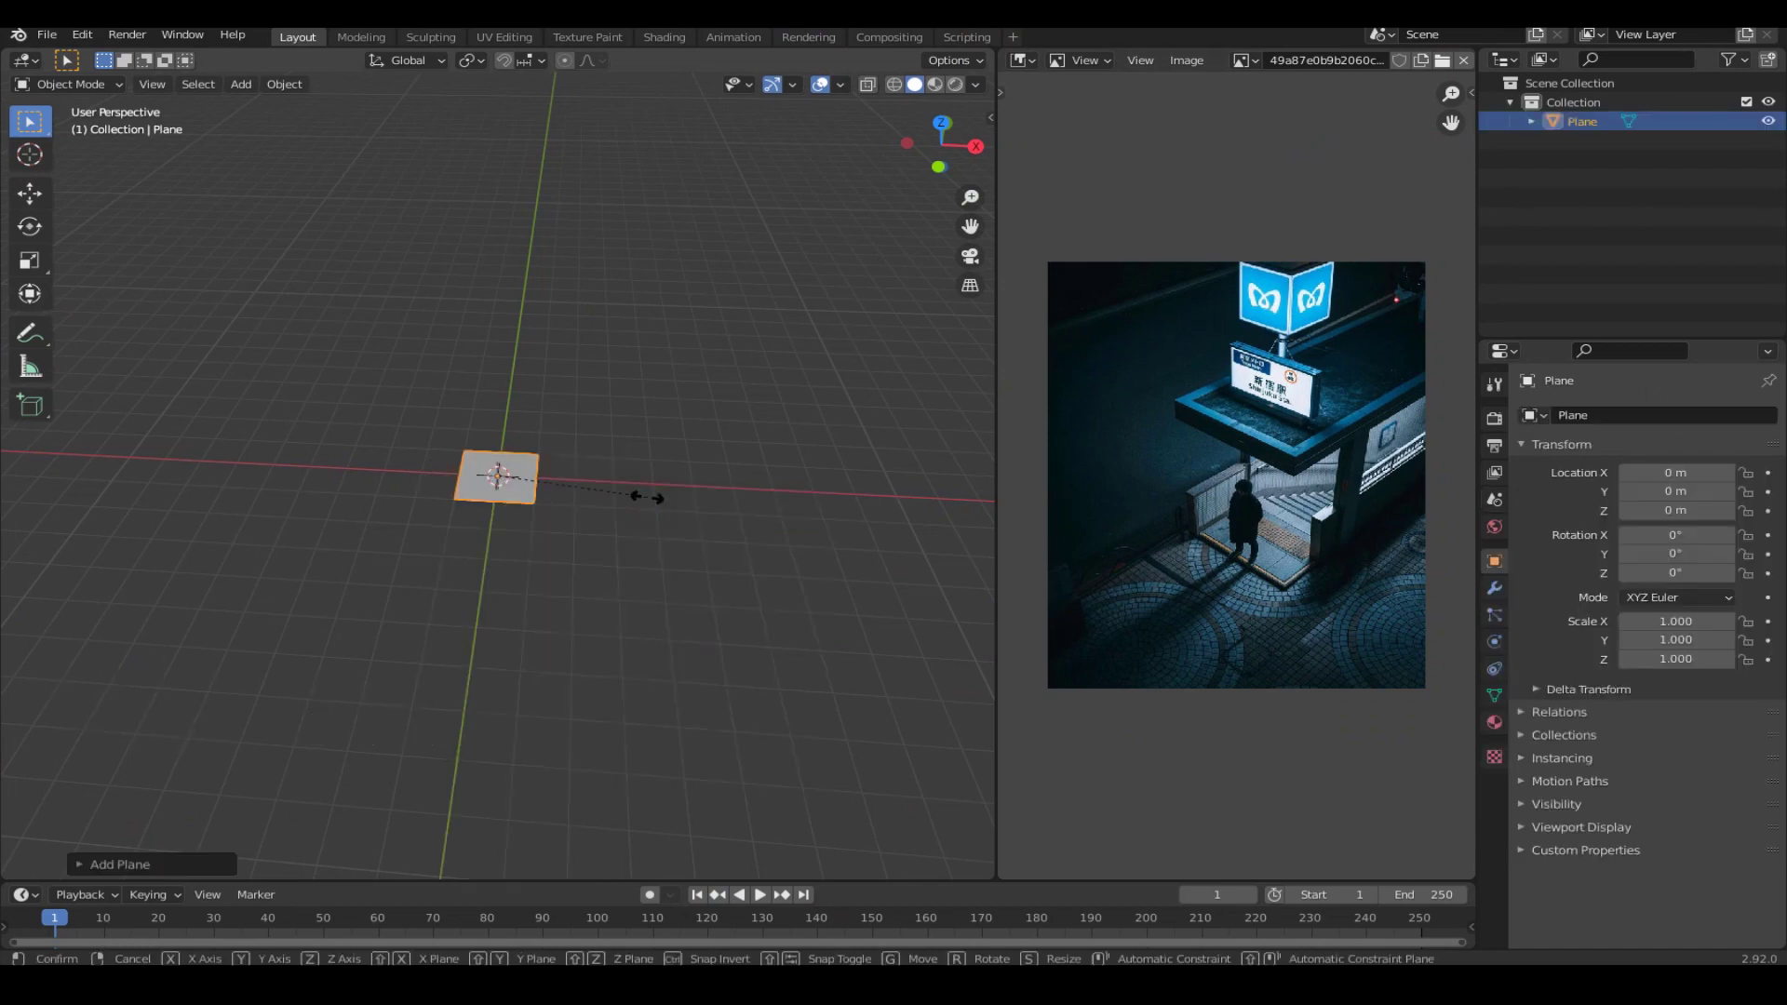
key("5")
key("Return")
Loop-cut the plane twice through its centre into four quadrants.
key("Tab")
key("ctrl+r")
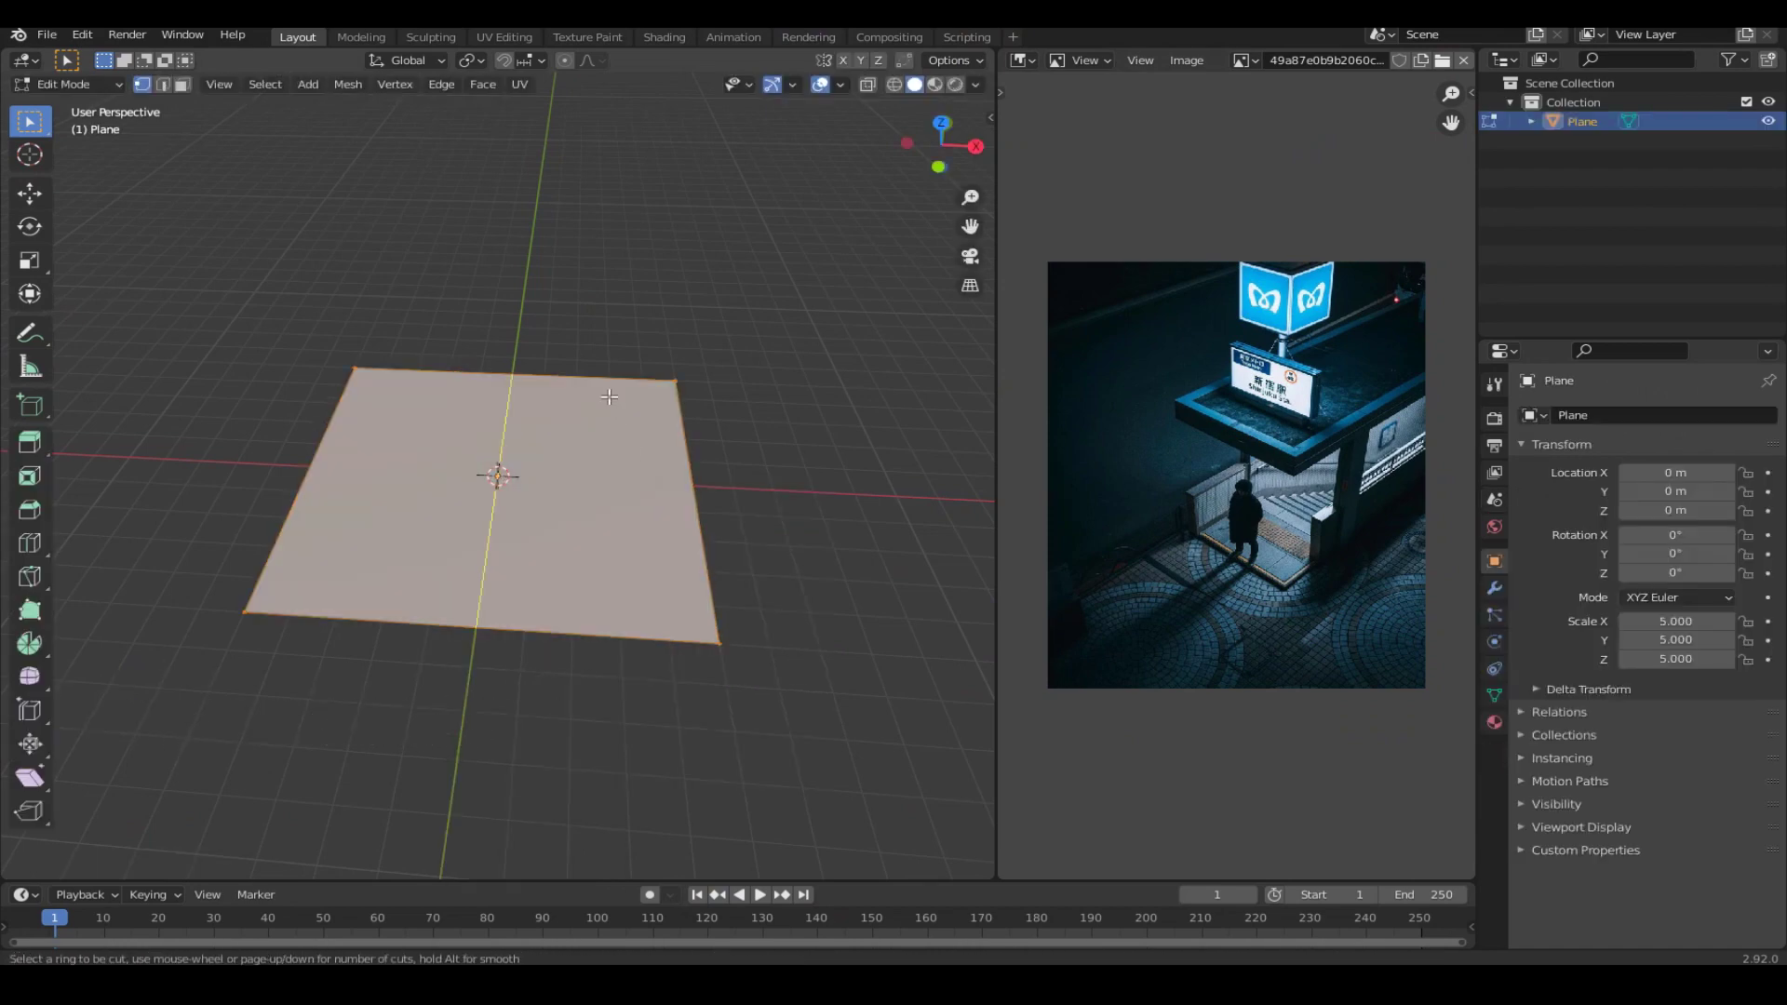
left_click(609, 395)
right_click(639, 369)
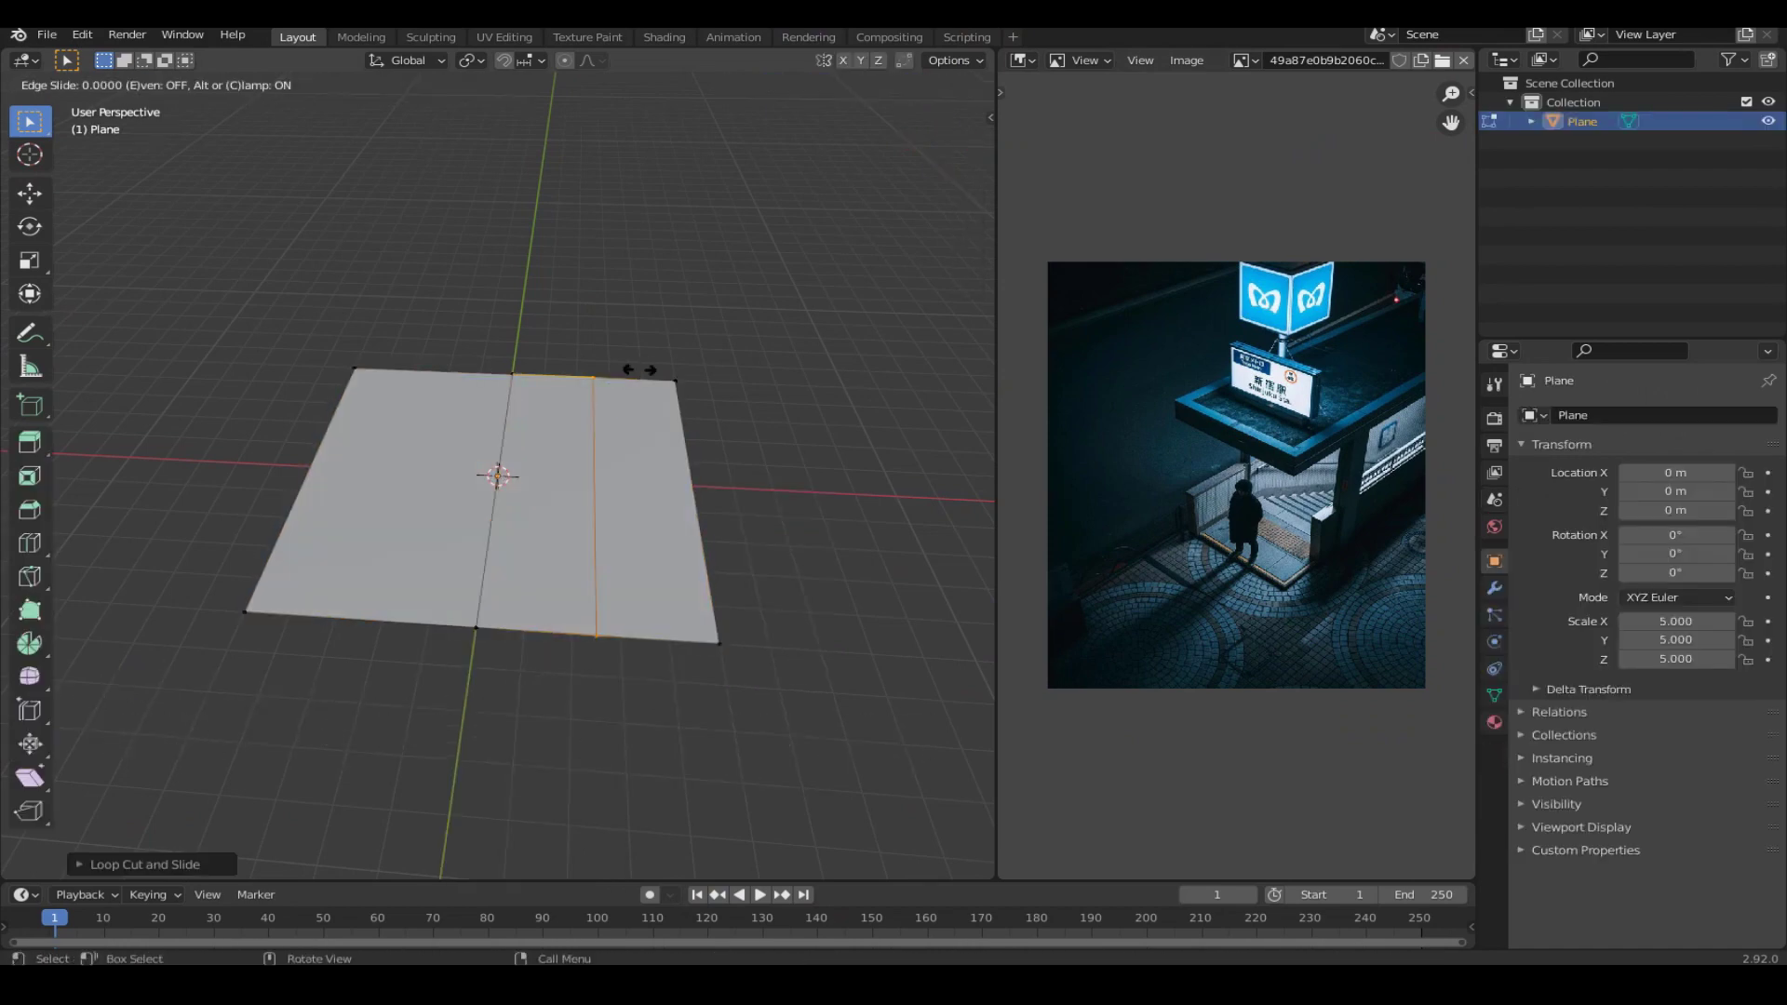
middle_click_drag(638, 378, 438, 415)
left_click(532, 503)
right_click(532, 503)
middle_click_drag(533, 502, 558, 483)
left_click_drag(725, 400, 558, 651)
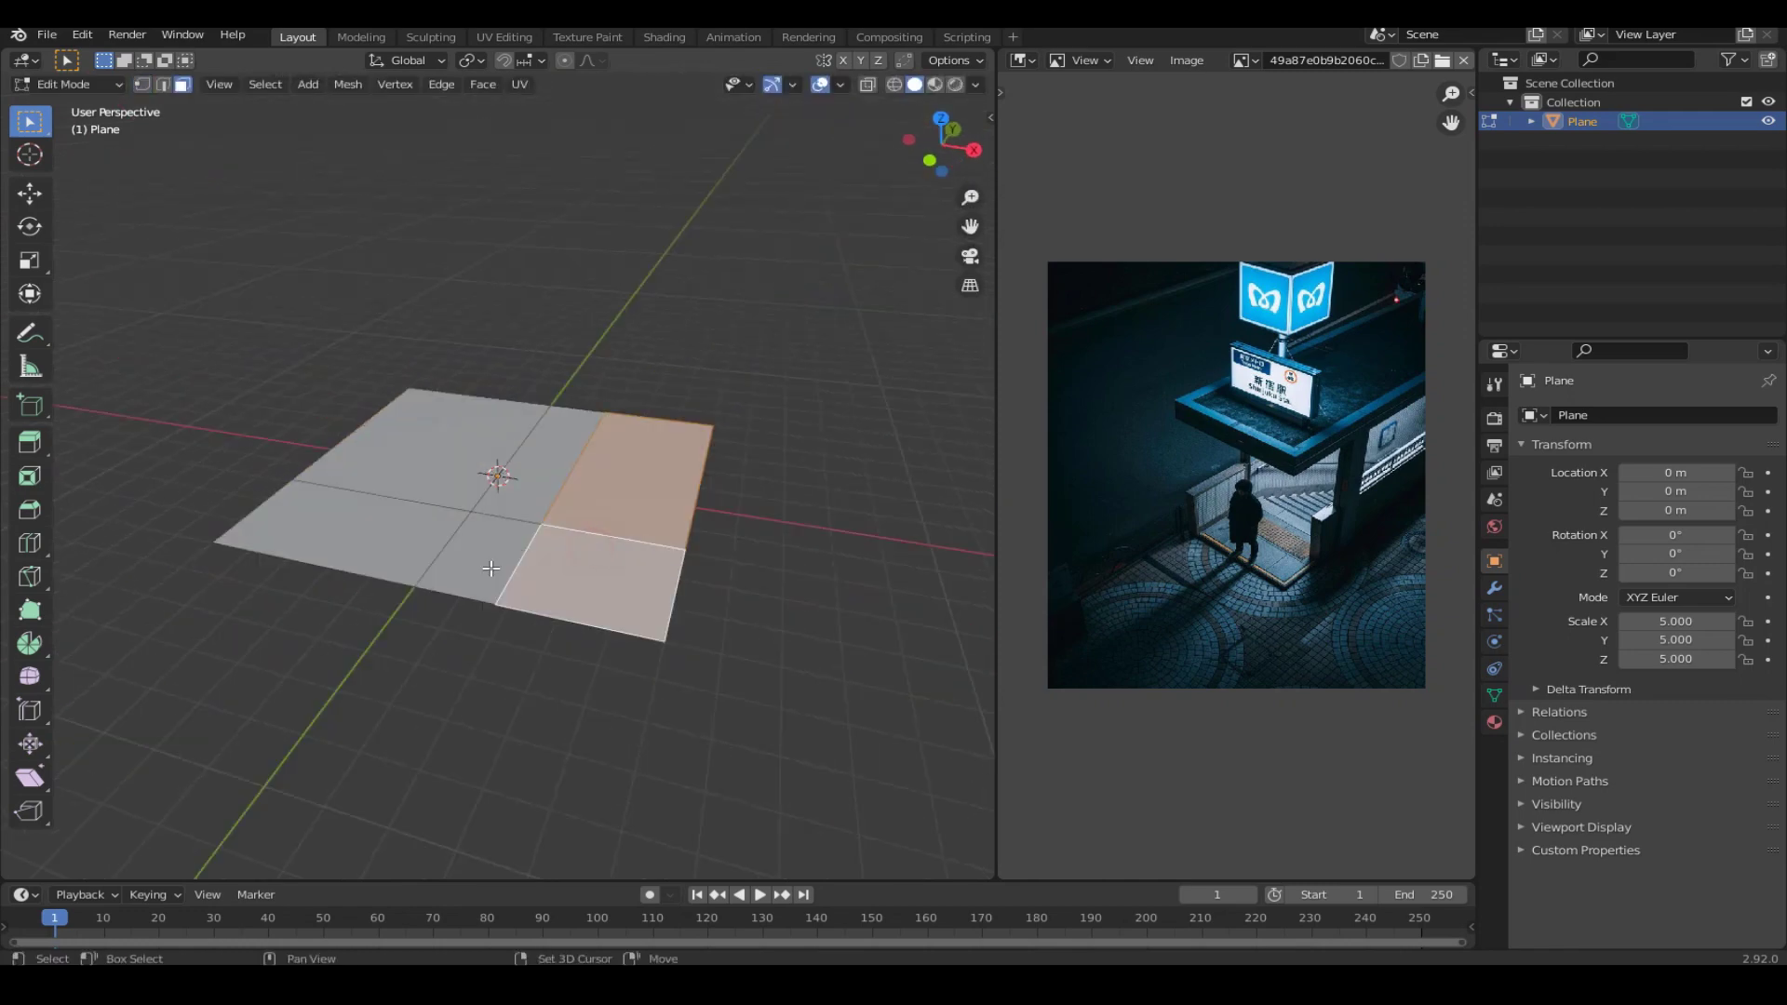
Separate one face of the plane into its own object.
left_click(465, 558, "shift")
key("p")
left_click(528, 537)
key("Tab")
Separate two more faces from the original plane and delete that separated piece.
left_click(452, 442)
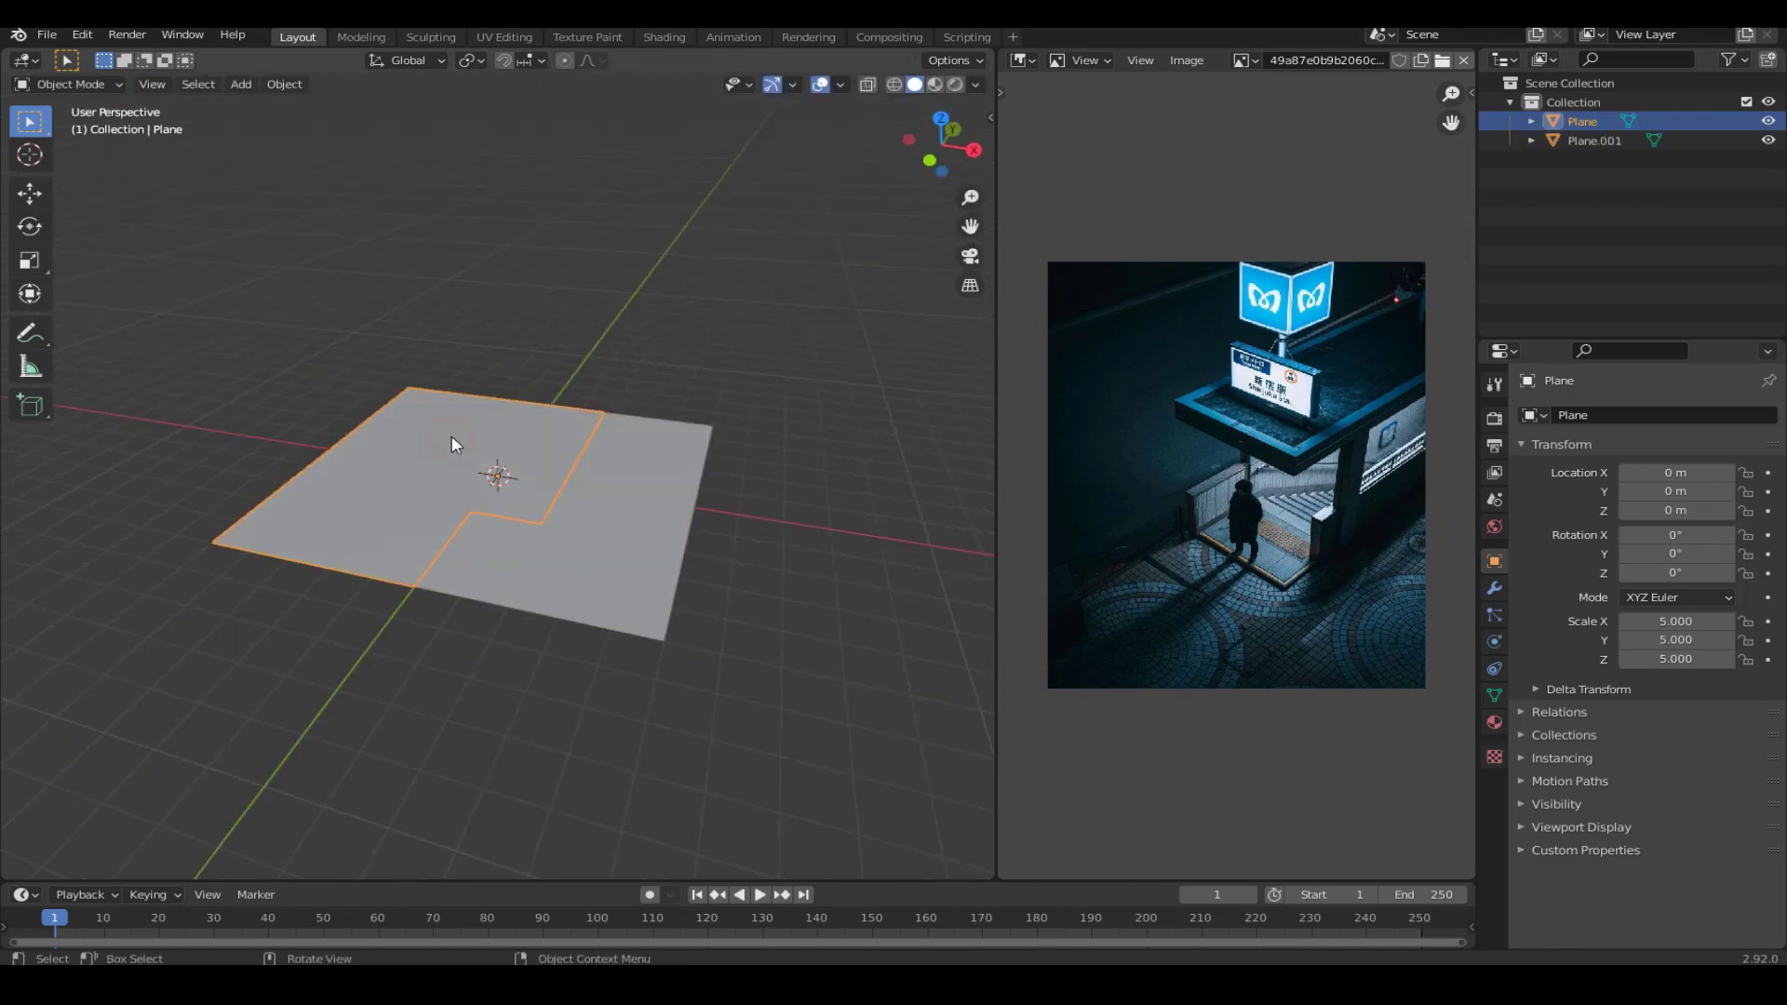
key("Tab")
left_click(451, 433)
left_click(411, 538, "shift")
key("p")
left_click(412, 537)
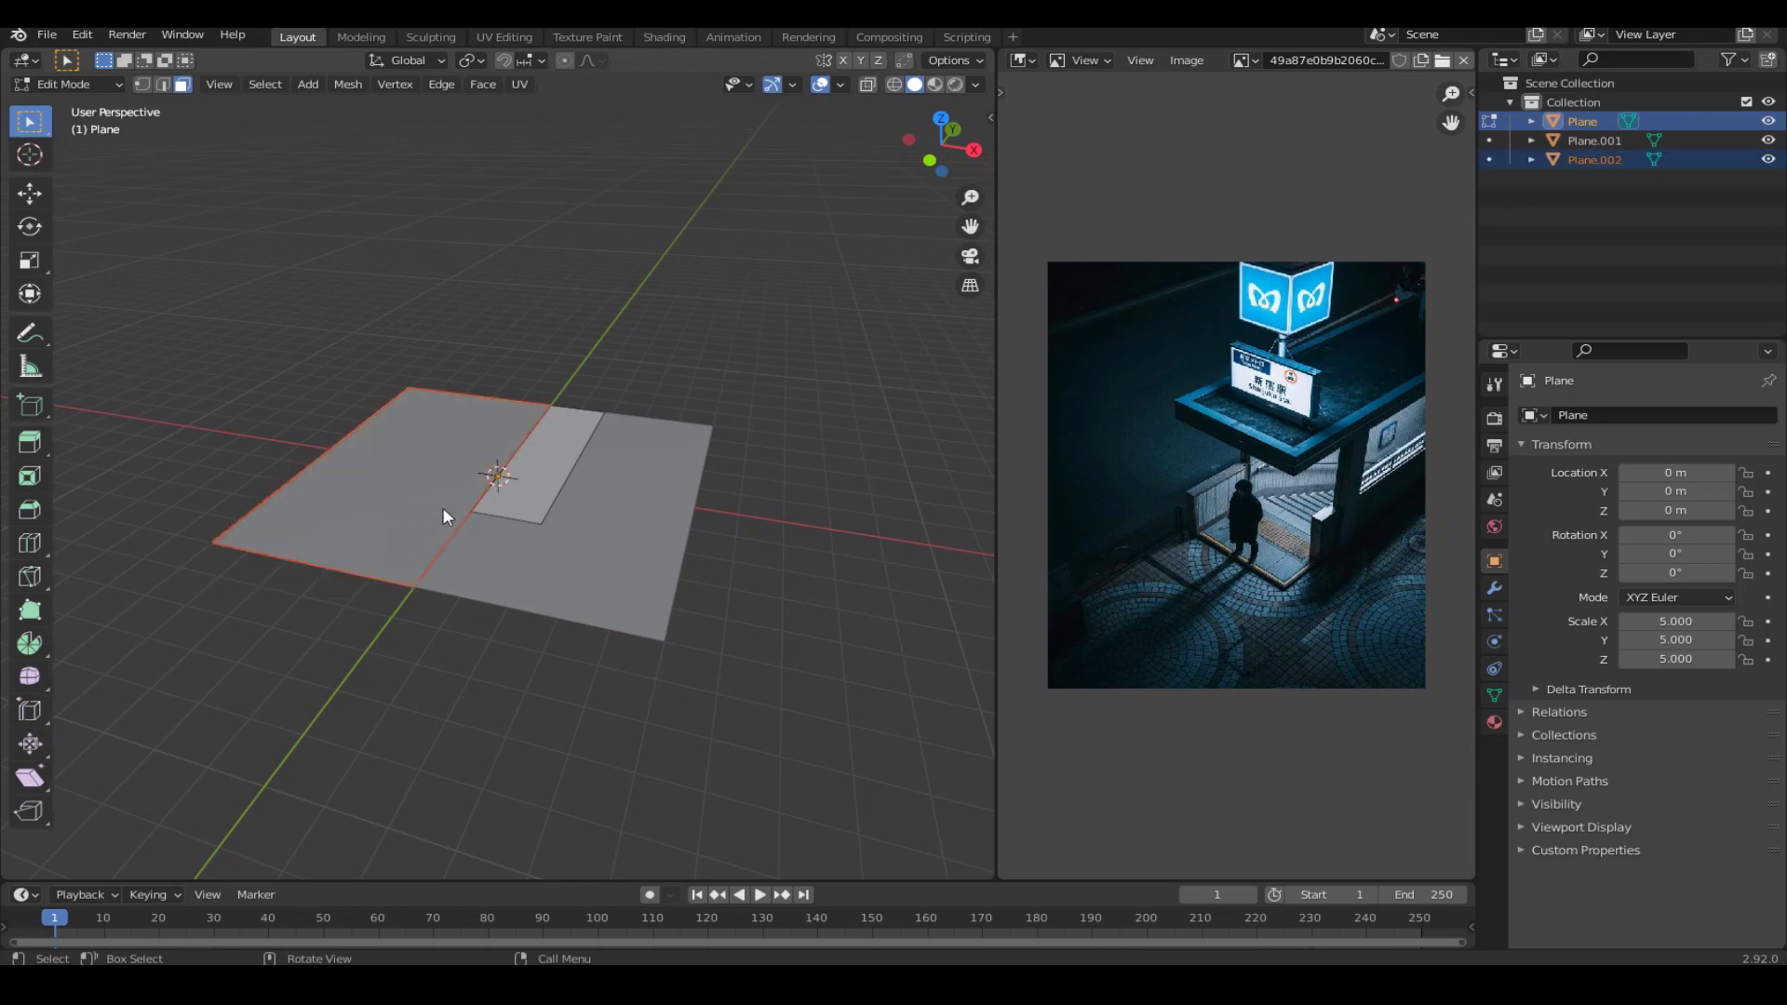
key("Tab")
left_click(545, 455)
key("x")
Select both floor pieces and edit their meshes together.
left_click(556, 544)
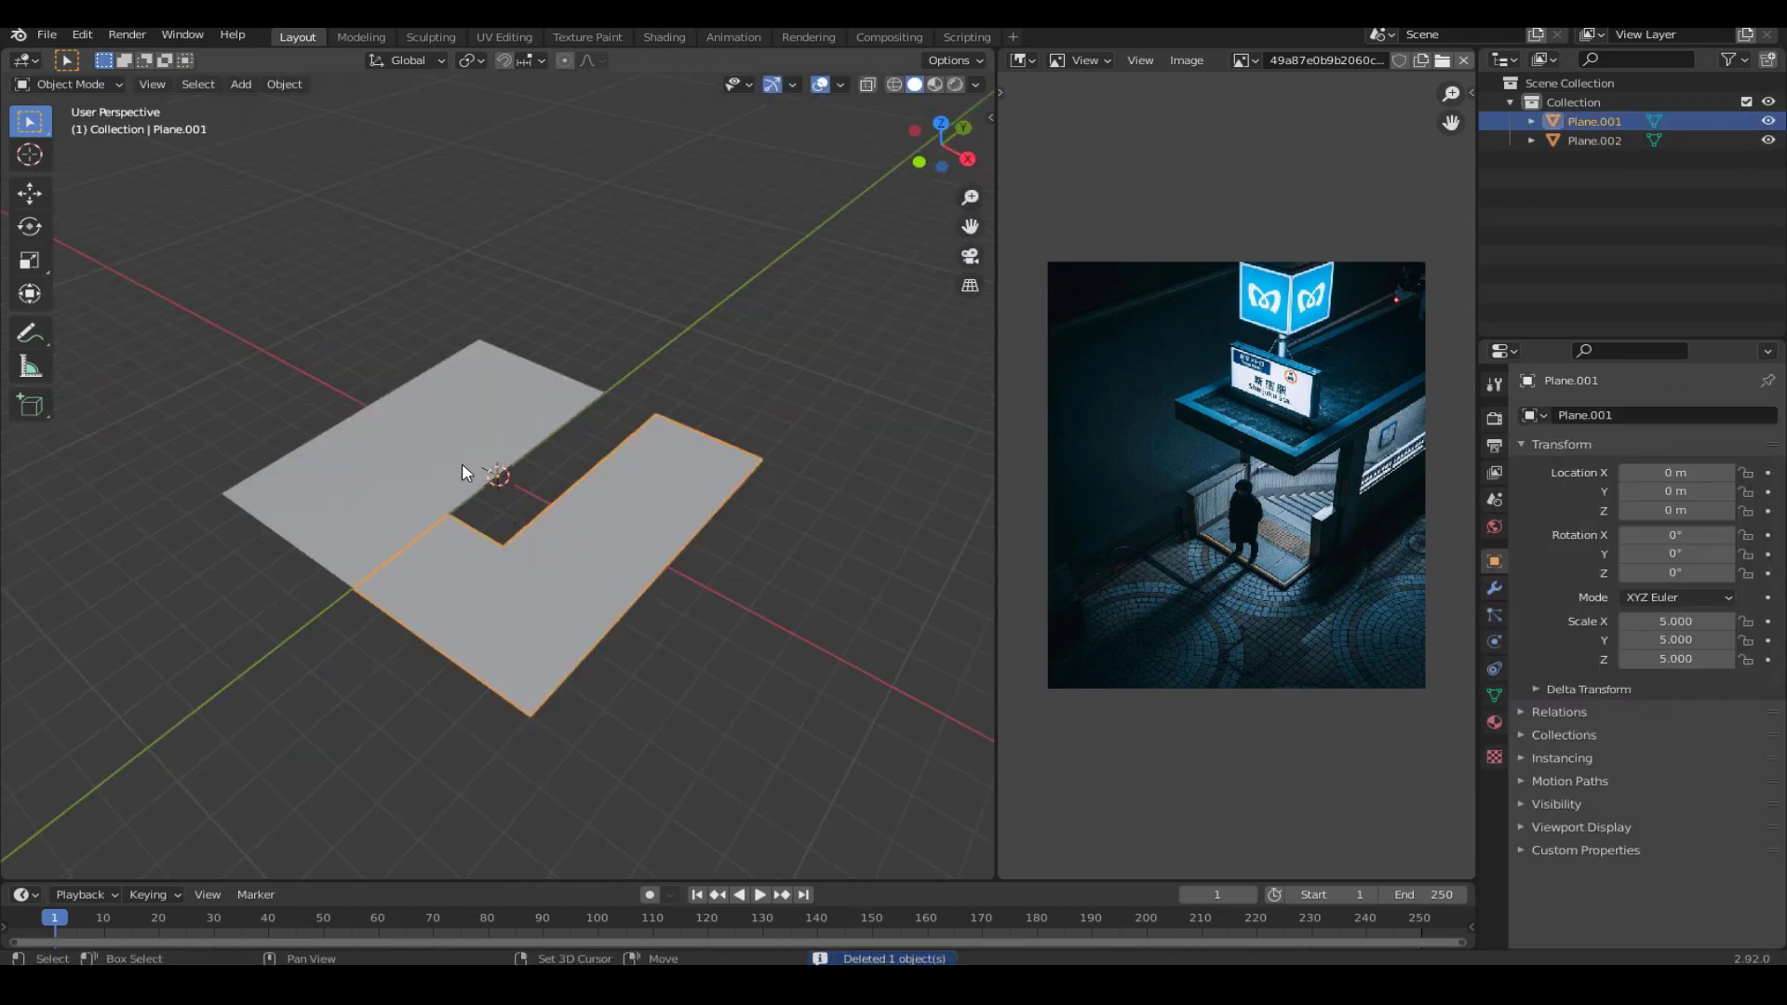
left_click(465, 470, "shift")
key("Tab")
middle_click_drag(478, 509, 455, 501)
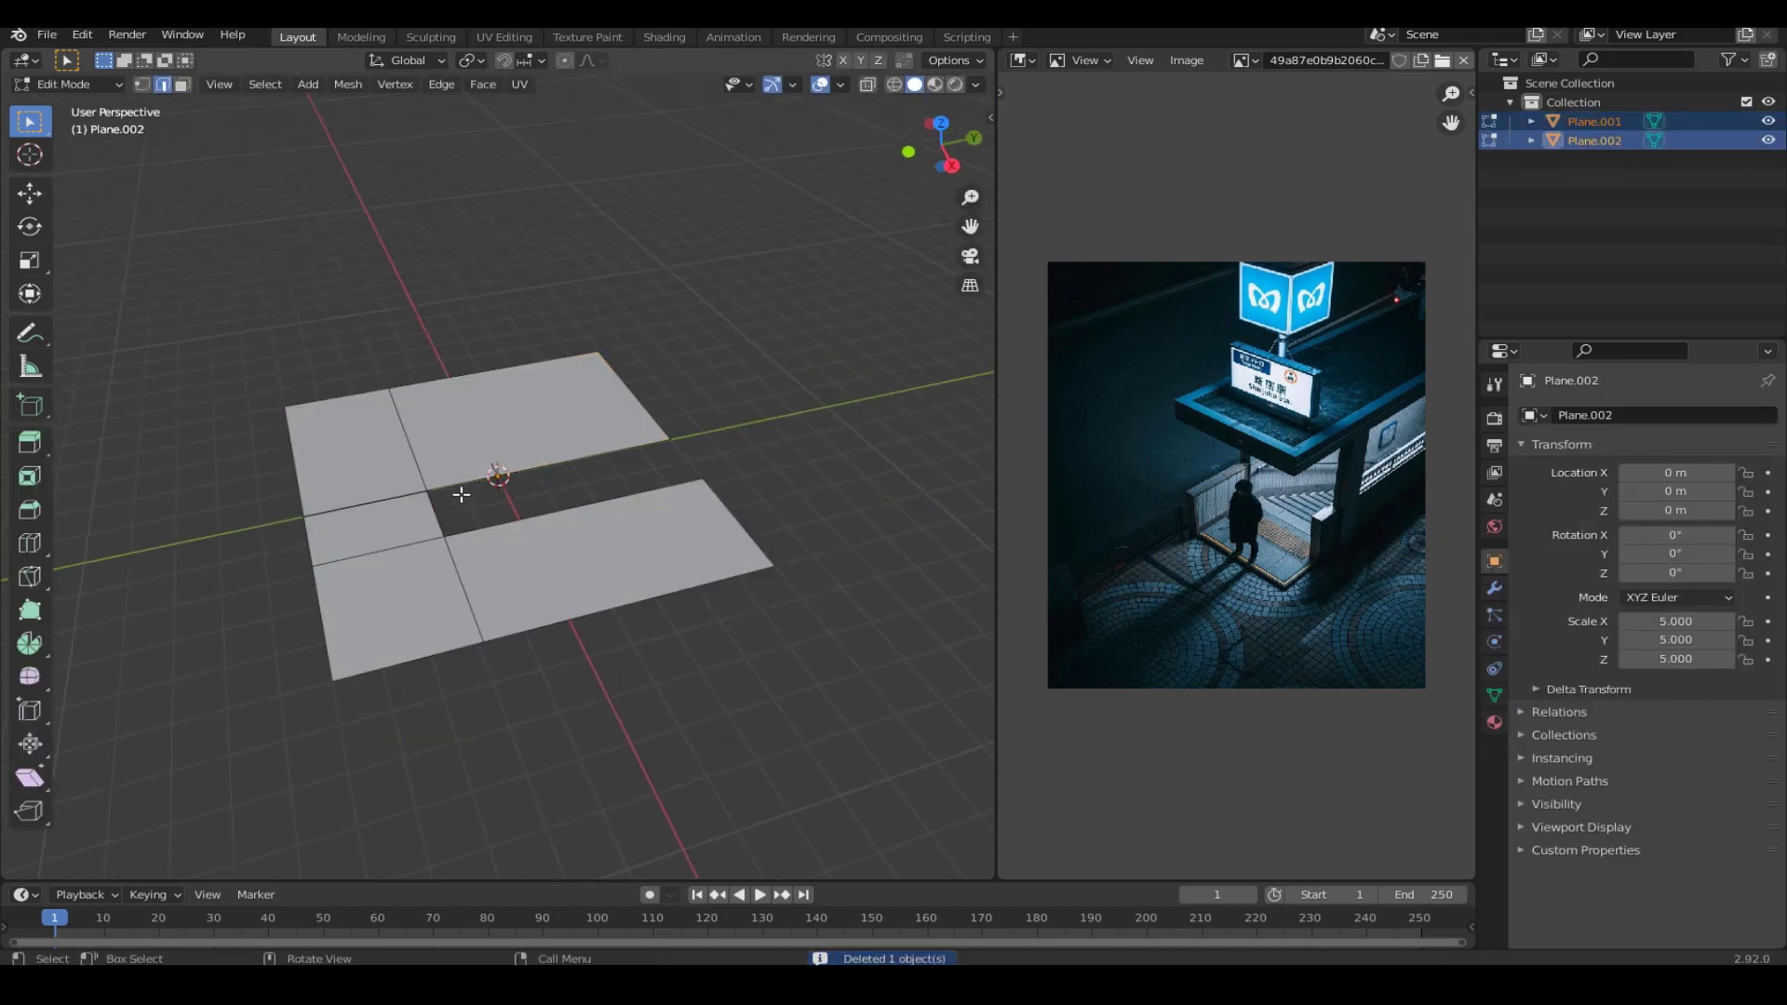
Try extruding the gap edges upward along Z, then undo it.
left_click(485, 531, "shift")
mouse_move(485, 531)
middle_mouse_down()
mouse_move(511, 506)
mouse_move(630, 522)
middle_mouse_up()
key("e")
left_click(511, 506)
key("ctrl+z")
Separate the lower-right floor faces off as Plane.003.
left_click(590, 649)
middle_click_drag(590, 649, 528, 611)
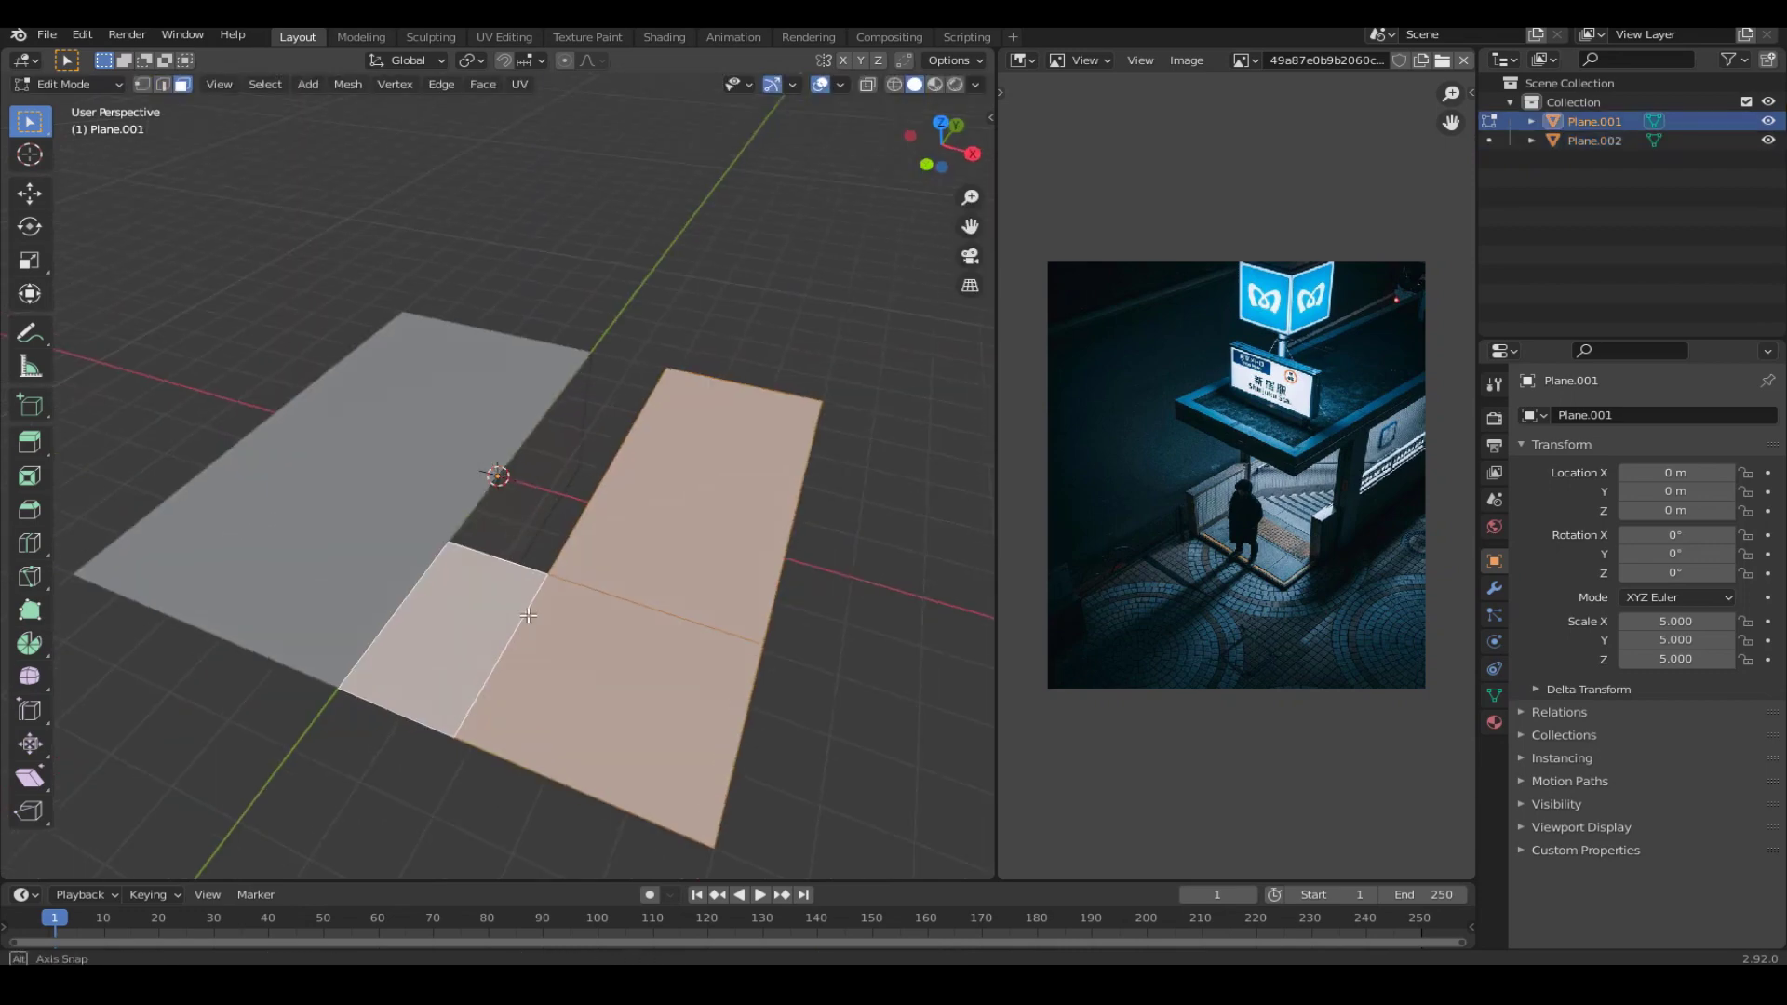
key("p")
left_click(528, 612)
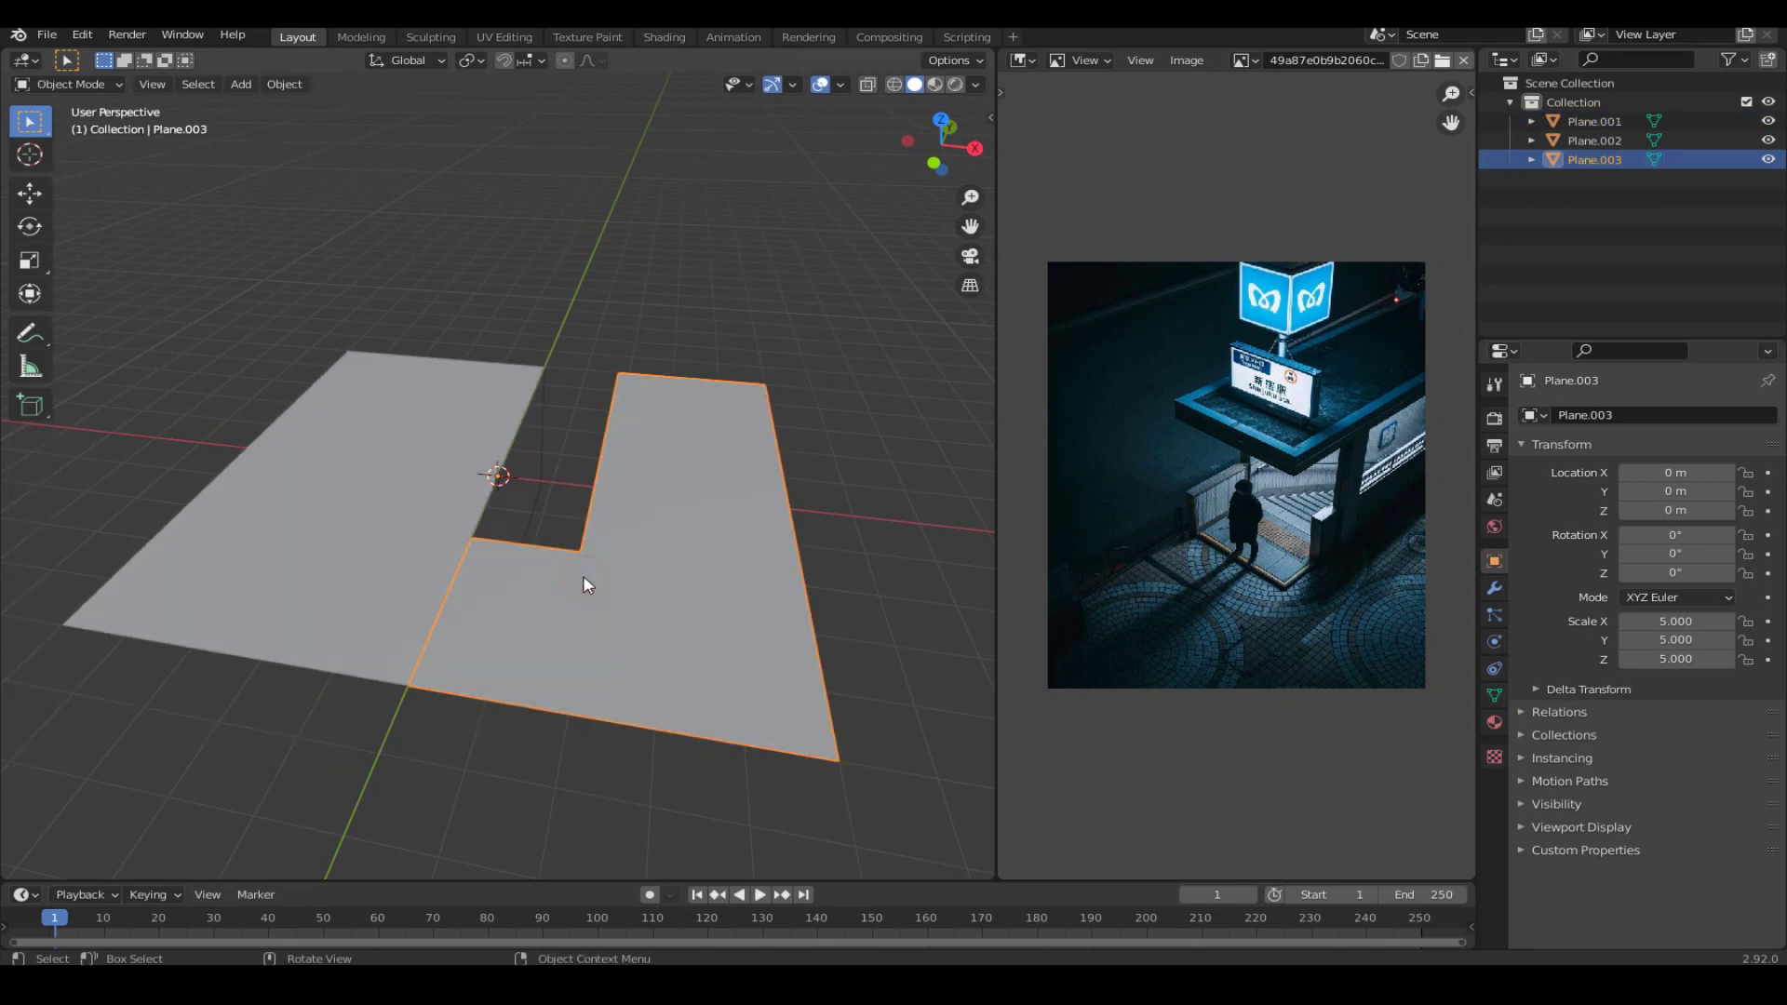
key("Tab")
left_click(582, 576)
Project Plane.003's UVs from the top orthographic view.
key("KP_7")
key("KP_Decimal")
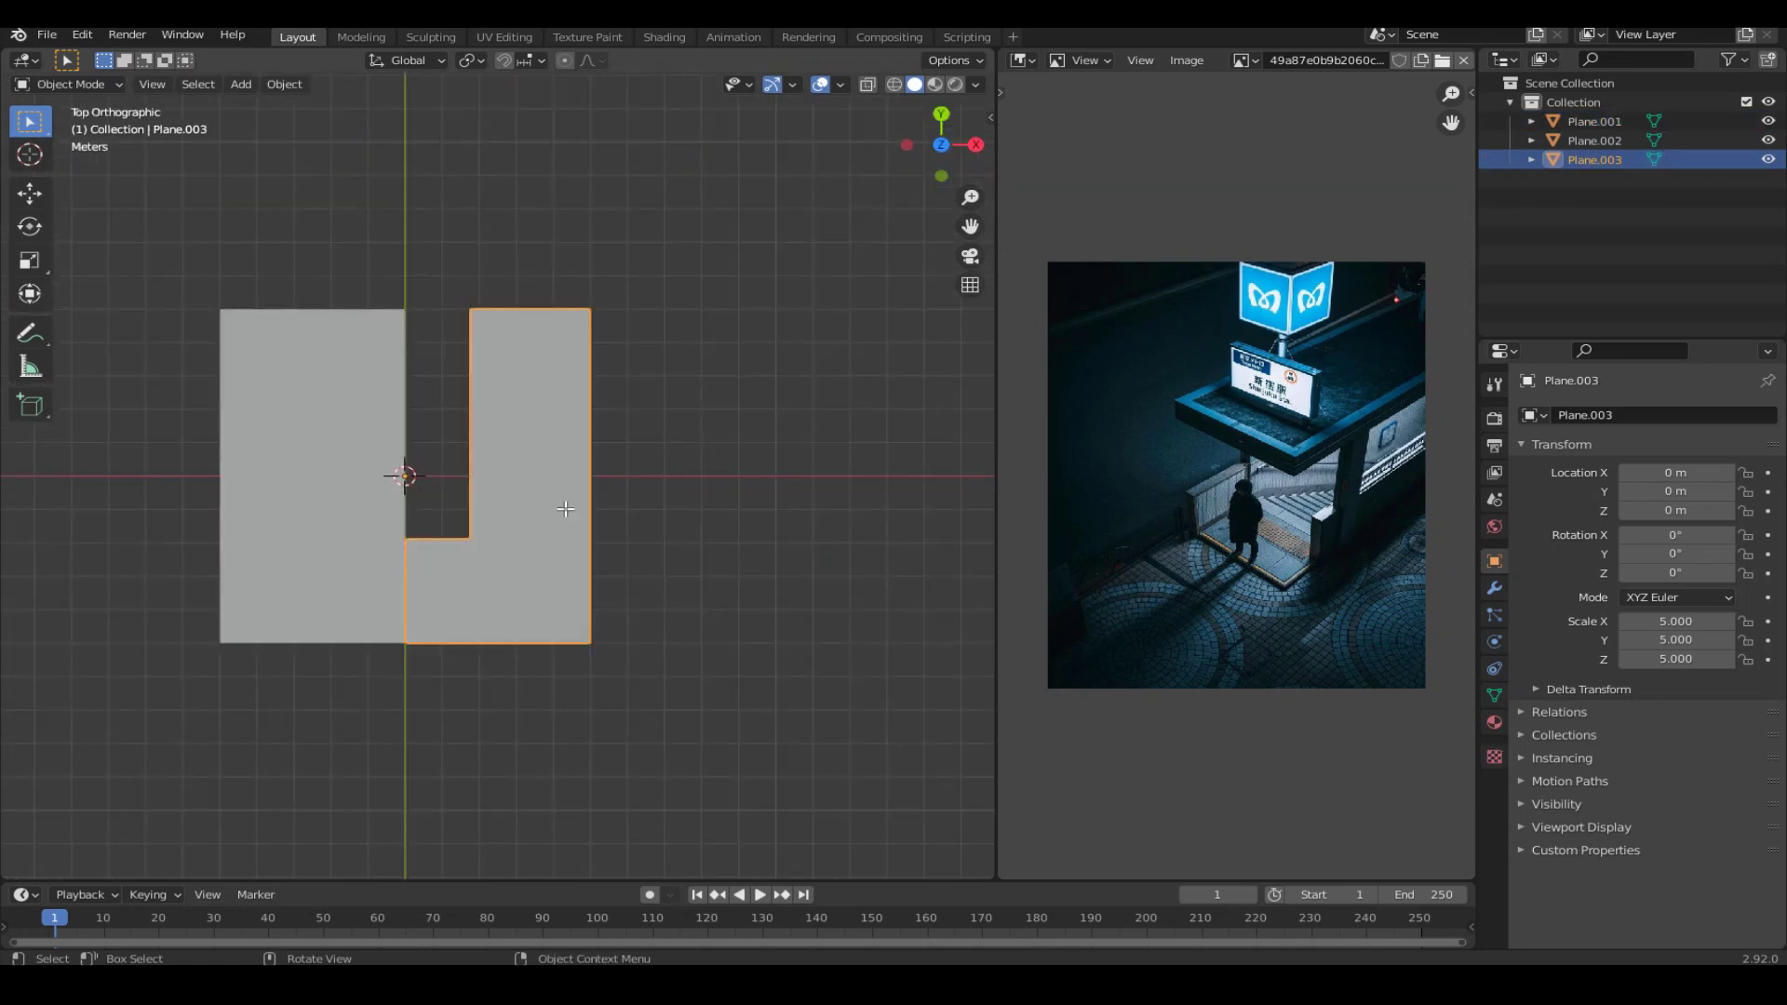
key("Tab")
key("u")
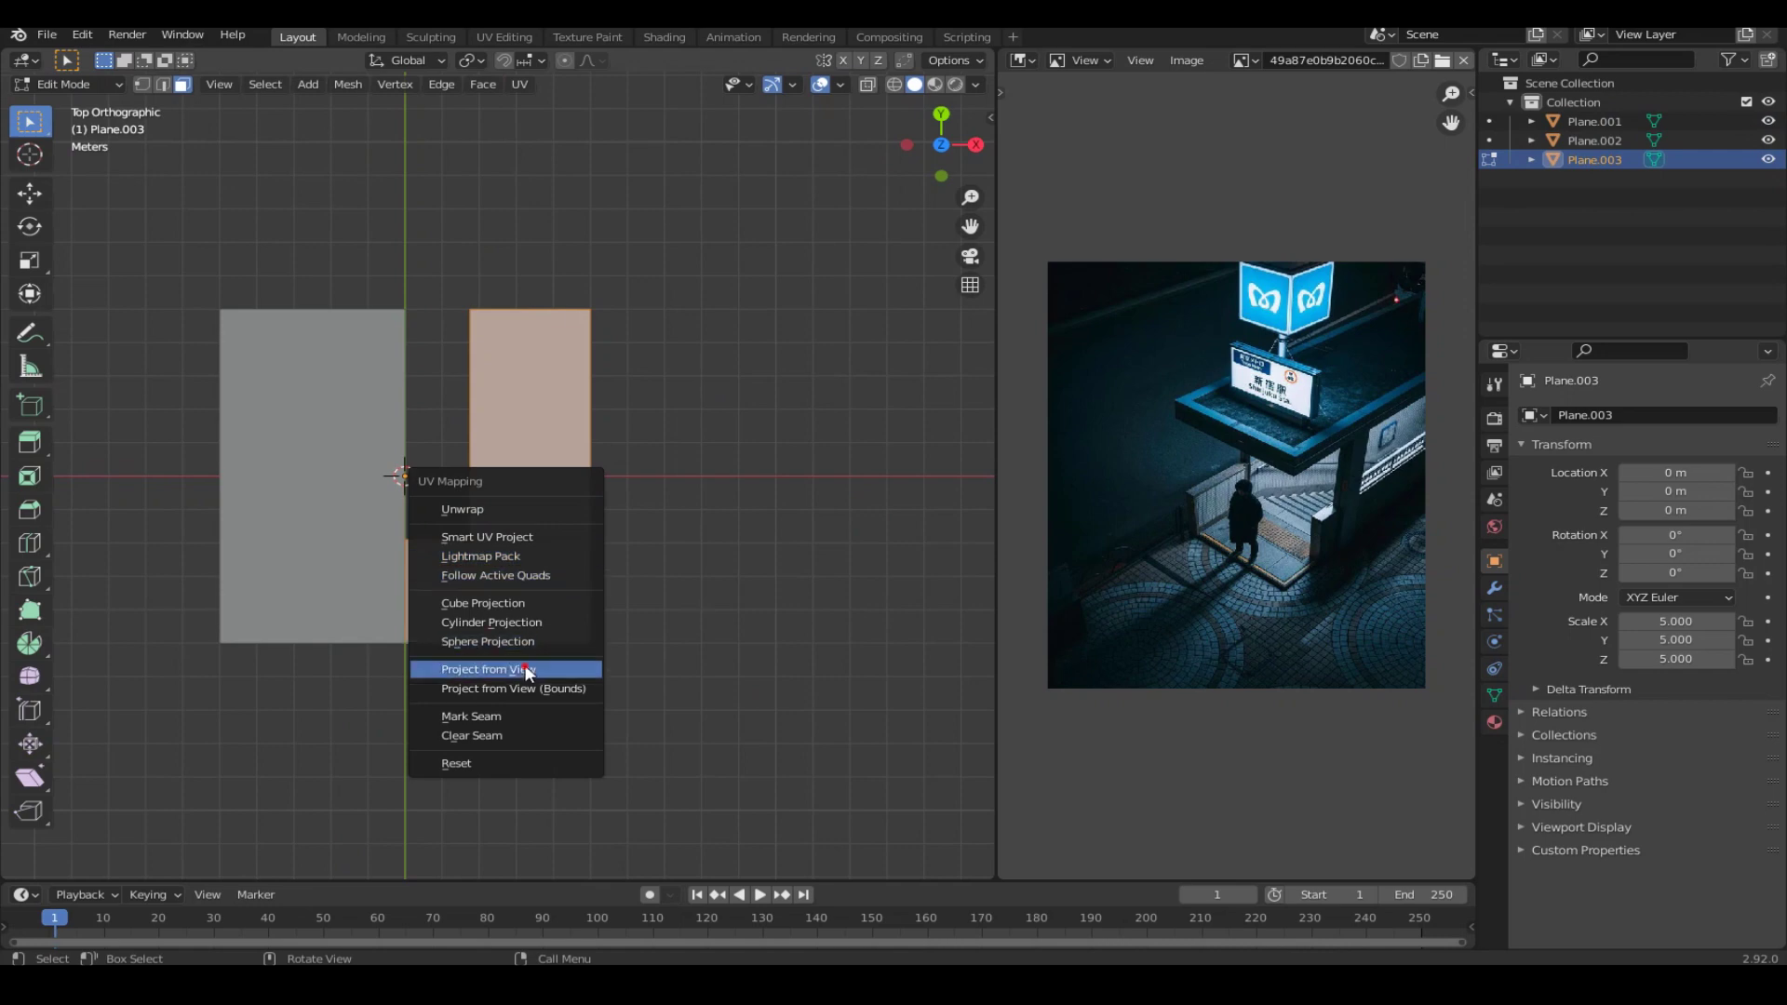
left_click(527, 672)
key("Tab")
Select Plane.002 and frame its mesh for editing.
left_click(362, 542)
key("Tab")
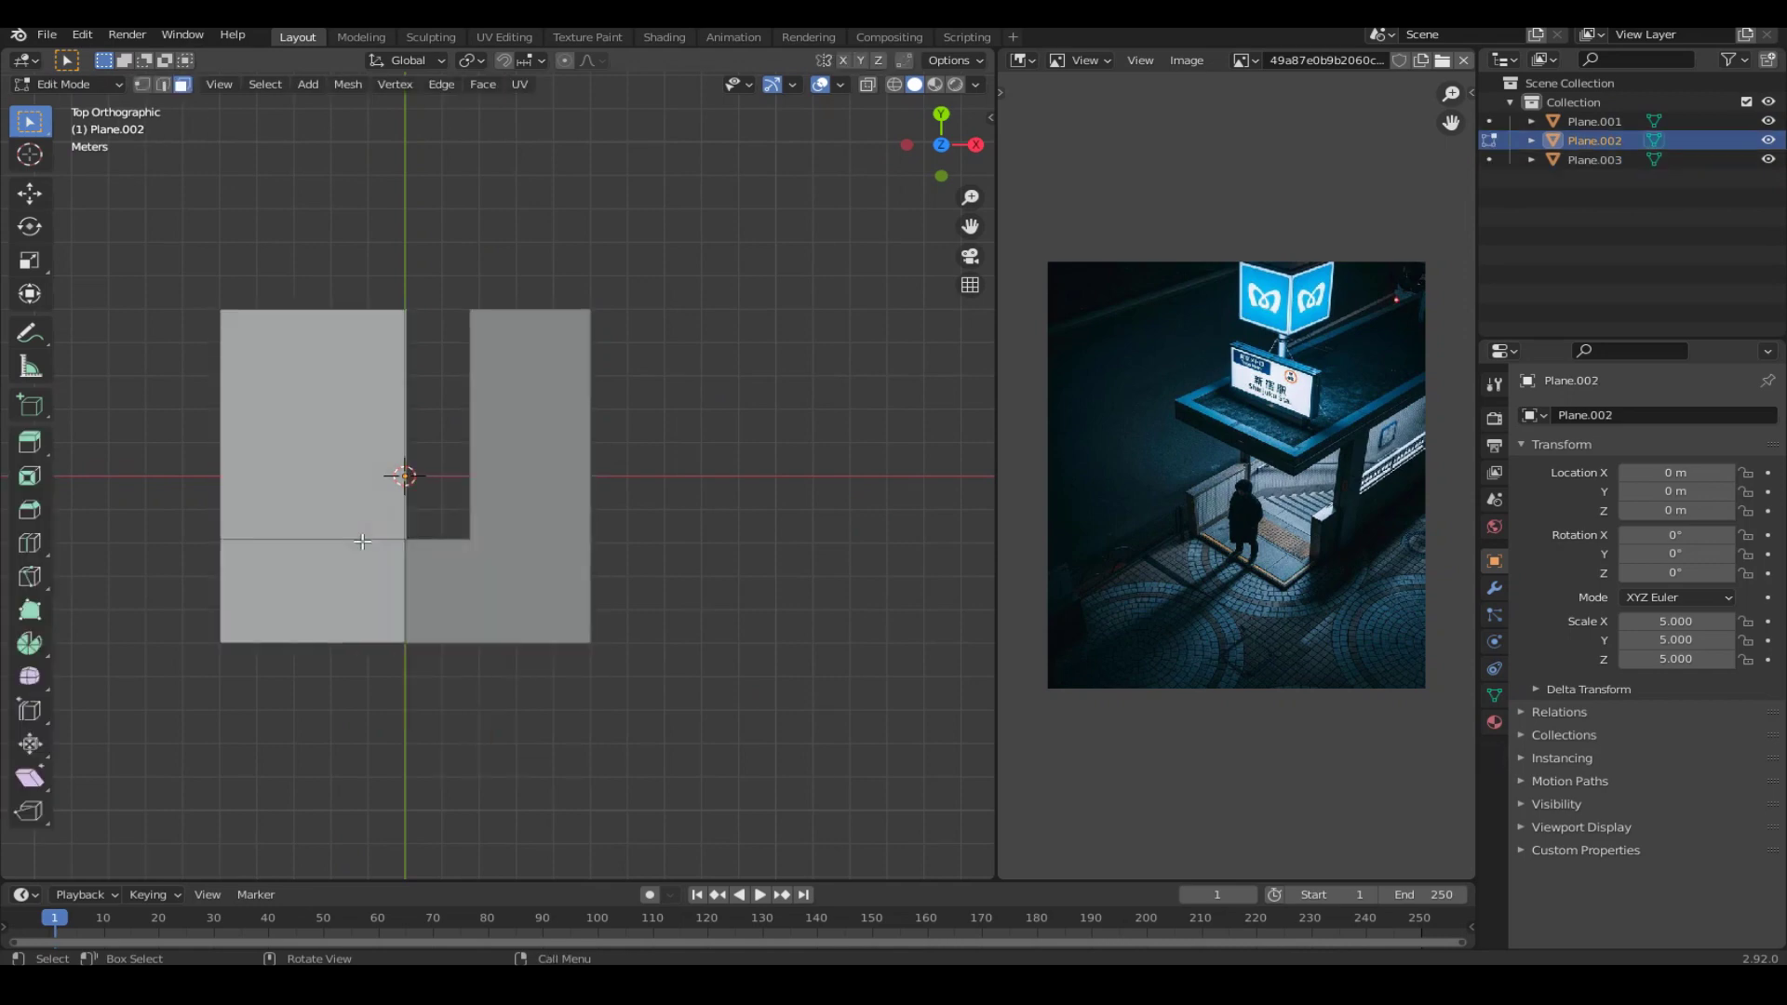
key("KP_Decimal")
Project Plane.002's UVs from the top view.
key("u")
left_click(590, 350)
left_click(700, 403)
middle_click_drag(700, 404, 525, 363)
Duplicate the upper-left floor face into its own object, Plane.004.
left_click(525, 363)
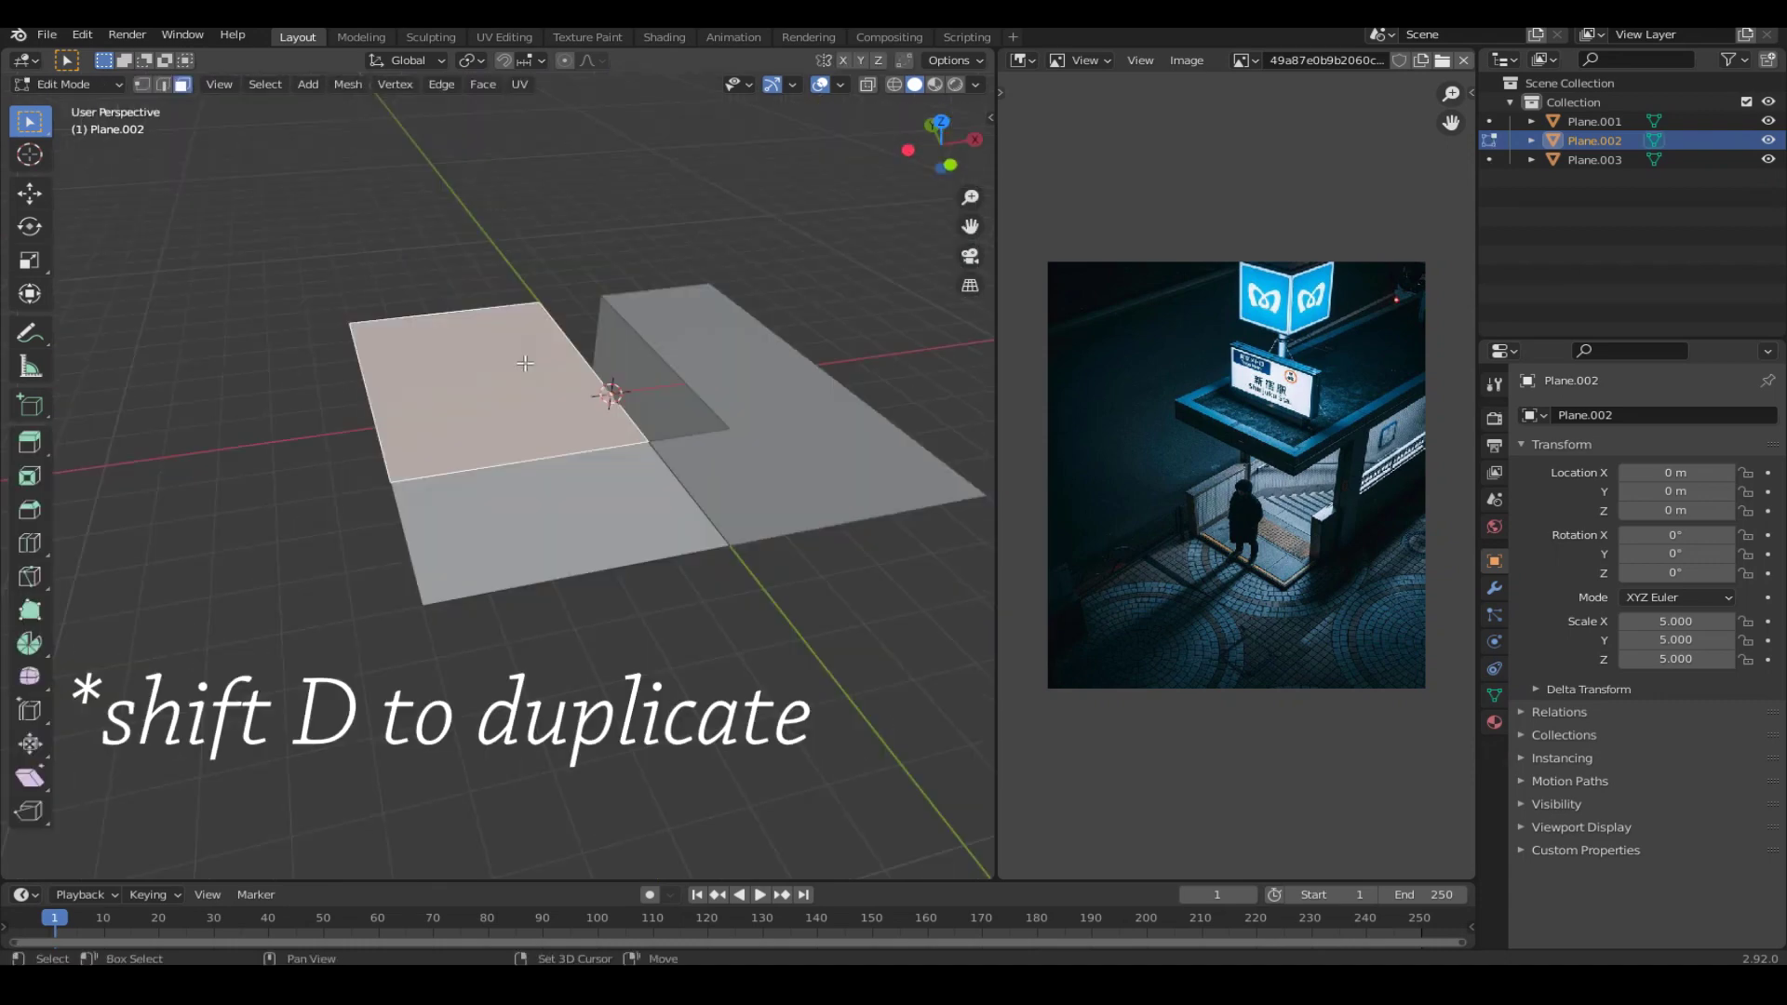
key("shift+d")
key("Escape")
key("p")
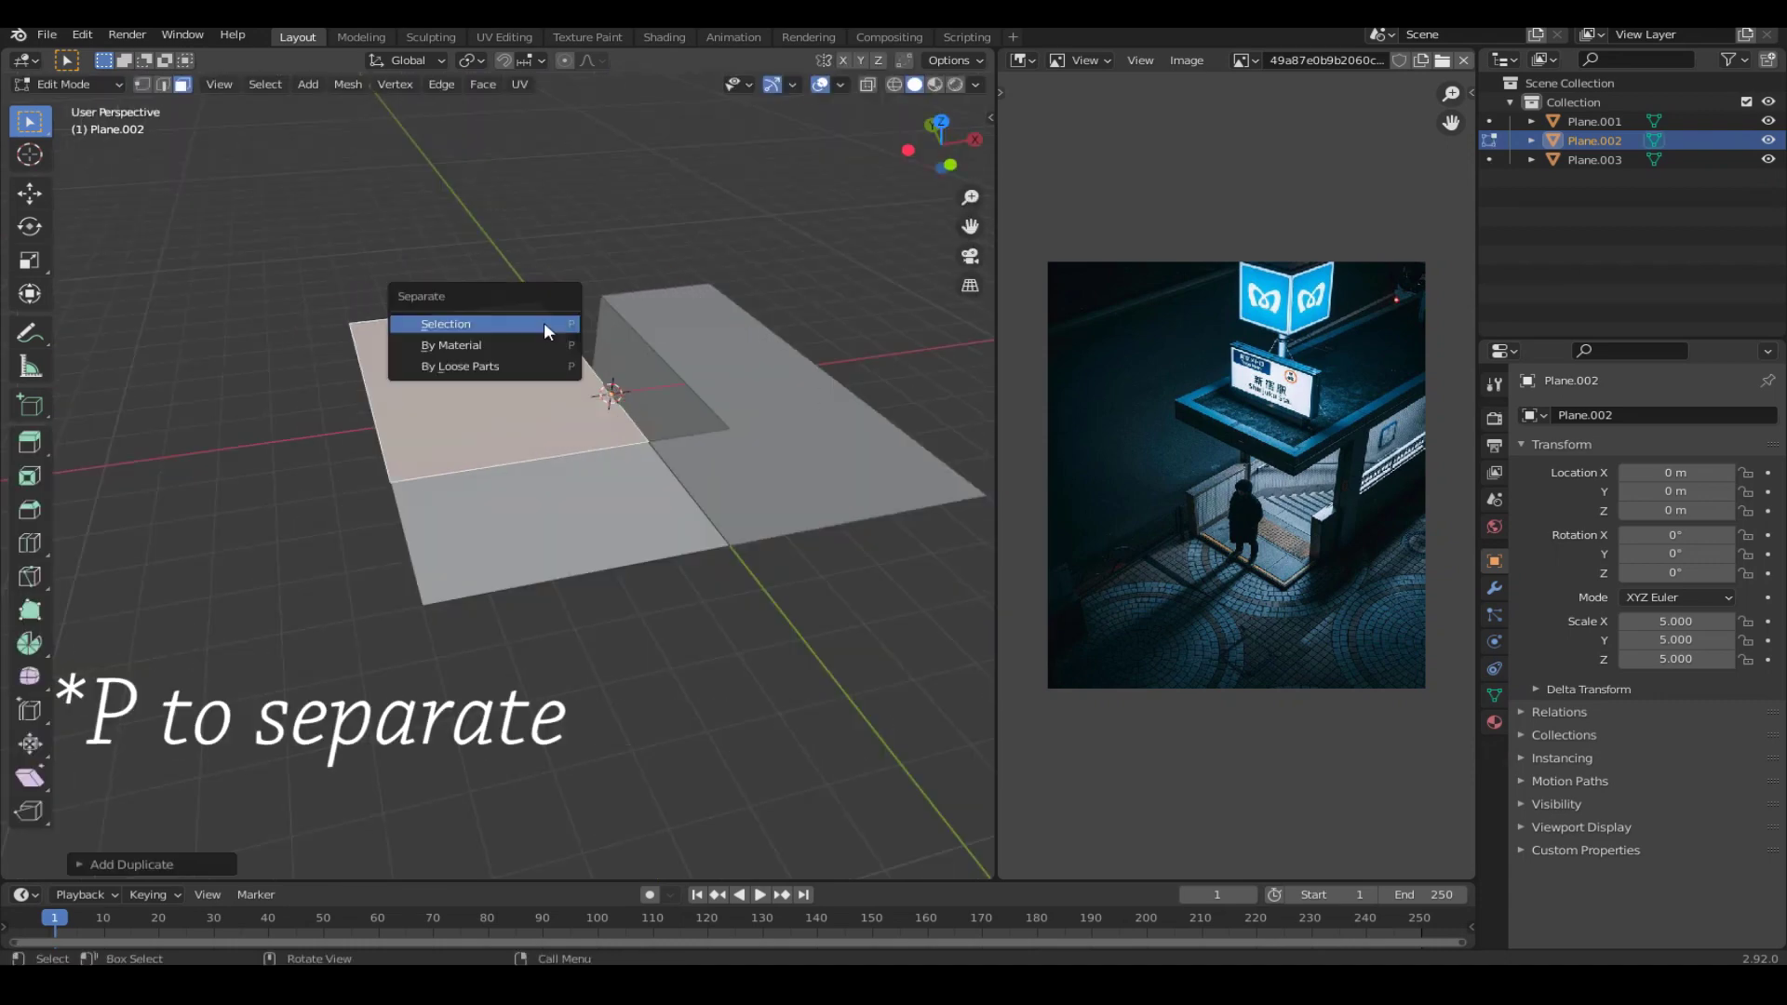
left_click(545, 322)
key("Tab")
left_click(511, 363)
Narrow Plane.004 into a strip along X.
middle_click_drag(511, 363, 886, 387)
key("s")
key("x")
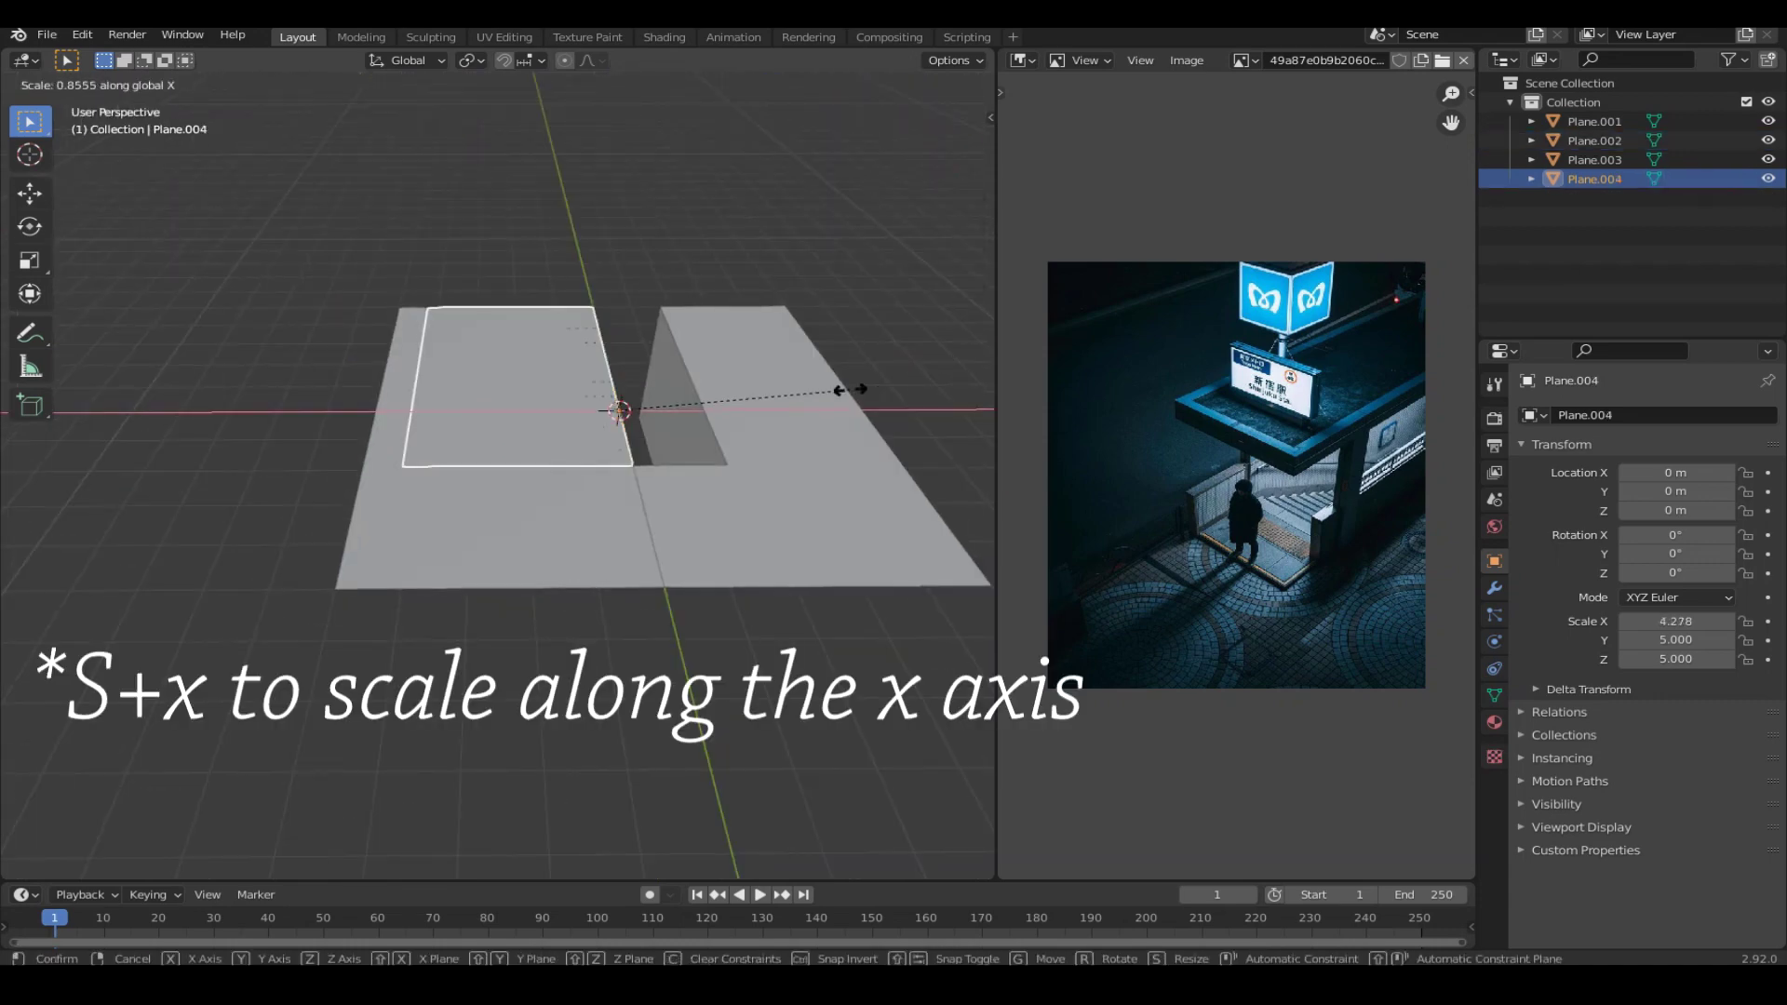
left_click(633, 405)
Extrude the strip straight up into a wall and apply its scale.
key("Tab")
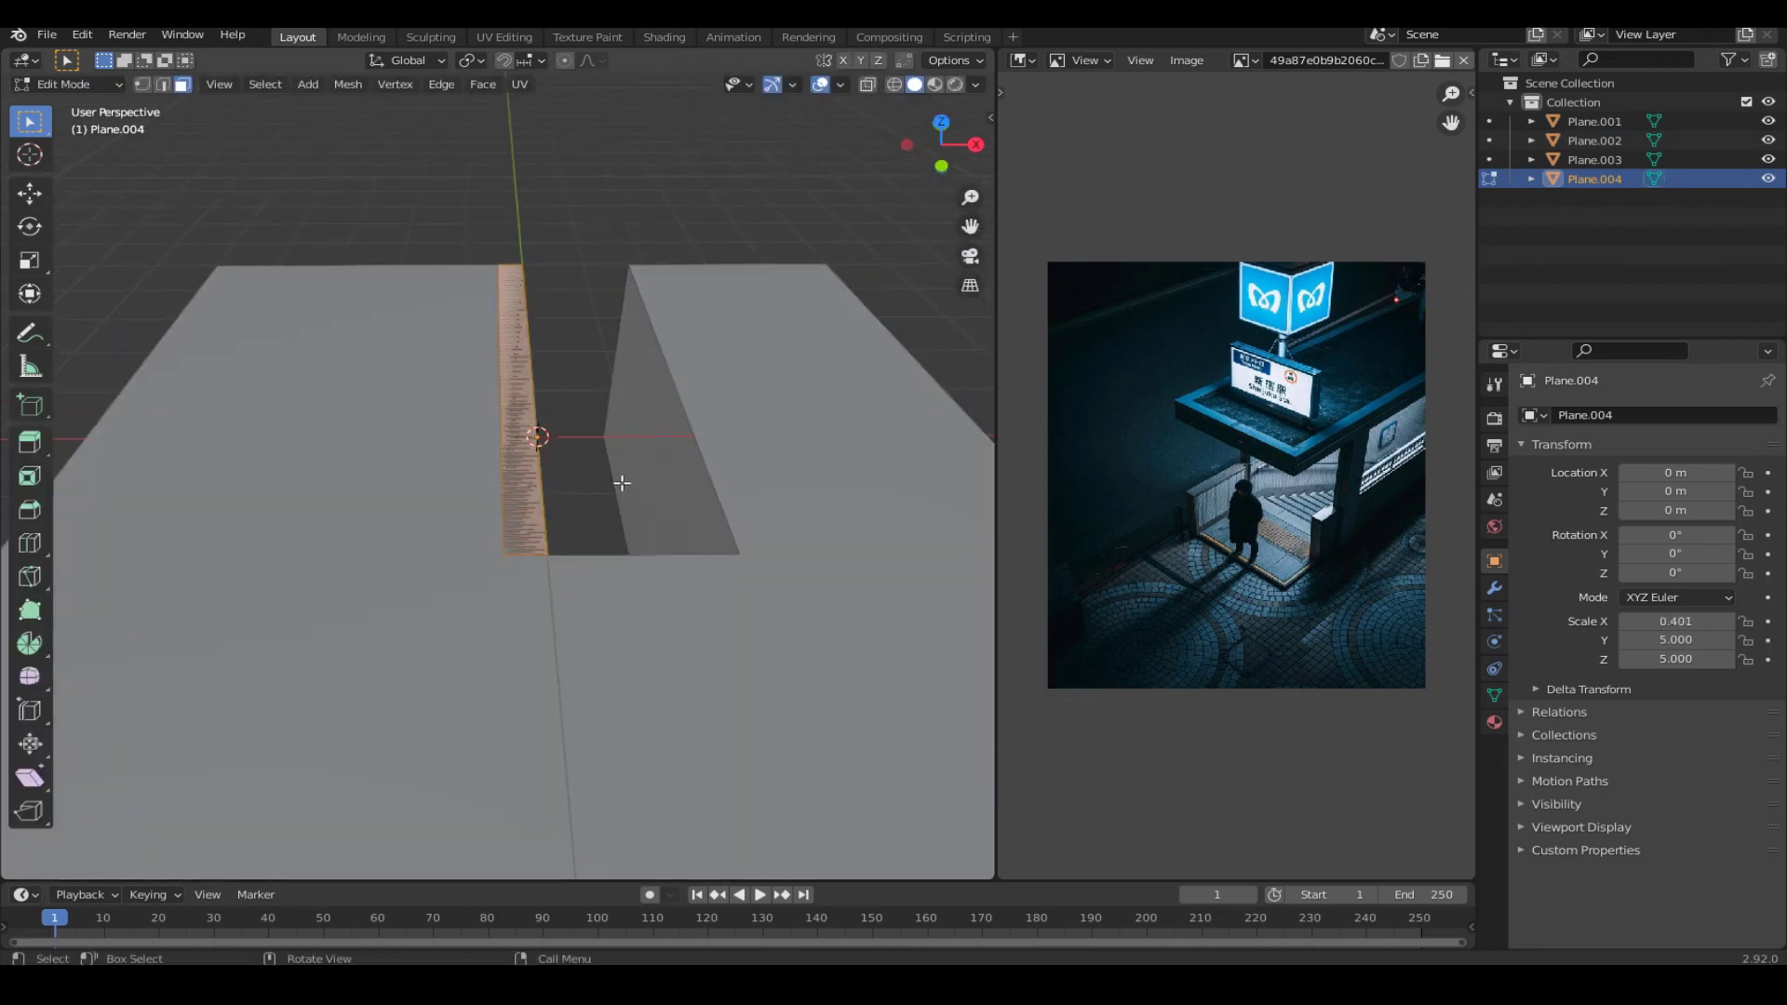
key("a")
key("e")
key("z")
left_click(617, 441)
key("Tab")
key("ctrl+a")
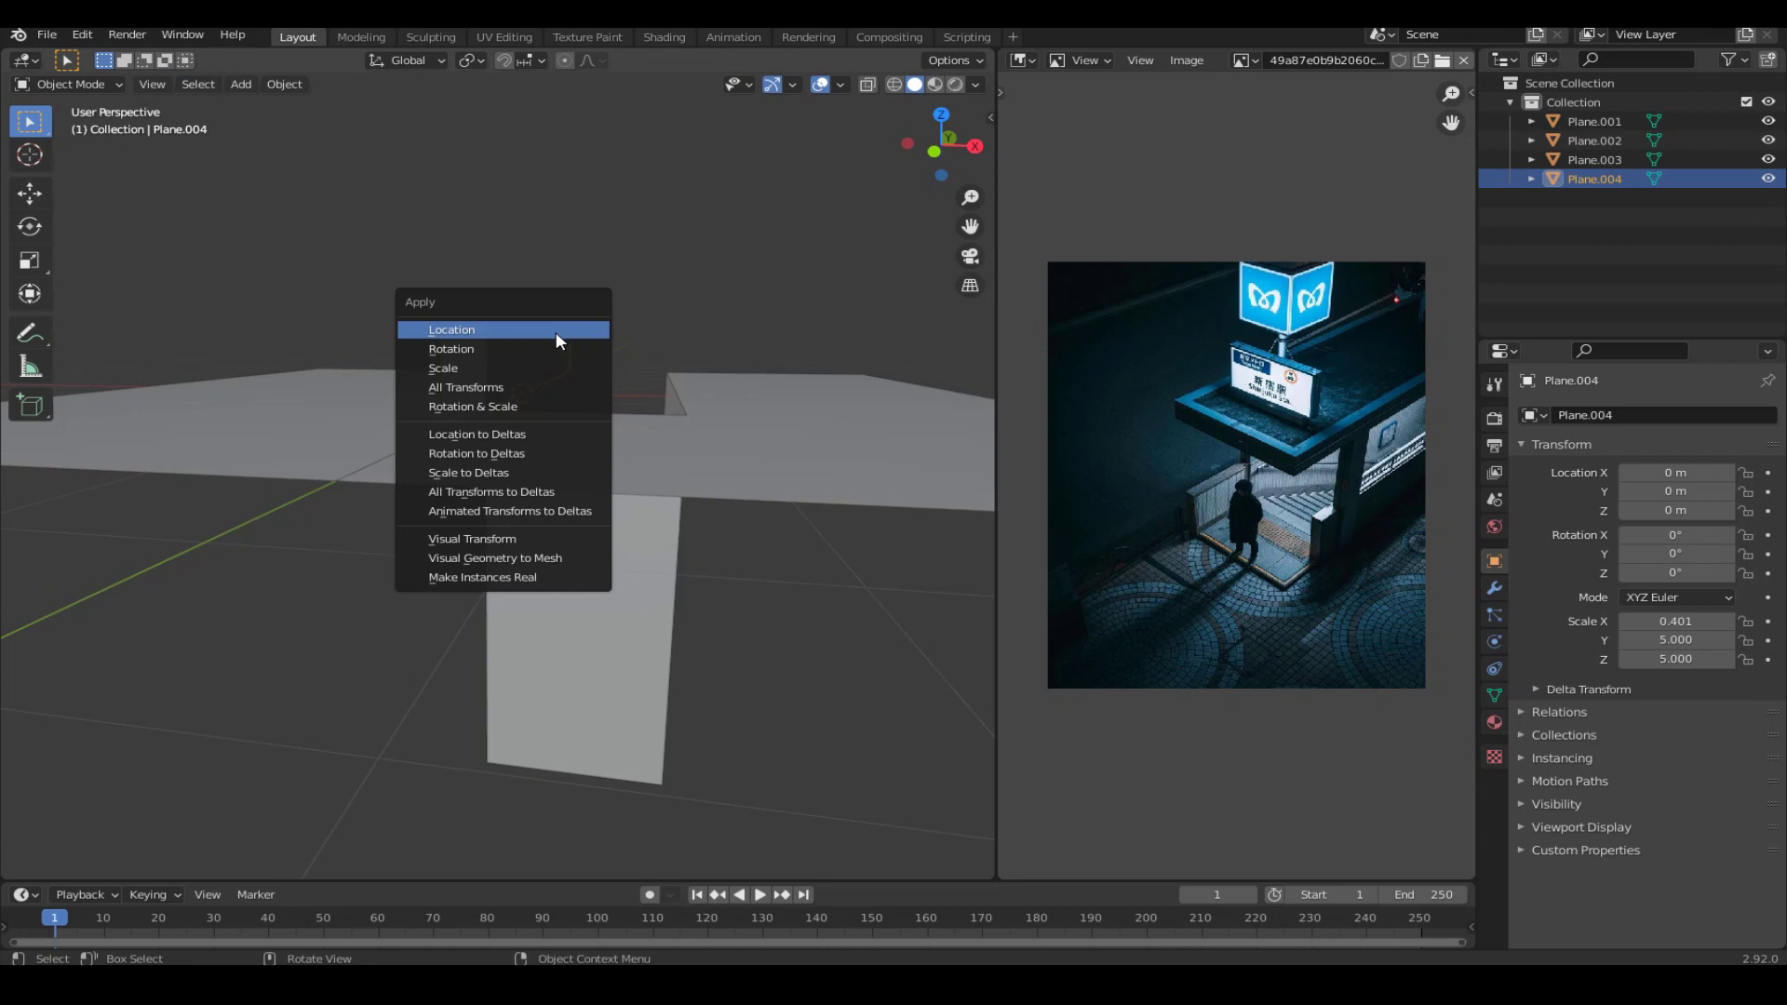
left_click(545, 367)
Add a Bevel modifier to the wall with amount 0.06 m.
left_click(1496, 589)
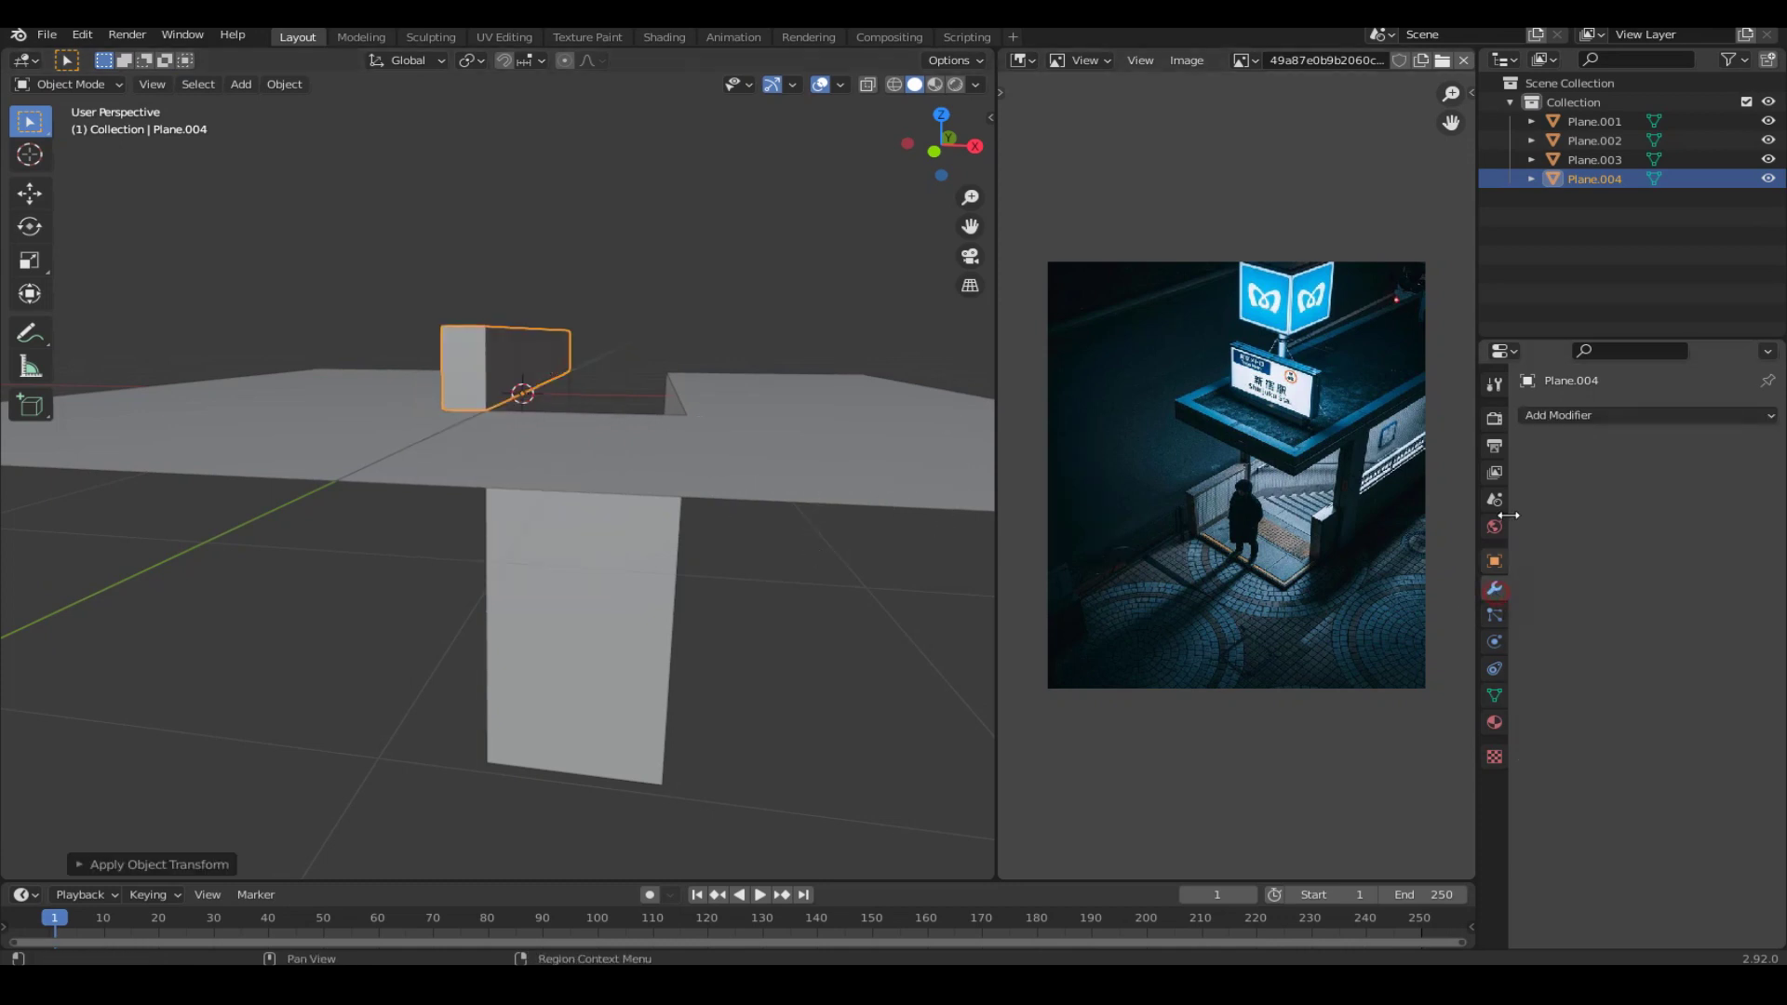
left_click(1570, 420)
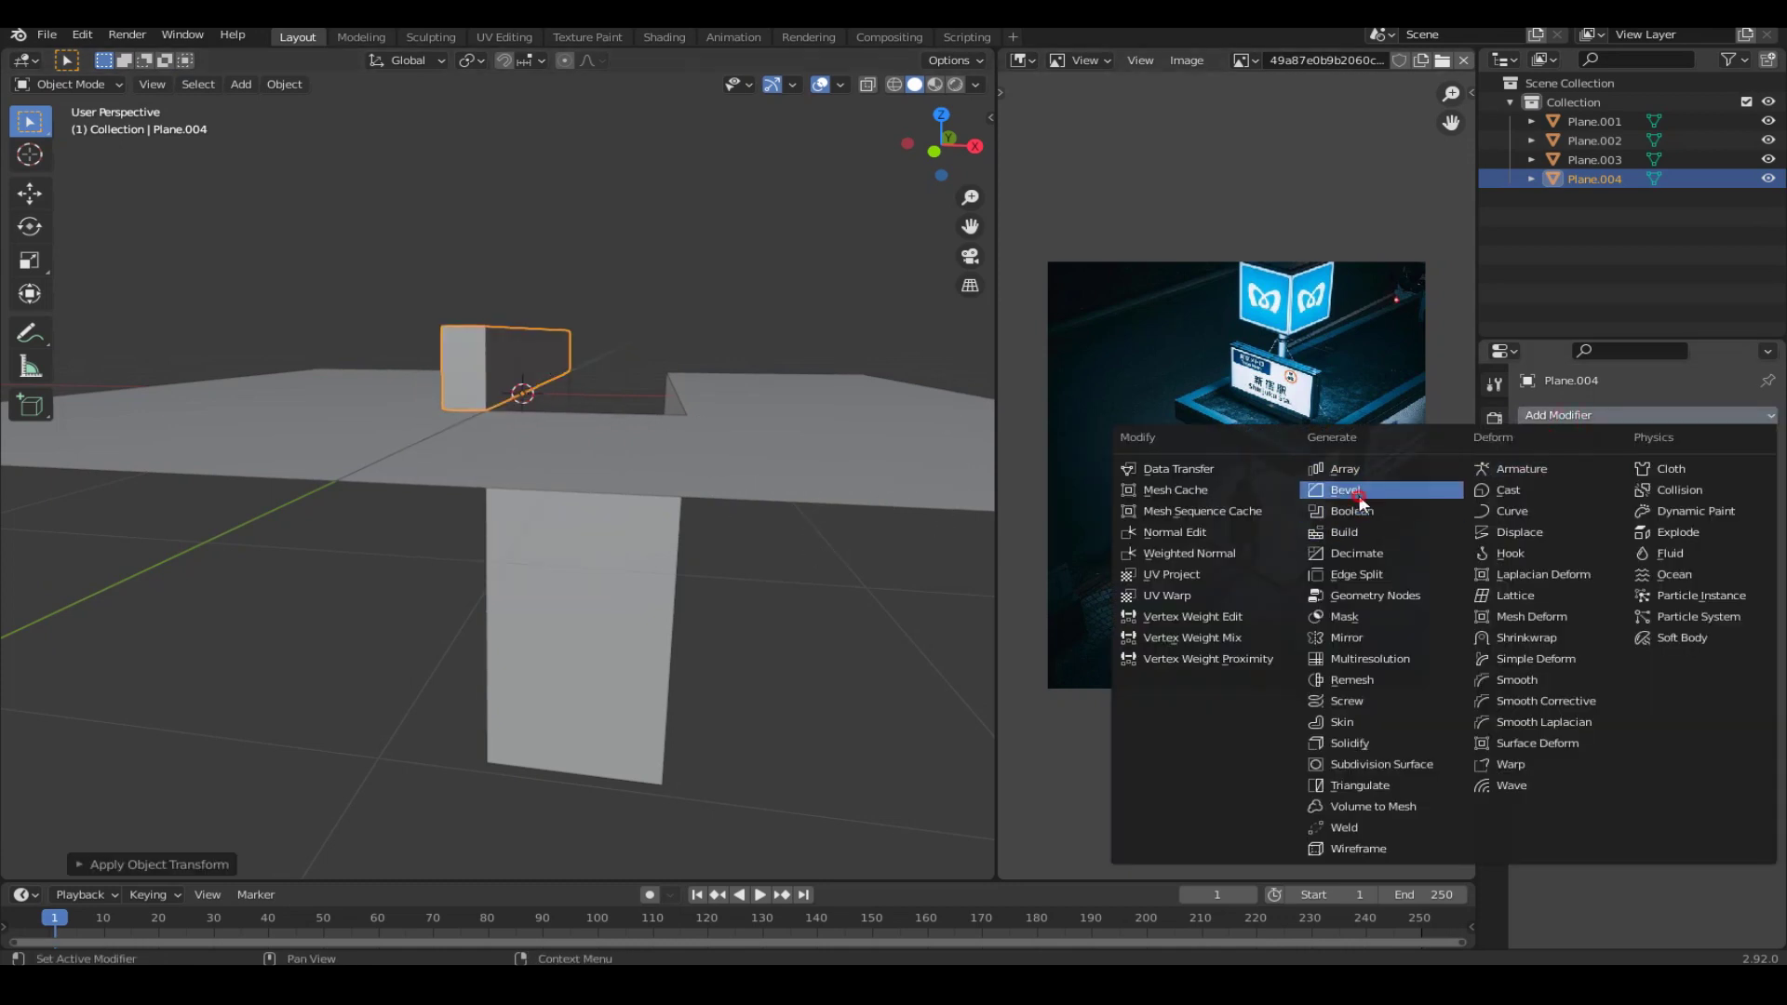
left_click(1359, 498)
middle_click_drag(471, 337, 534, 393)
scroll(534, 393, "up", 3)
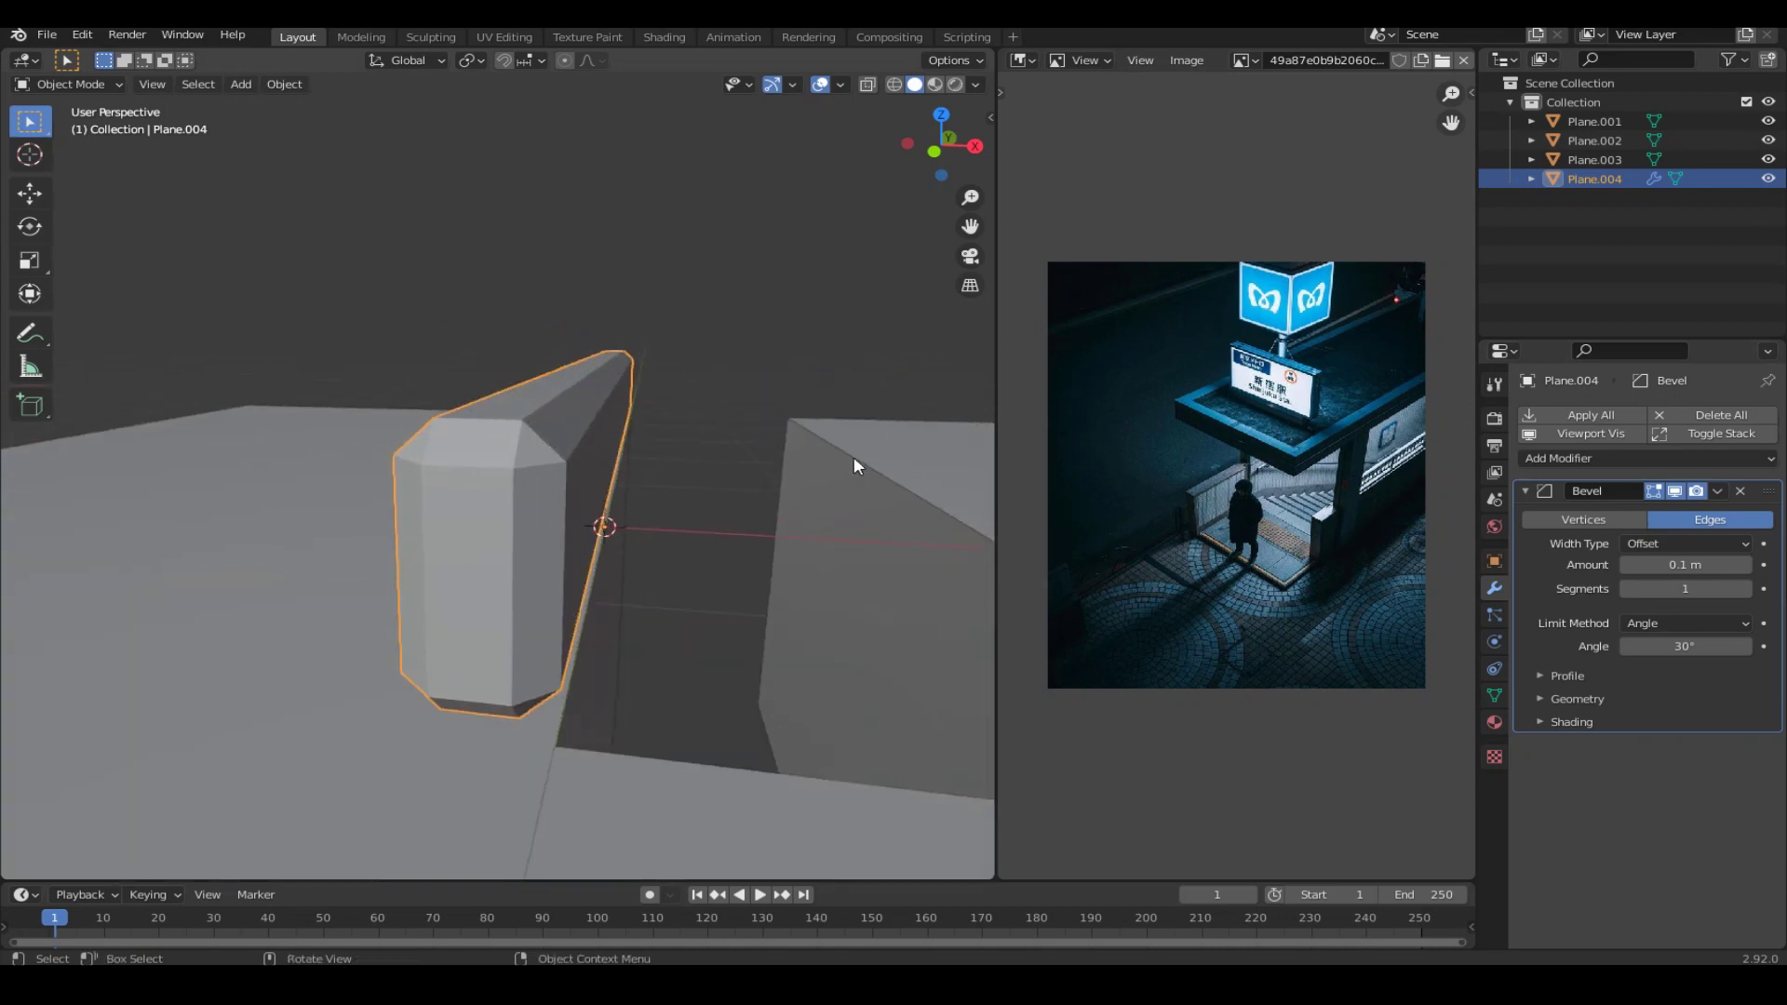
left_click_drag(1684, 564, 1638, 565)
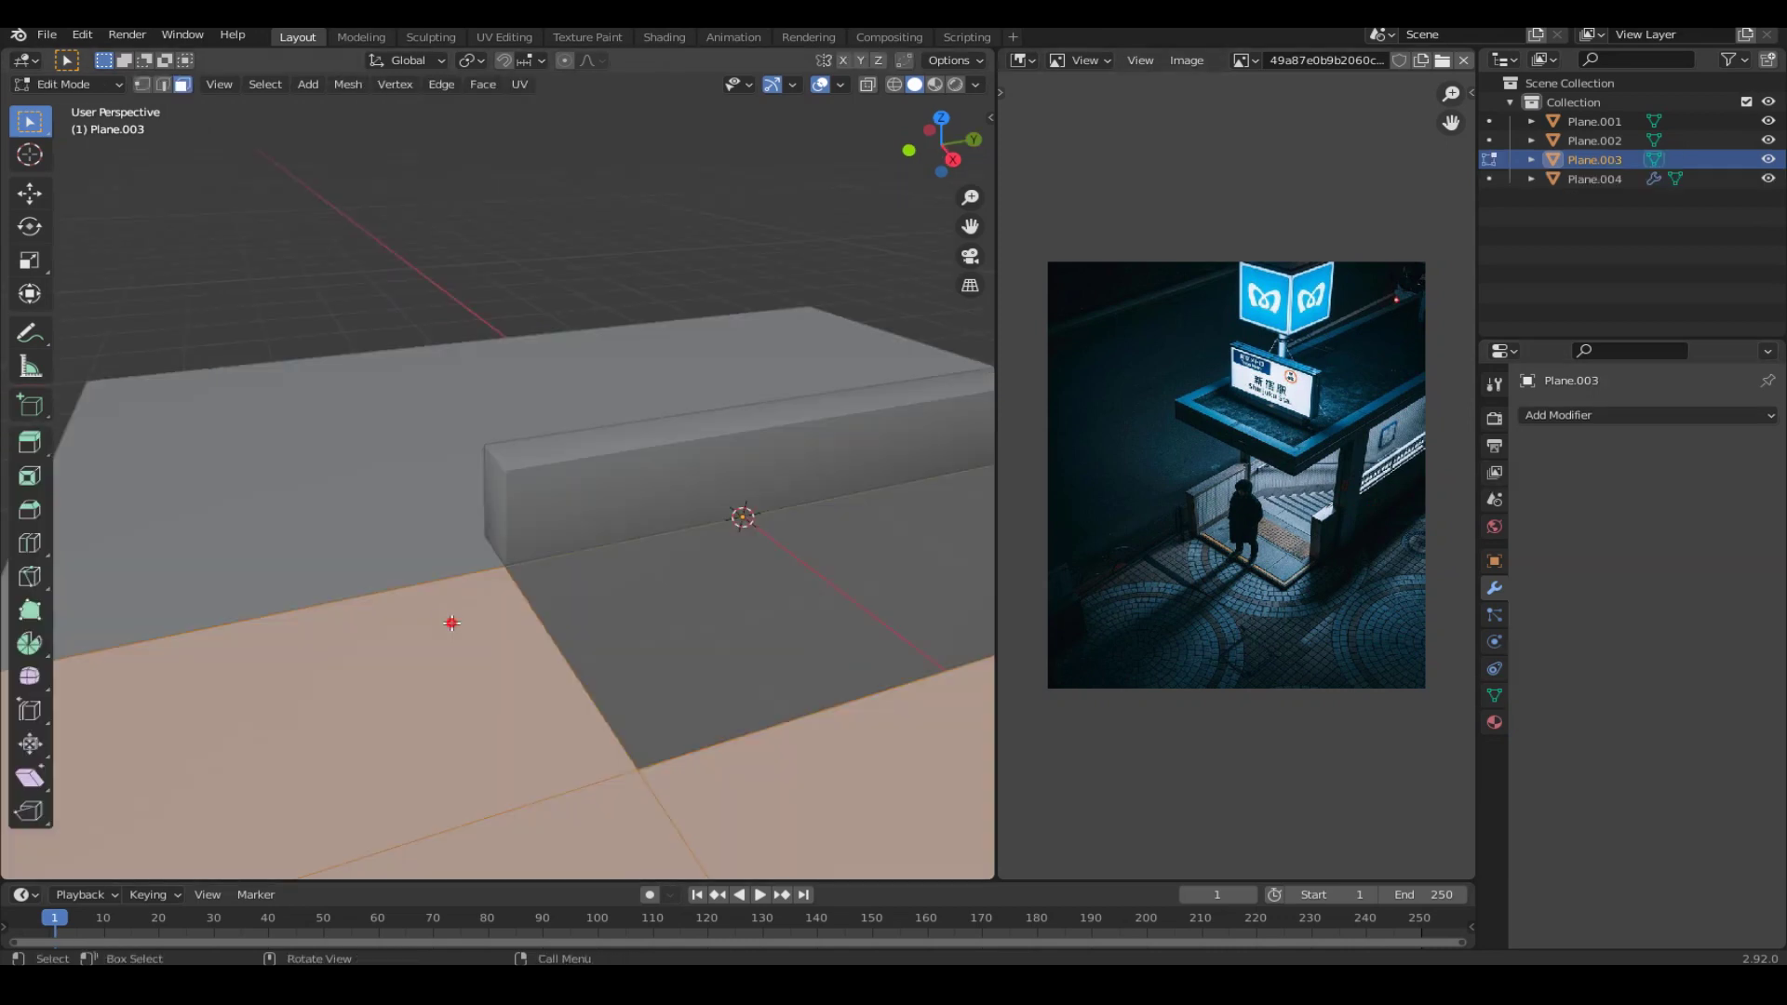
scroll(451, 622, "down", 5)
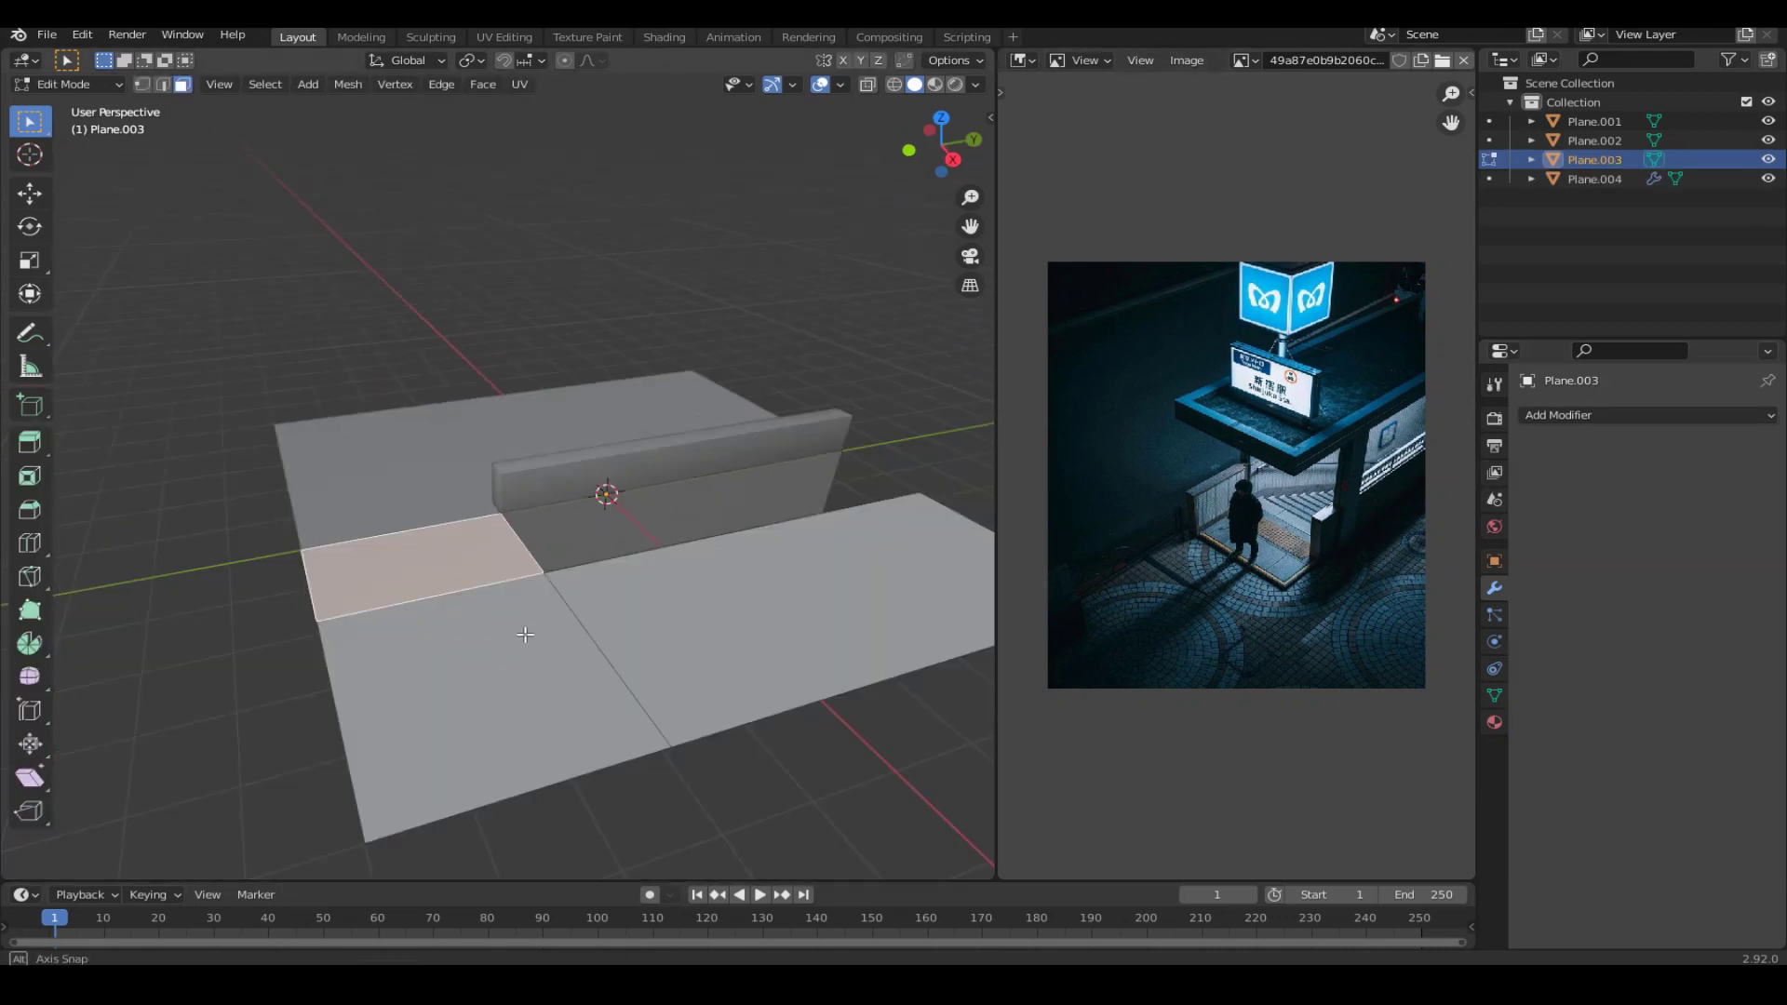
Duplicate a floor face into its own object, Plane.005, kept in place.
middle_click_drag(519, 626, 524, 593)
key("shift+d")
key("Escape")
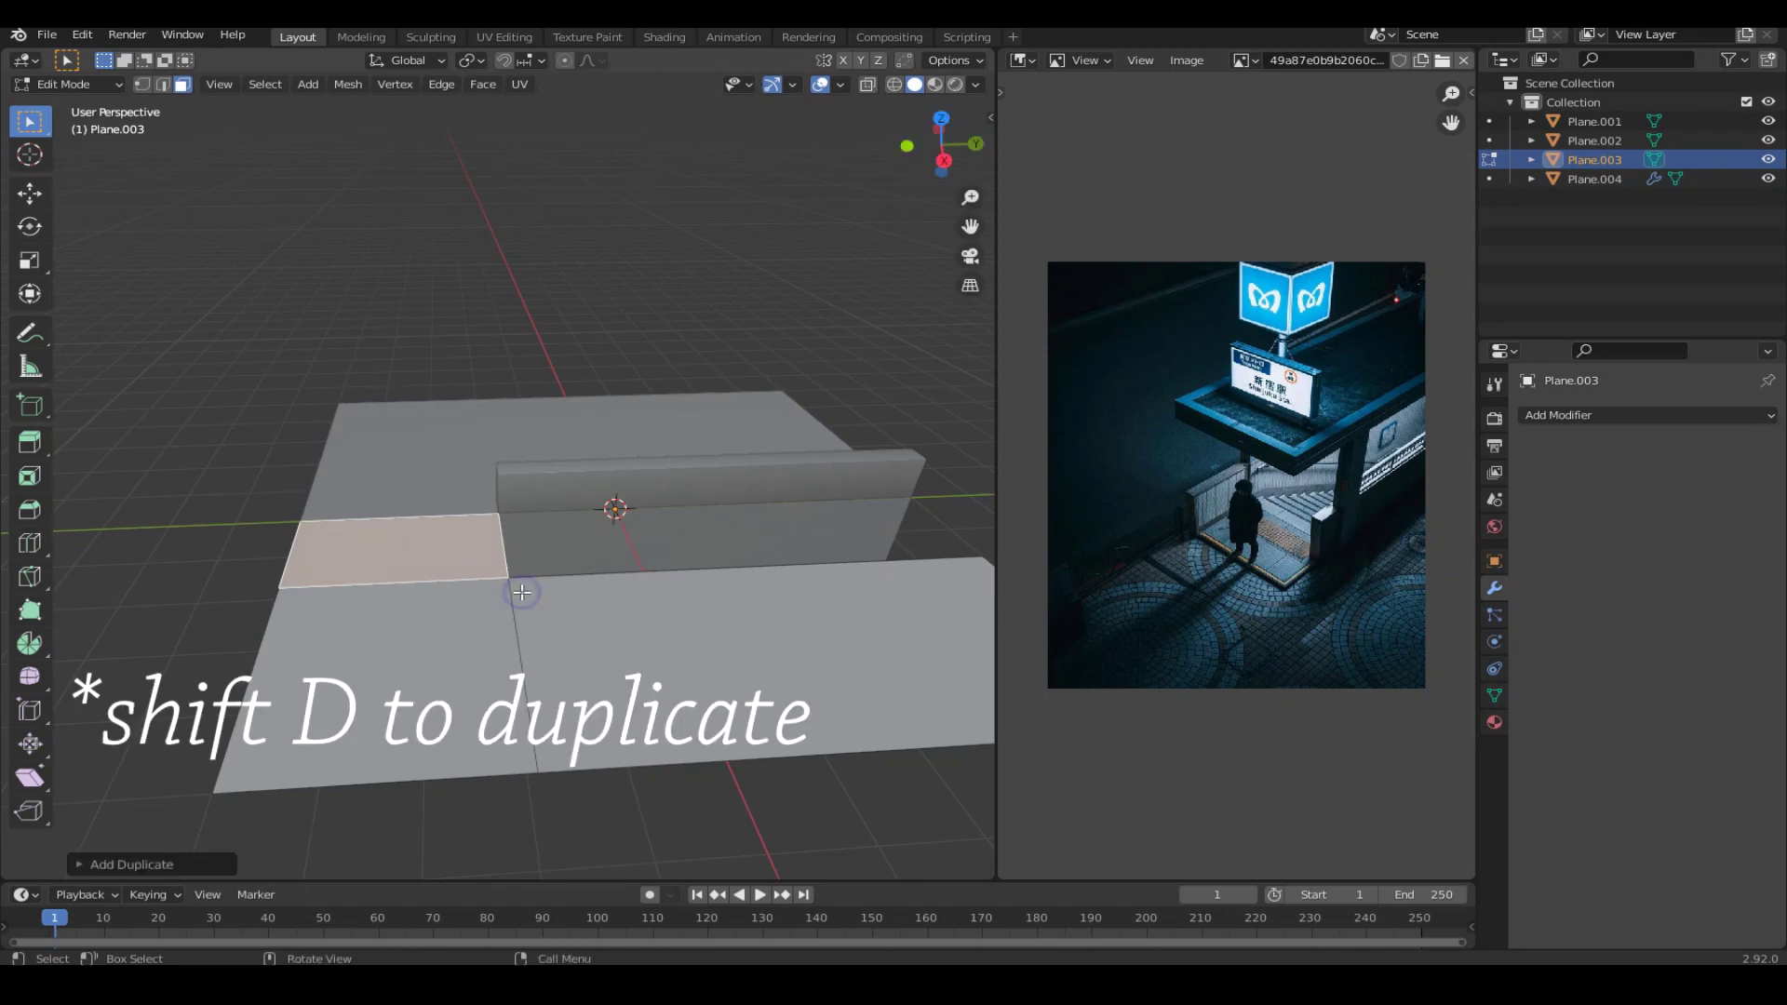
key("p")
left_click(522, 590)
key("Tab")
left_click(451, 553)
key("g")
key("Escape")
Move Plane.005's origin to the 3D cursor snapped onto the wall's edge.
key("Tab")
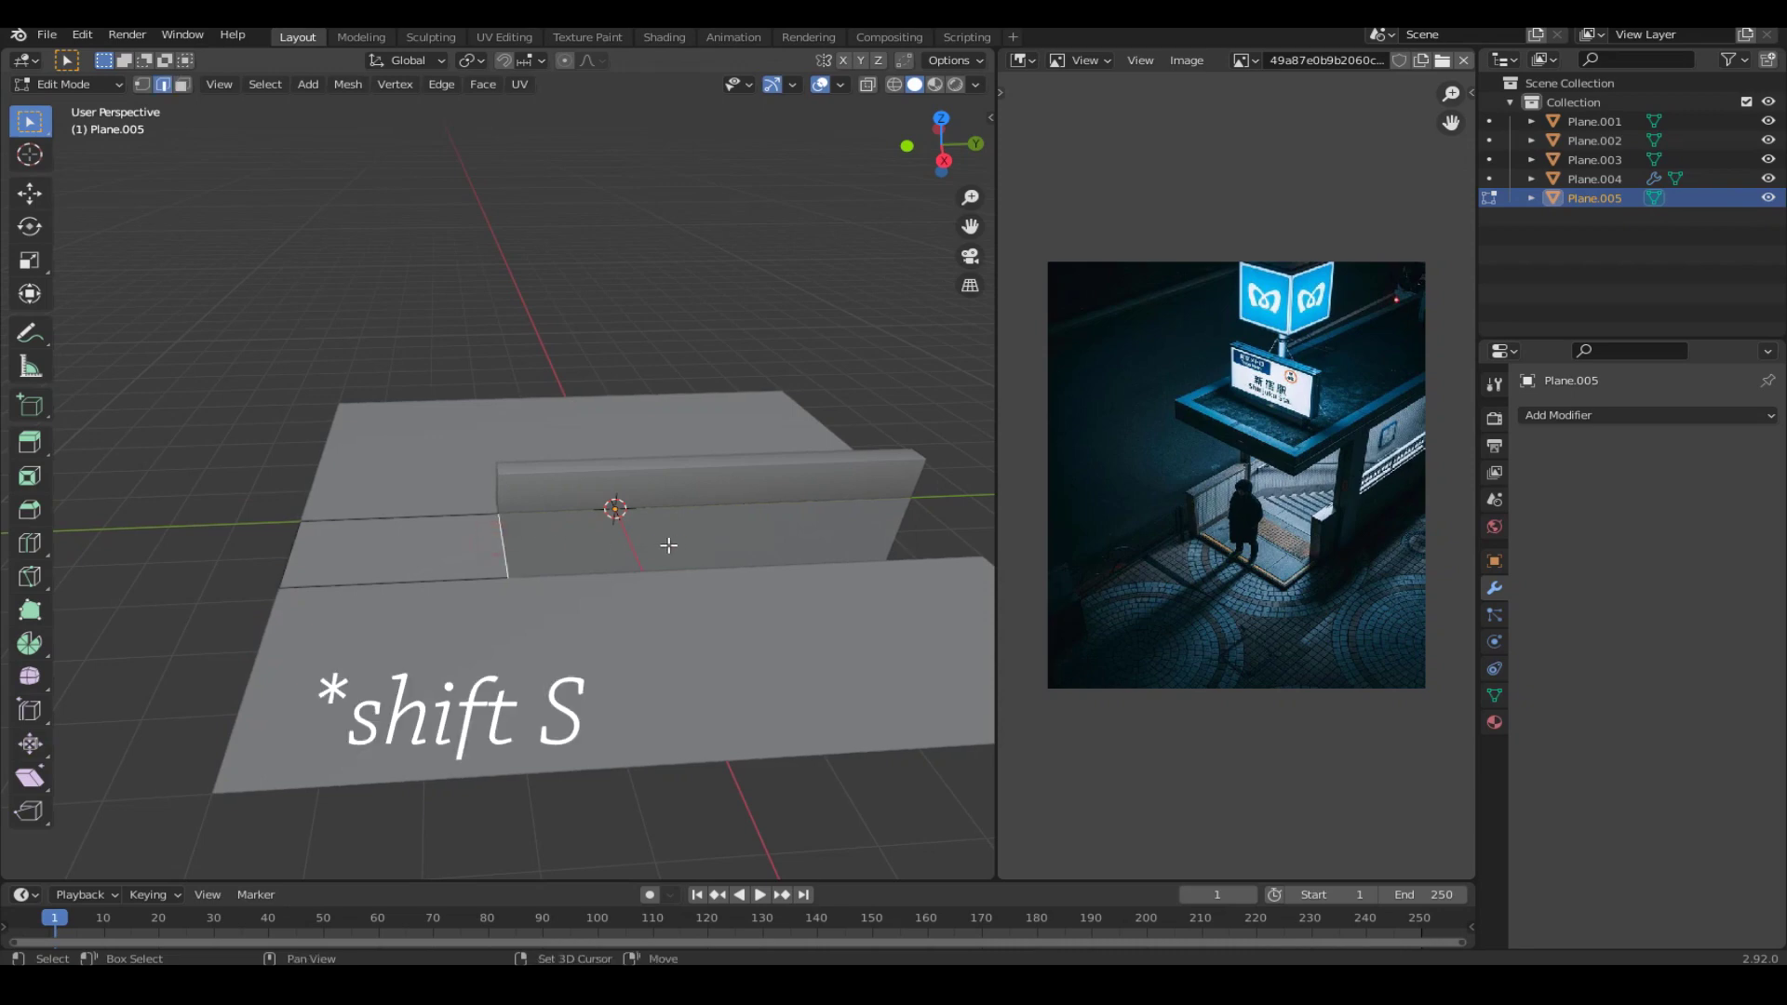
key("shift+s")
left_click(671, 649)
right_click(609, 507)
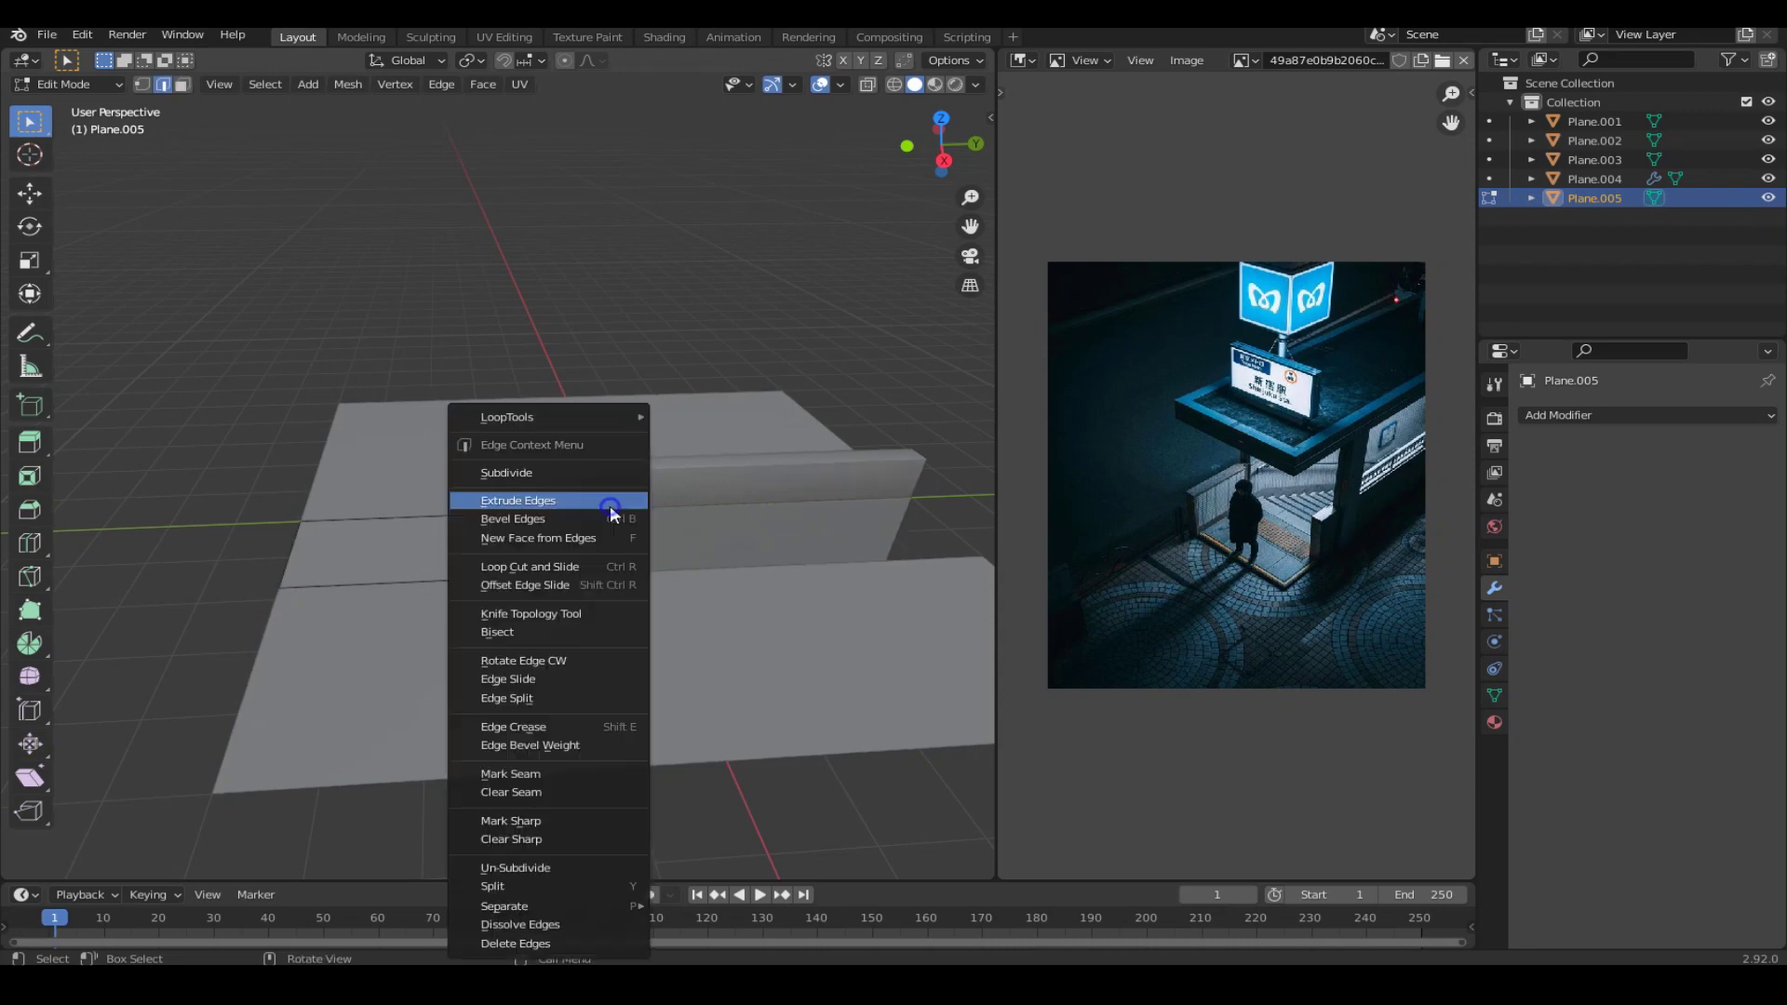
key("Tab")
right_click(543, 445)
mouse_move(474, 488)
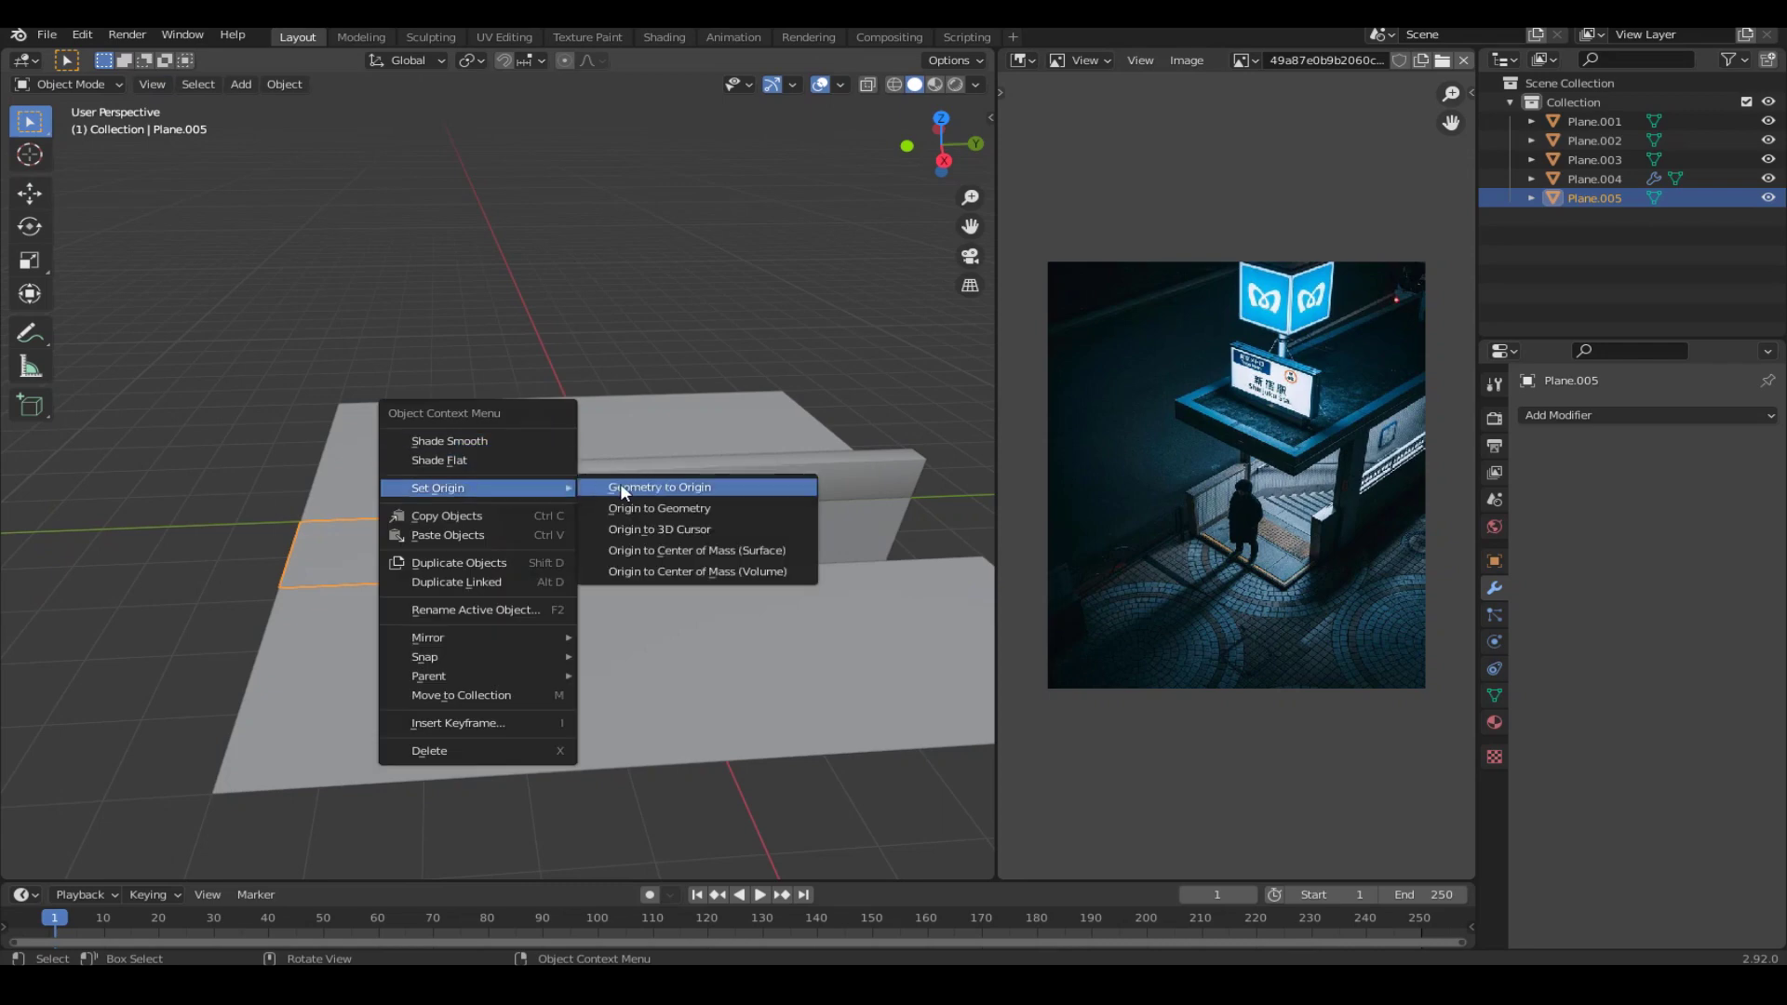
left_click(645, 523)
Scale Plane.005 to 0.1493 along Y and extrude it upward along Z.
key("s")
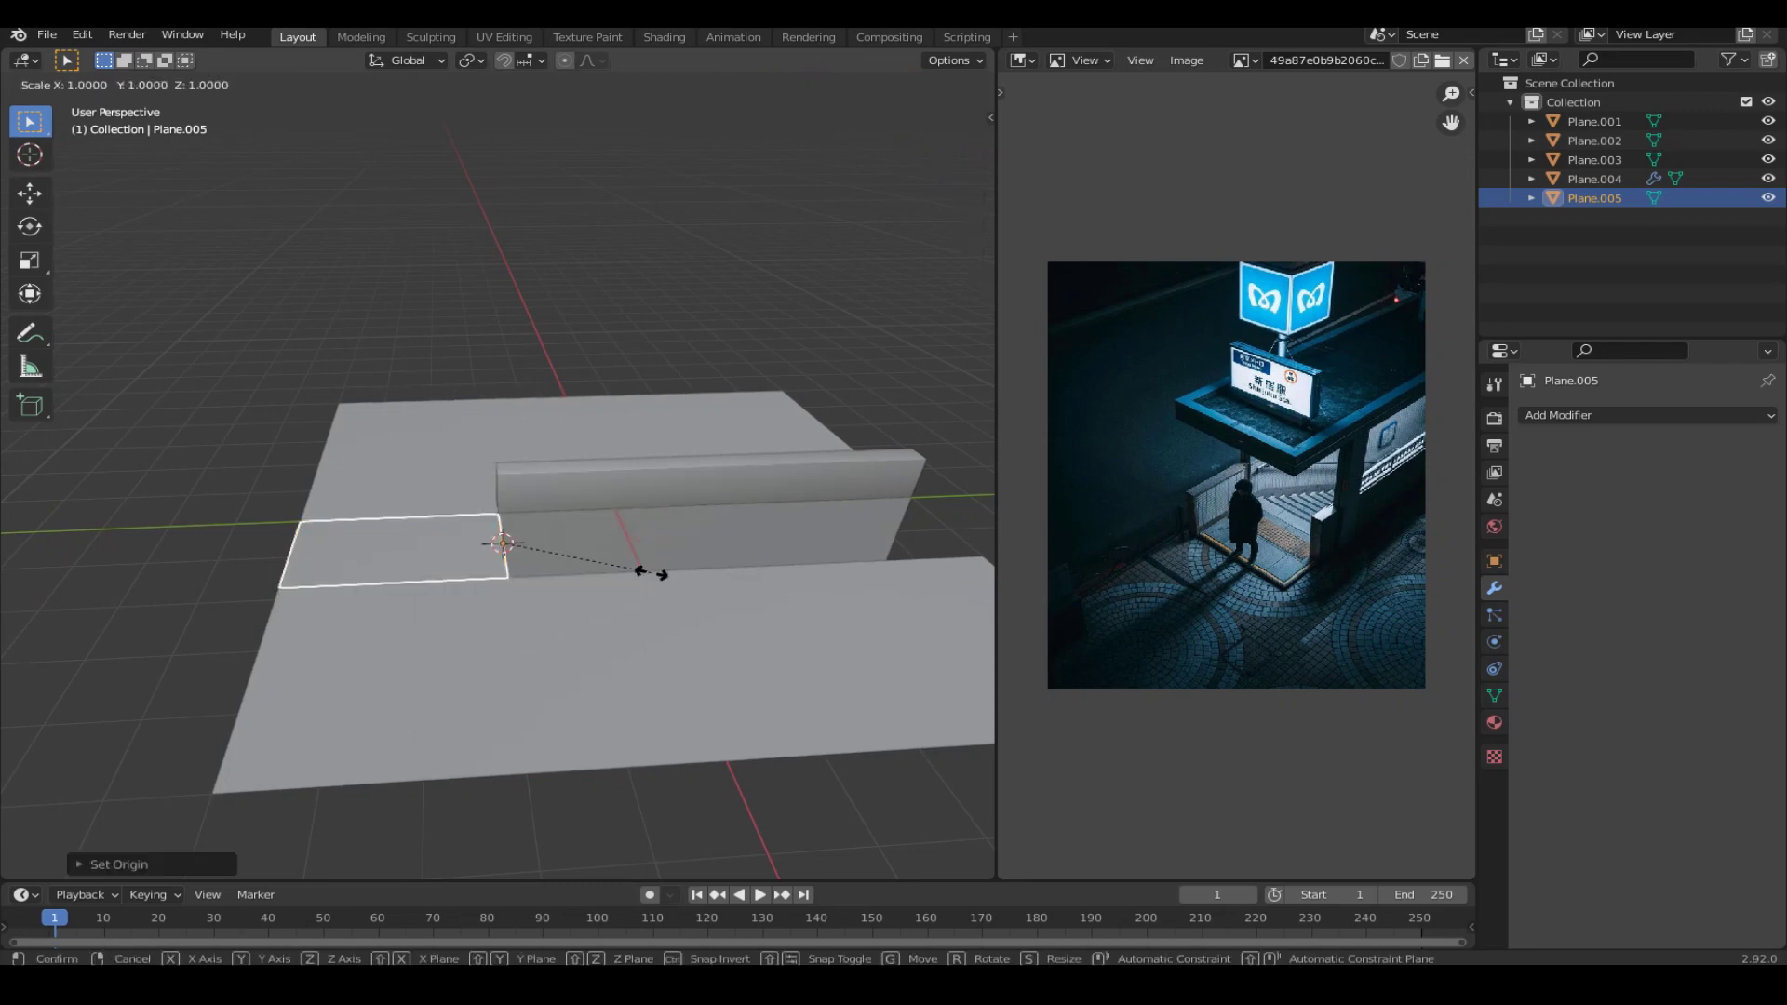
key("y")
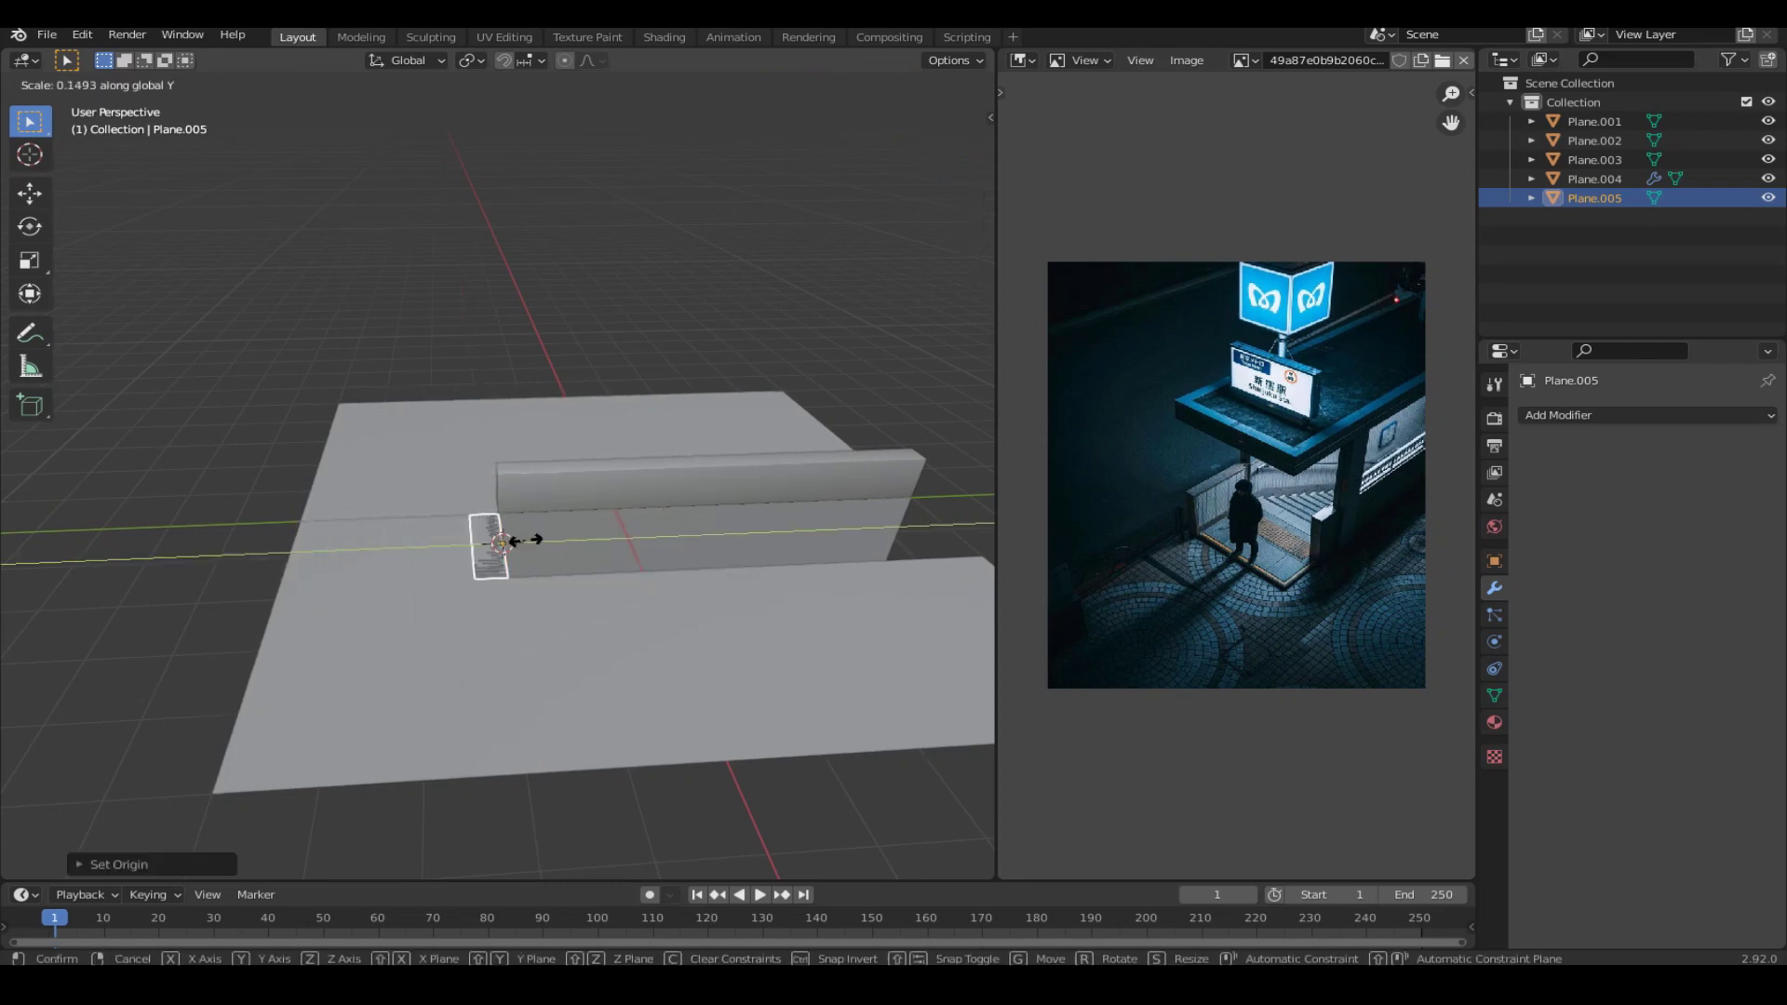
left_click(502, 544)
middle_click_drag(503, 544, 502, 596)
key("Tab")
key("e")
key("z")
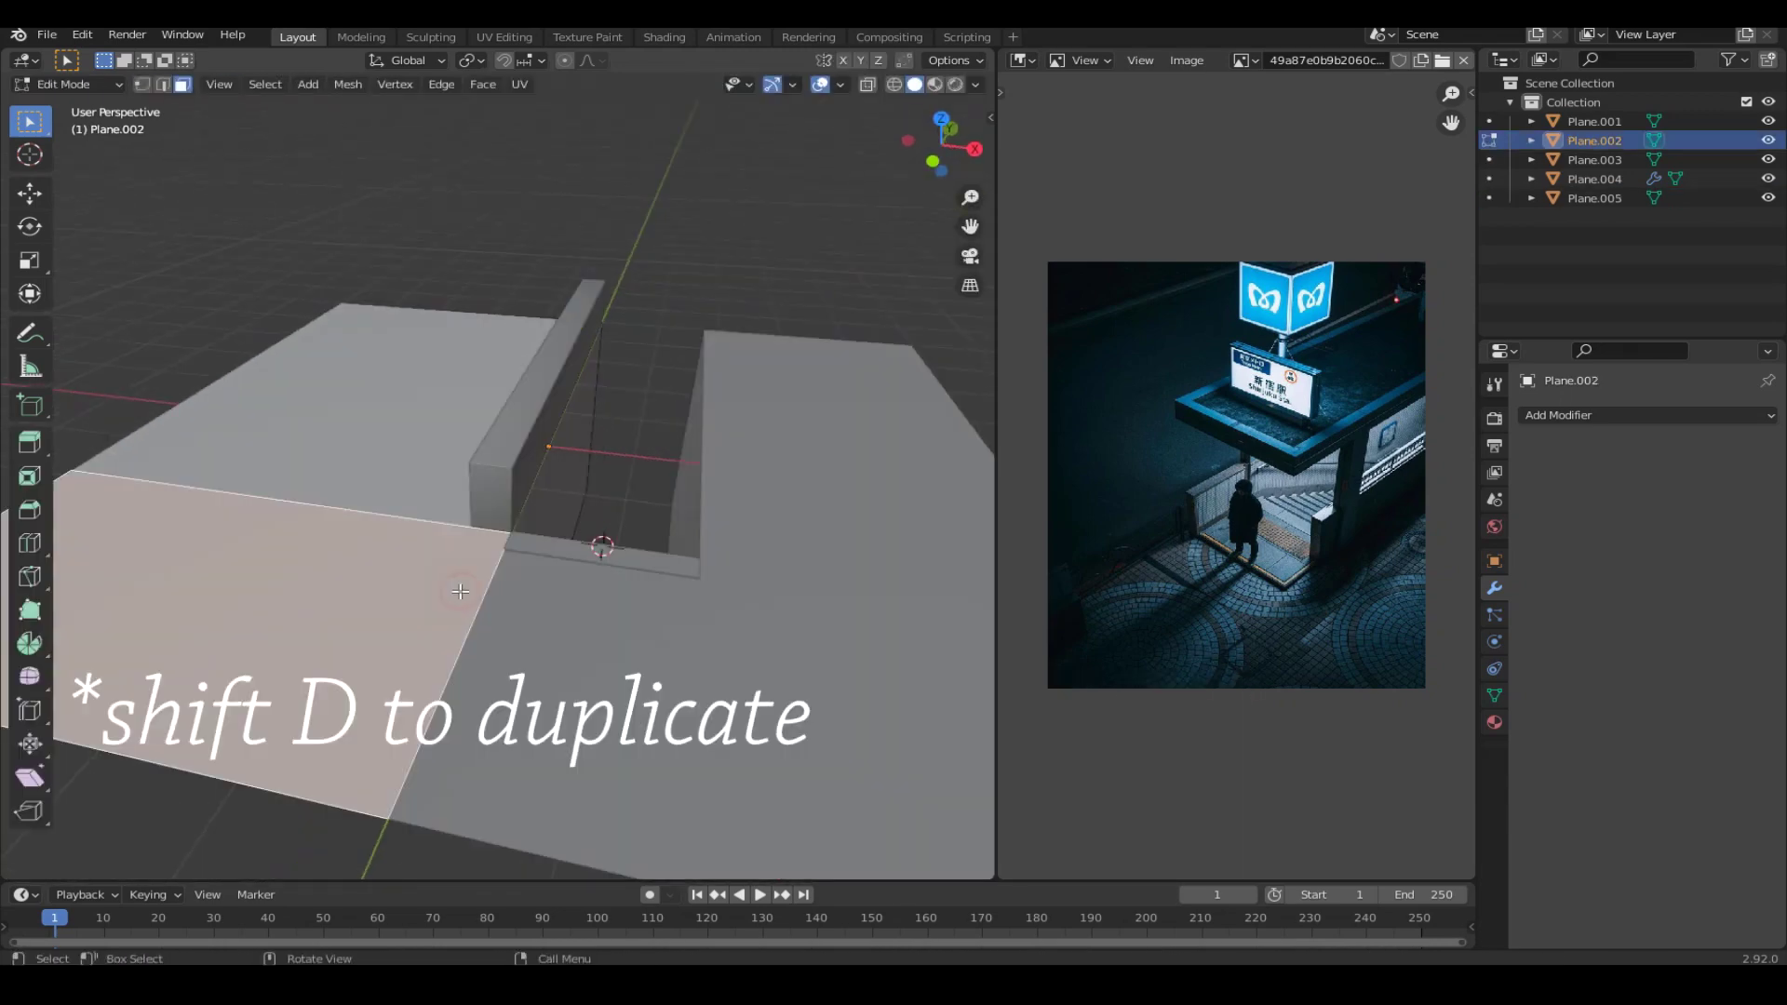
Separate the copied floor face as Plane.006 and narrow it along X.
right_click(460, 591)
key("p")
left_click(460, 590)
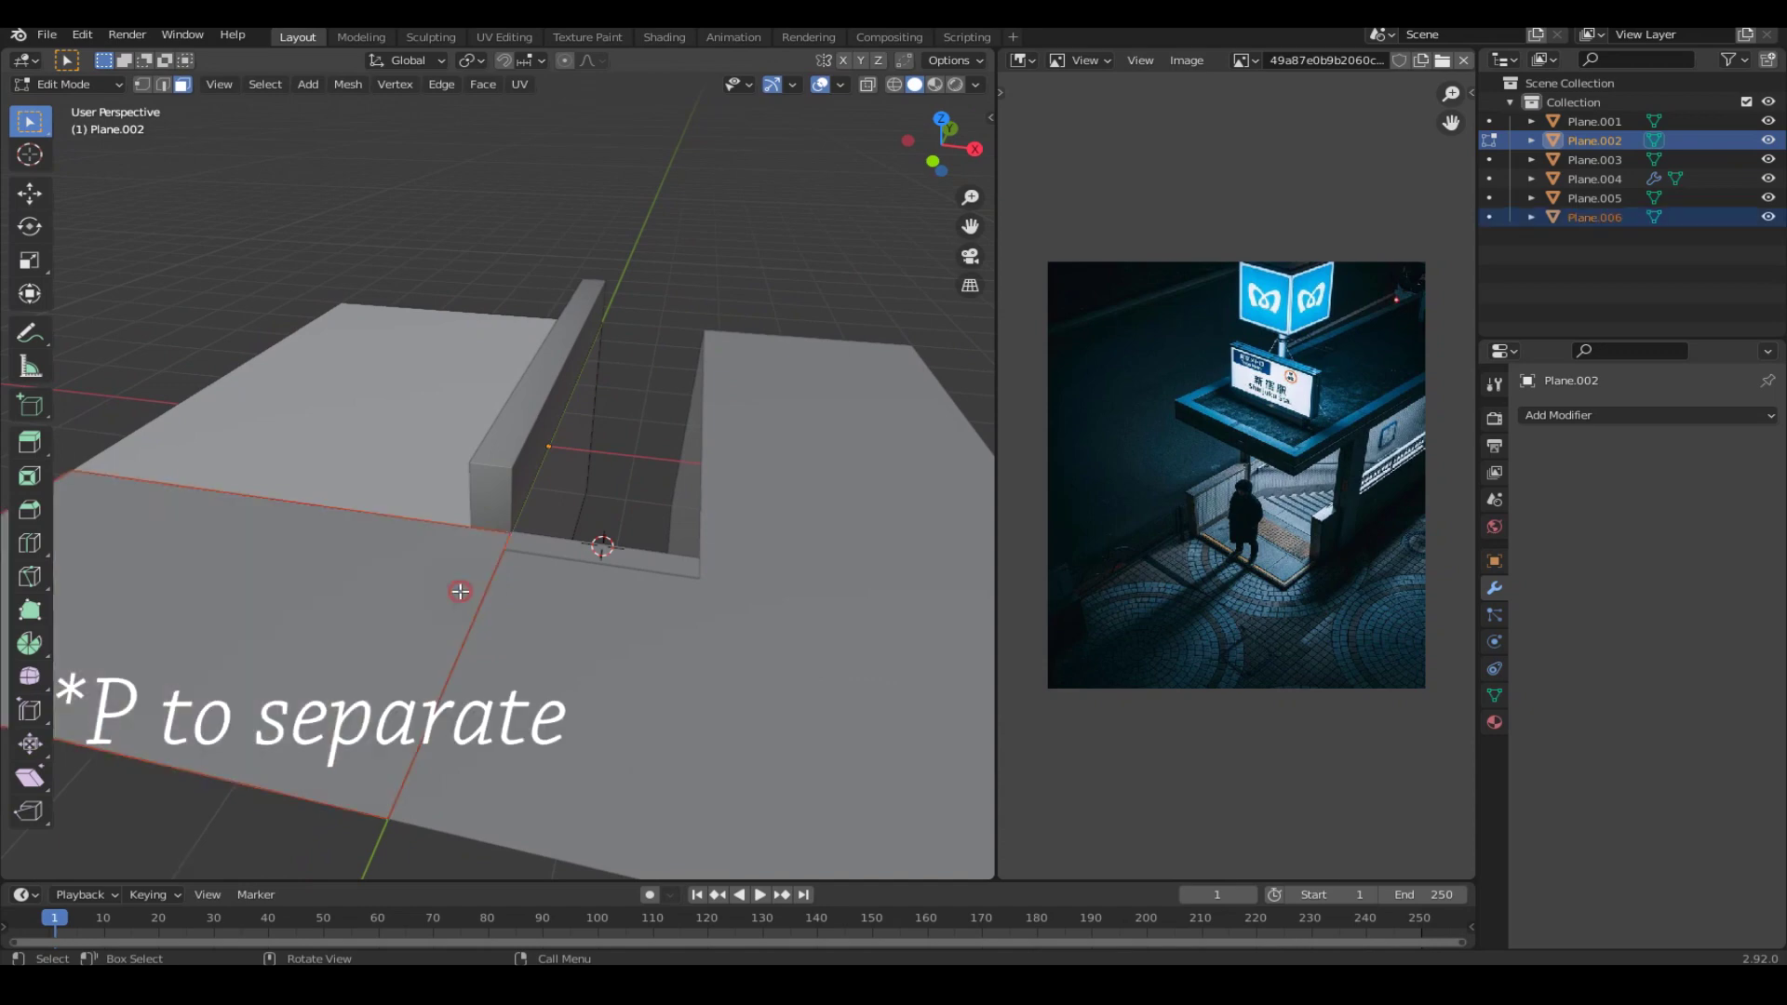
key("Tab")
left_click(460, 592)
key("s")
key("x")
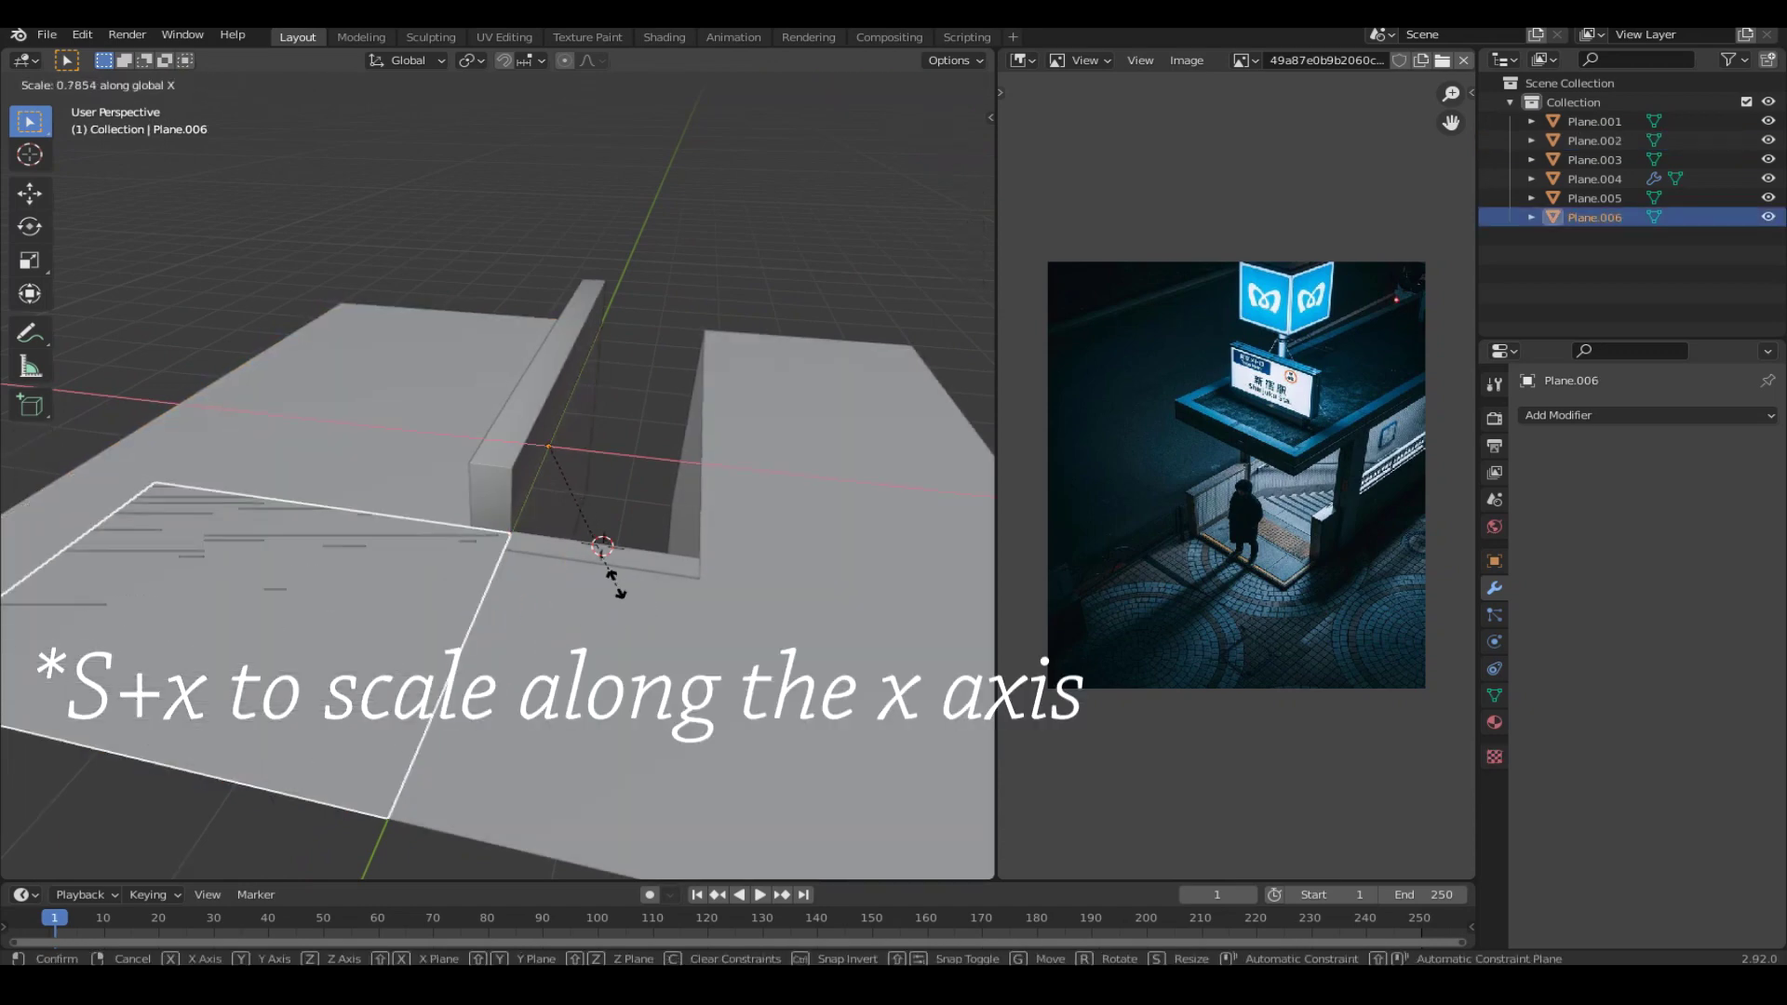
left_click(572, 456)
Enable face snapping and extrude Plane.006 upward into a tall wall.
key("Tab")
middle_click_drag(574, 609, 549, 279)
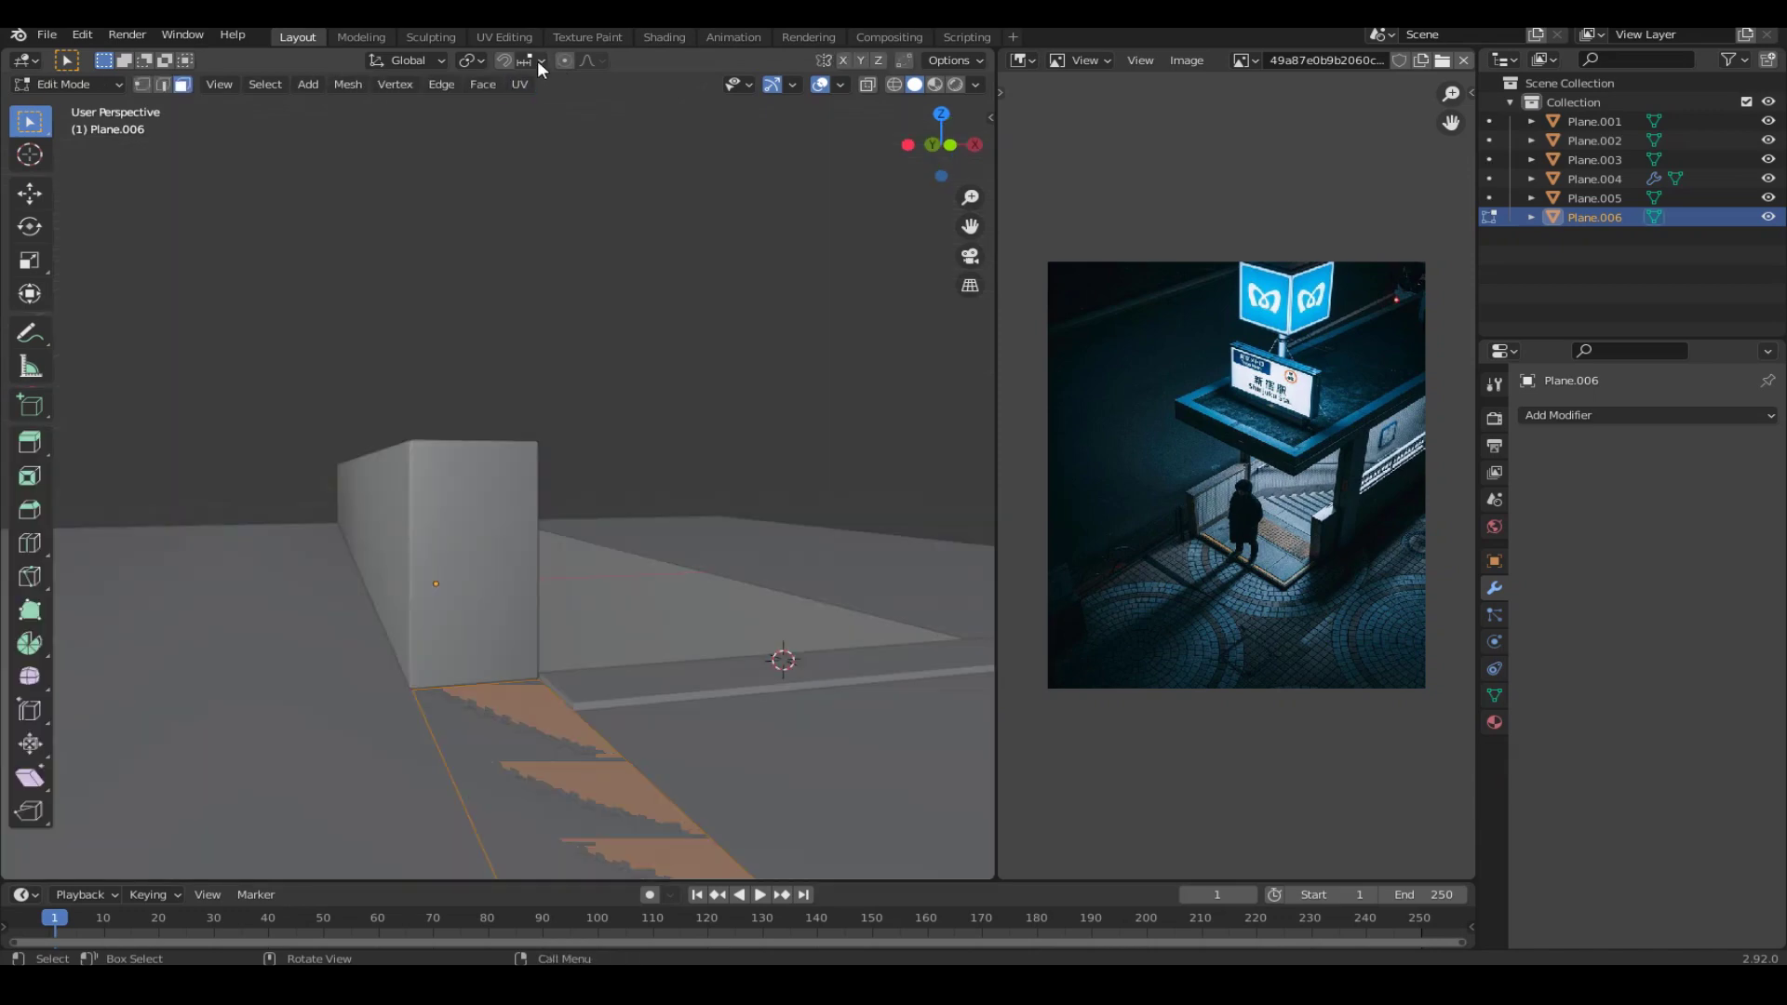
left_click(538, 60)
left_click(481, 177)
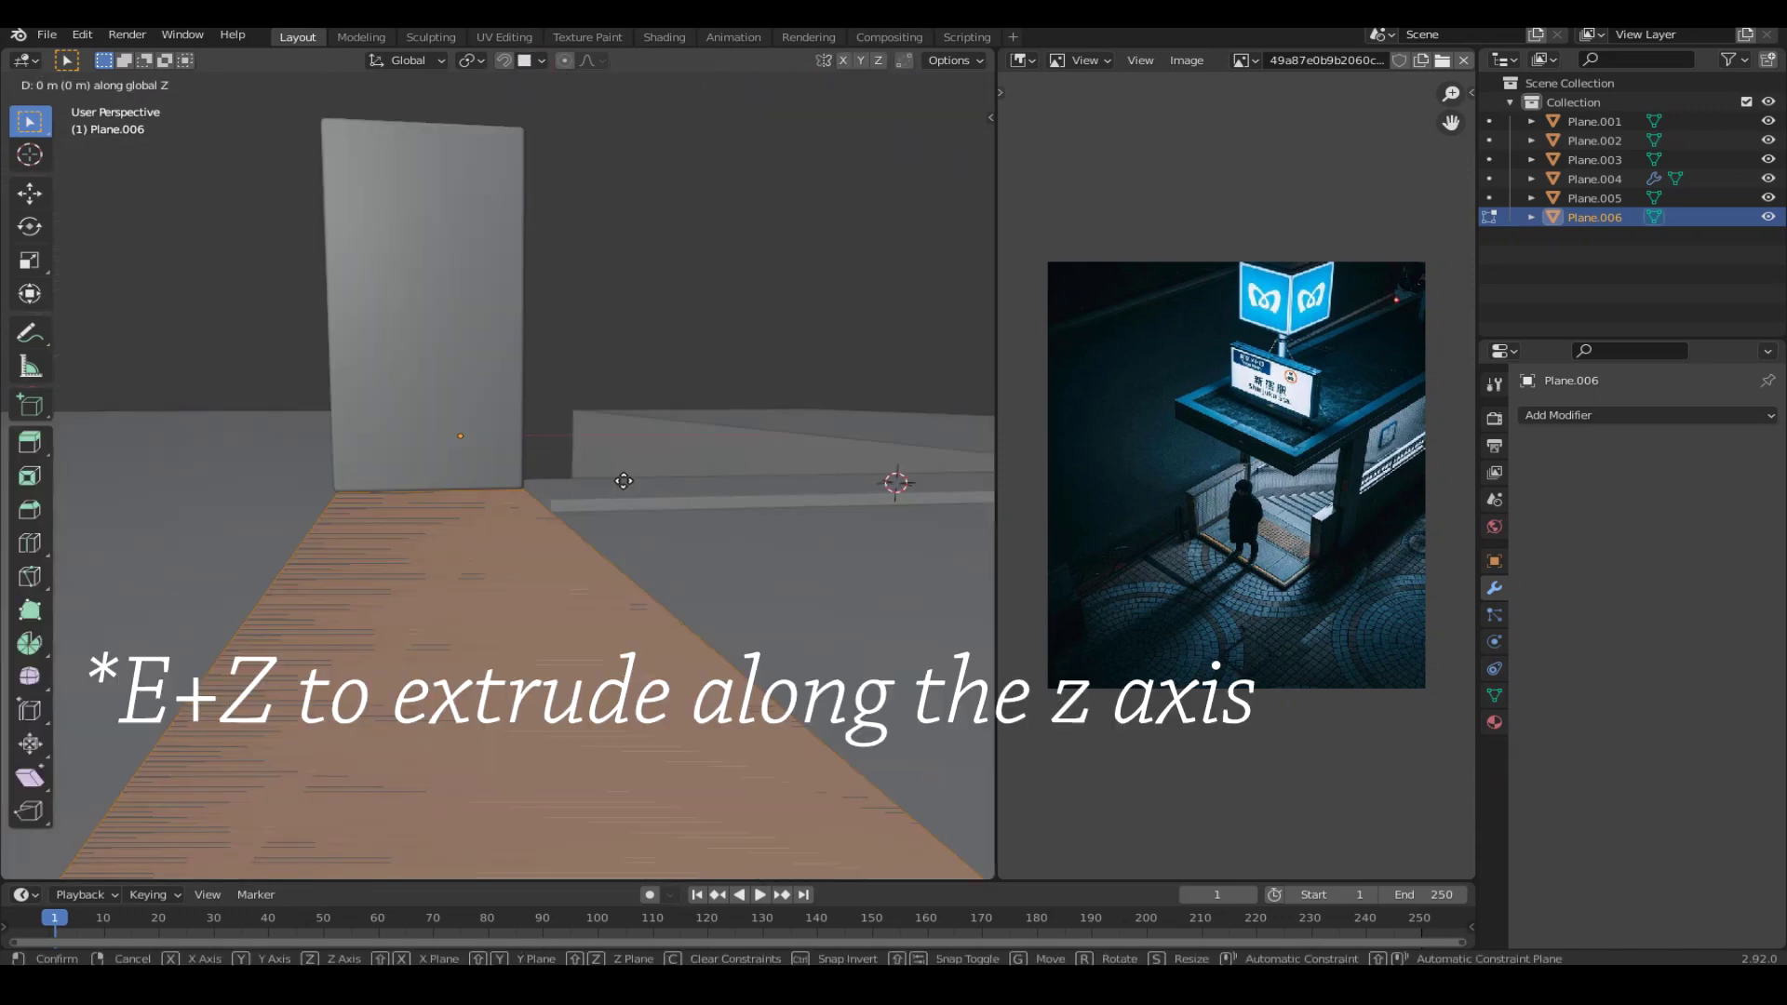
key("e")
key("z")
left_click(621, 488)
key("Tab")
Duplicate the thin strip Plane.005 in place as Plane.007.
mouse_move(669, 451)
middle_mouse_down()
mouse_move(563, 519)
mouse_move(650, 461)
mouse_move(467, 517)
middle_mouse_up()
left_click(467, 517)
key("shift+d")
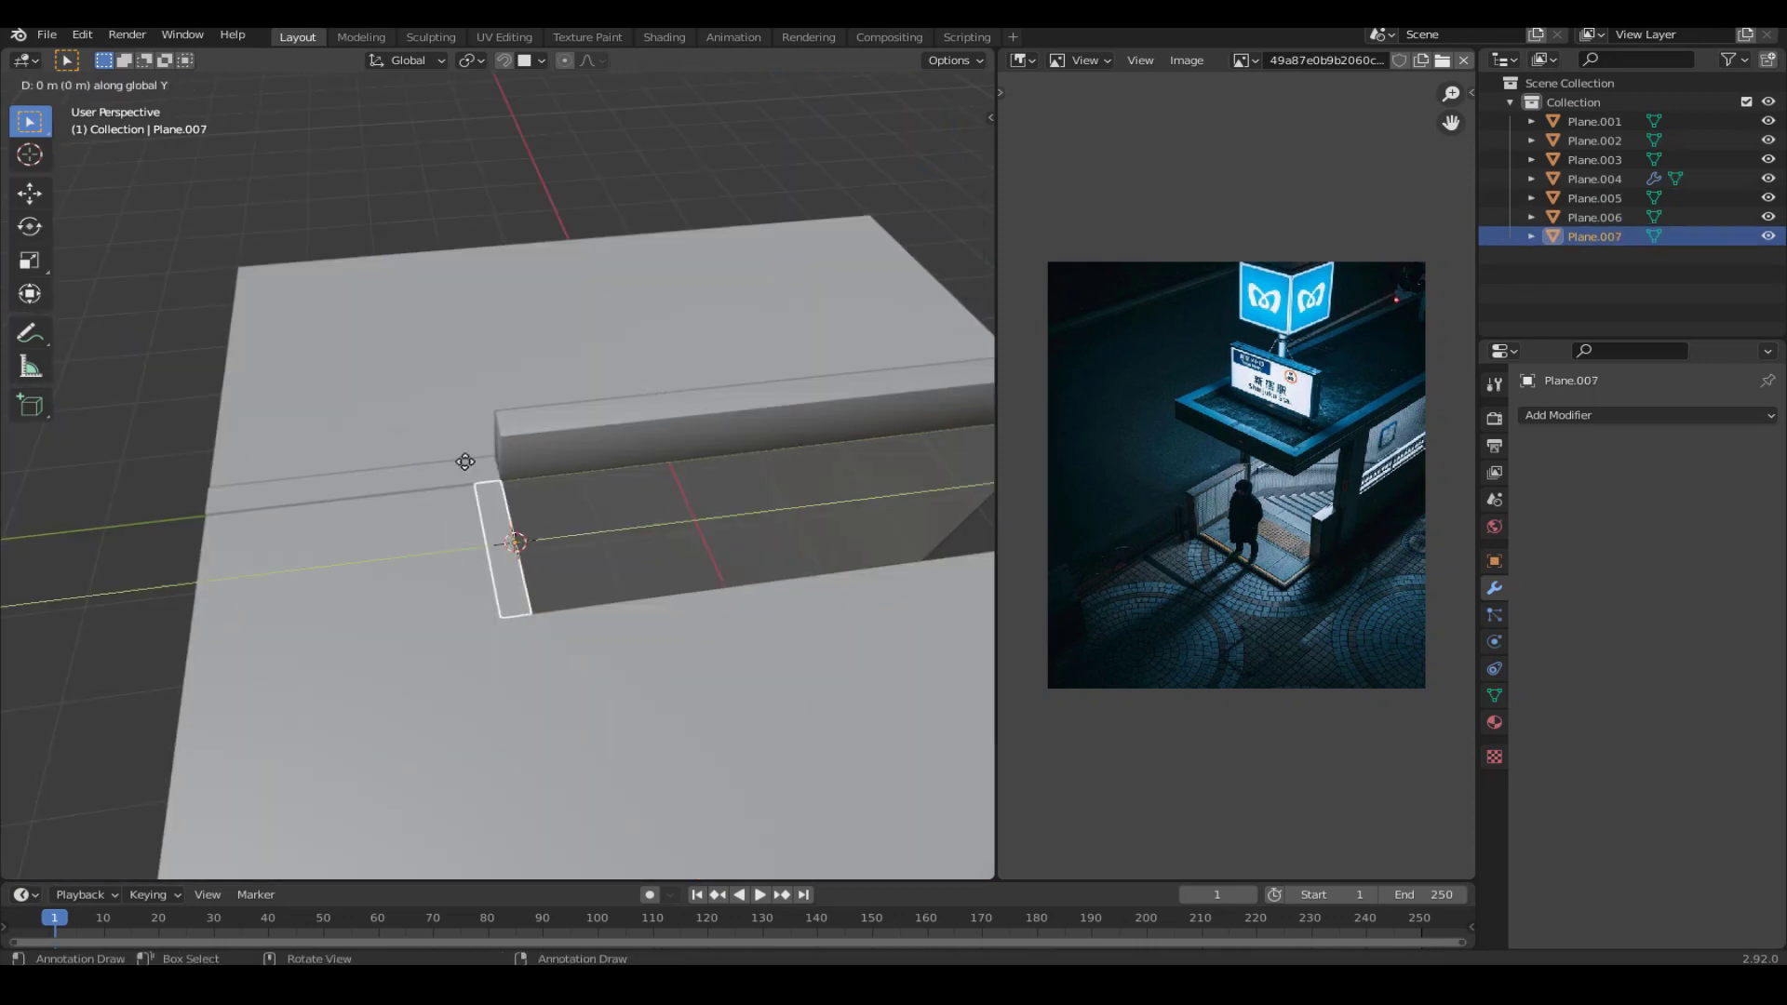
left_click(372, 538)
key("grave")
key("Tab")
Snap the 3D cursor to the strip's face and set Plane.007's origin there.
left_click_drag(371, 598, 866, 473)
key("shift+s")
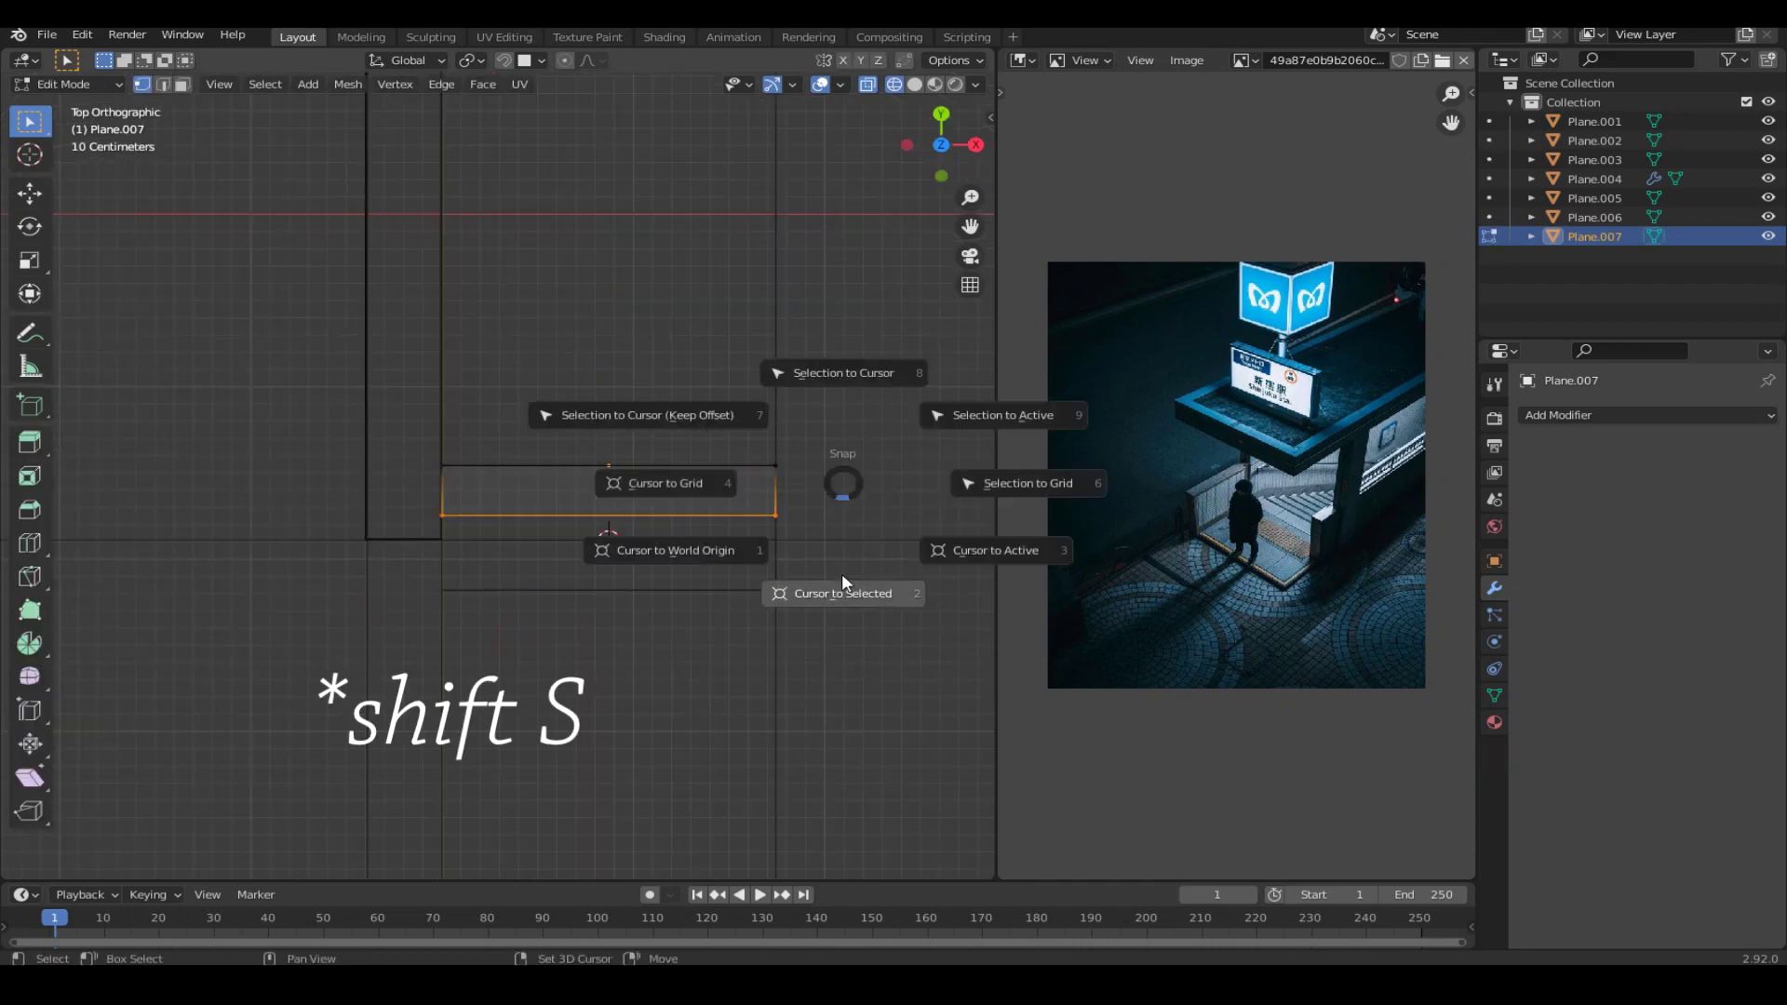
left_click(841, 582)
key("Tab")
right_click(841, 465)
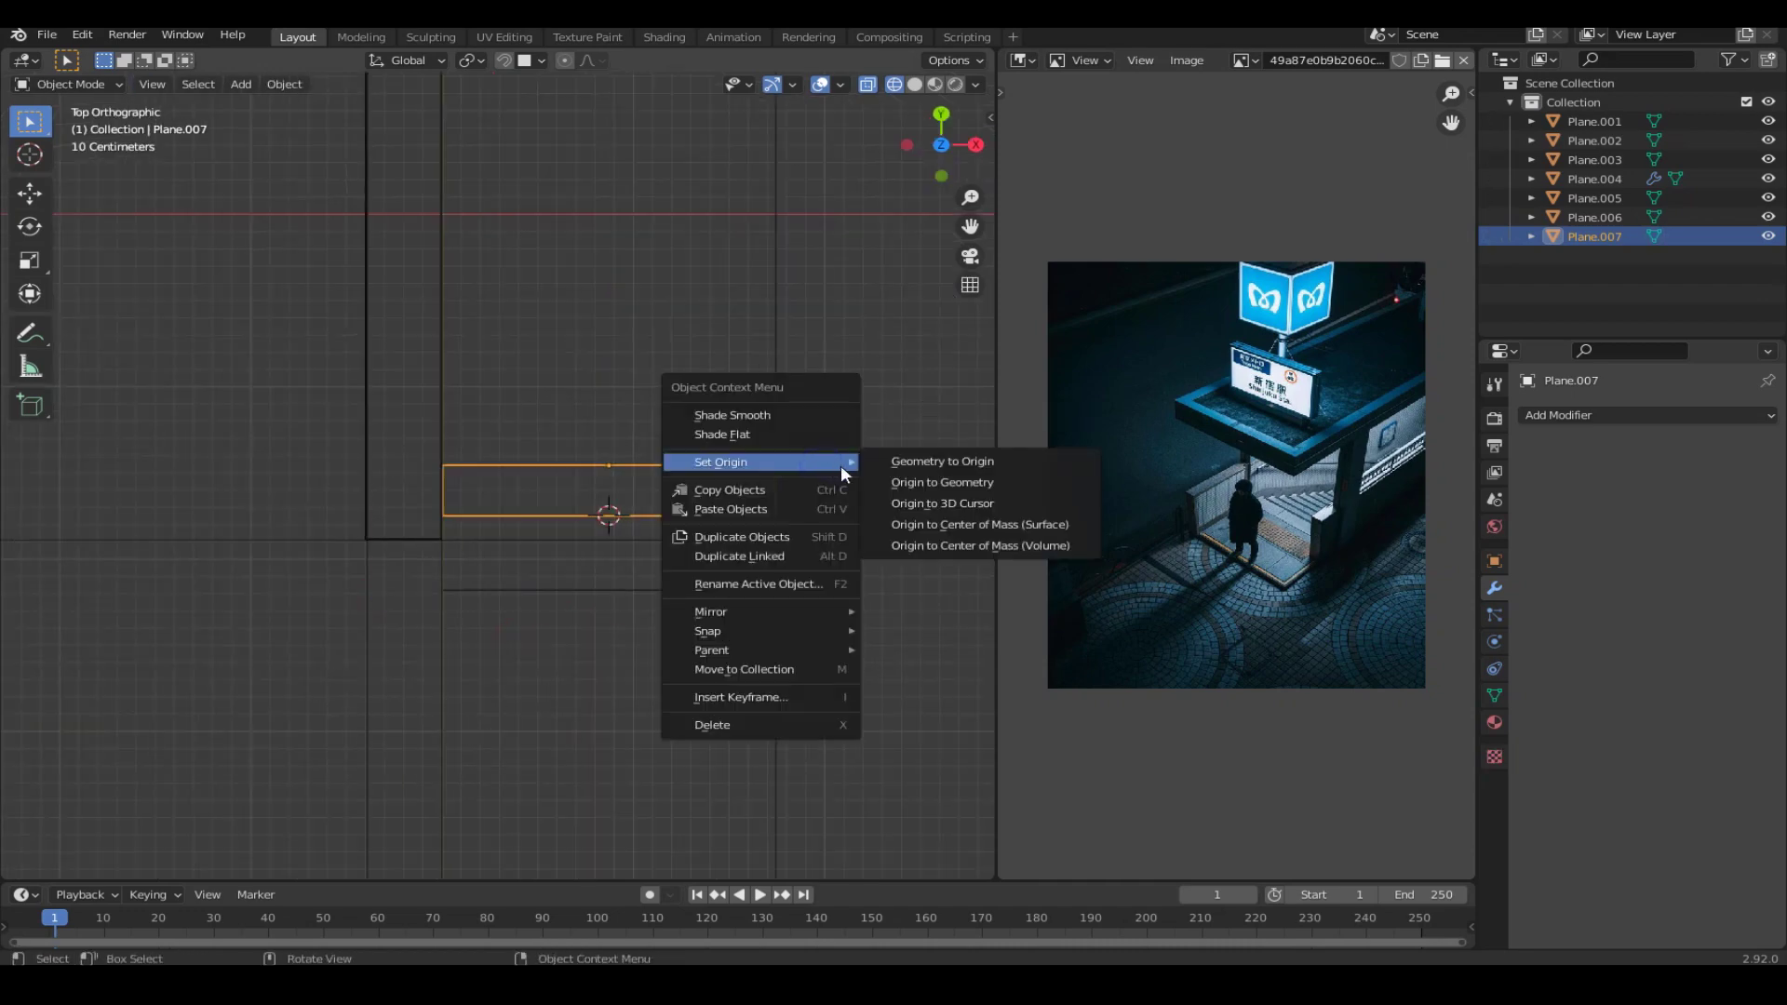
left_click(926, 504)
Move Plane.007 along Y and scale it along Y into a deeper step.
key("g")
key("y")
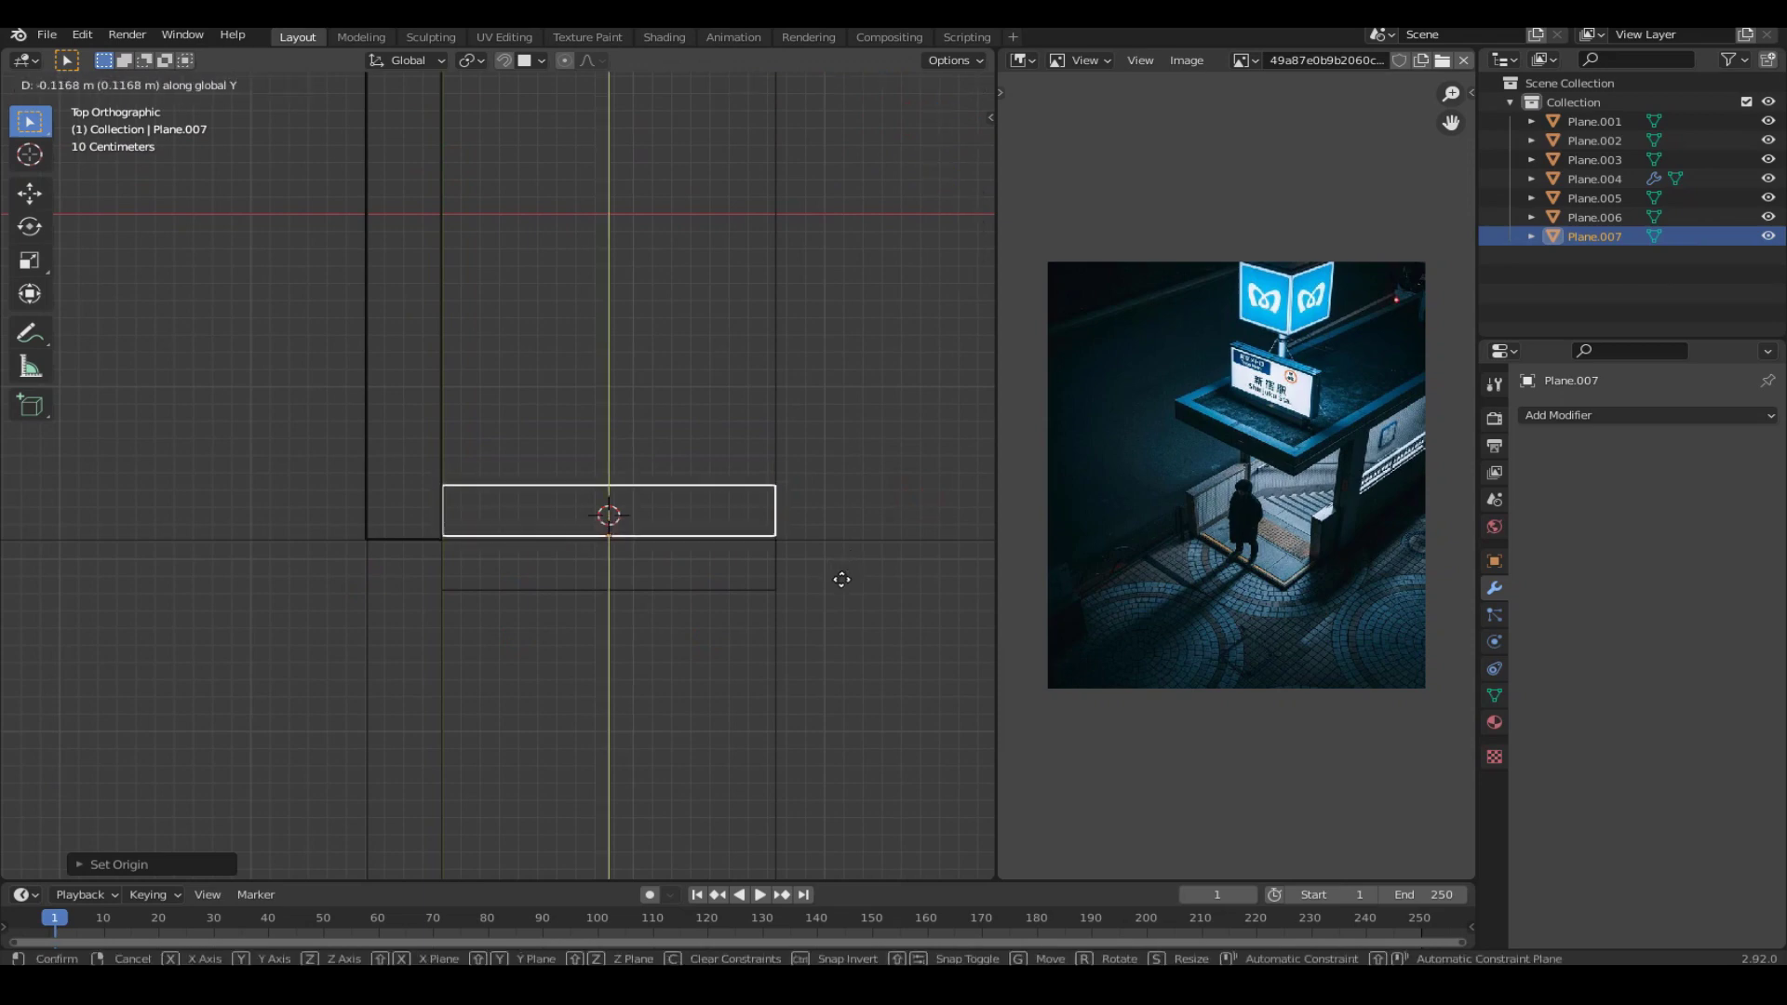
left_click(841, 579)
middle_click_drag(841, 579, 698, 531)
key("s")
key("y")
left_click(735, 527)
Thicken the step along Z and apply all transforms to Plane.007.
key("s")
key("z")
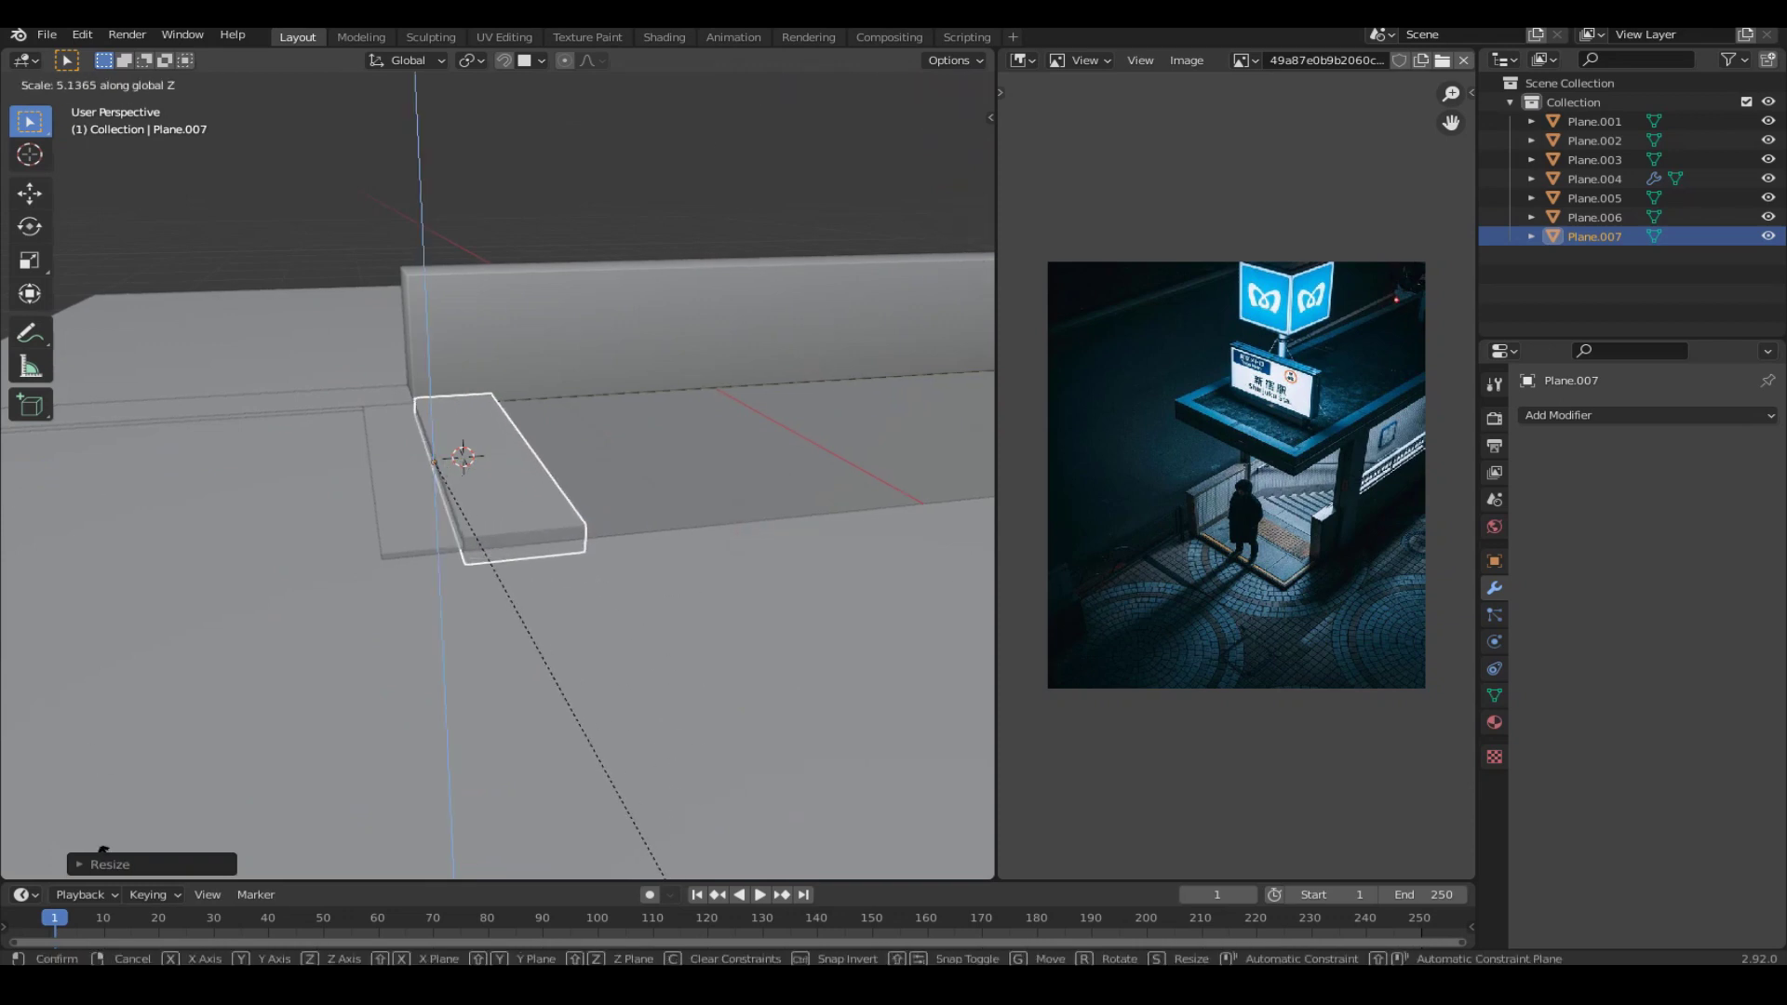
left_click(222, 177)
key("ctrl+a")
left_click(517, 401)
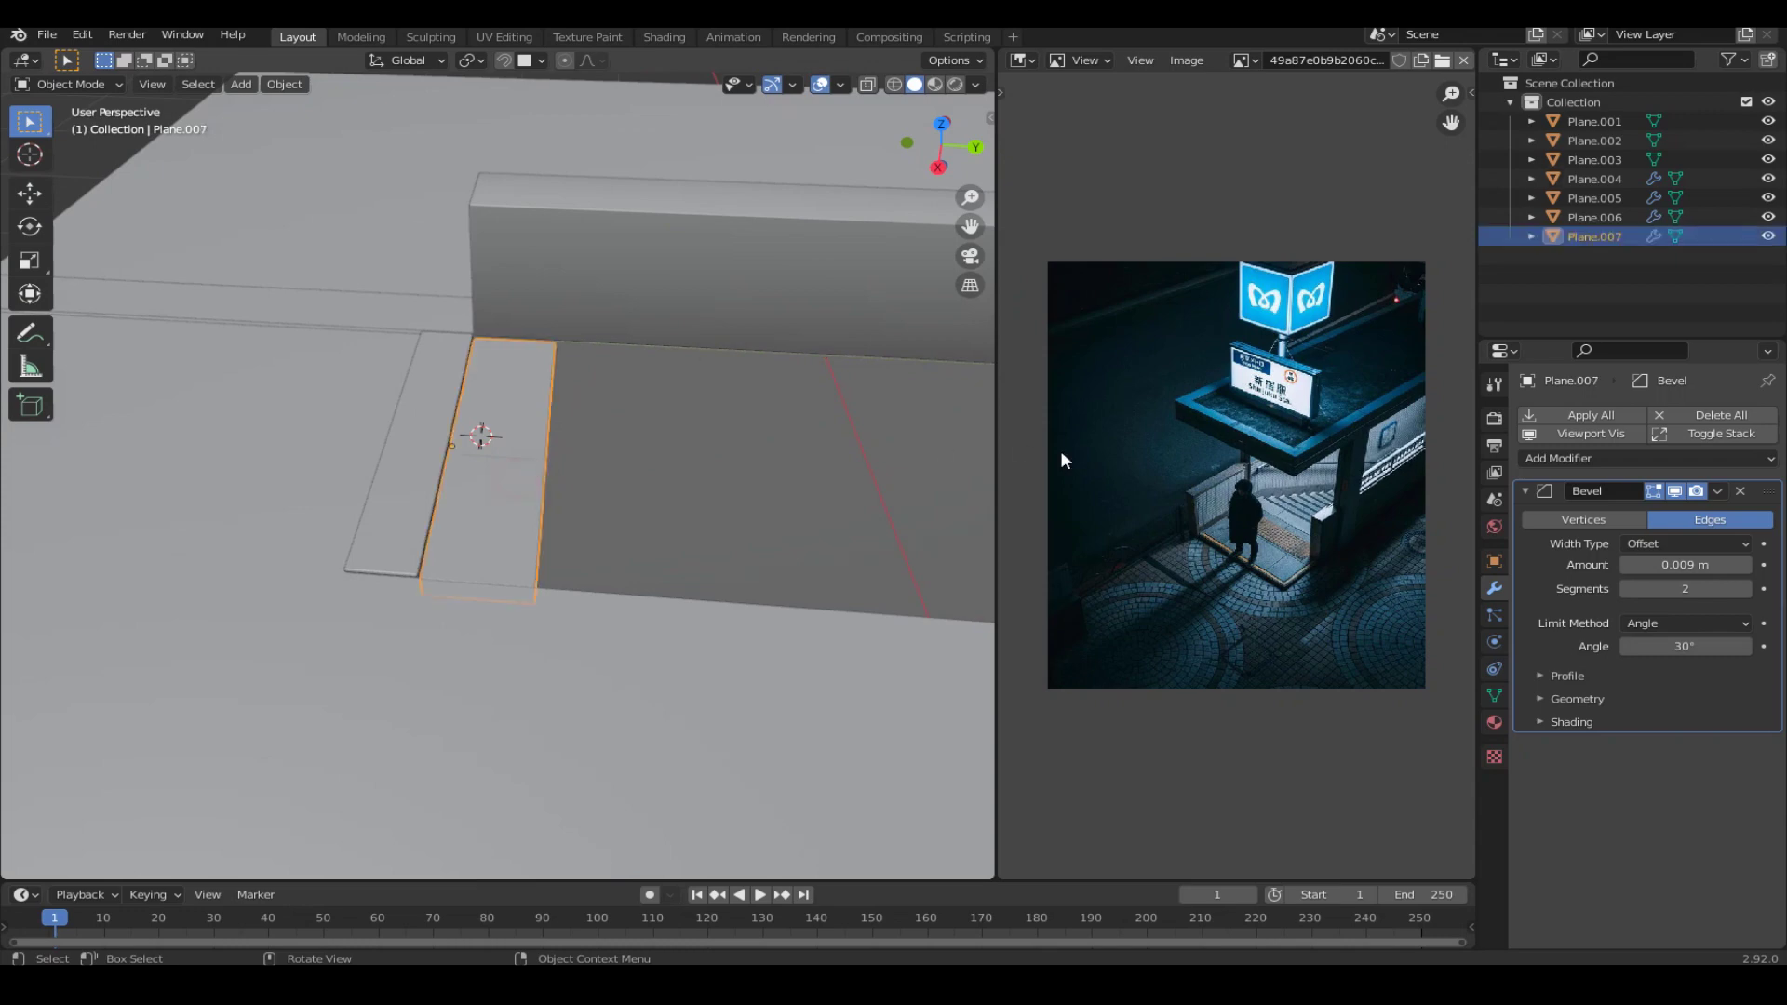
Add an Array modifier with relative offset Y 1, Z -1 and count 13.
left_click(1556, 457)
left_click(1340, 514)
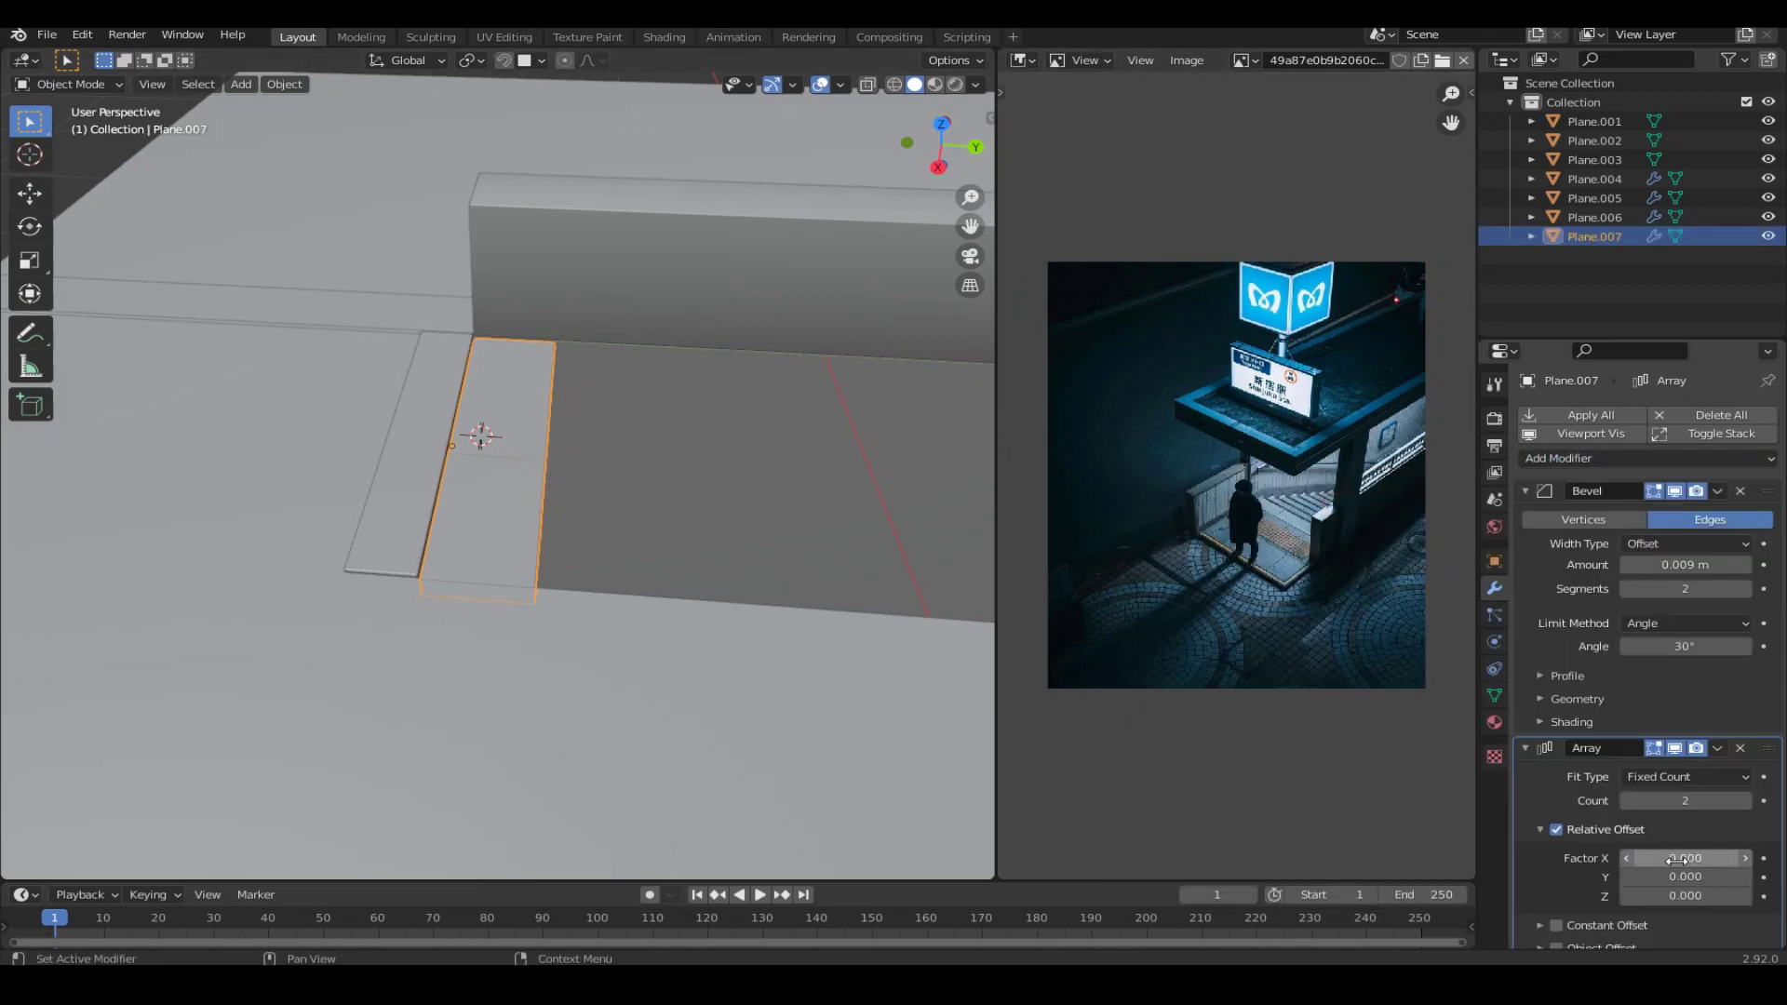
type("1")
key("Return")
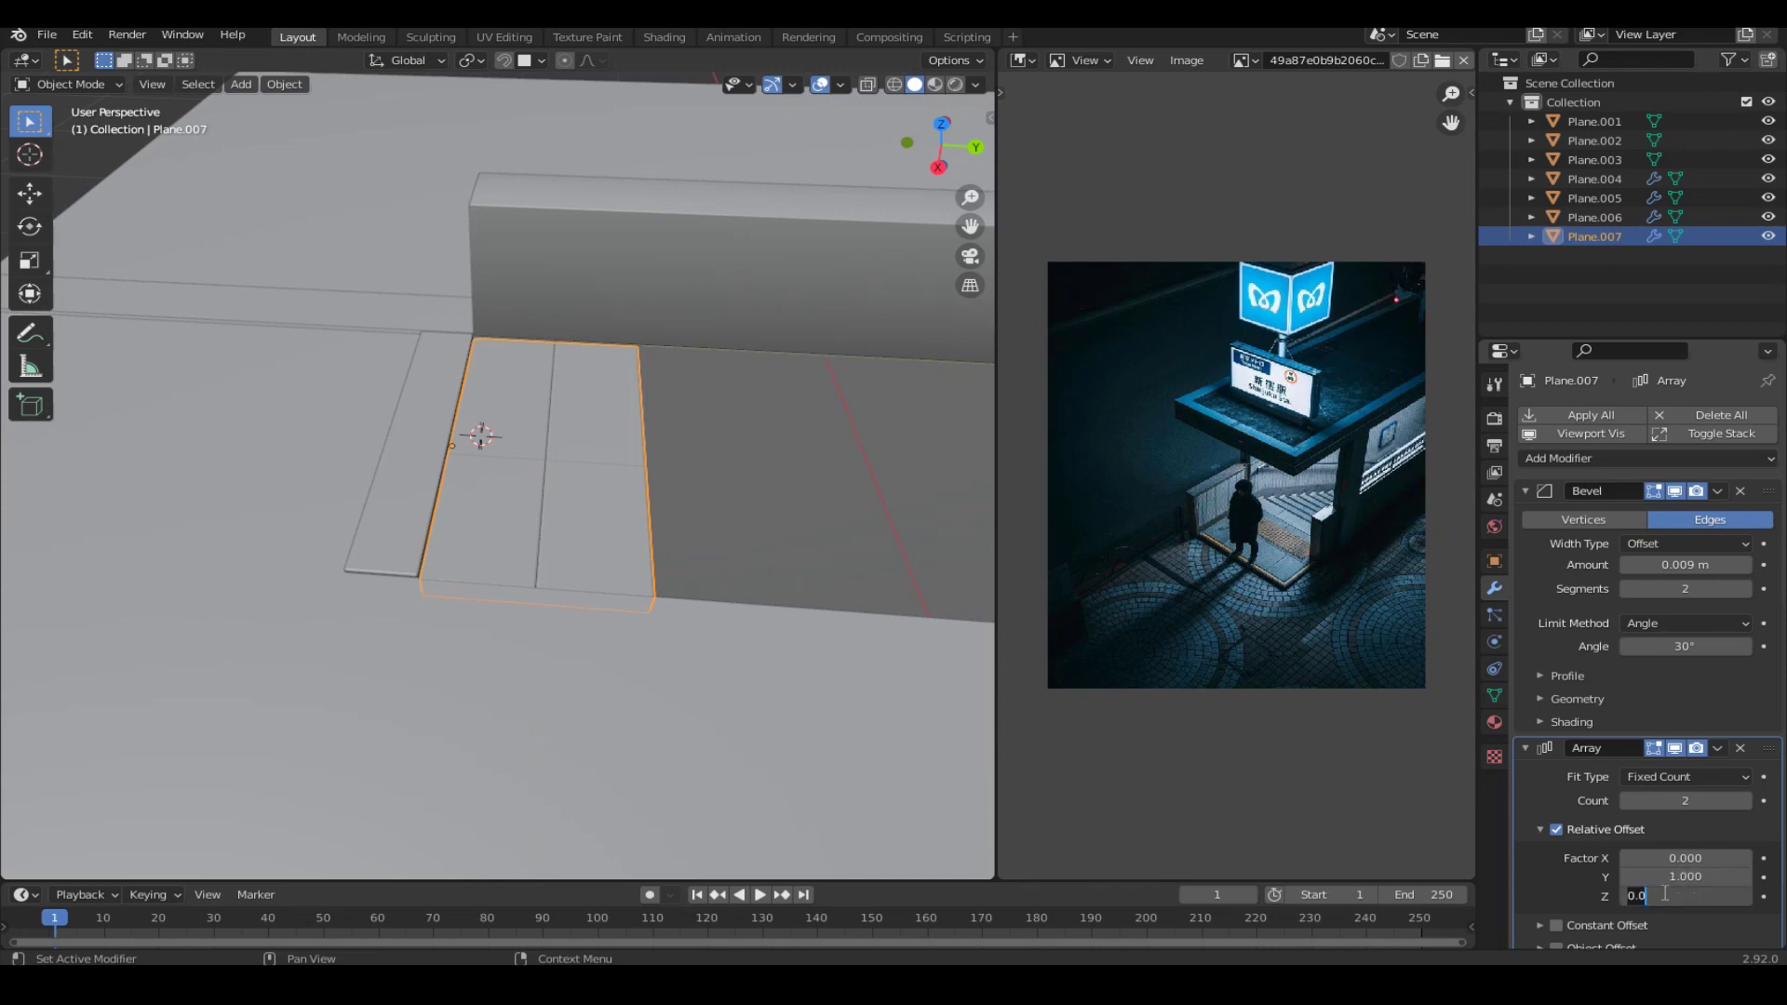
key("minus")
mouse_move(824, 503)
middle_mouse_down()
mouse_move(746, 477)
mouse_move(858, 572)
mouse_move(1105, 609)
middle_mouse_up()
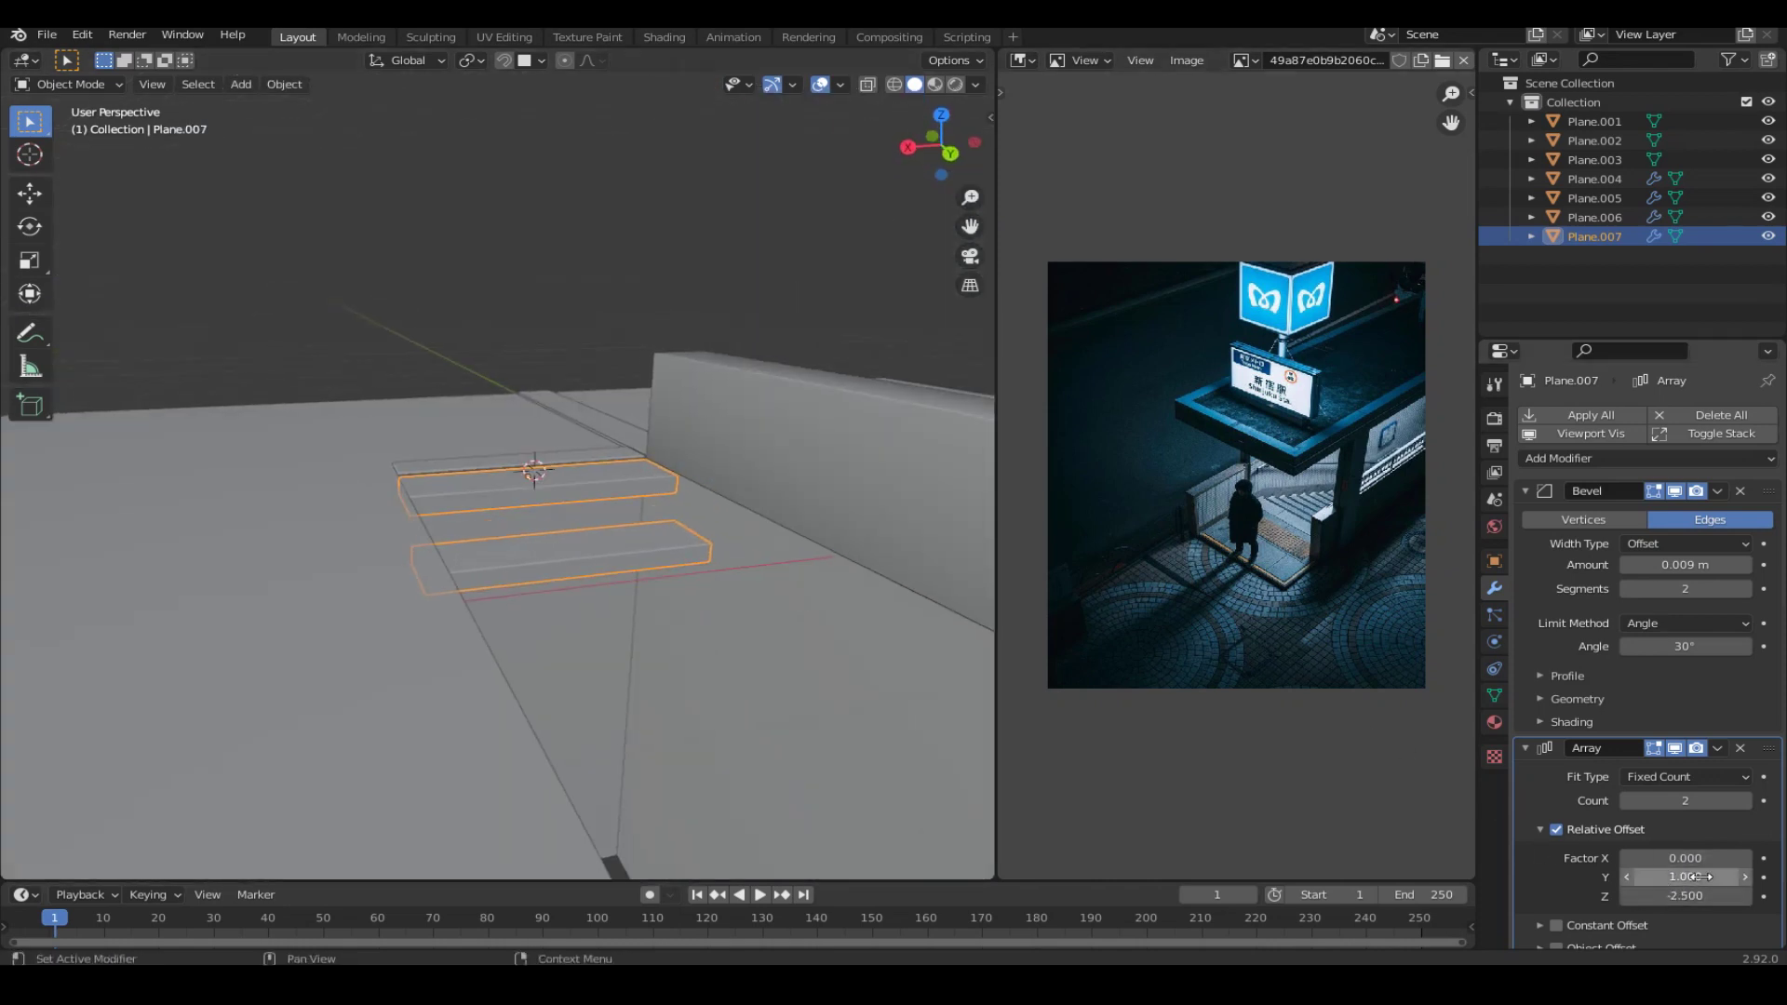
left_click_drag(1698, 877, 1731, 877)
middle_click_drag(877, 578, 1658, 857)
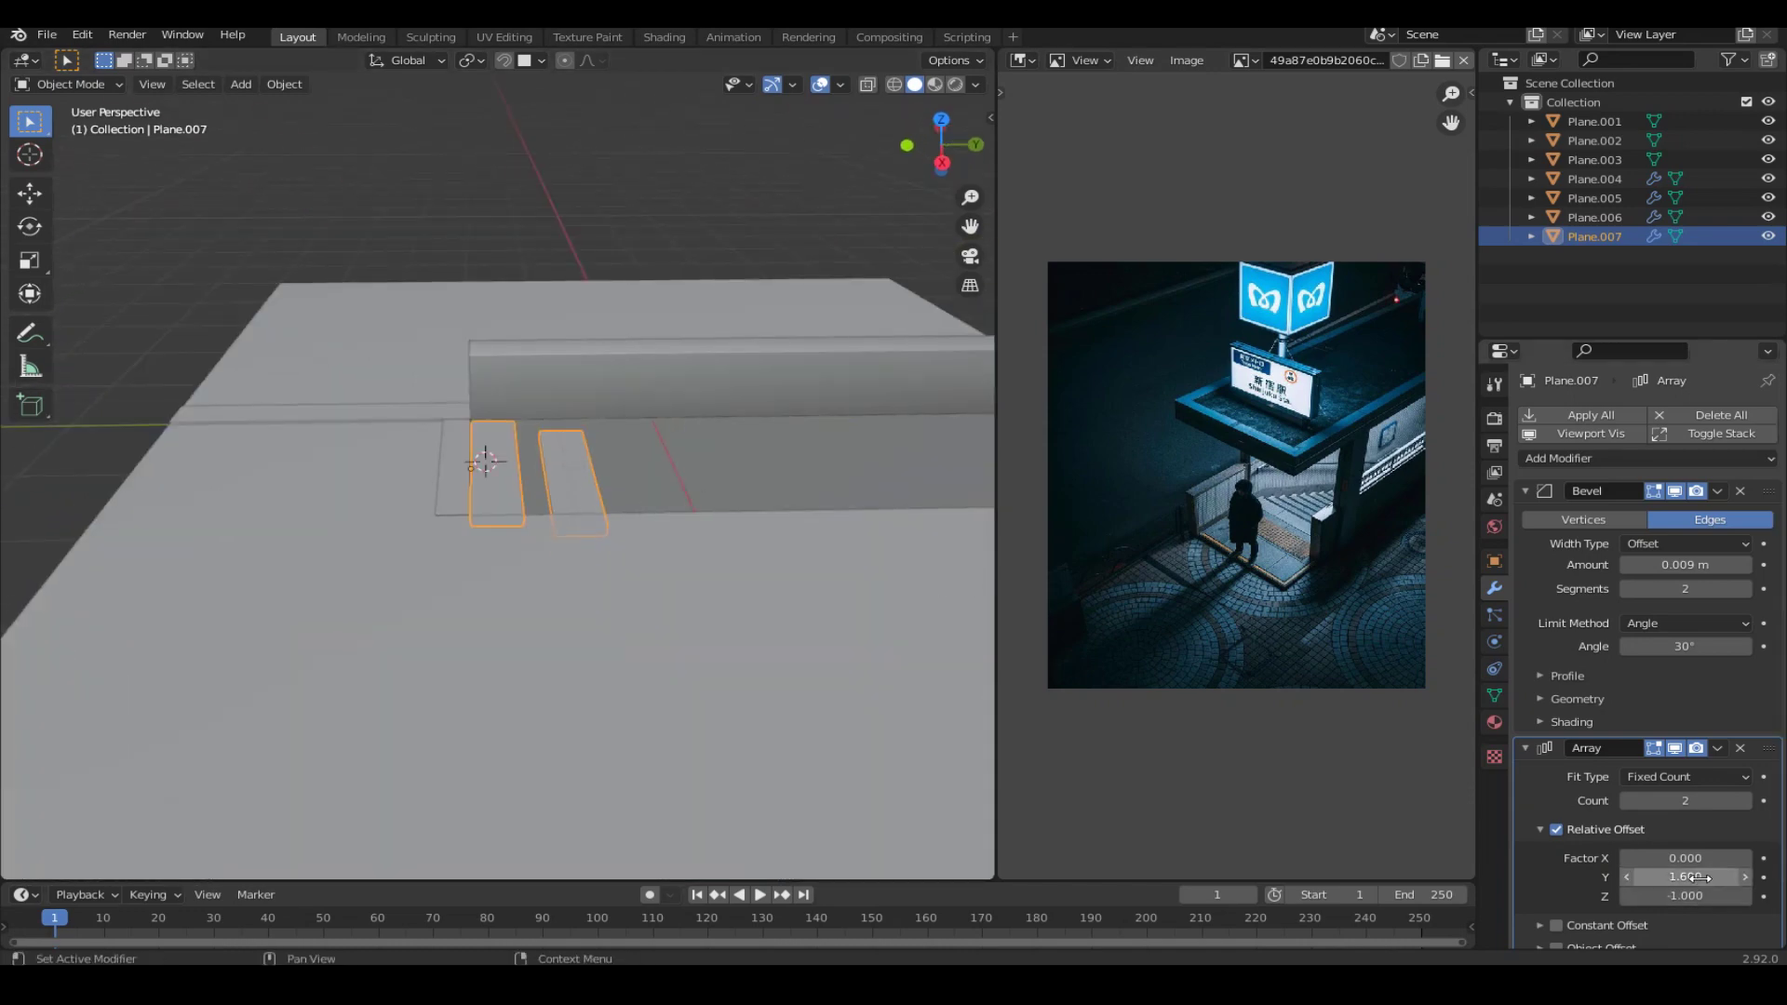
left_click_drag(1684, 800, 1749, 800)
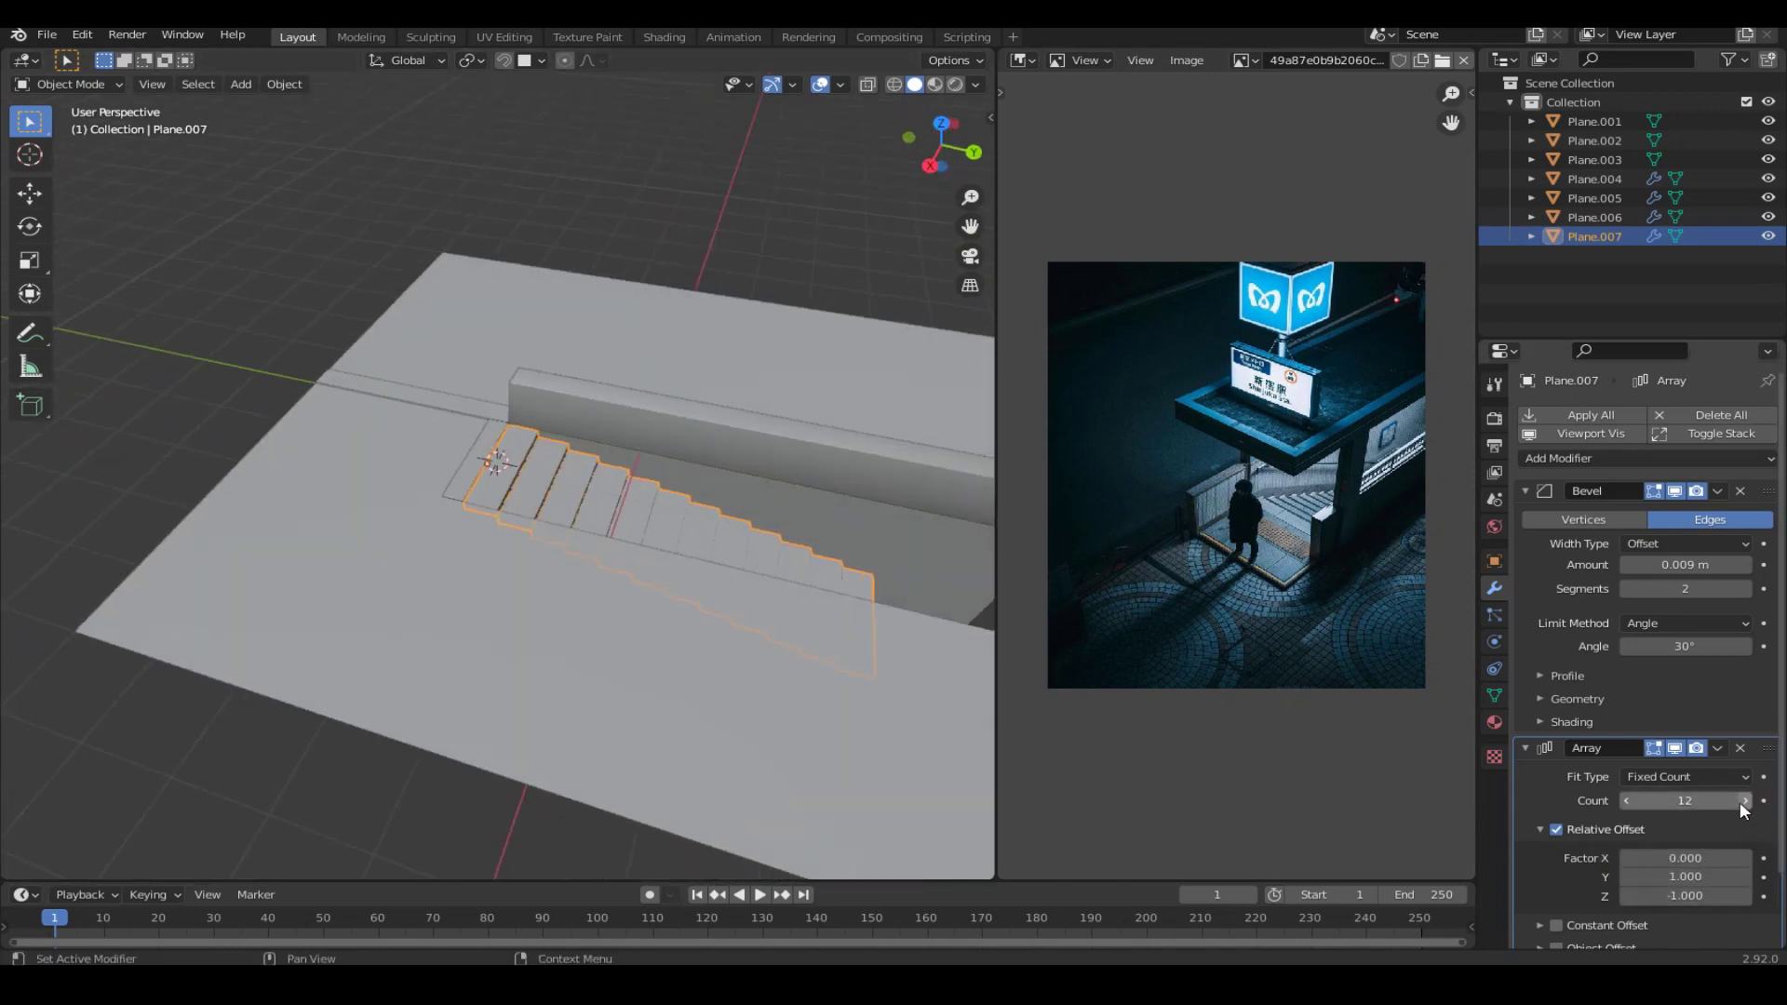
Scale the staircase along Z and duplicate it as Plane.008.
key("s")
key("z")
left_click(658, 738)
mouse_move(658, 738)
middle_mouse_down()
mouse_move(447, 555)
mouse_move(565, 428)
mouse_move(614, 428)
middle_mouse_up()
key("shift+d")
left_click(678, 428)
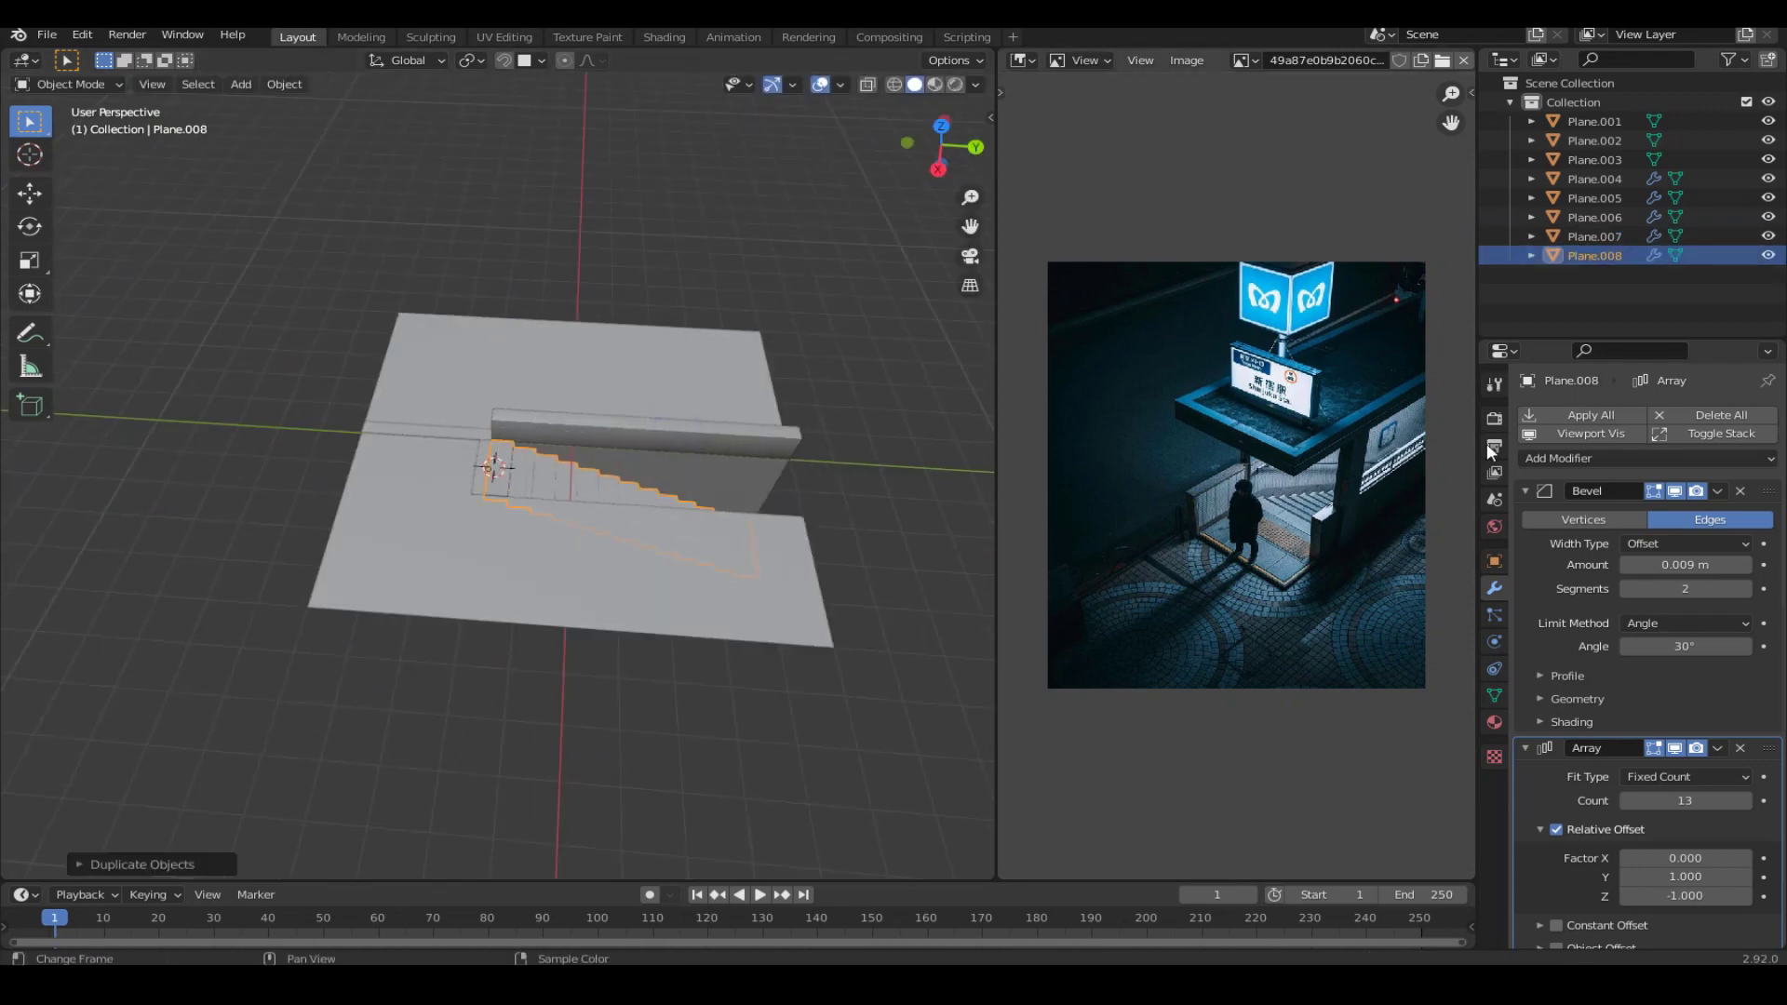
Remove the copy's Array modifier and stretch it along Y and X into a roof slab.
left_click(1739, 748)
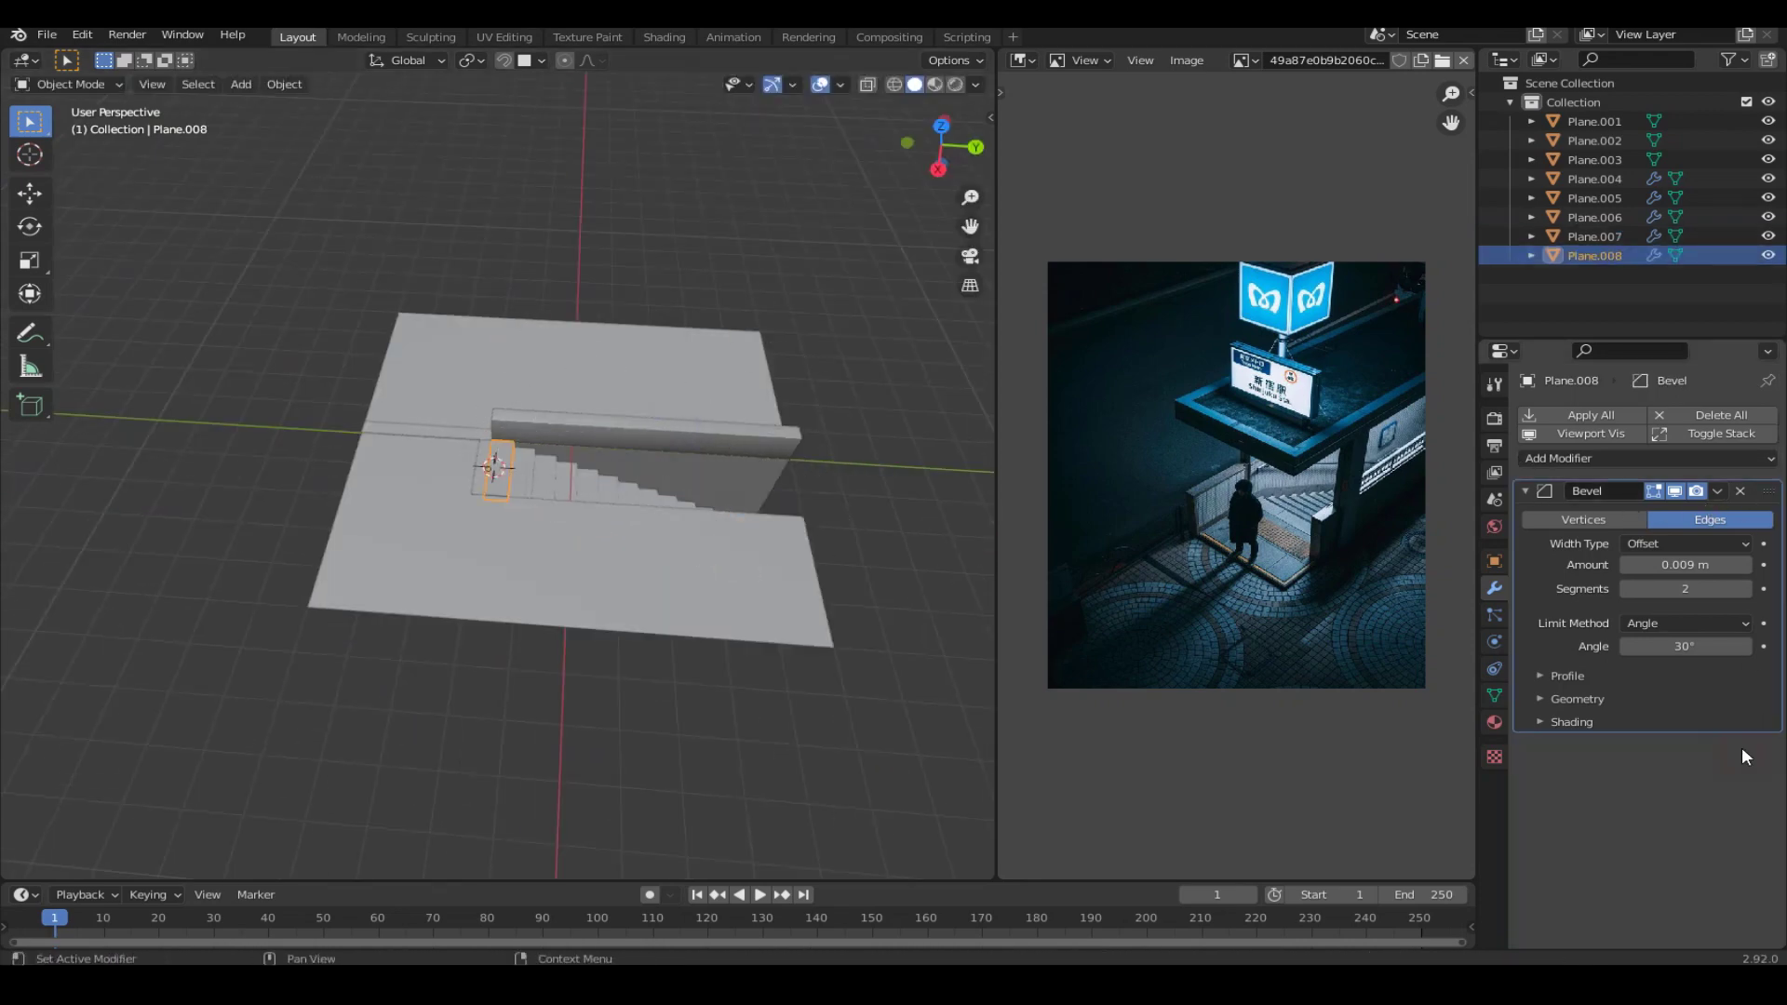
key("KP_7")
key("s")
key("y")
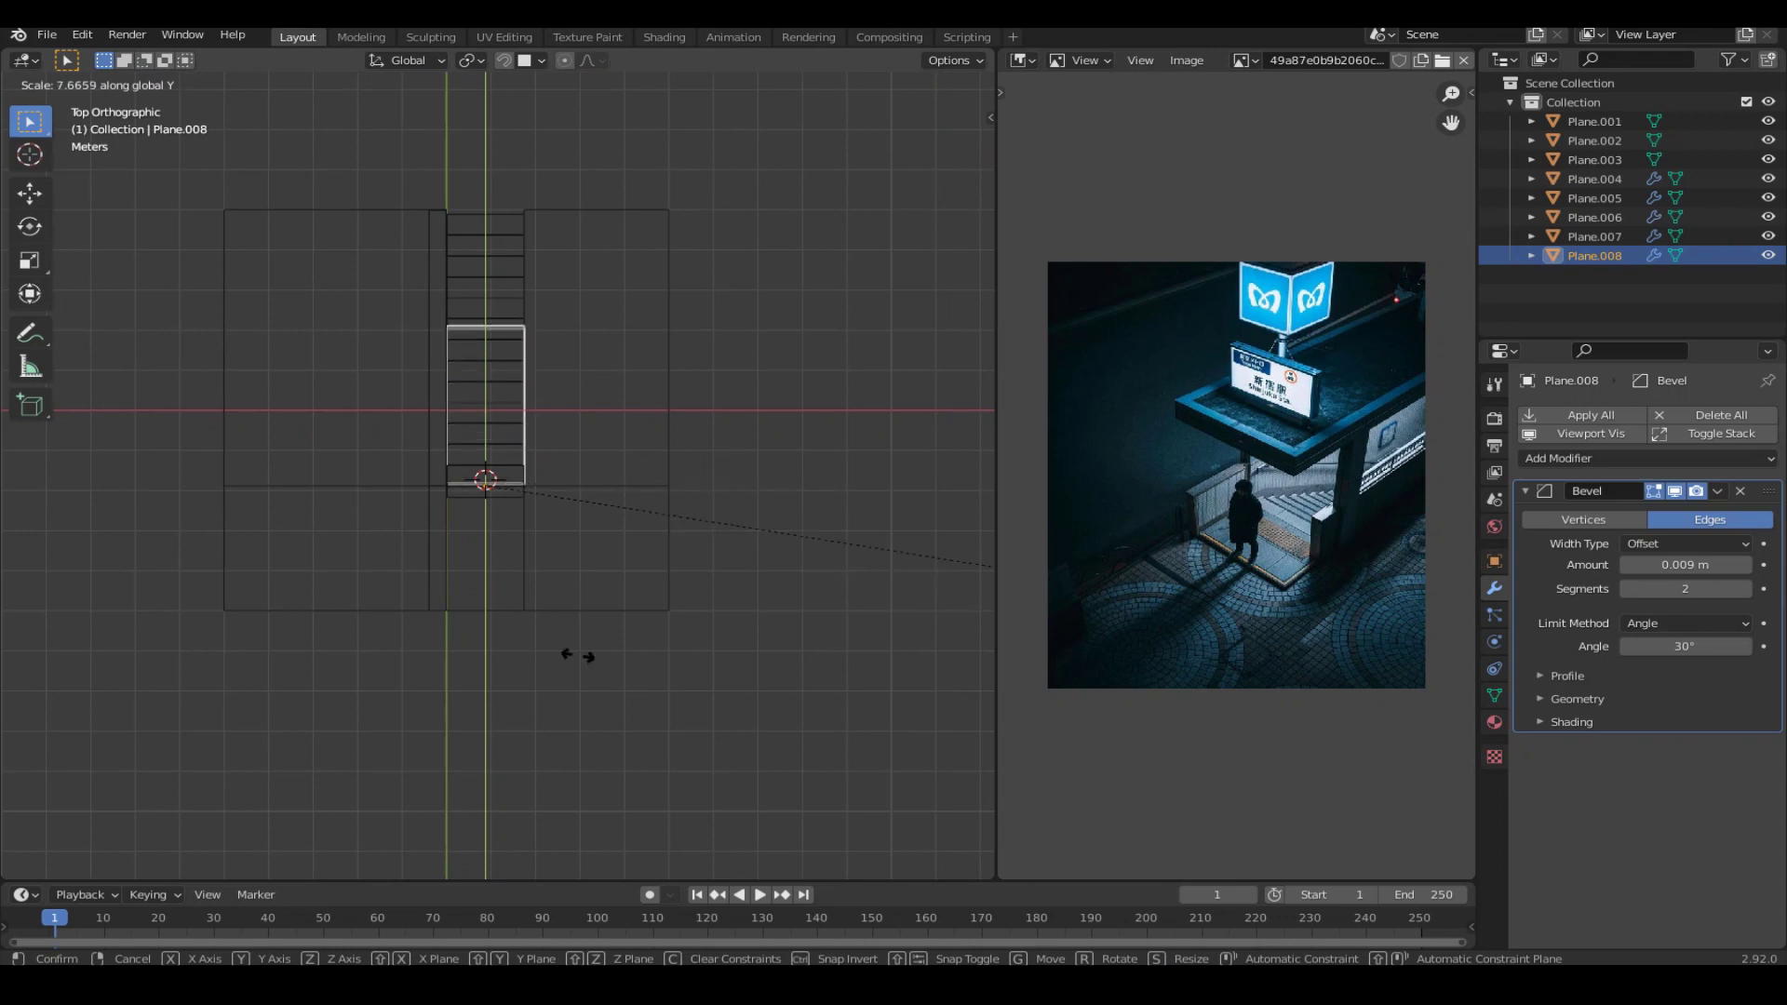
left_click(233, 757)
key("s")
key("x")
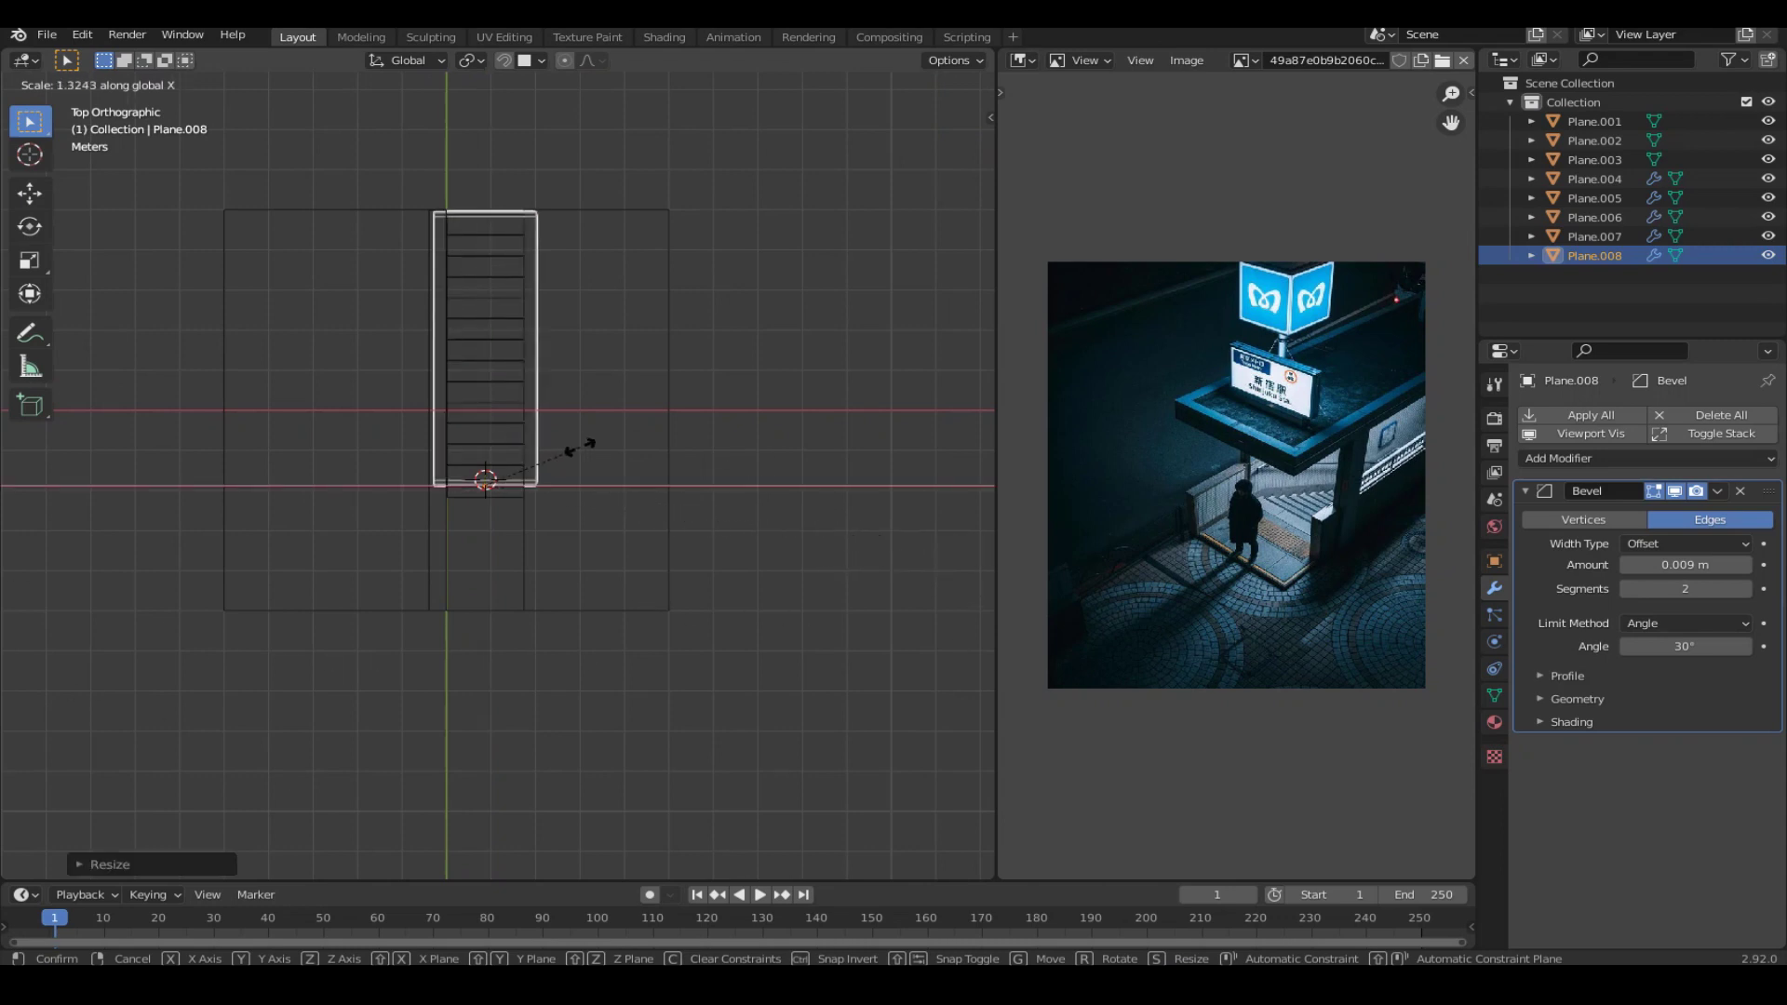
left_click(589, 445)
Raise the slab along Z and select one of its faces in edit mode.
middle_click_drag(606, 687, 565, 484)
key("g")
key("z")
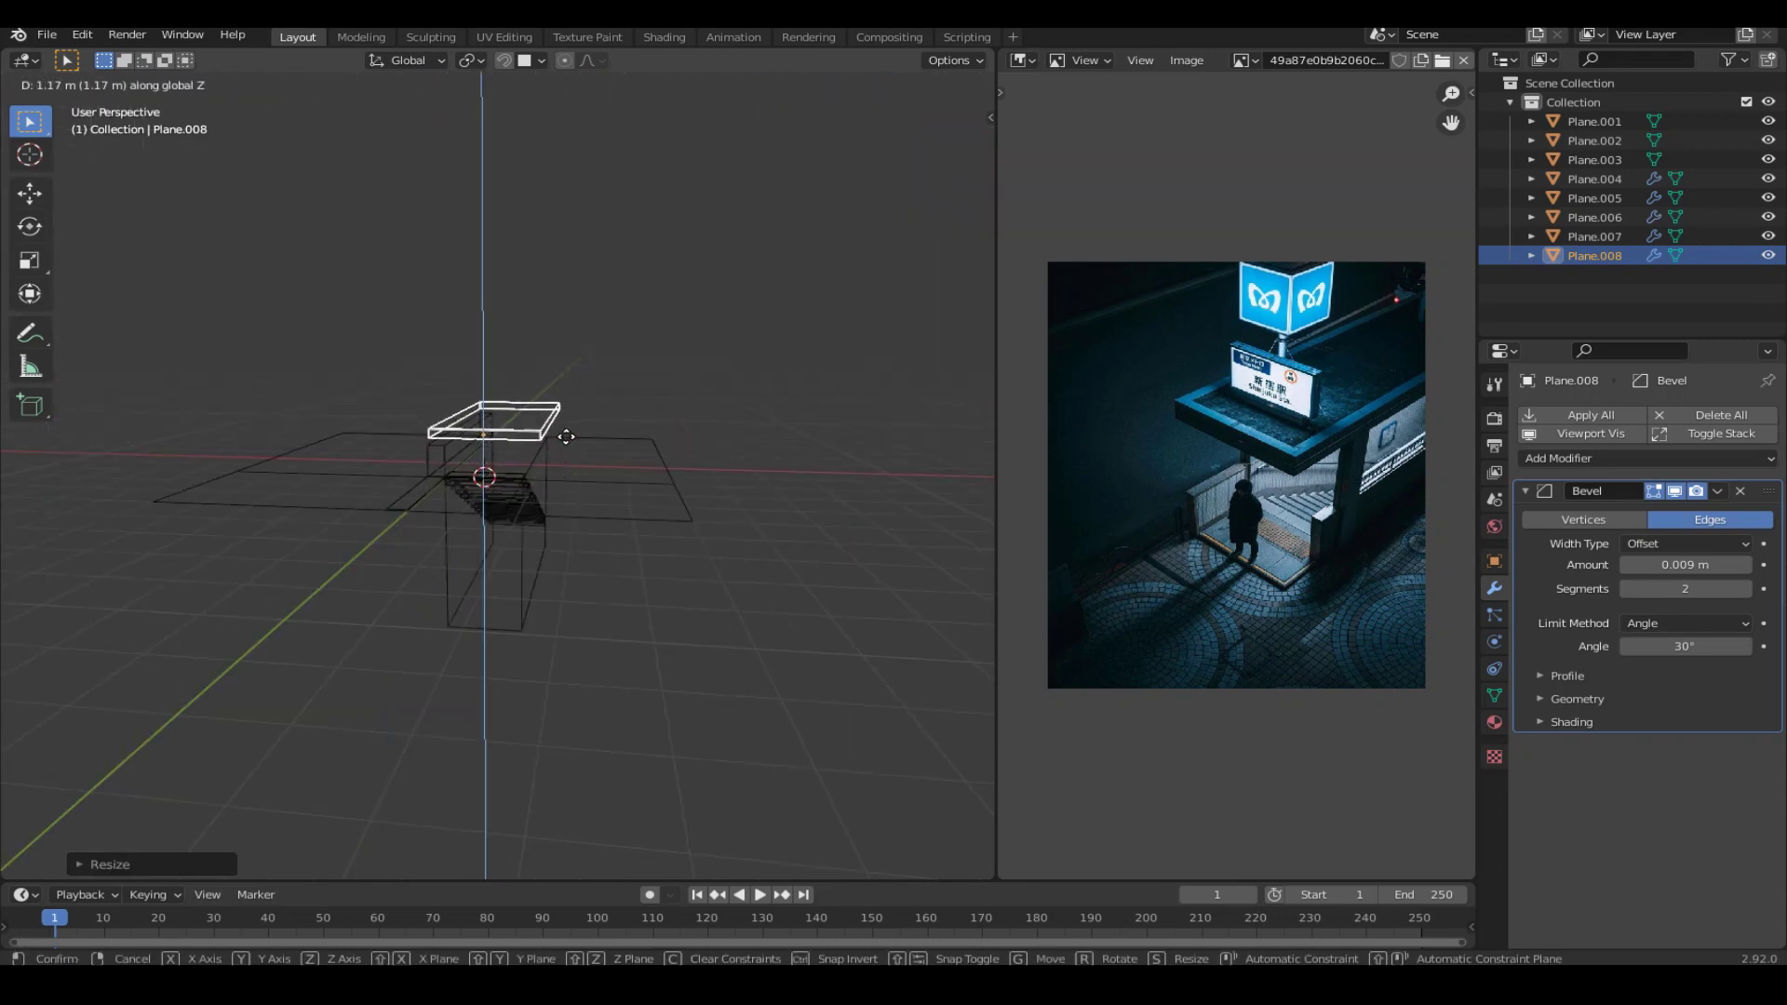
left_click(588, 574)
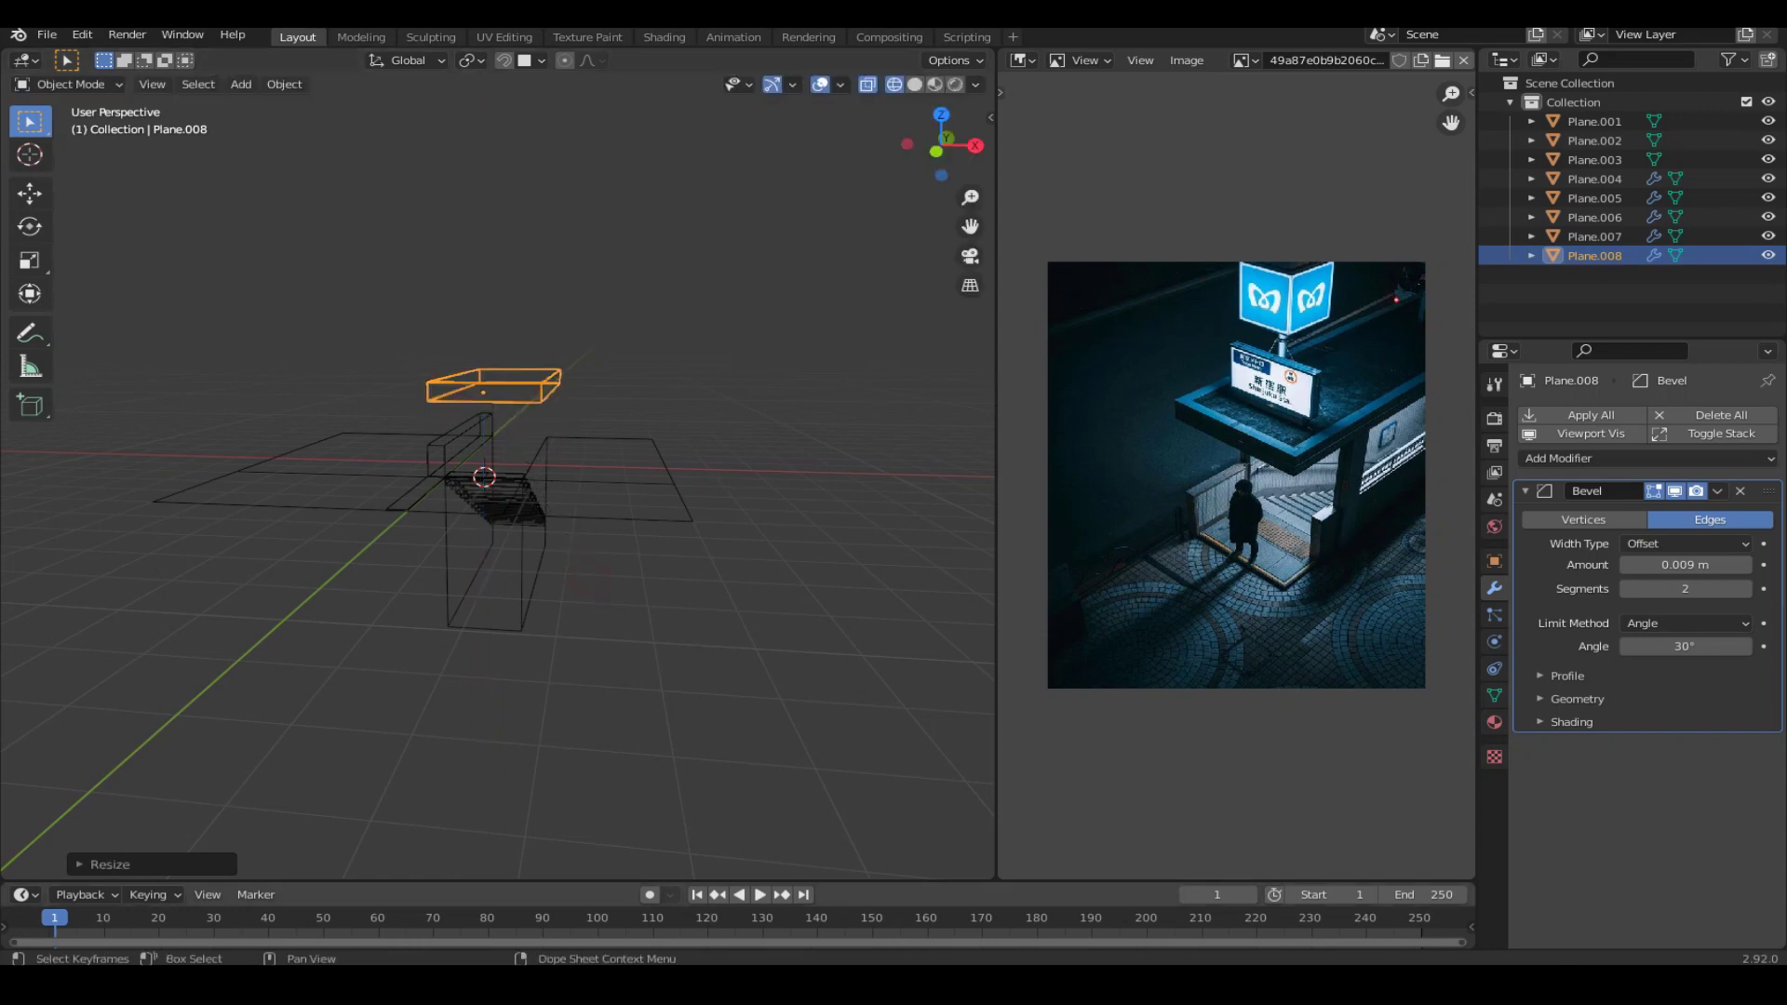
key("Tab")
key("shift+z")
key("KP_Decimal")
left_click(619, 520)
Cancel the first inset and apply the slab's scale.
key("i")
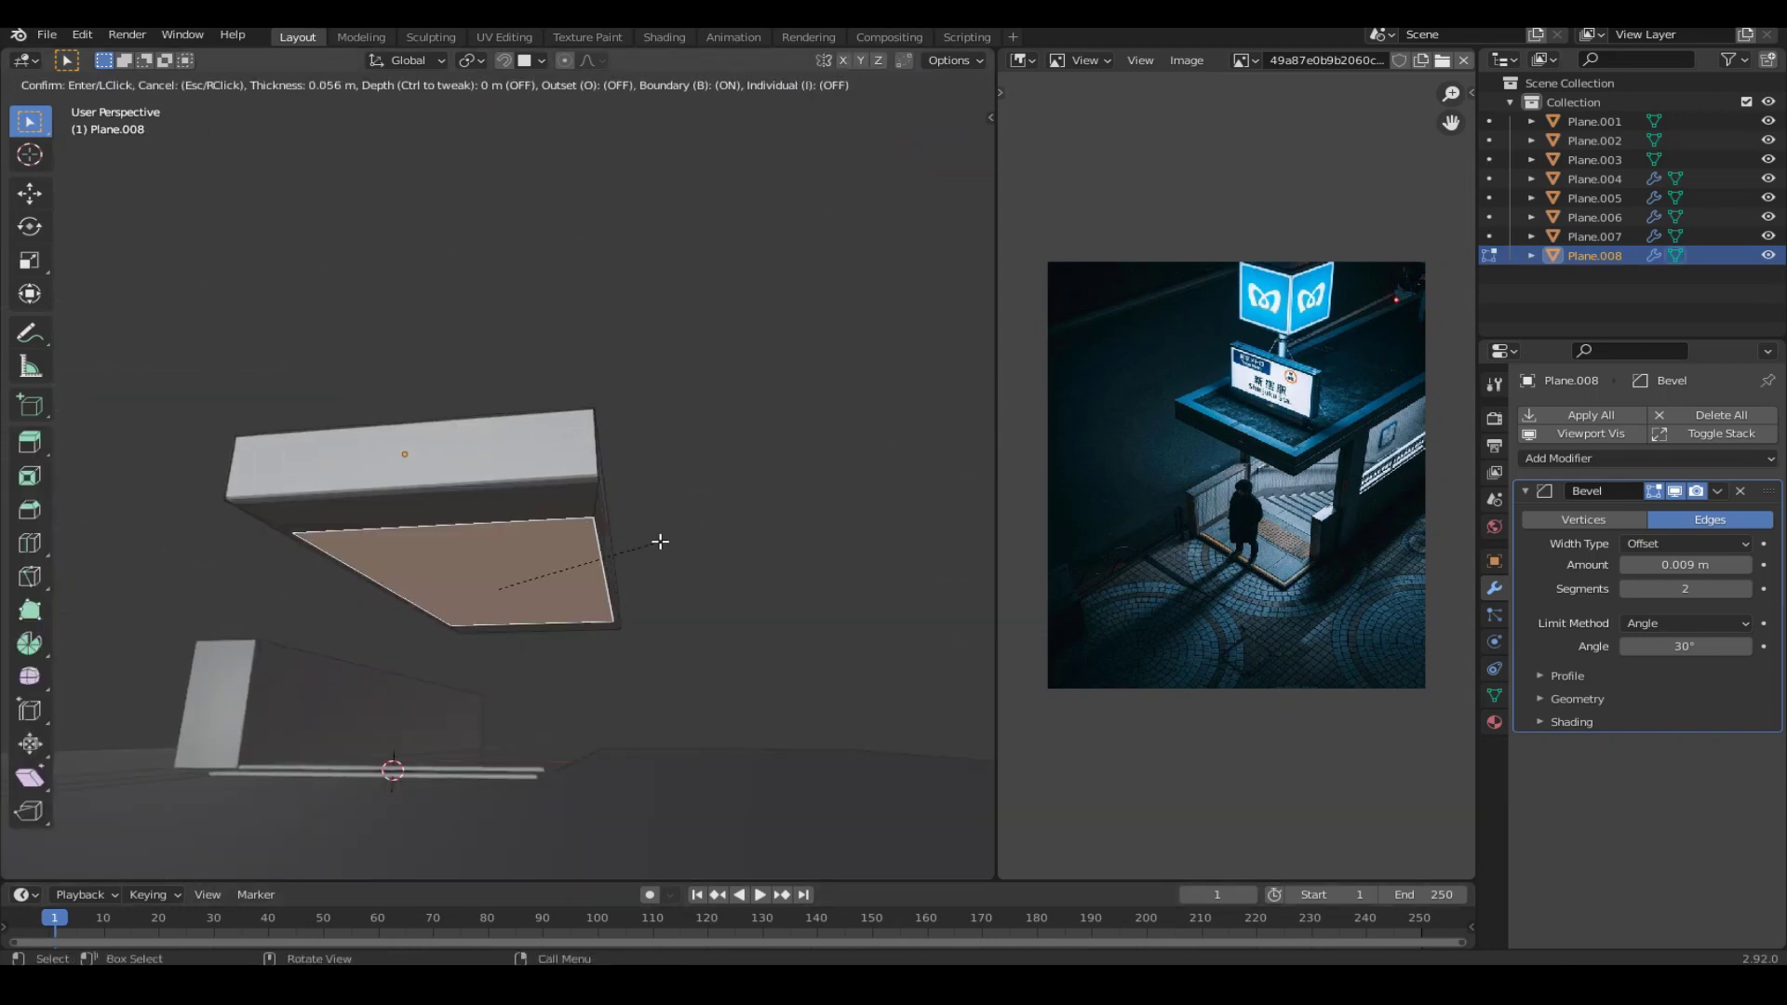
key("Escape")
key("Tab")
key("ctrl+a")
left_click(683, 485)
key("Tab")
key("Tab")
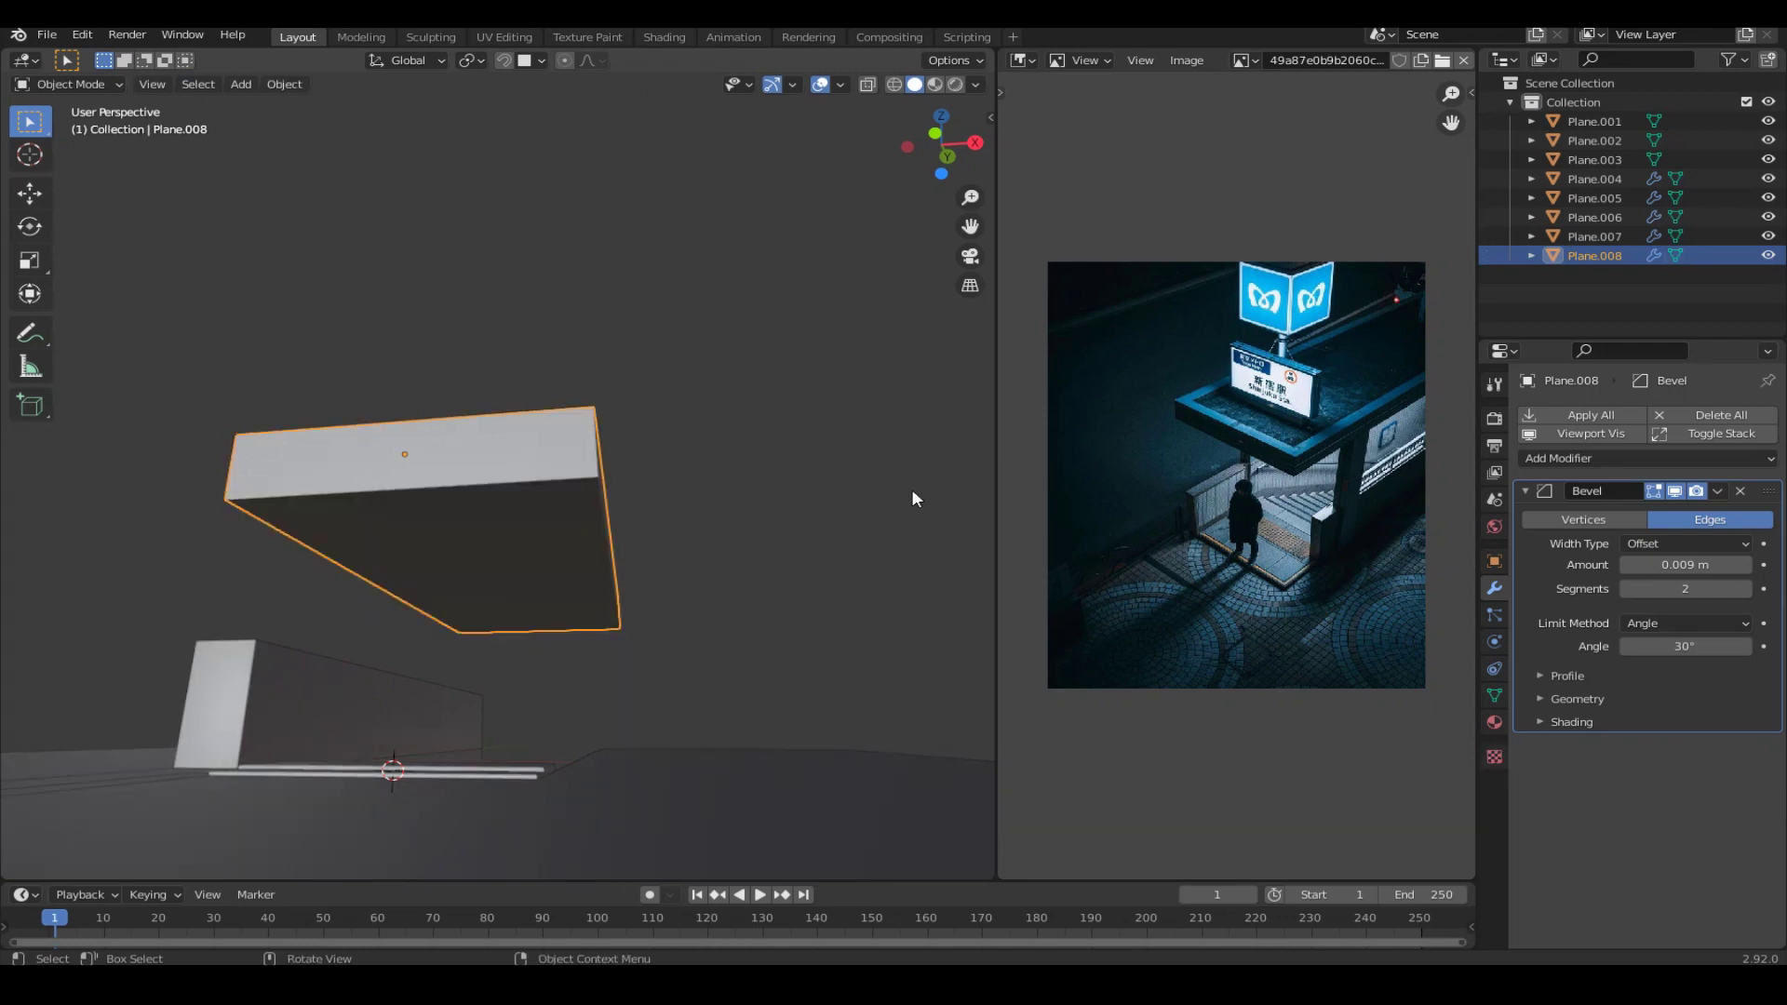
key("Tab")
Inset the slab's top face and resize the inner face along X and Y.
middle_click_drag(914, 494, 776, 557)
key("i")
left_click(776, 557)
key("s")
key("x")
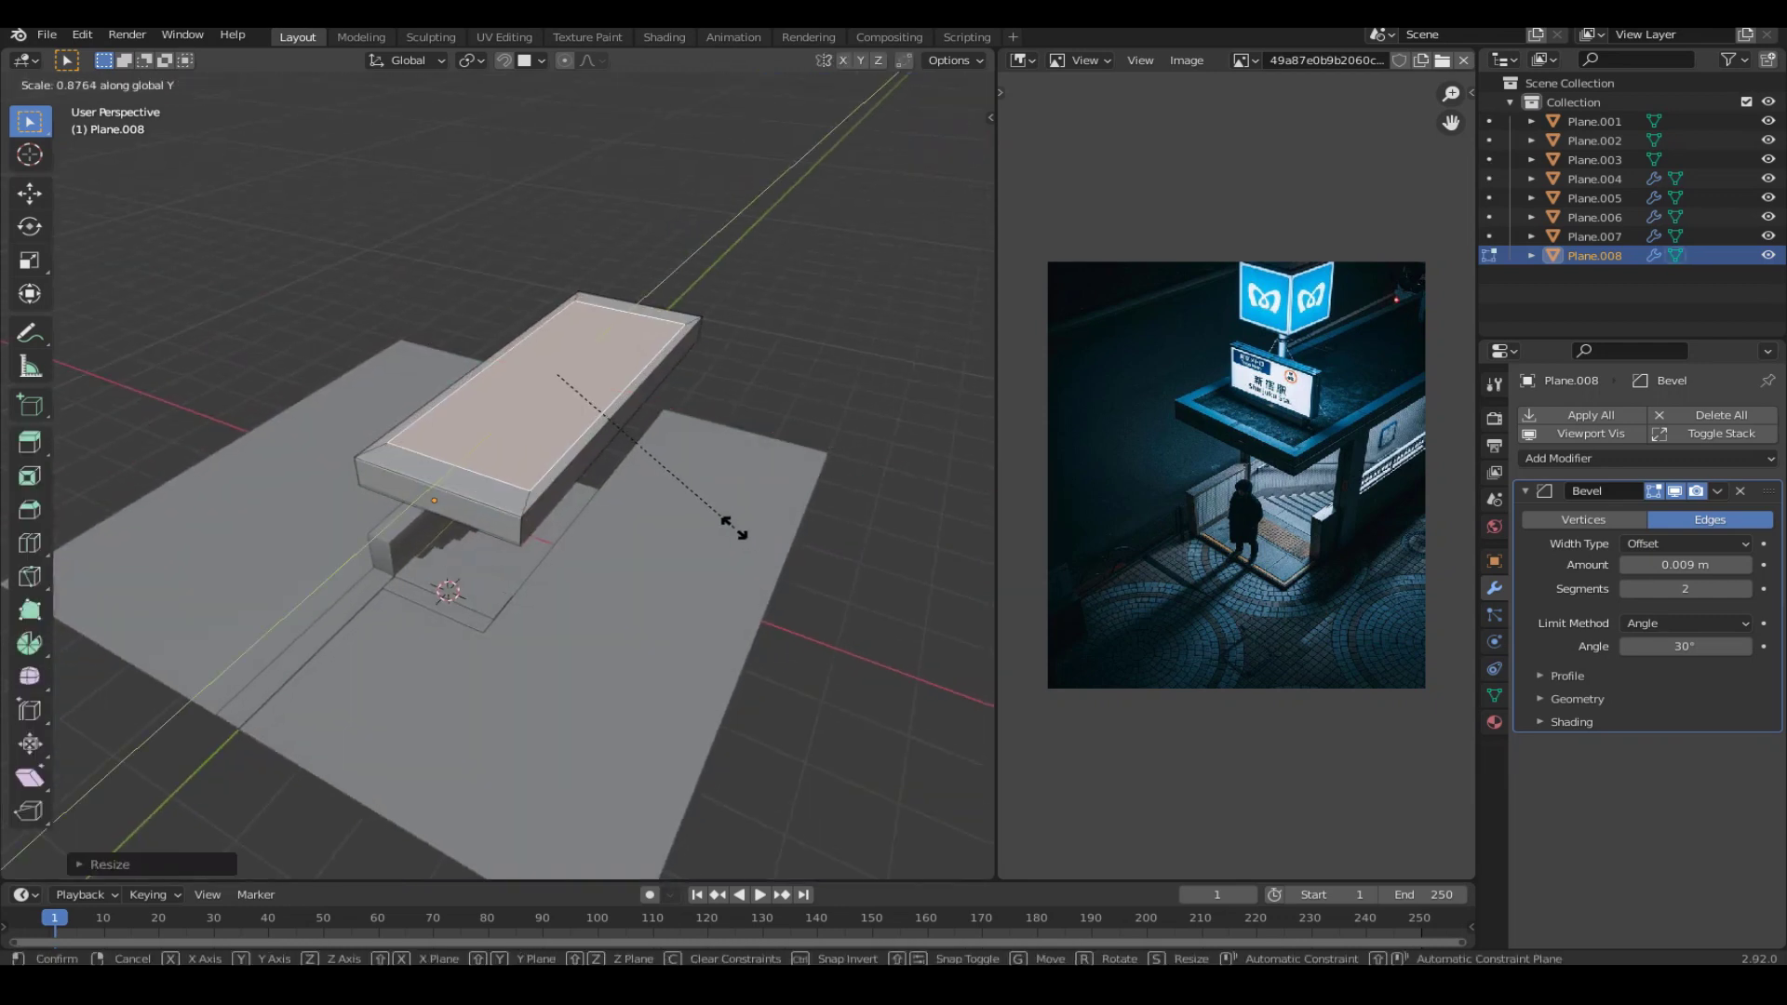
left_click(754, 540)
key("s")
key("y")
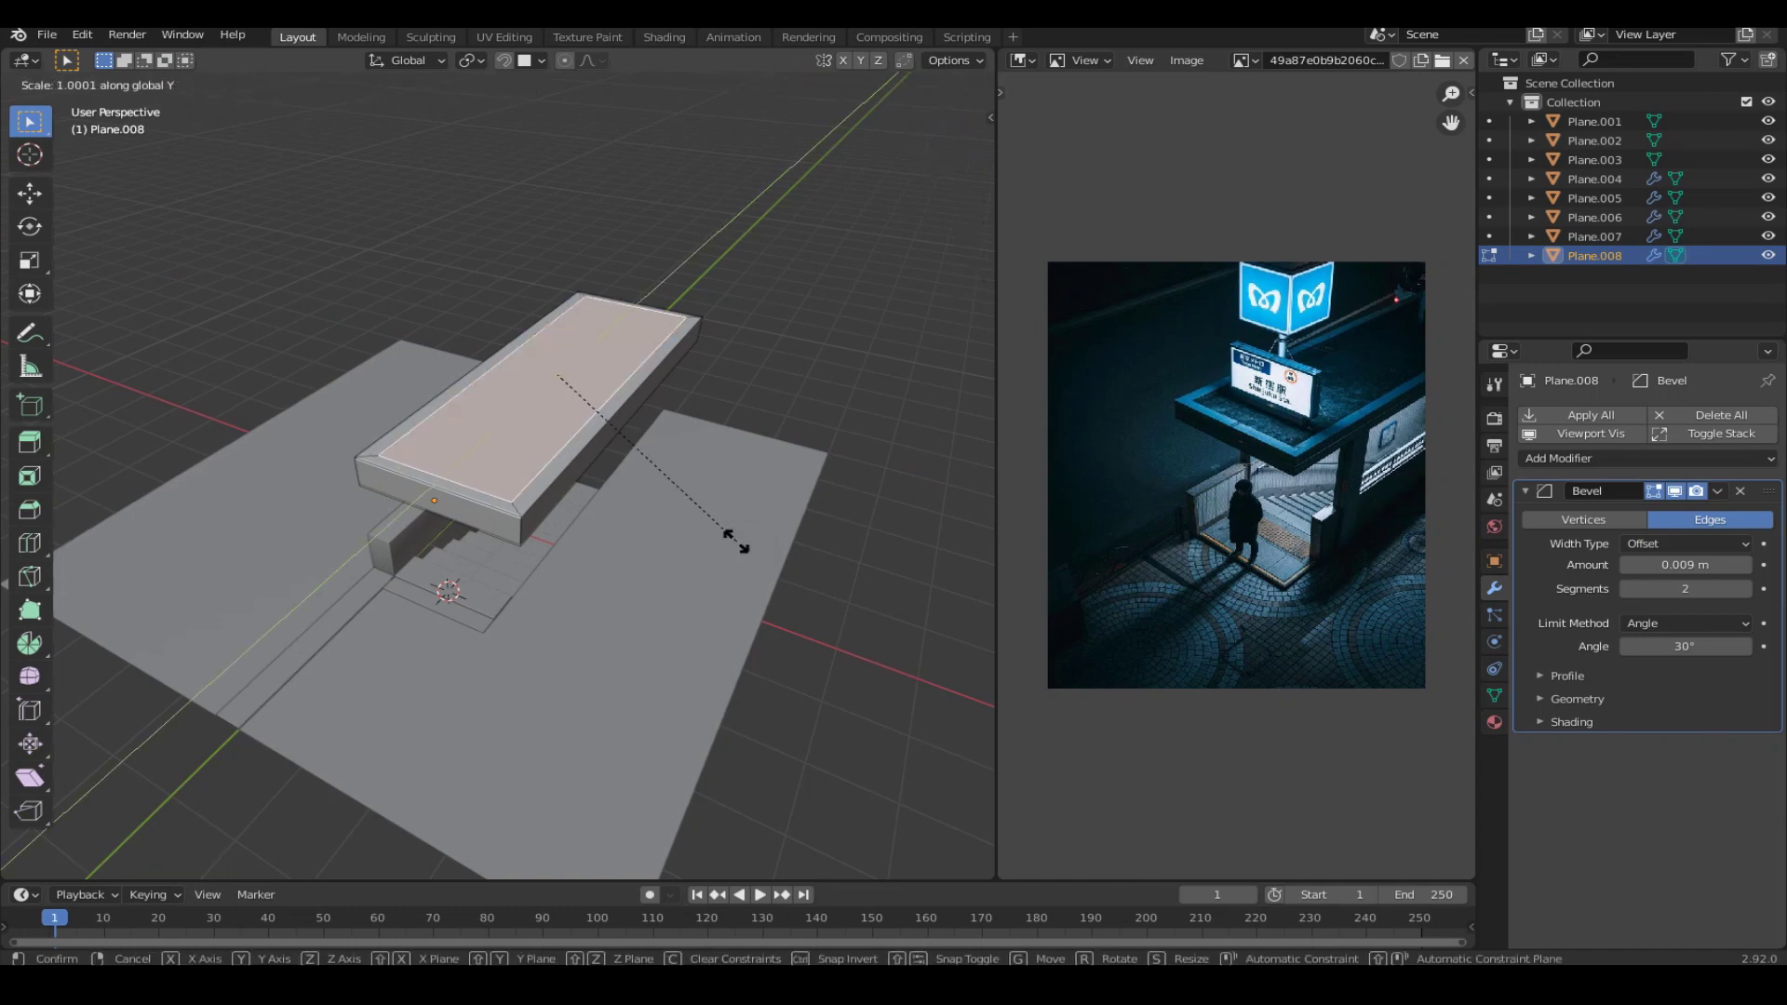
left_click(735, 538)
Inset the slab's underside twice and select the rim faces around it.
middle_click_drag(769, 573, 646, 587)
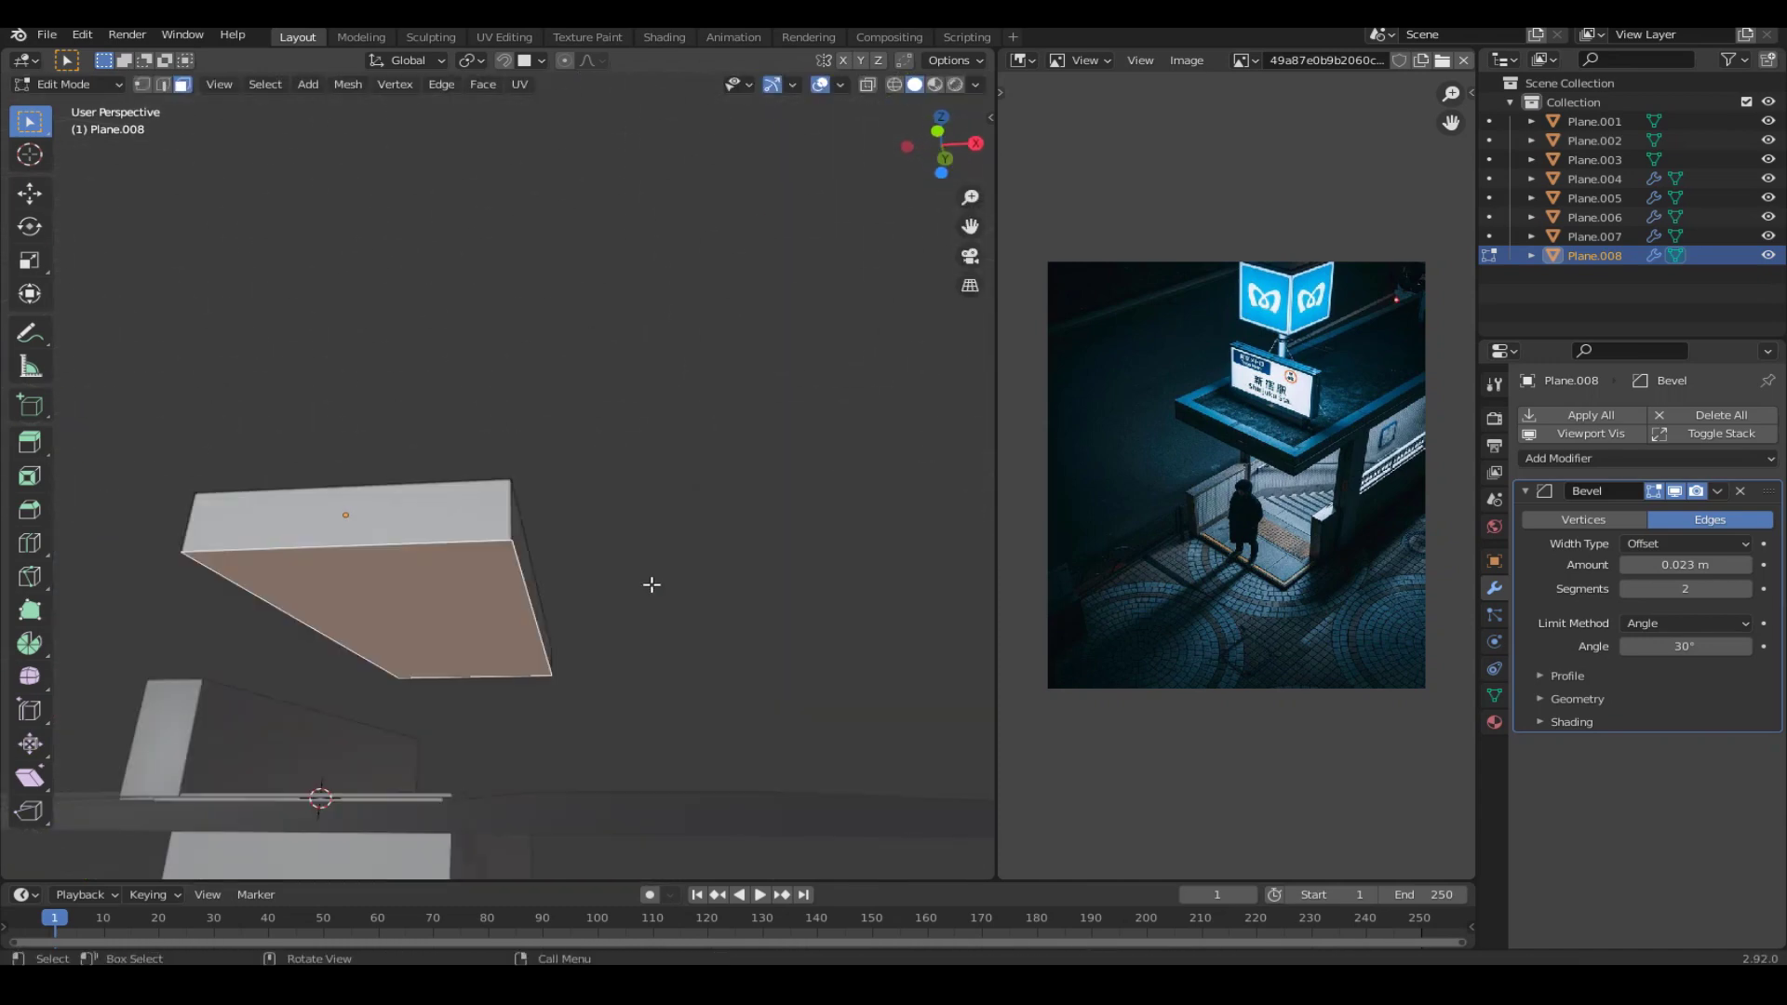
key("i")
left_click(640, 587)
key("i")
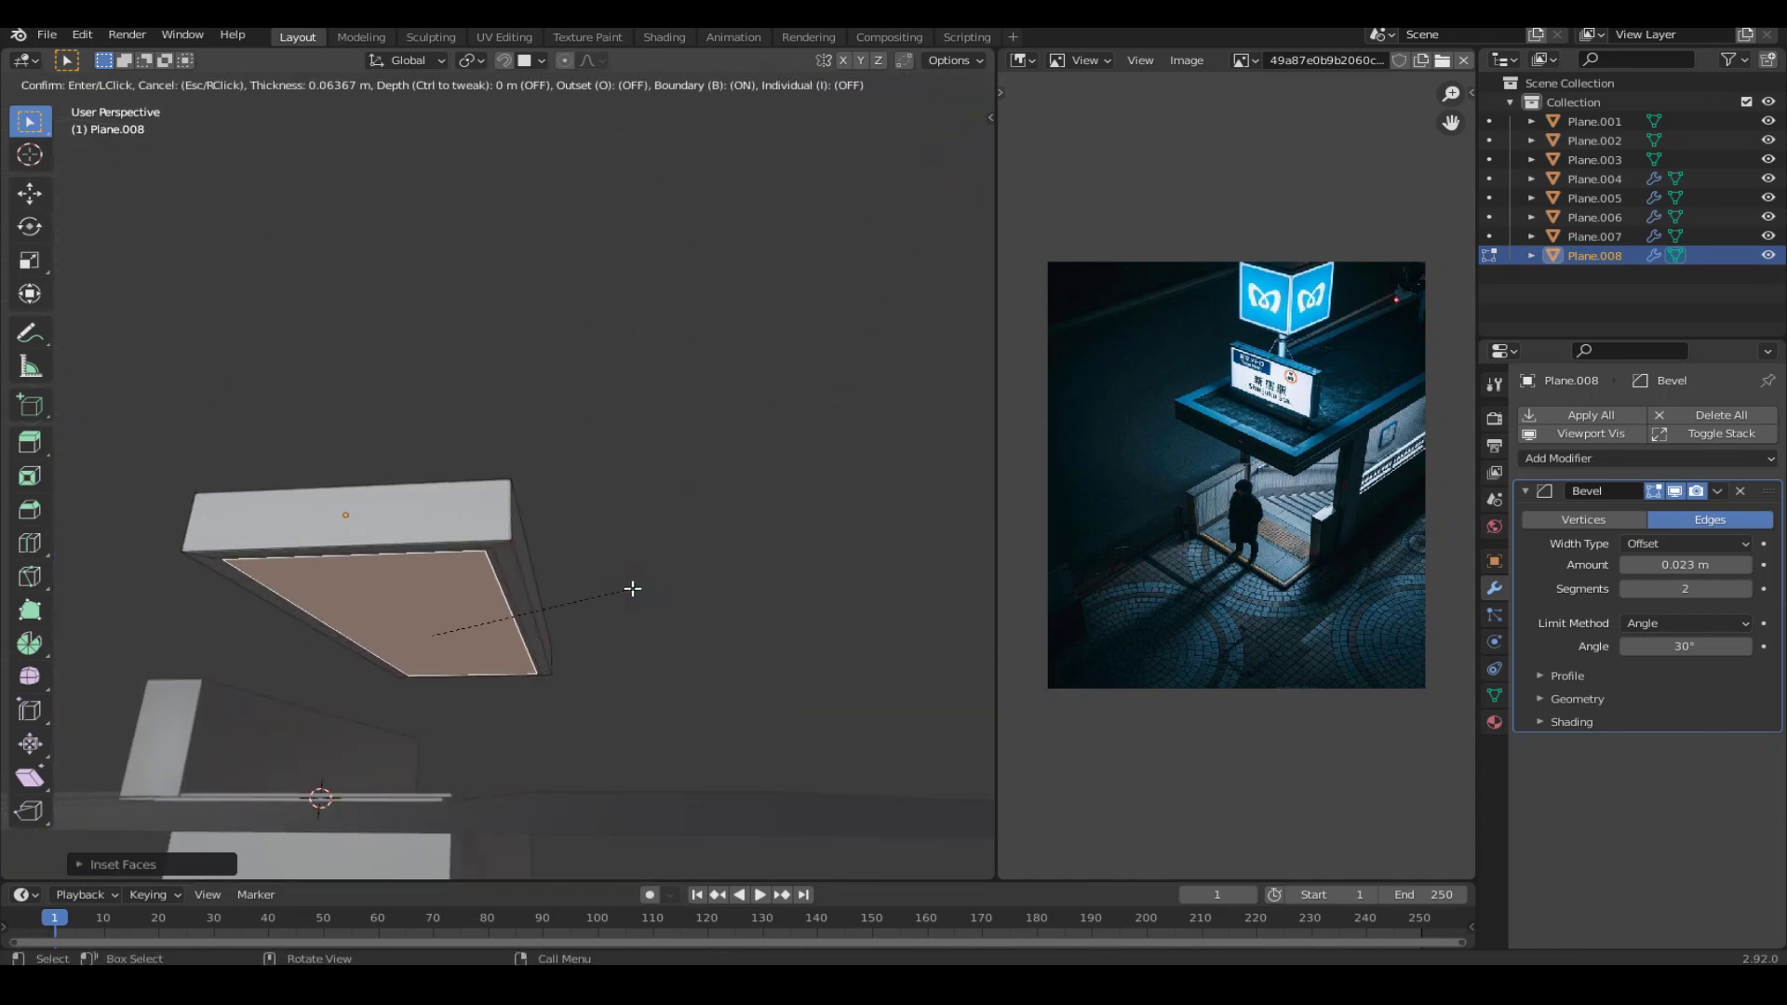
left_click(623, 588)
middle_click_drag(624, 588, 599, 664)
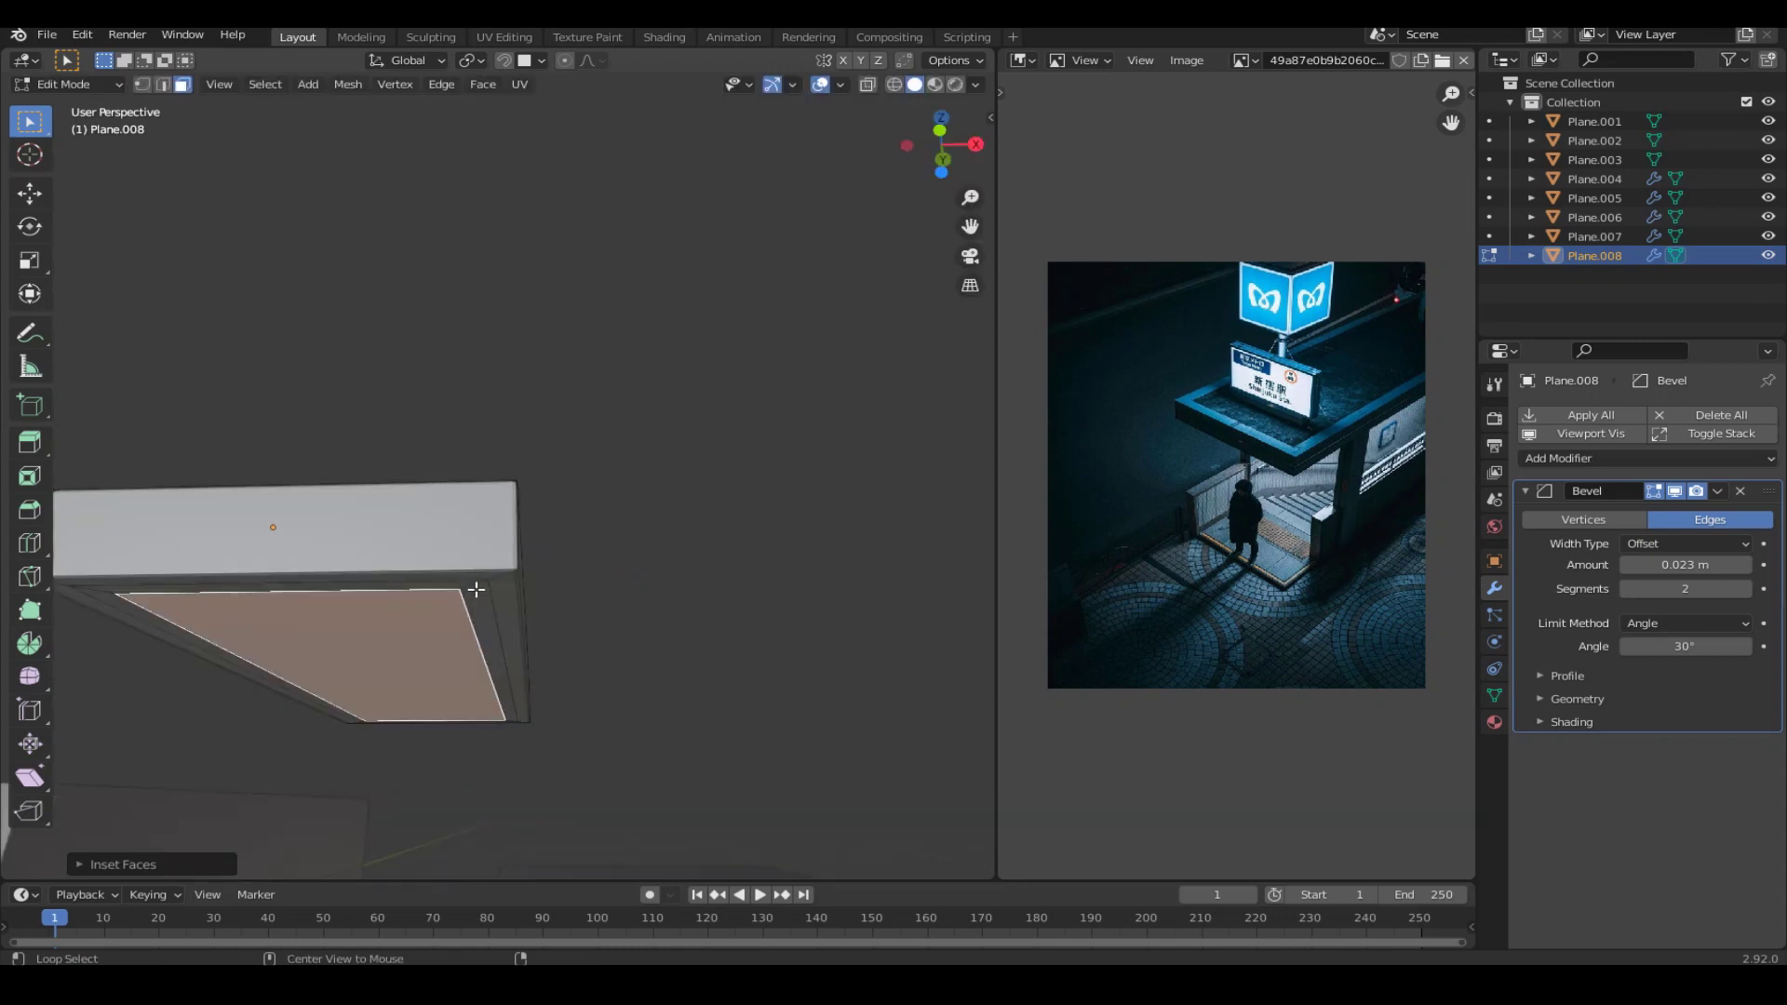
left_click(477, 596, "alt")
left_click(1494, 722)
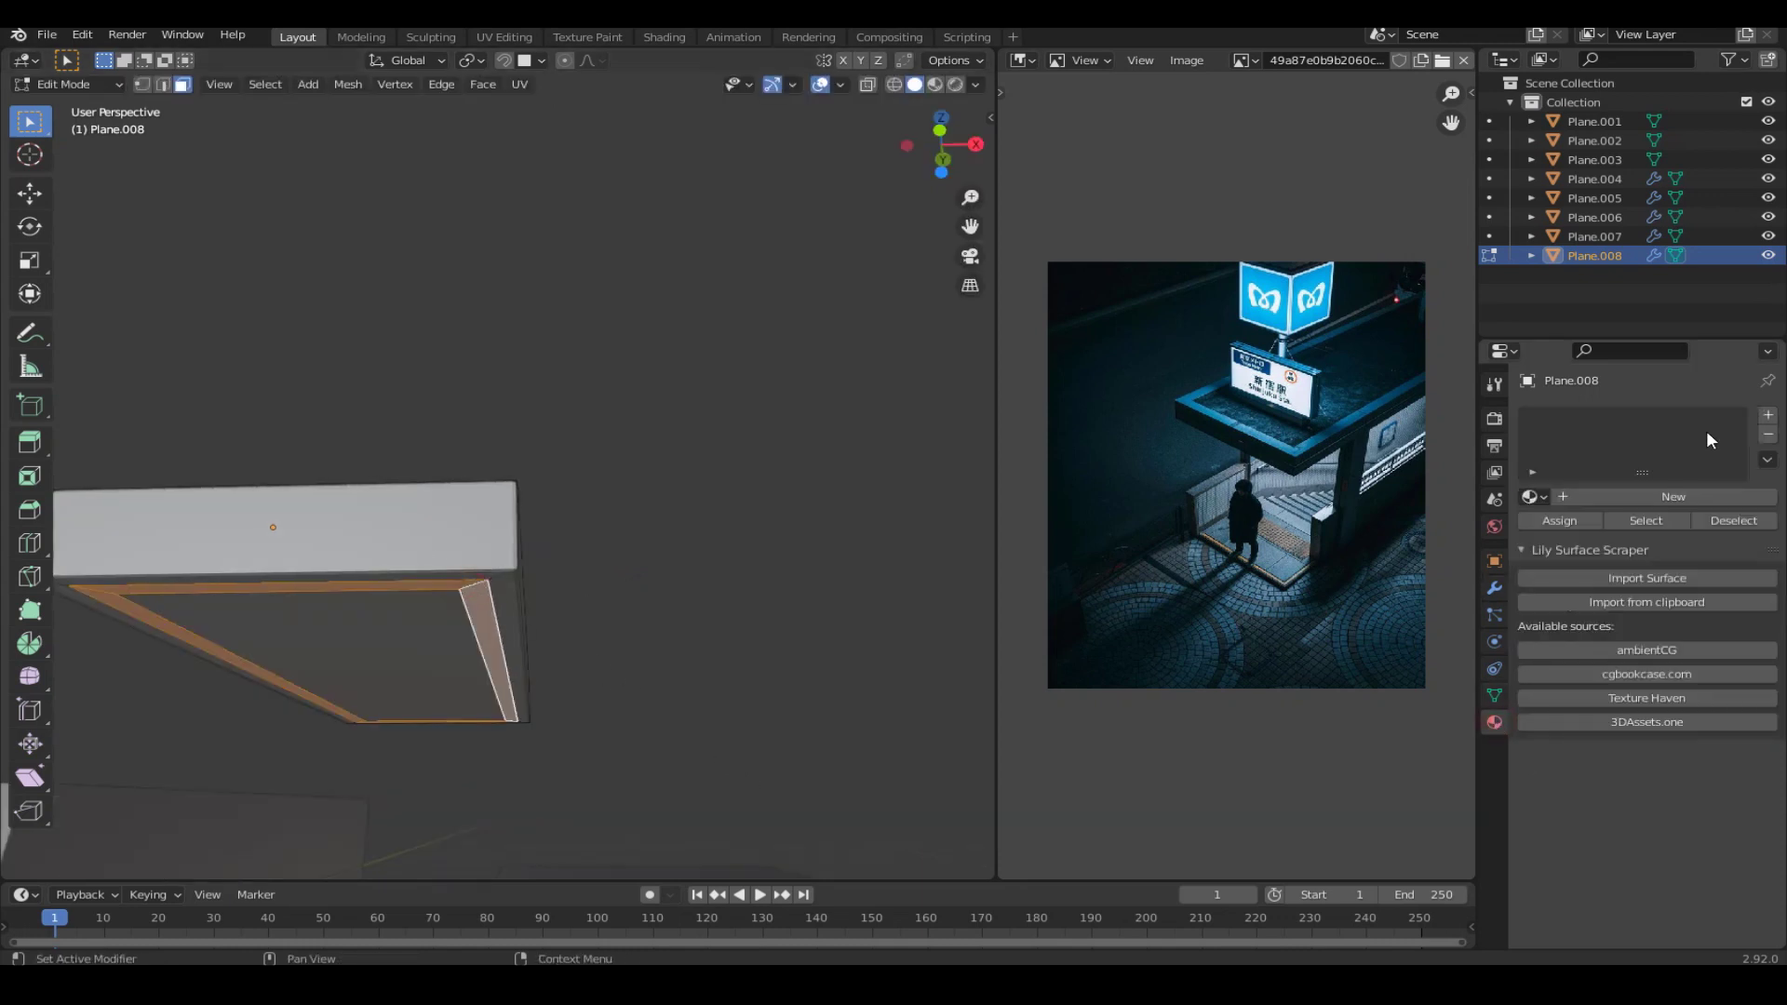
Give the slab's rim a new Emission material with strength 25.
left_click(1654, 542)
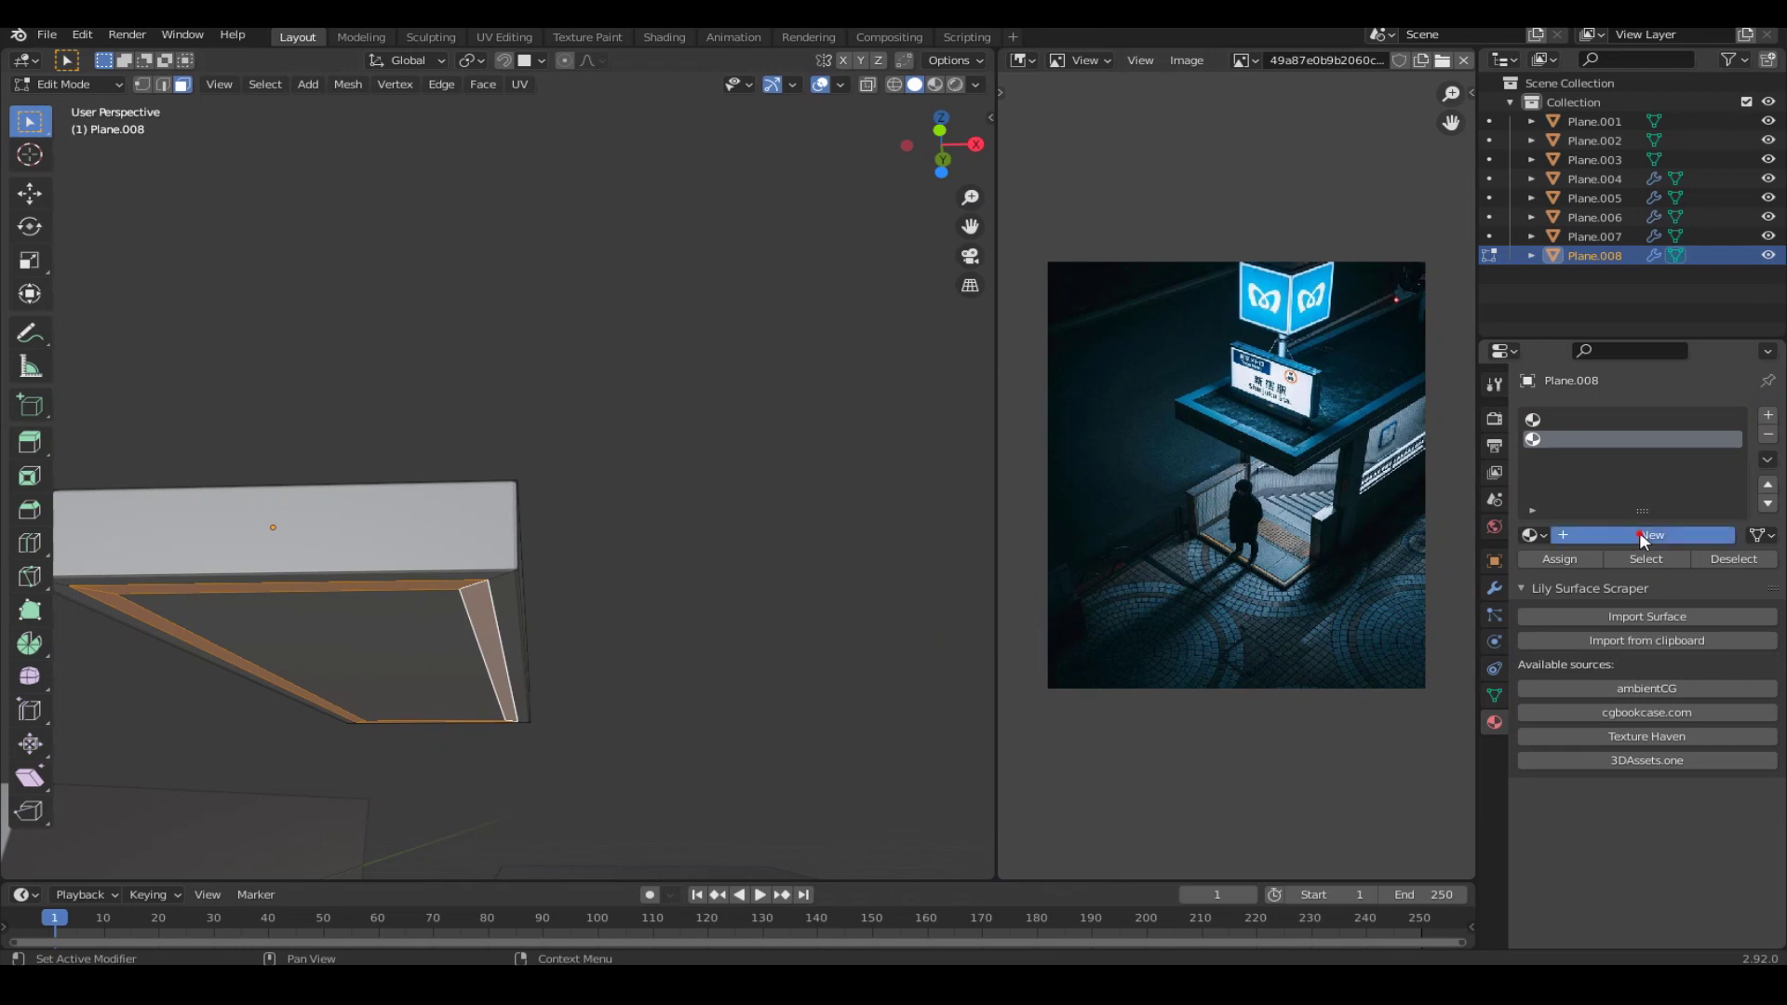
left_click(1589, 557)
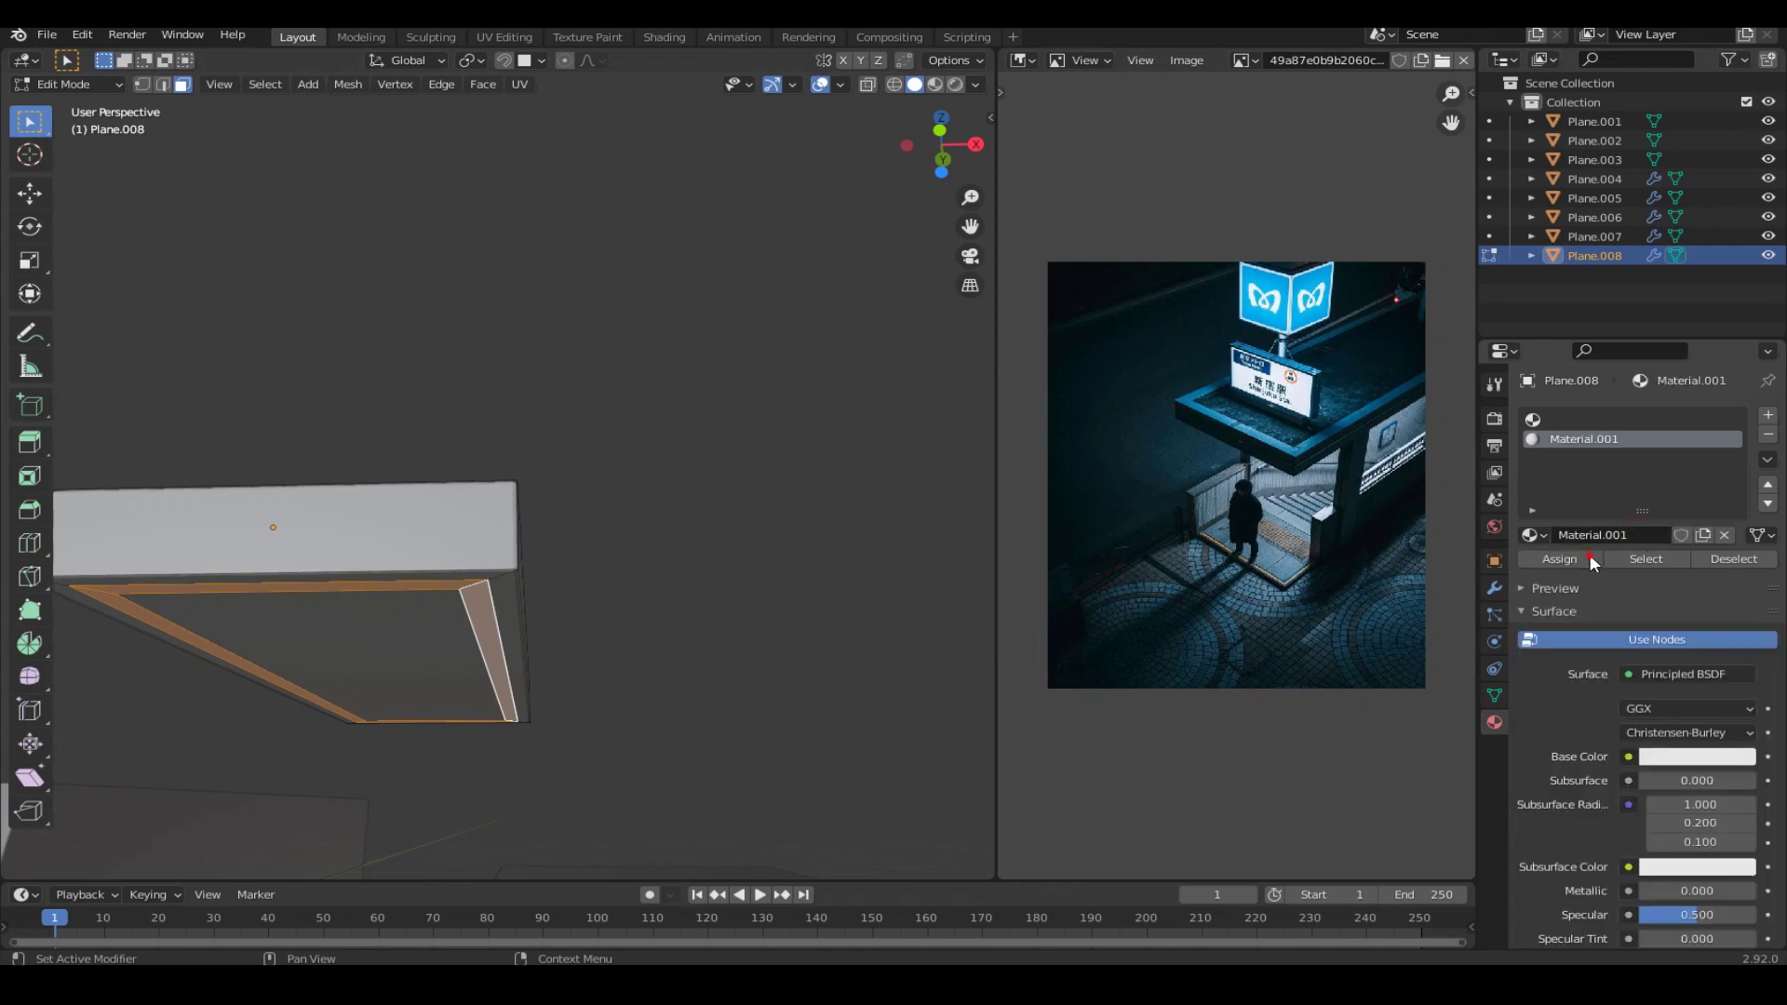
left_click(1689, 672)
key("e")
left_click(1693, 733)
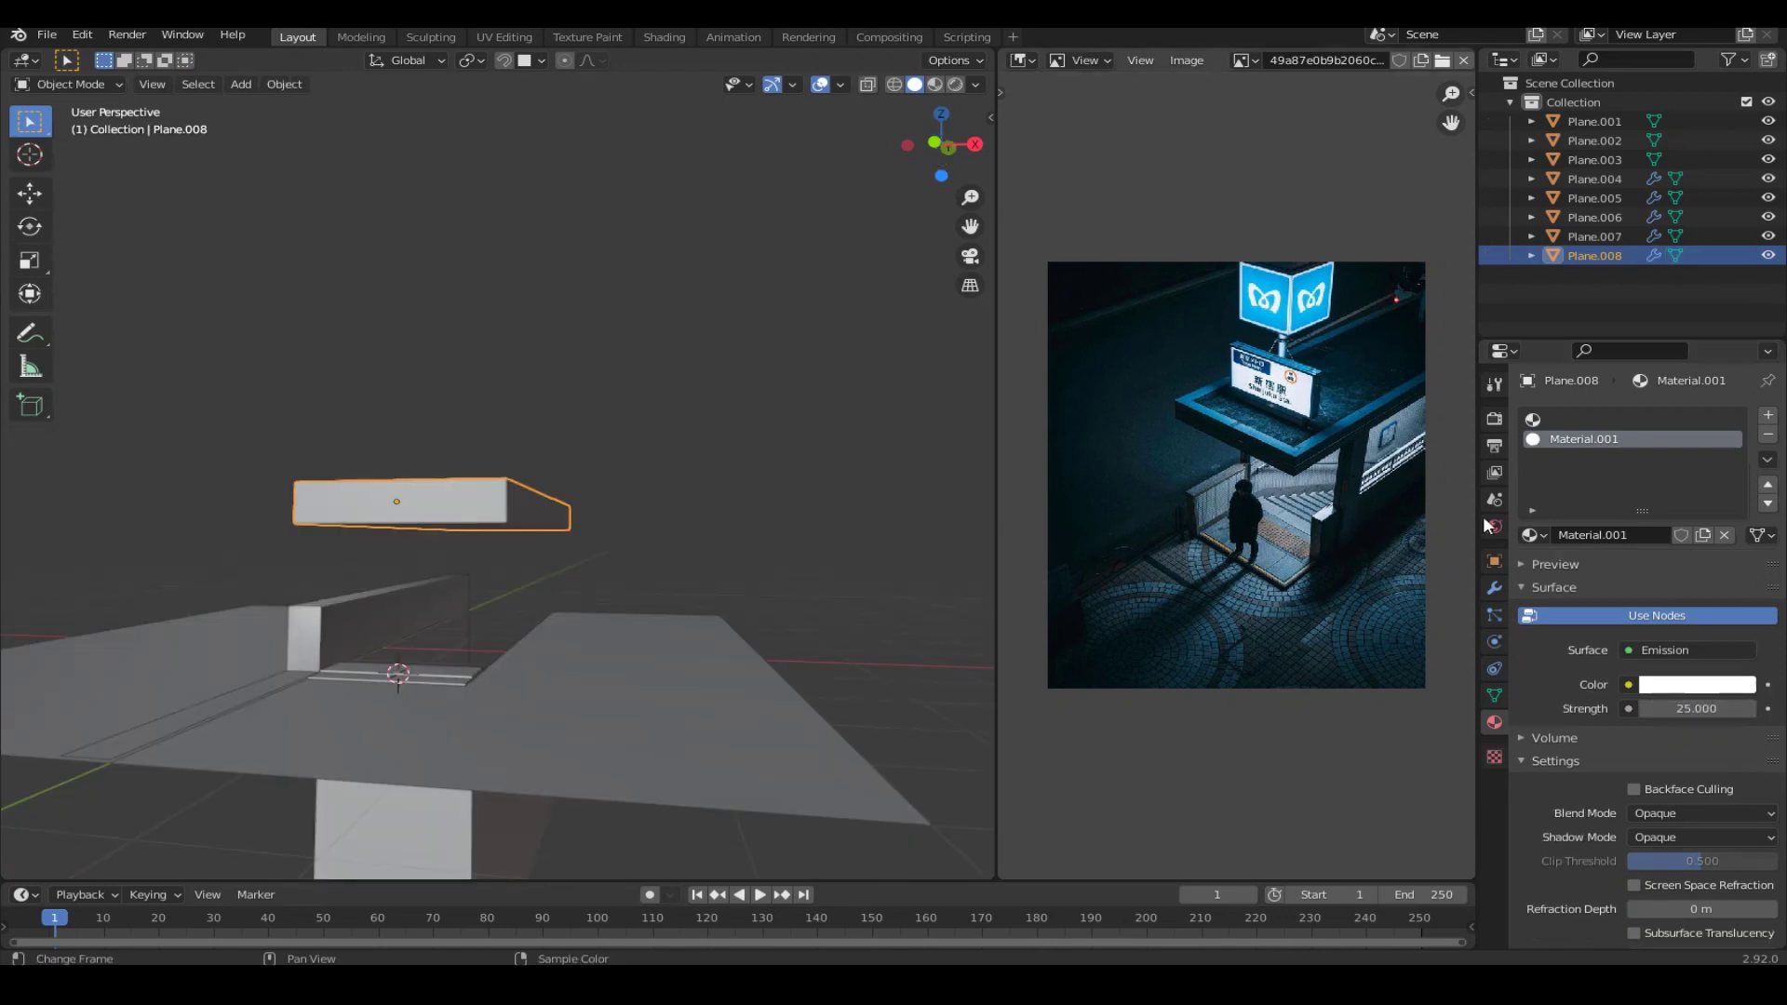
Set the world background colour to black.
left_click(1495, 527)
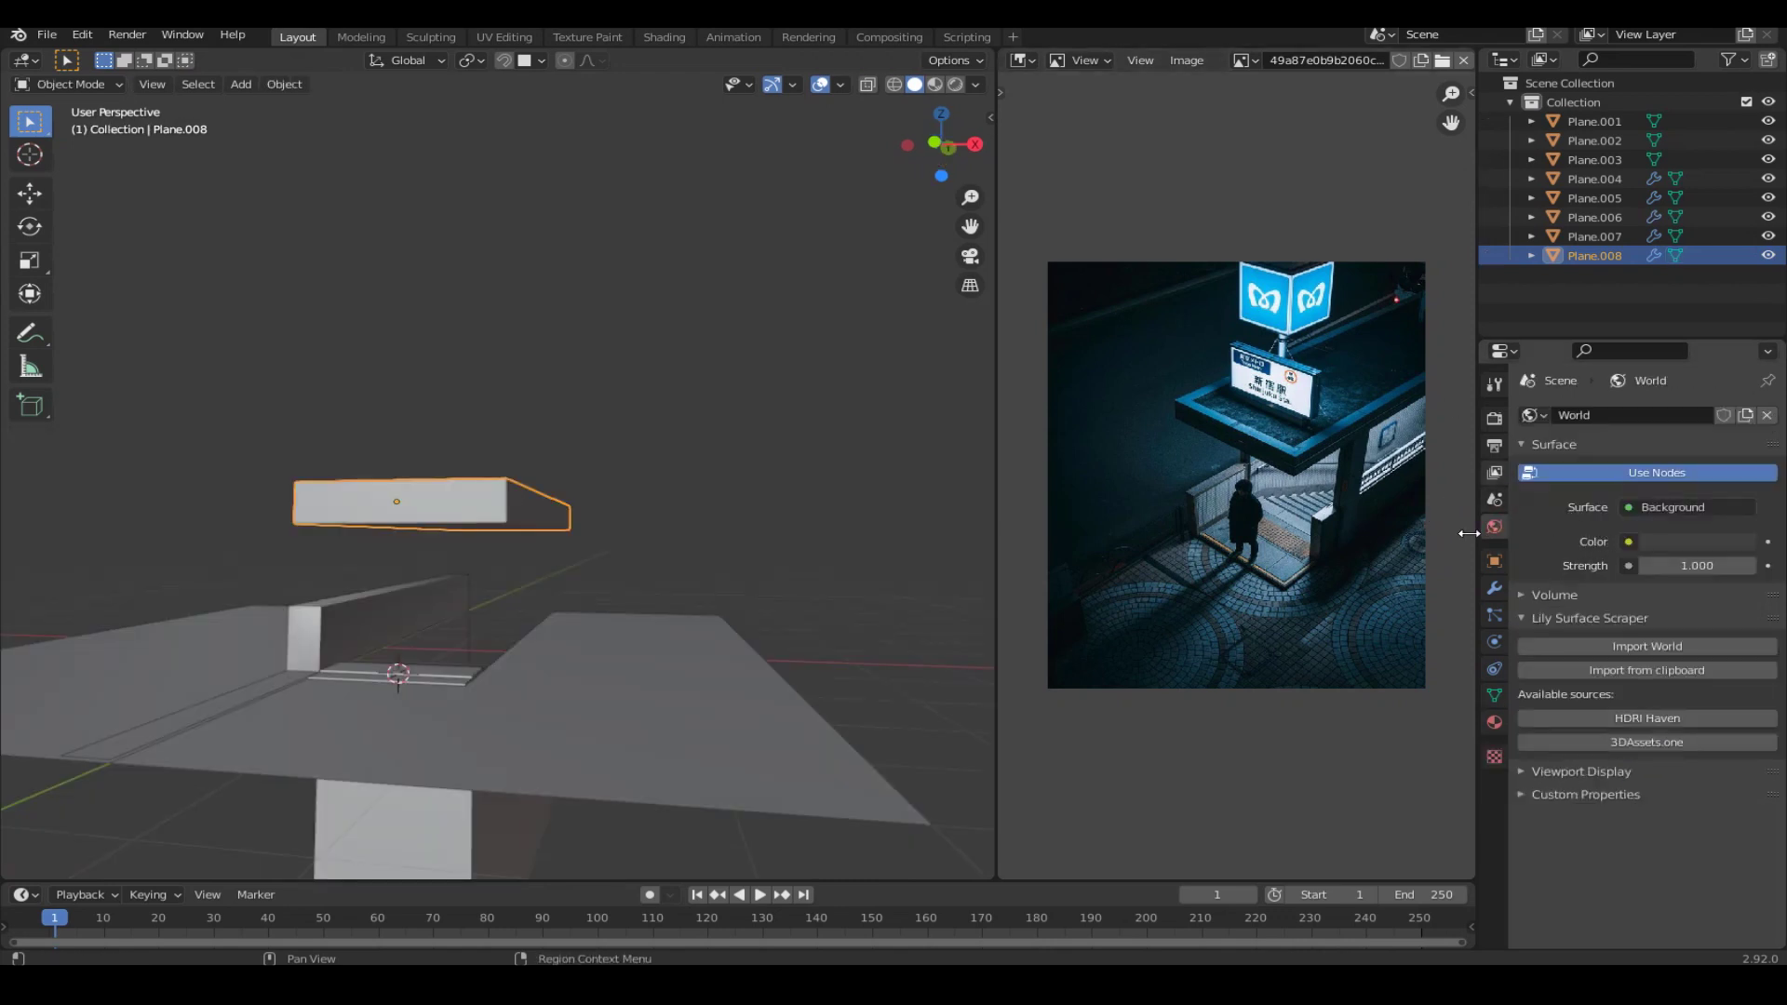
left_click(1688, 543)
left_click_drag(1739, 369, 1739, 409)
Switch rendering to Cycles with the High Contrast look and preview the rendered view.
left_click(1494, 418)
left_click(1666, 410)
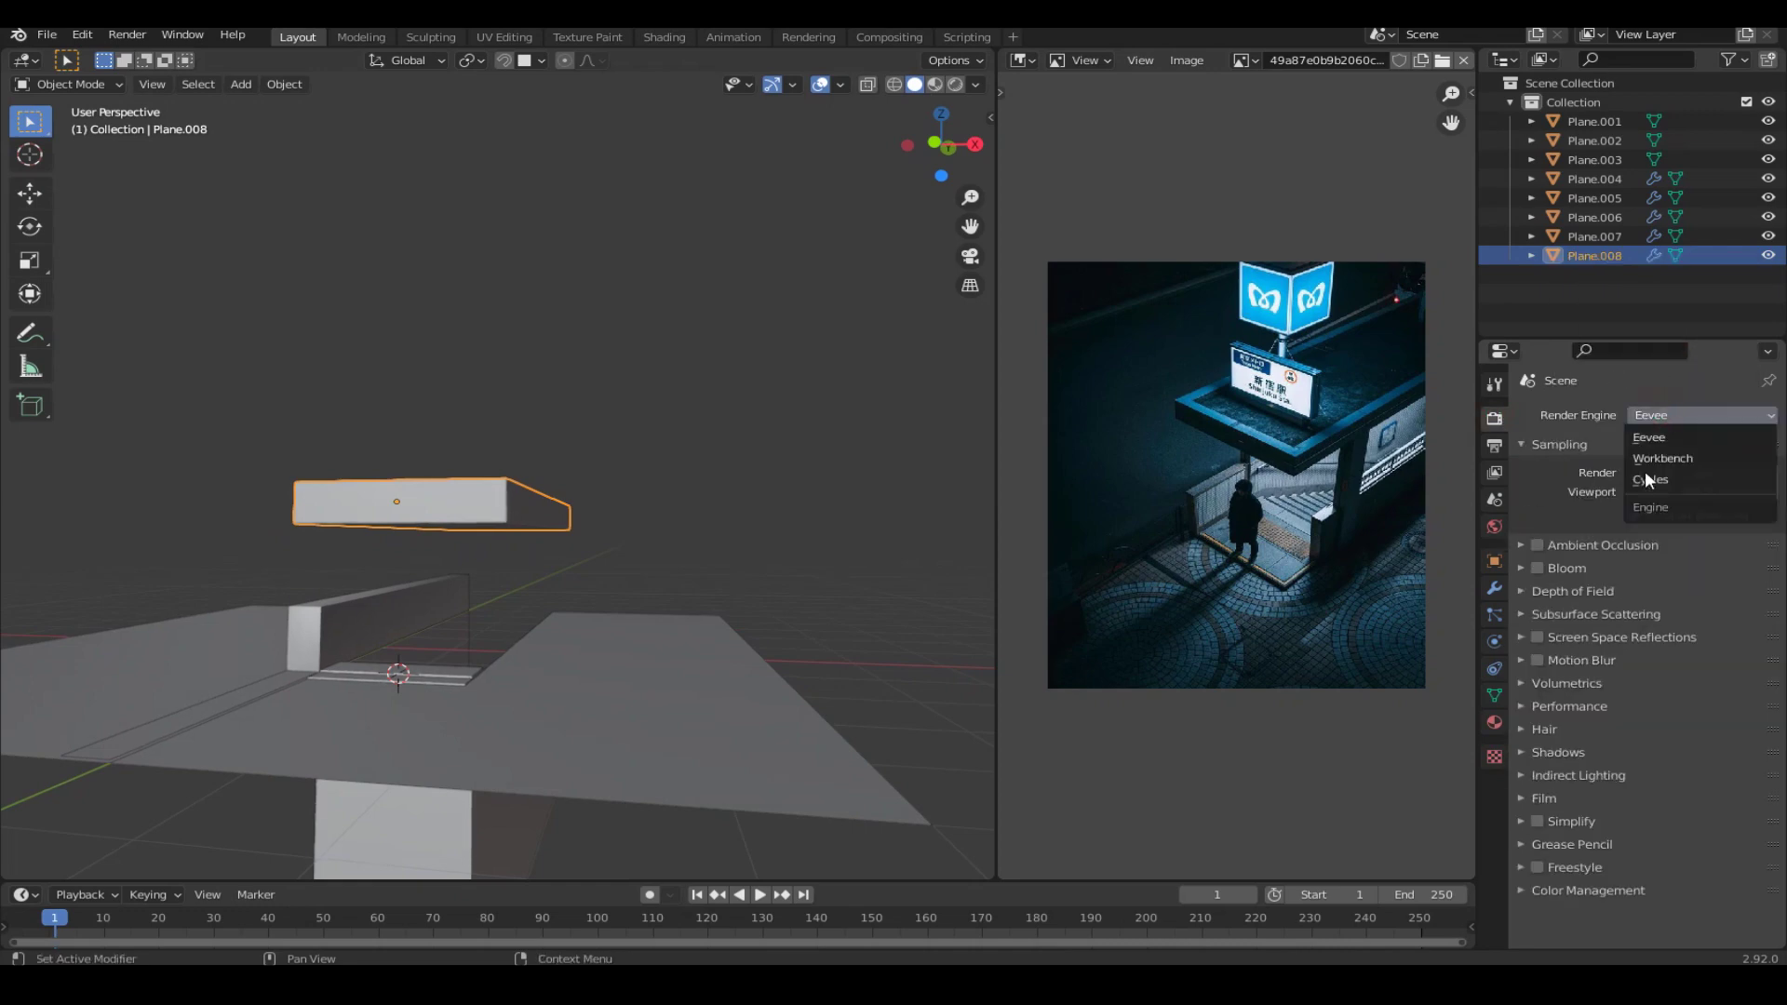
left_click(1578, 912)
left_click(1676, 830)
left_click(1670, 735)
left_click(955, 84)
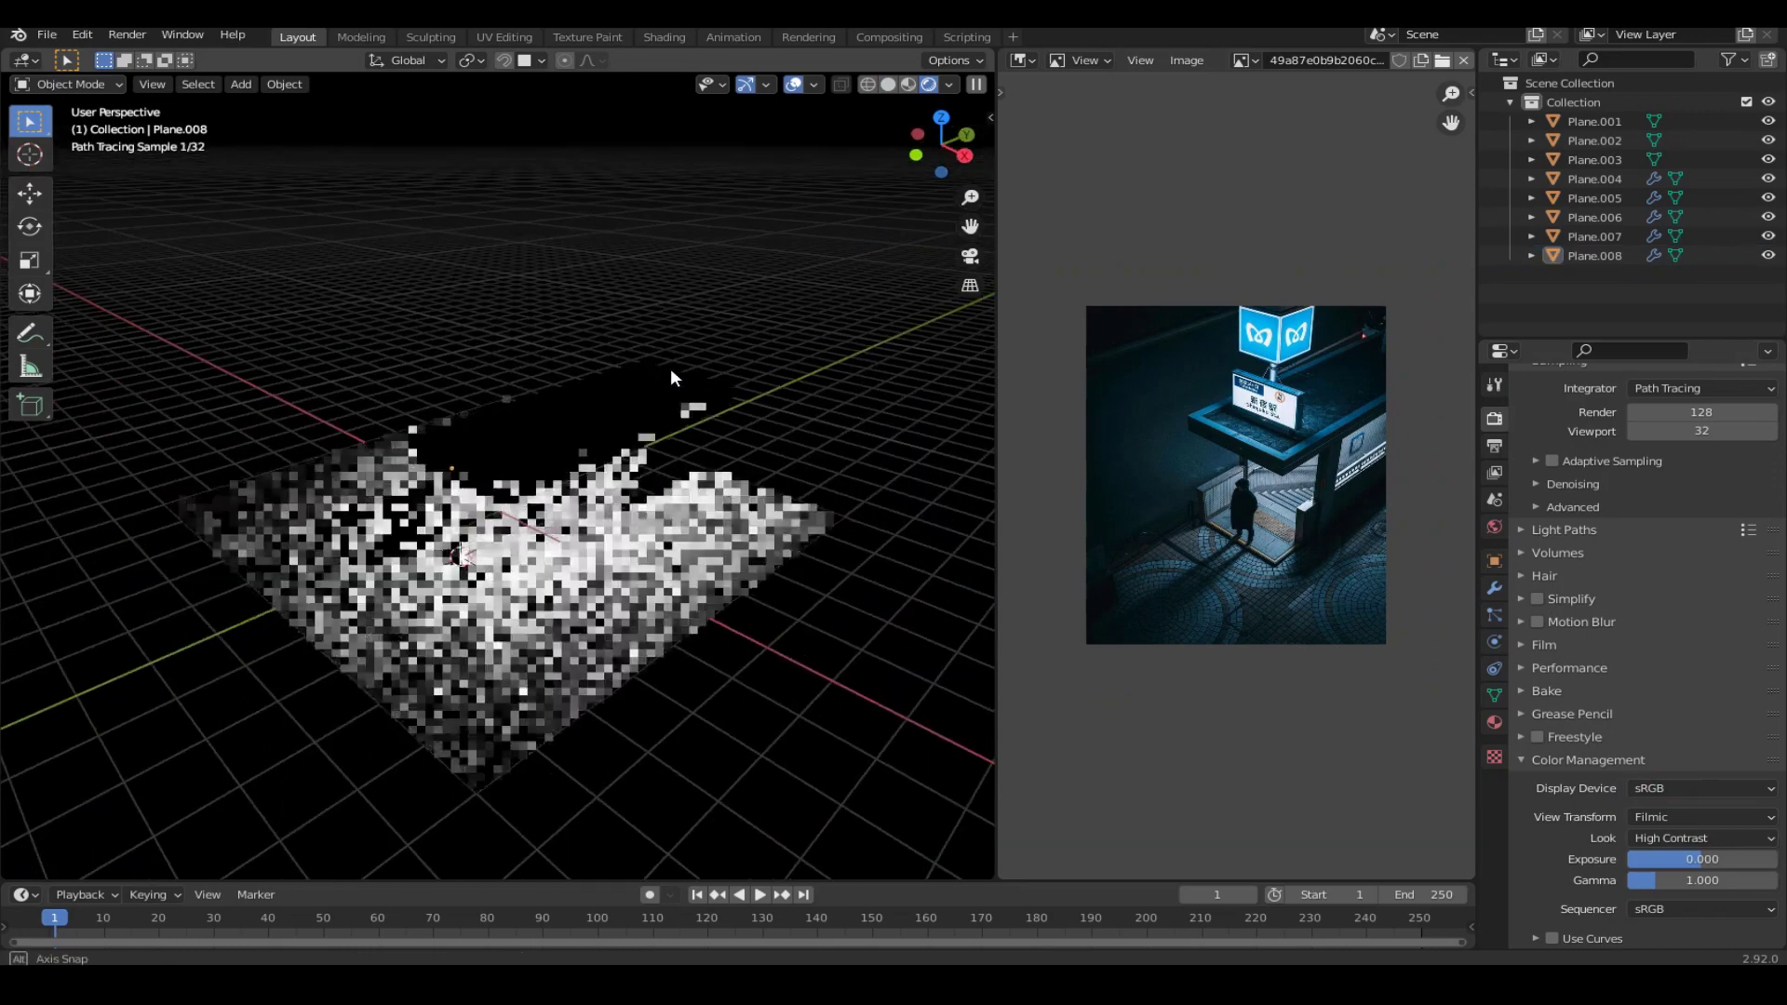
left_click(915, 83)
mouse_move(846, 121)
middle_mouse_down()
mouse_move(455, 624)
mouse_move(549, 460)
middle_mouse_up()
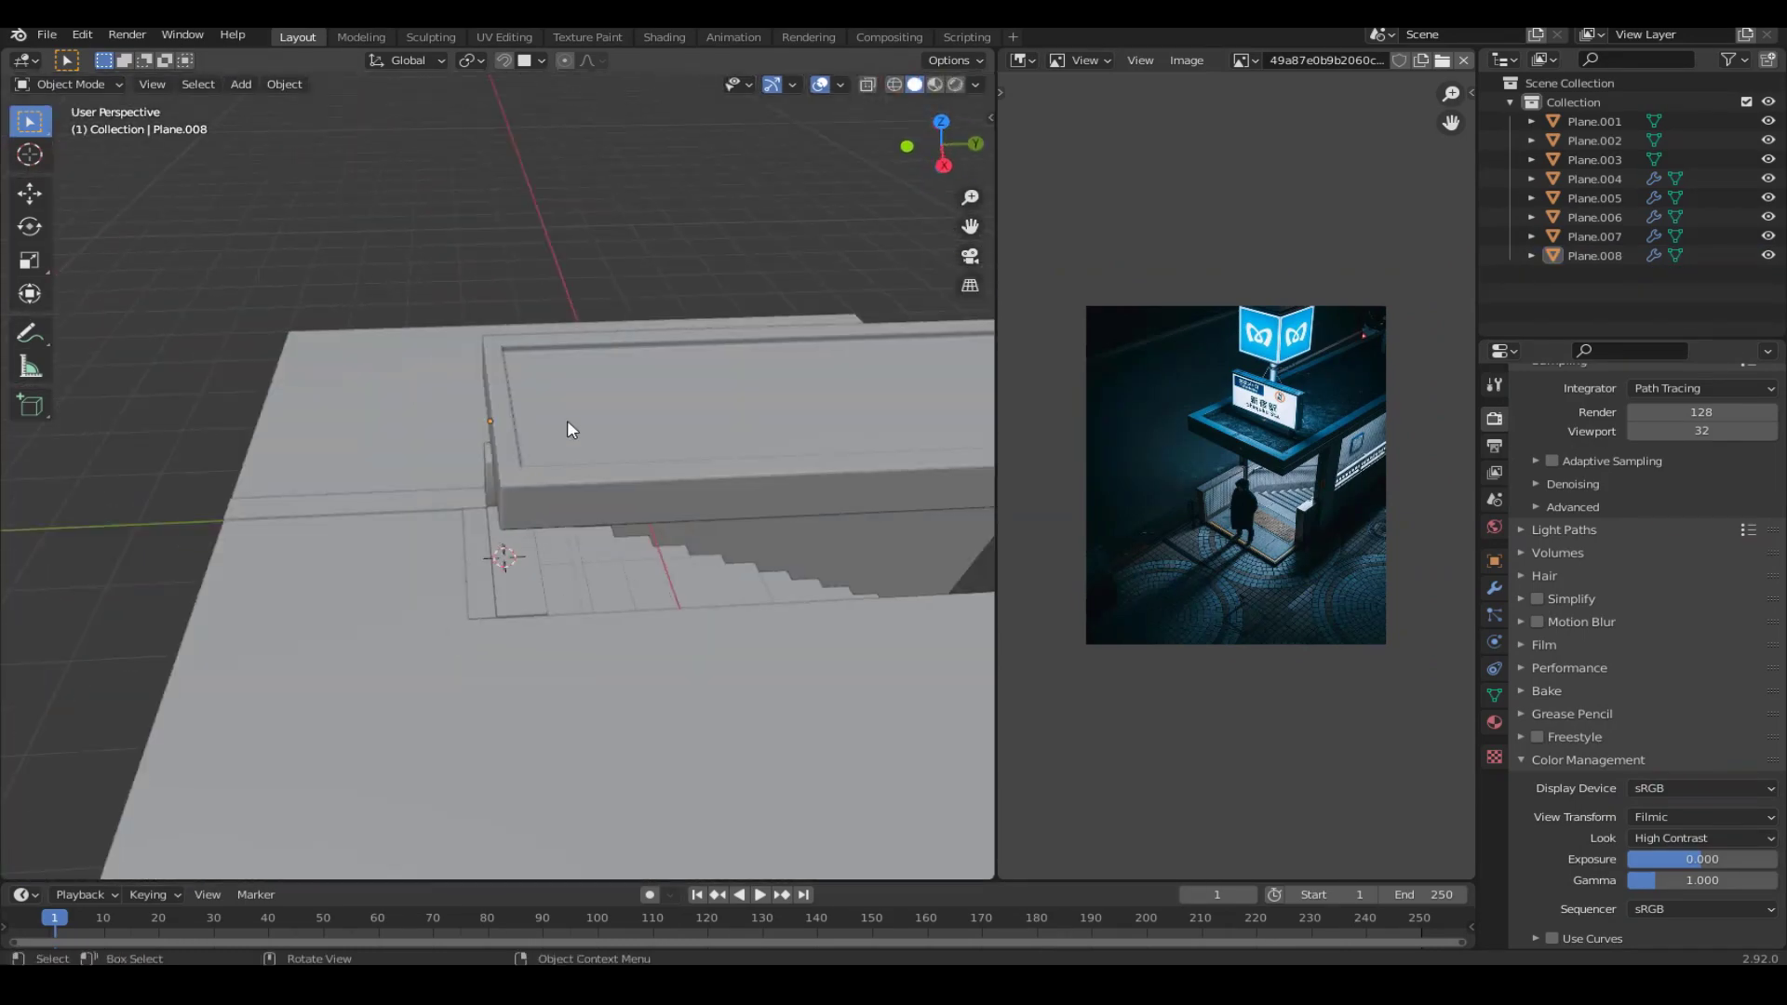
Add a cylinder and scale it into a thin, short post.
key("shift+a")
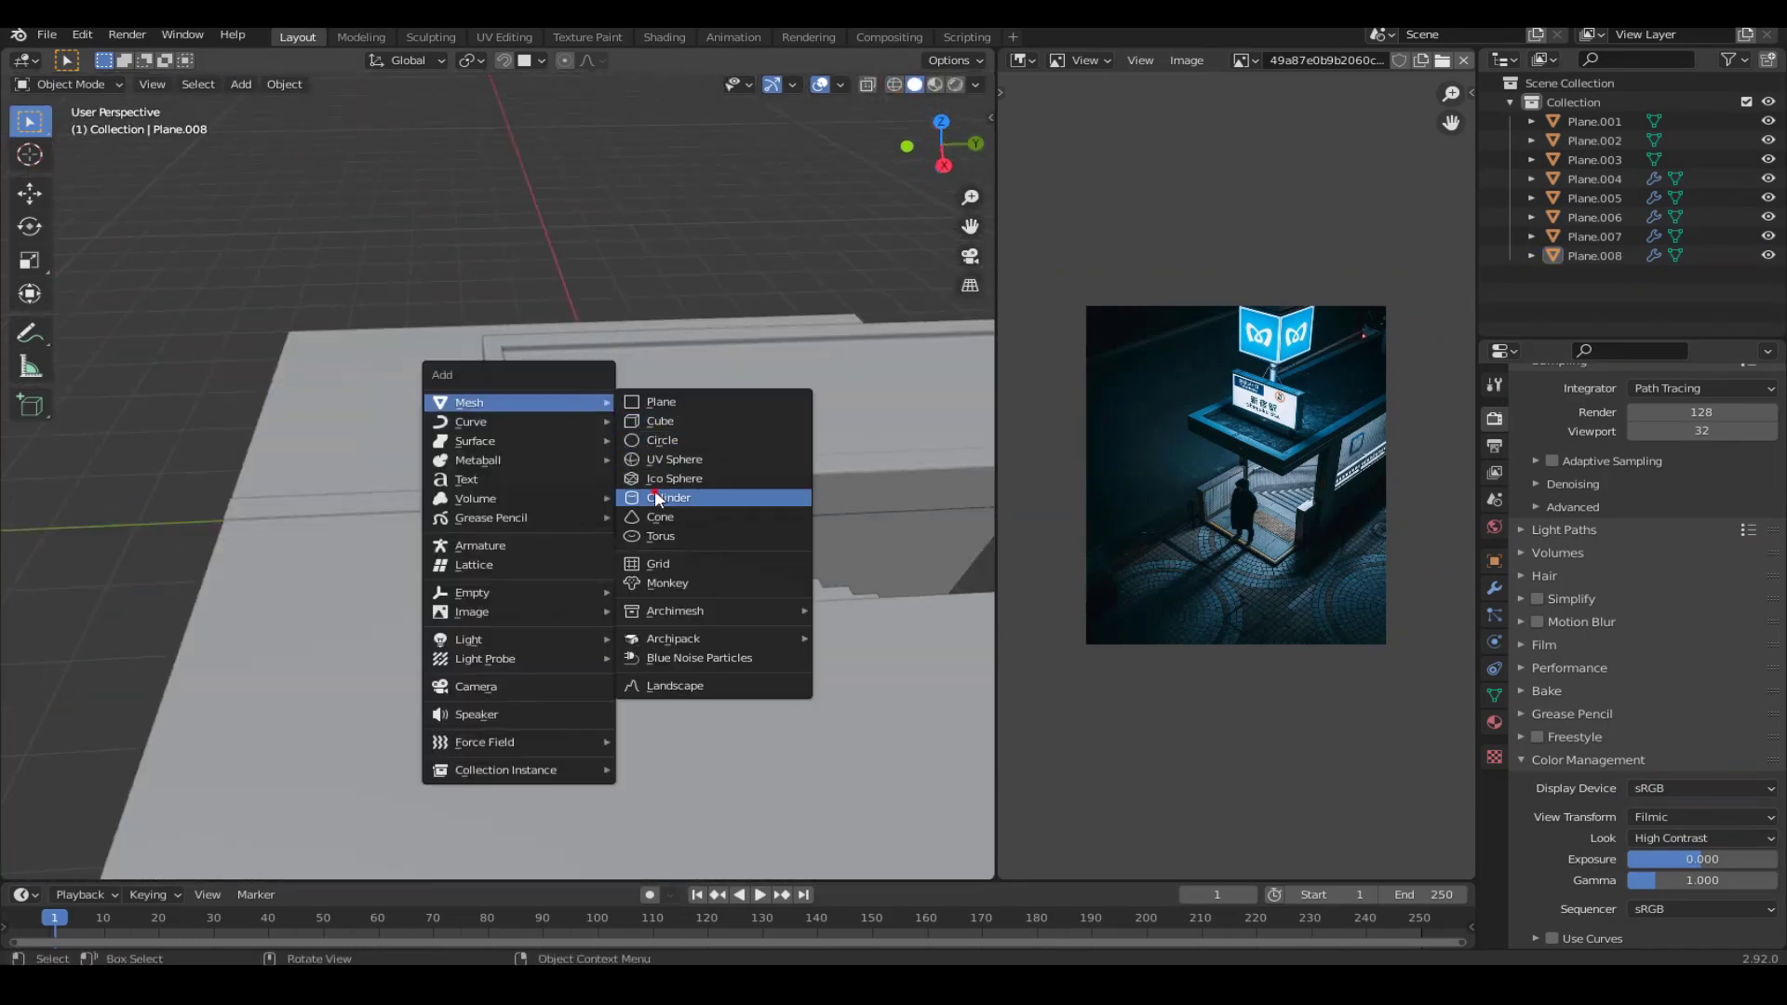
left_click(655, 494)
key("s")
key("shift+z")
left_click(588, 430)
key("KP_3")
key("s")
key("z")
left_click(707, 524)
Check the cylinder's placement on the roof slab and frame the view on it.
key("Tab")
scroll(707, 524, "up", 4)
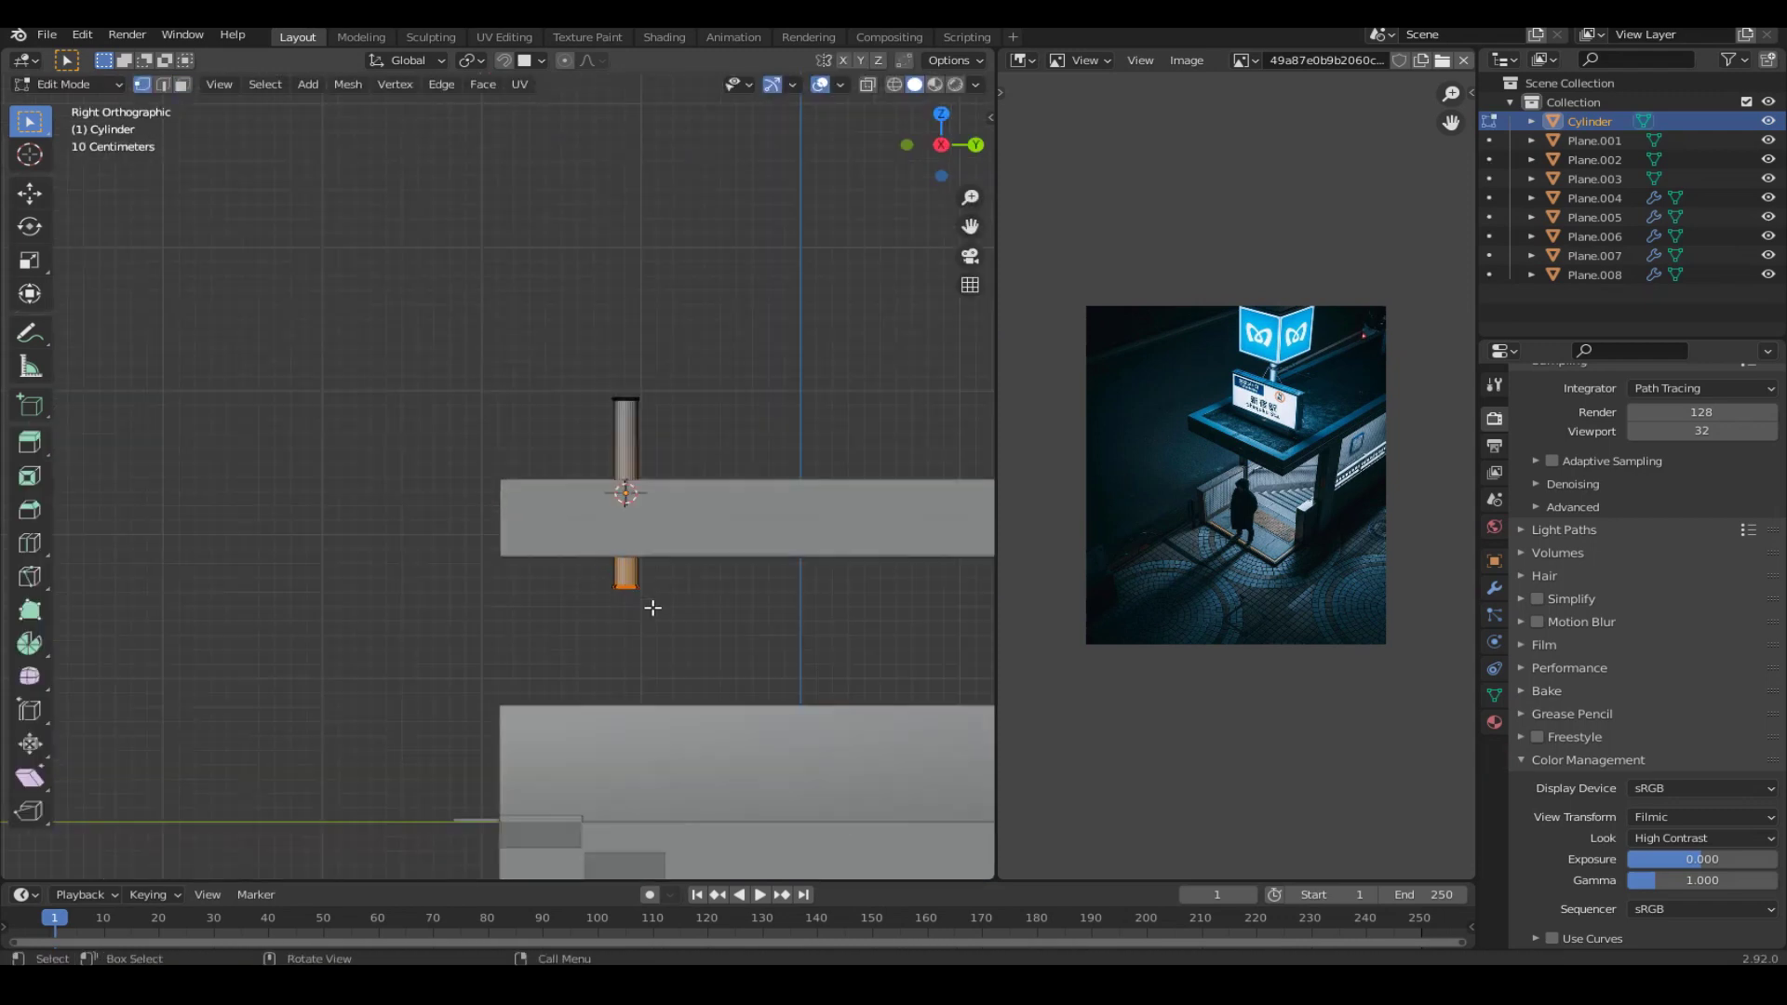
key("shift+z")
key("Tab")
key("z")
left_click(751, 478)
middle_click_drag(751, 477, 750, 451)
left_click(750, 451)
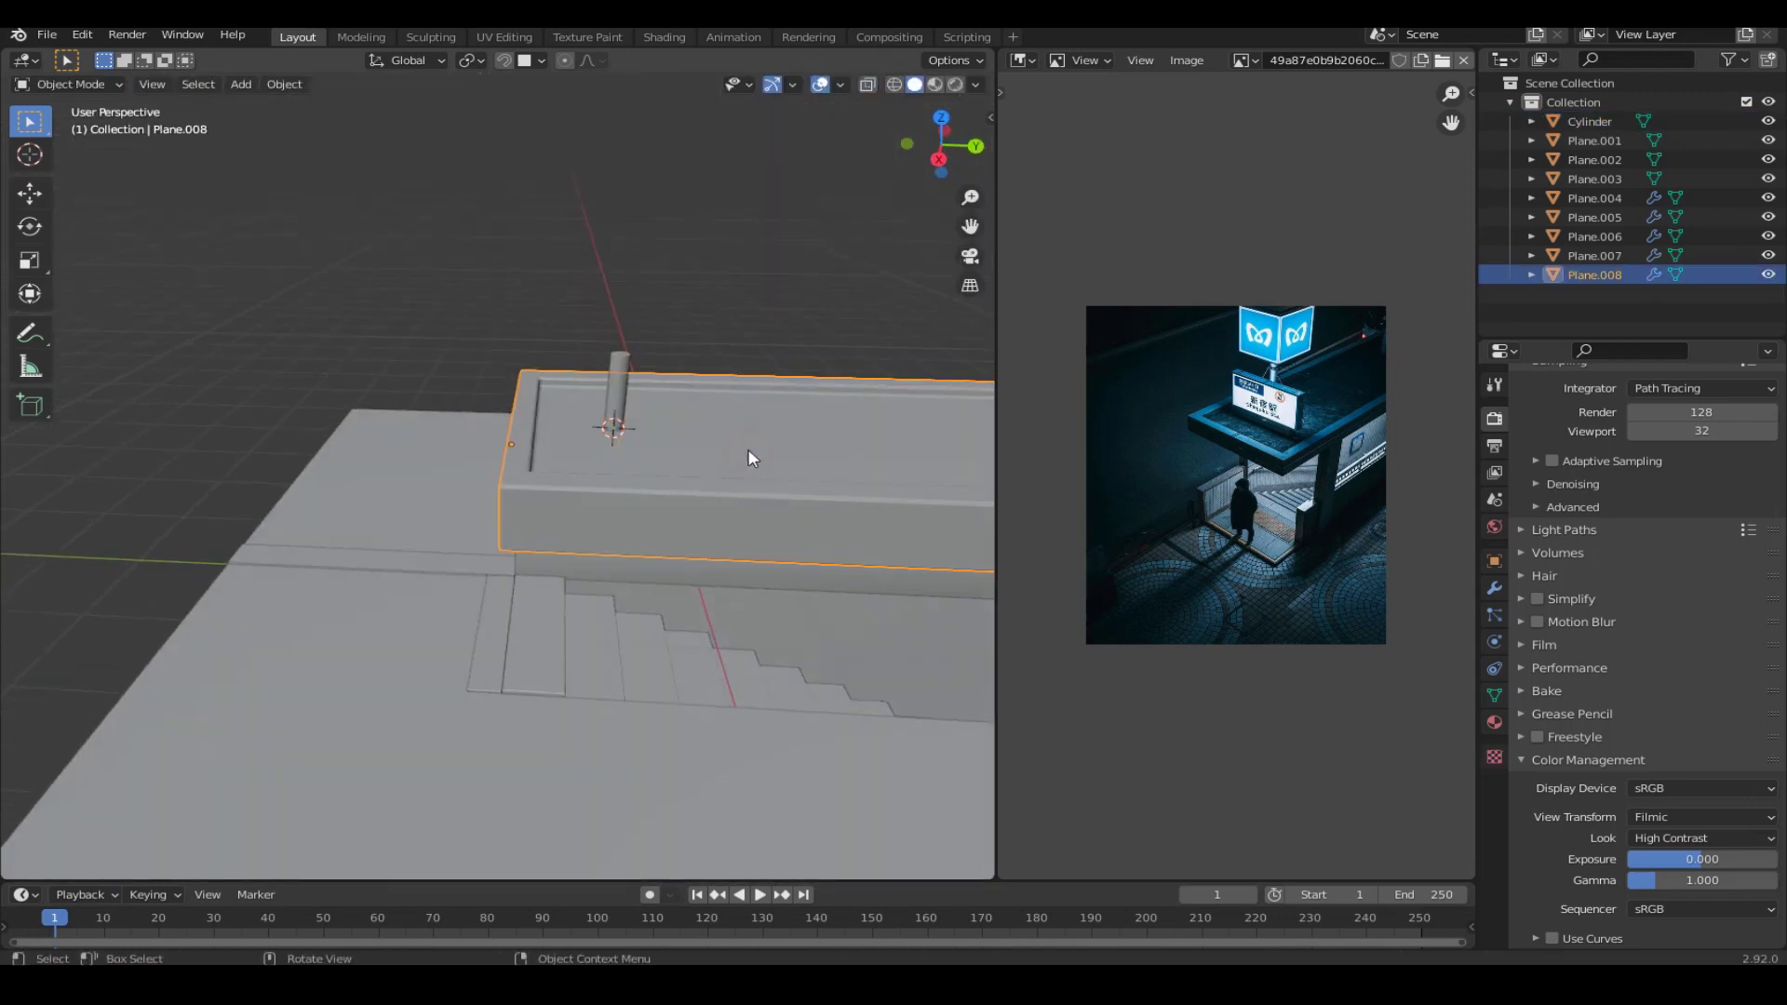
middle_click_drag(696, 325, 668, 429)
left_click(668, 429)
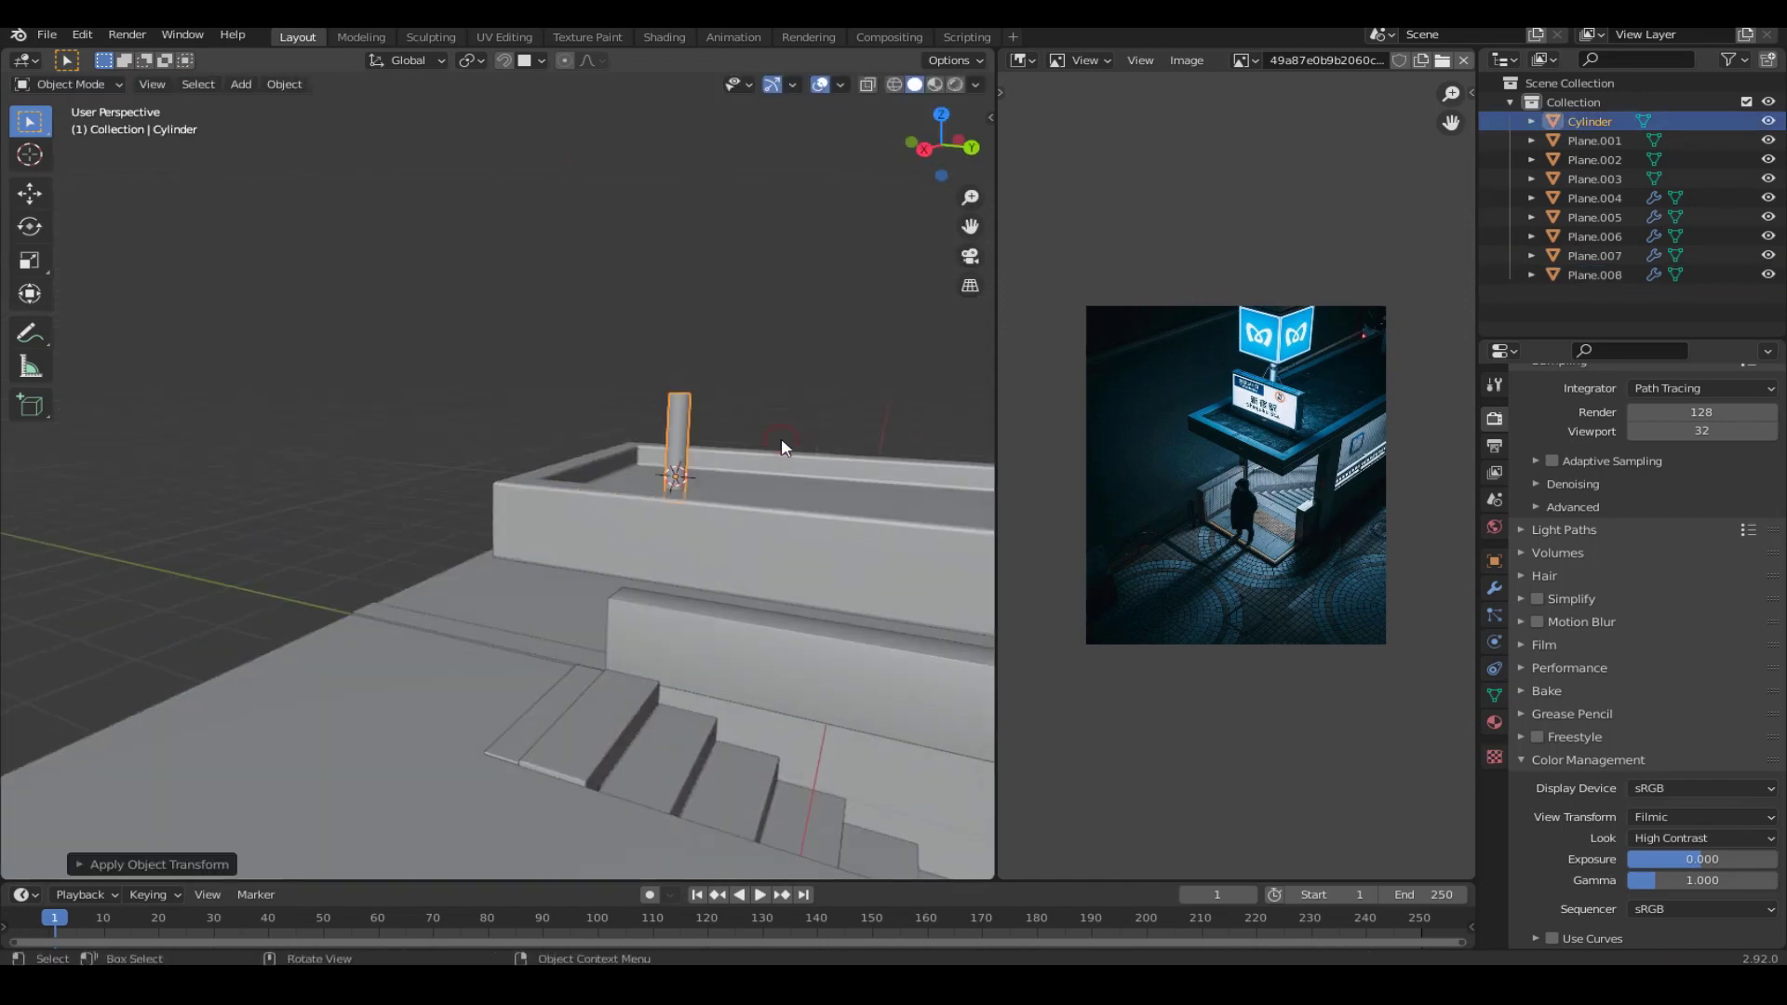
key("KP_Decimal")
mouse_move(484, 482)
middle_mouse_down()
mouse_move(707, 338)
mouse_move(503, 405)
middle_mouse_up()
Turn on Auto Smooth for the cylinder in its mesh data normals settings.
left_click(1493, 695)
left_click(1554, 737)
left_click(1624, 771)
key("Tab")
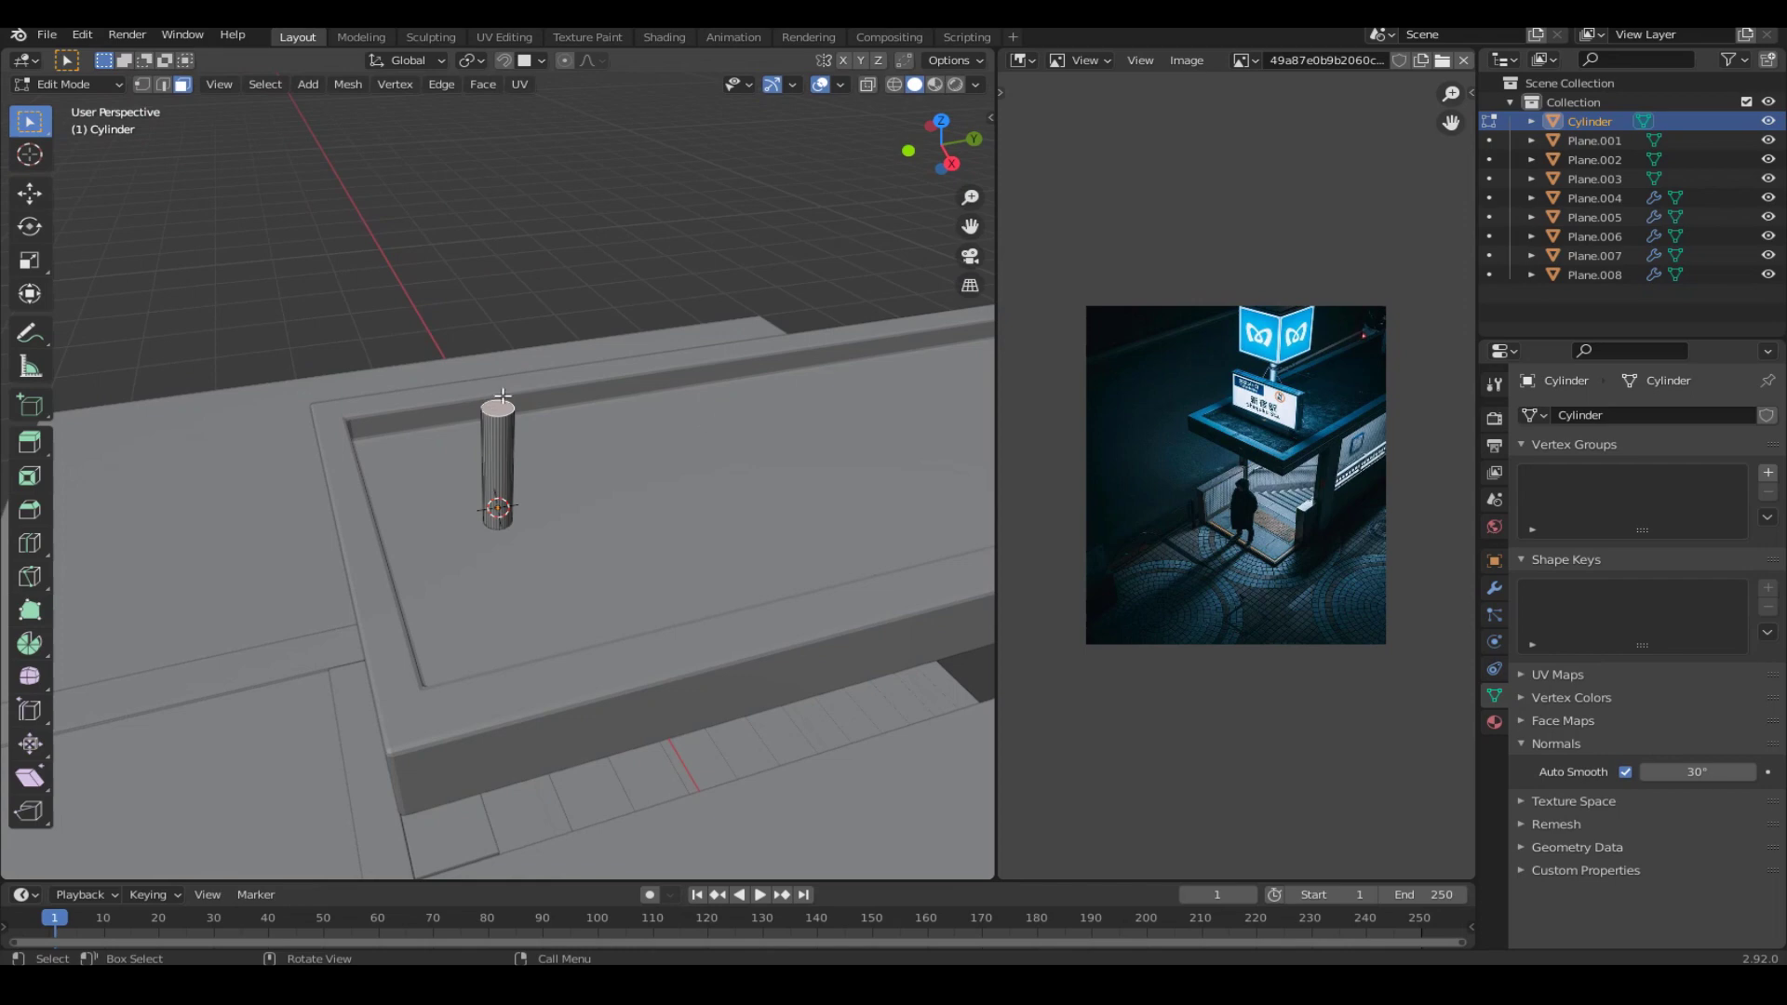
key("Tab")
Add a cube above the post and resize it for the sign box.
key("shift+a")
left_click(565, 416)
key("s")
left_click(710, 458)
mouse_move(710, 459)
middle_mouse_down()
mouse_move(707, 389)
mouse_move(604, 484)
middle_mouse_up()
scroll(605, 484, "down", 3)
scroll(753, 432, "down", 3)
key("KP_7")
middle_click_drag(709, 570, 633, 460)
Select all the cube's faces in edit mode and start insetting them individually.
key("Tab")
key("a")
key("alt+z")
key("i")
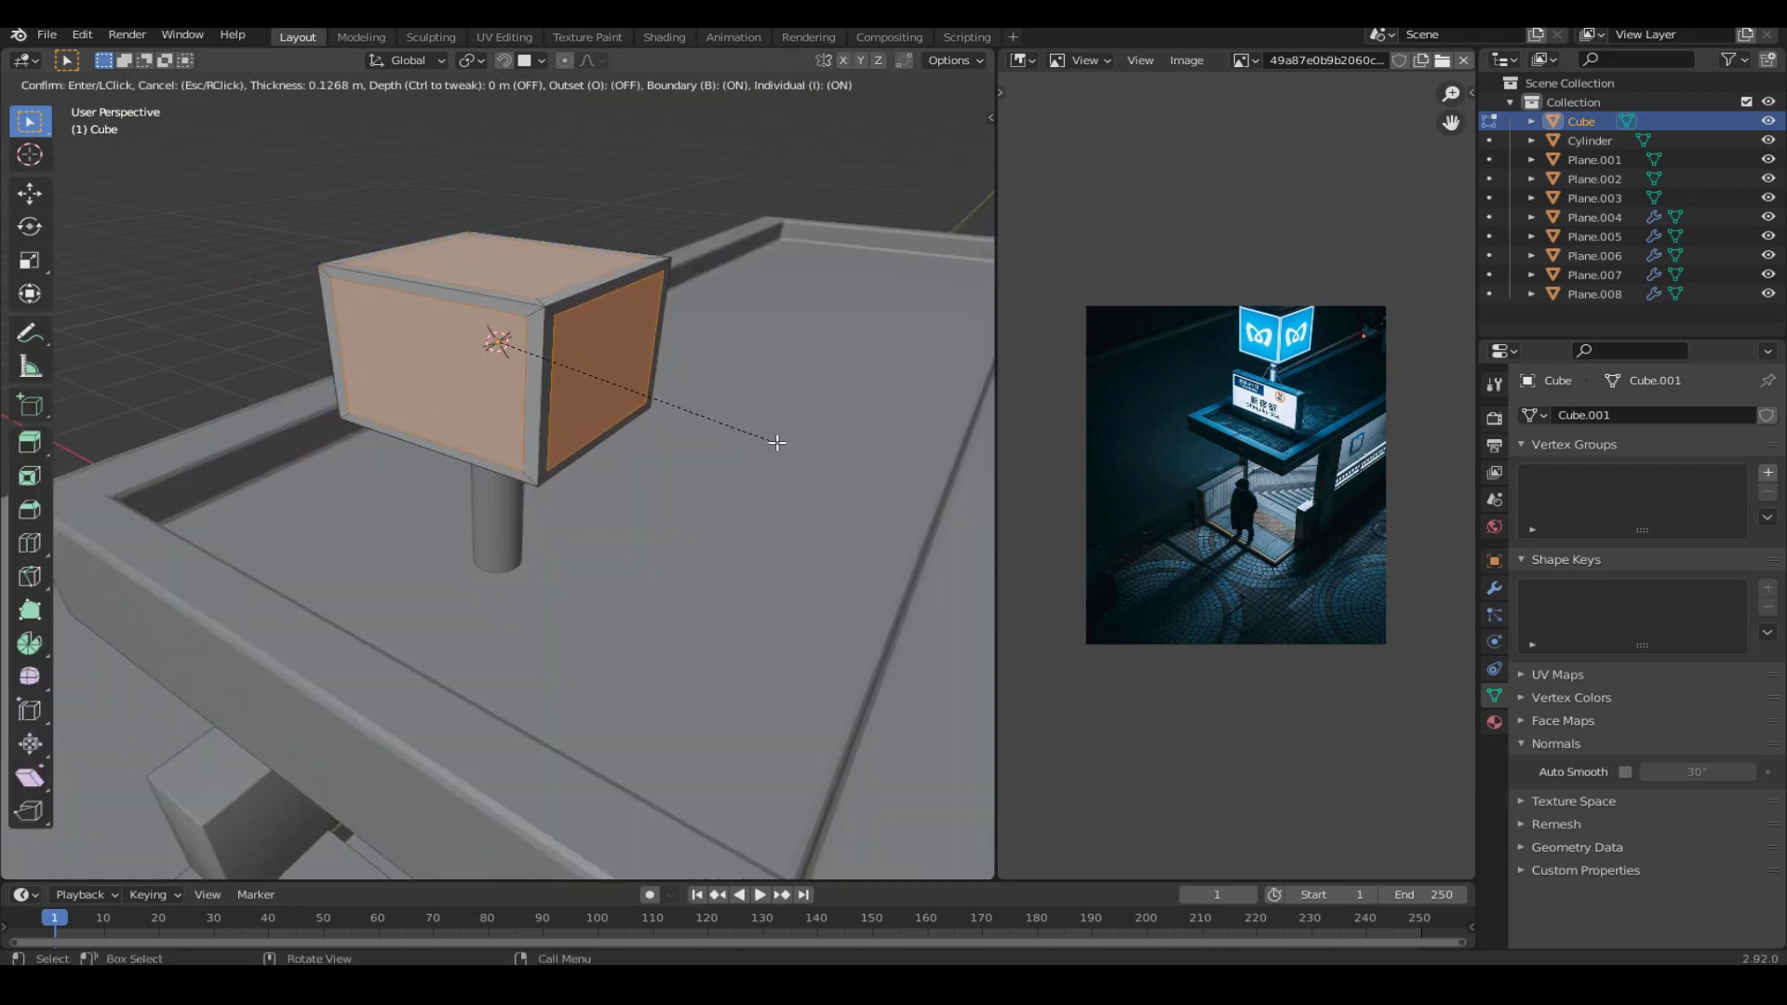
Inset the sign box's faces individually and give them a new second material, Material.002.
key("Return")
left_click(1492, 722)
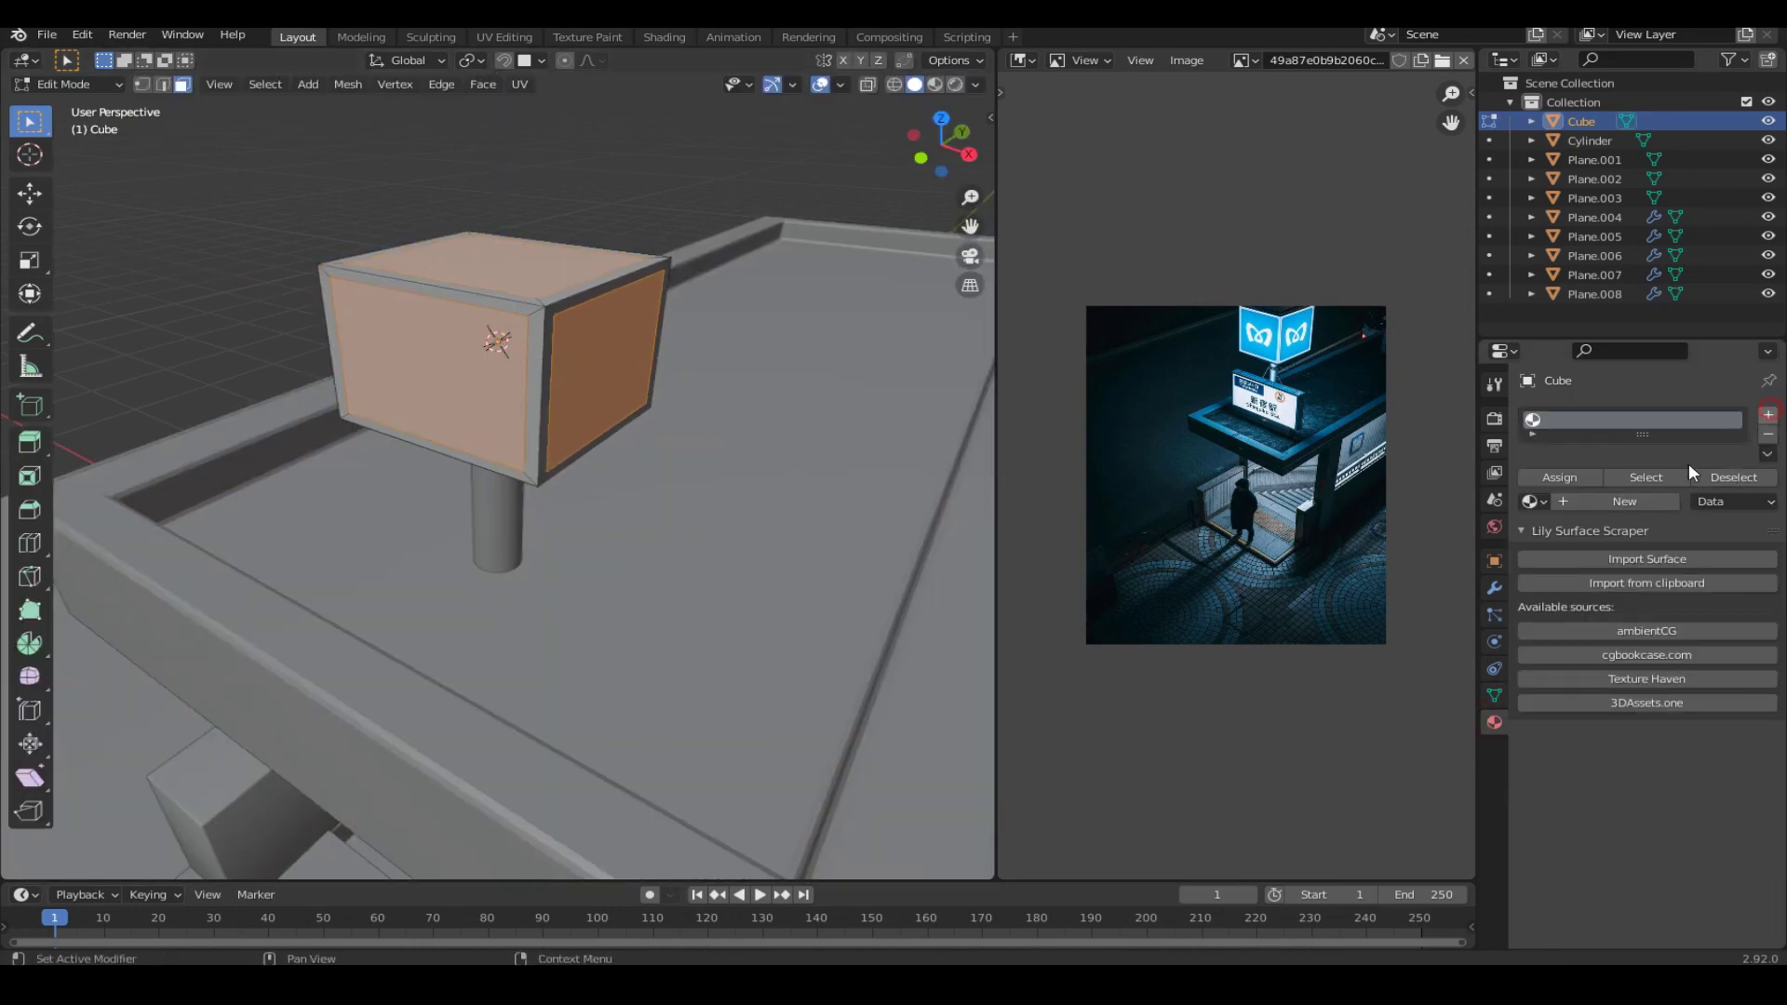
left_click(1769, 415)
left_click(1575, 546)
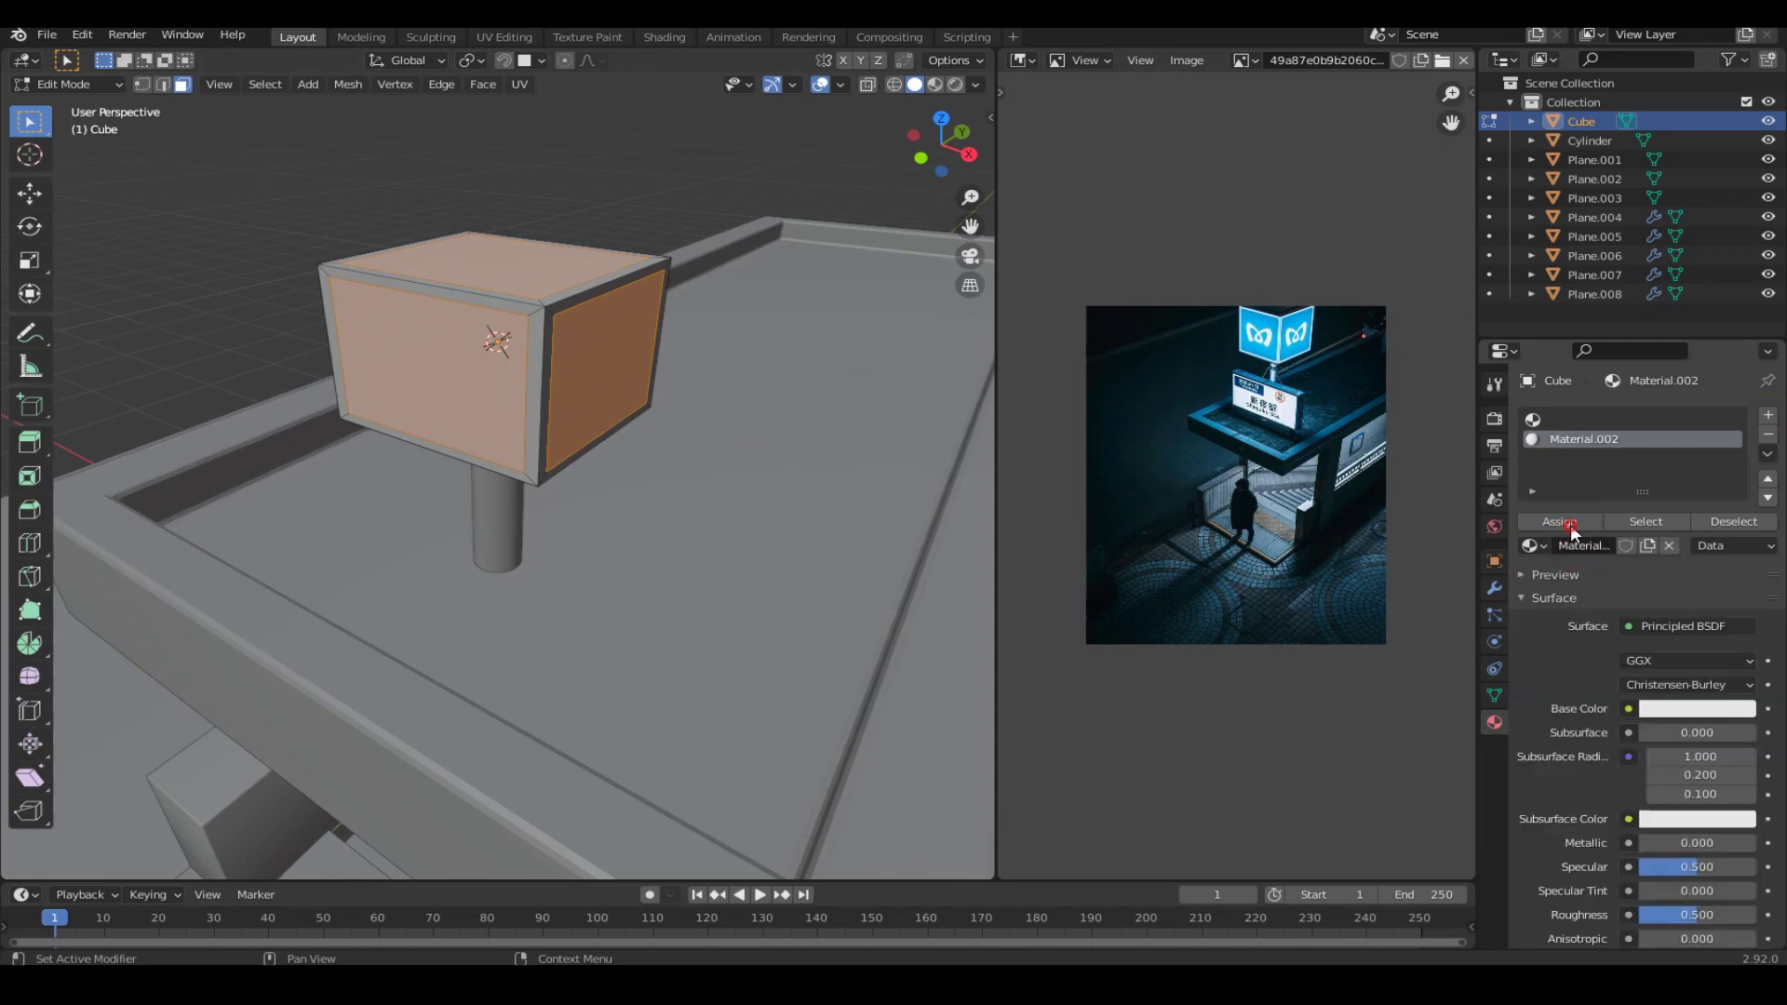
scroll(1578, 629, "down", 5)
scroll(1610, 660, "down", 5)
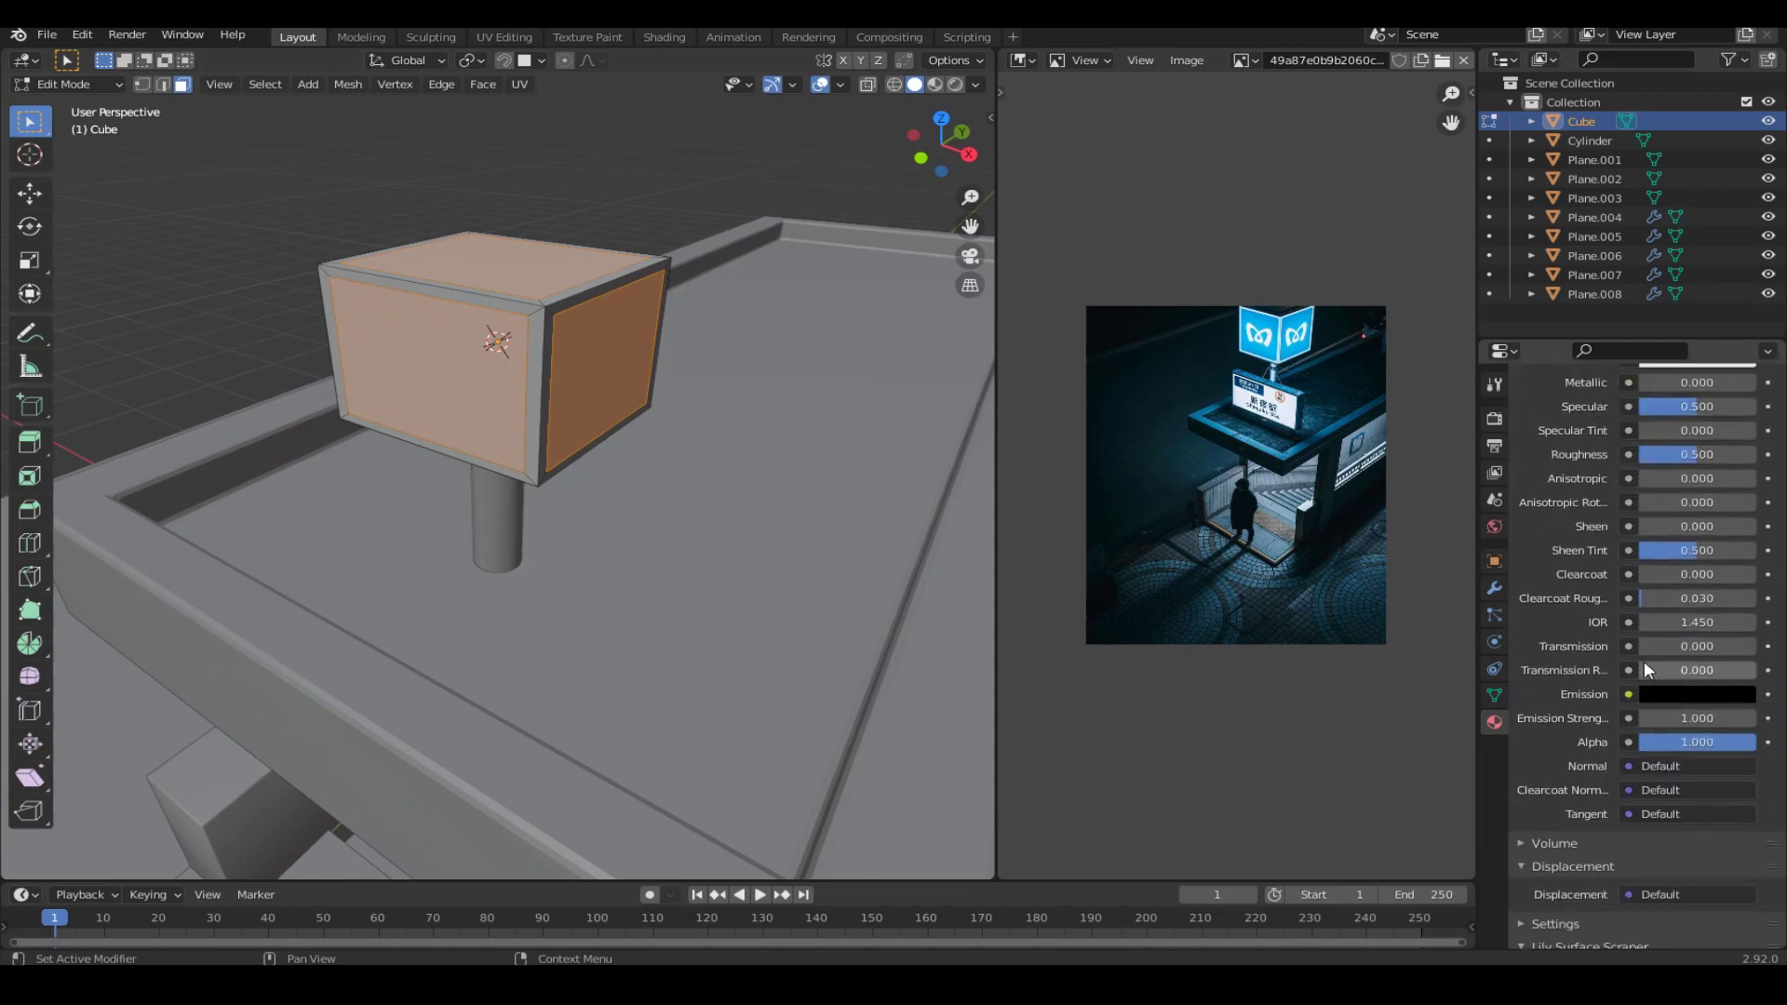
scroll(1565, 502, "up", 10)
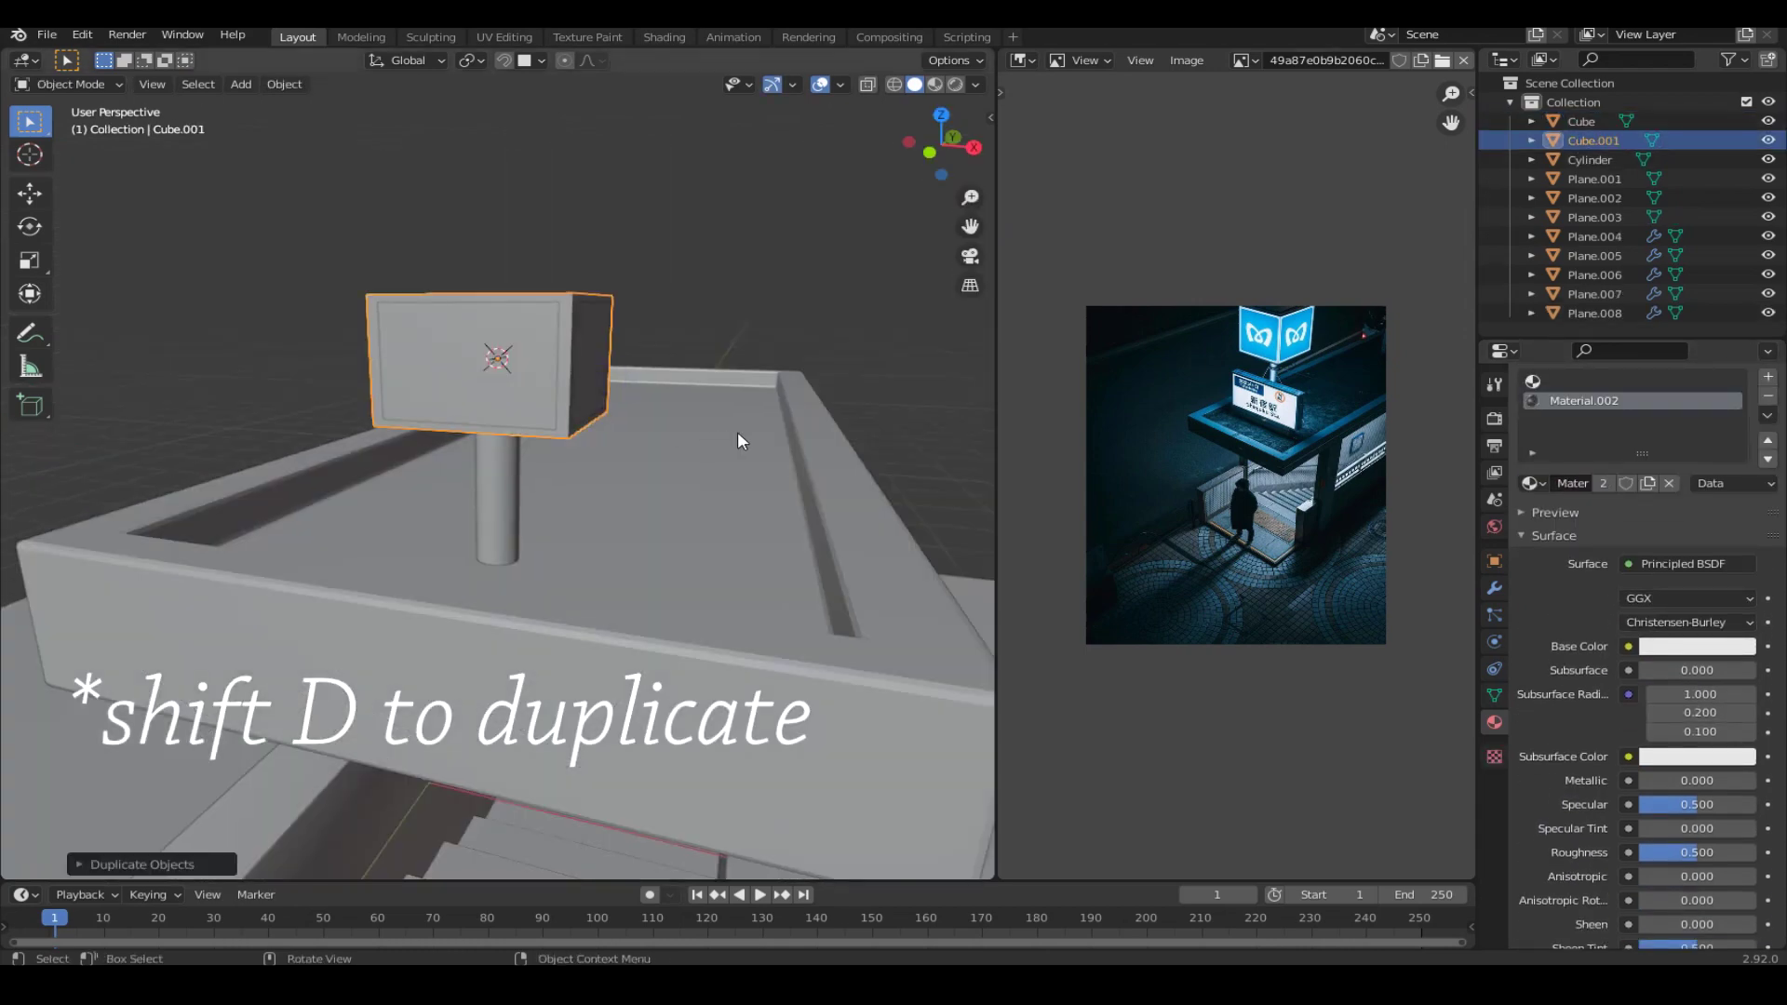
Scale the duplicate cube thinner and replace its material with a new Emission material, Material.003.
key("s")
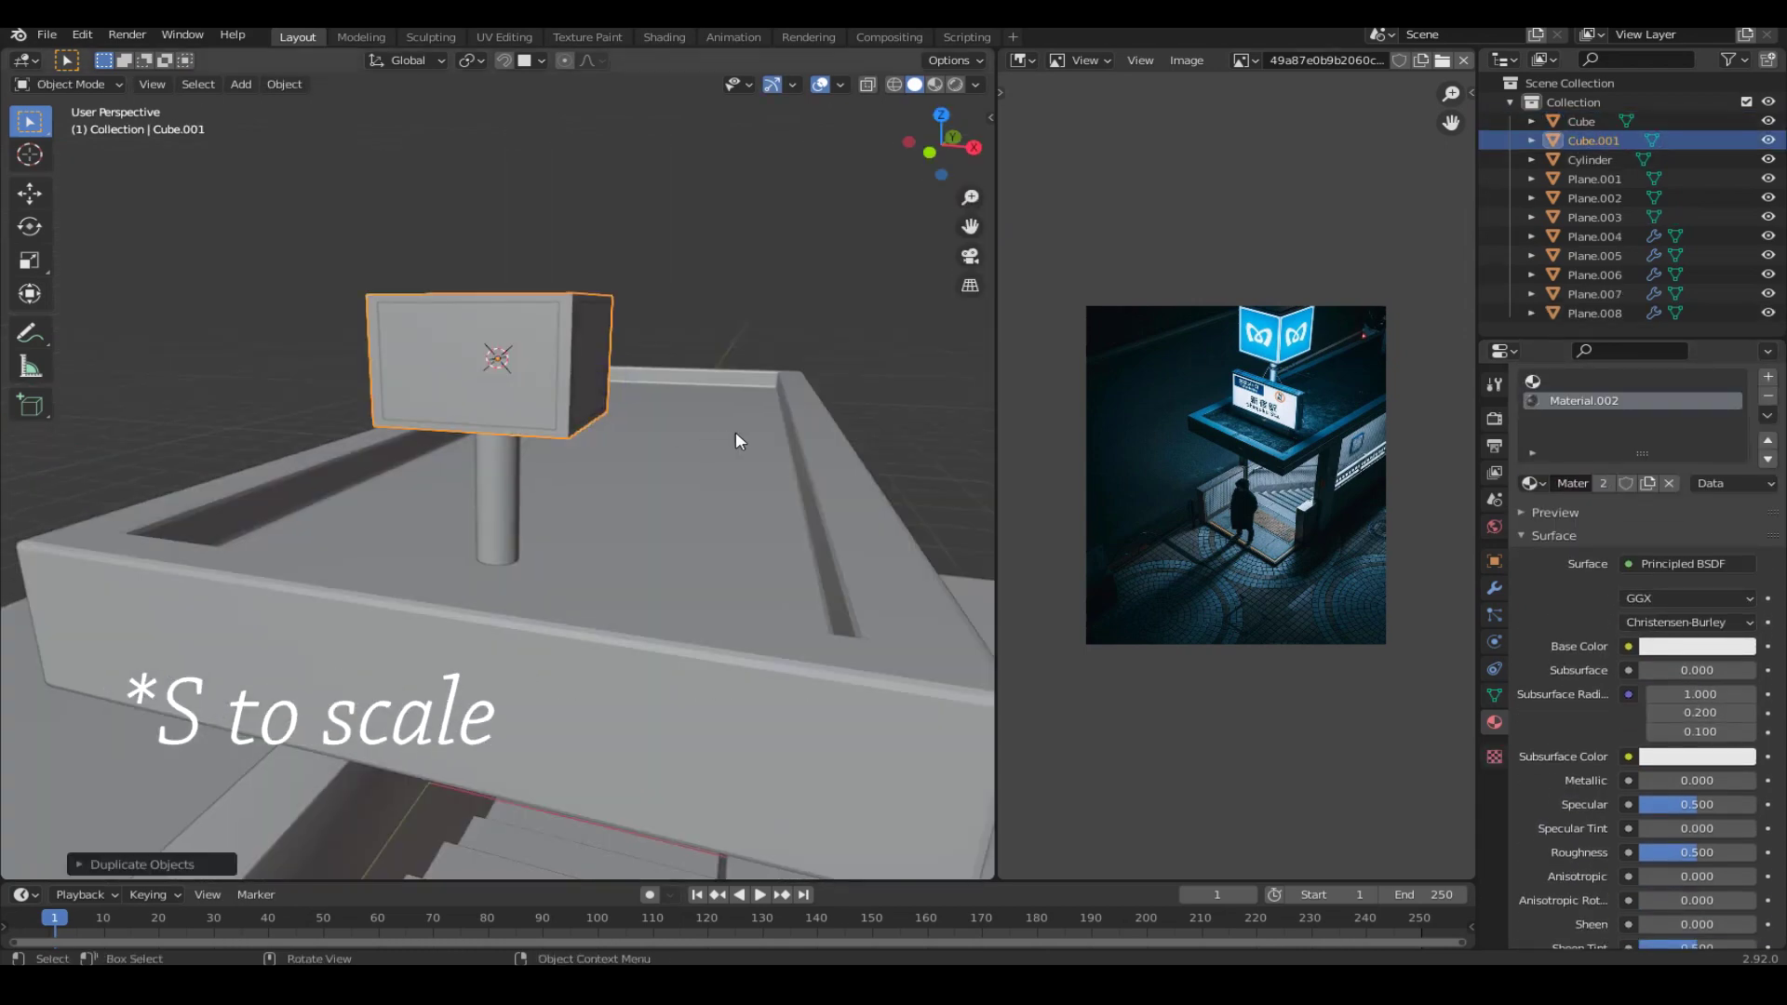
left_click(717, 428)
left_click(1765, 398)
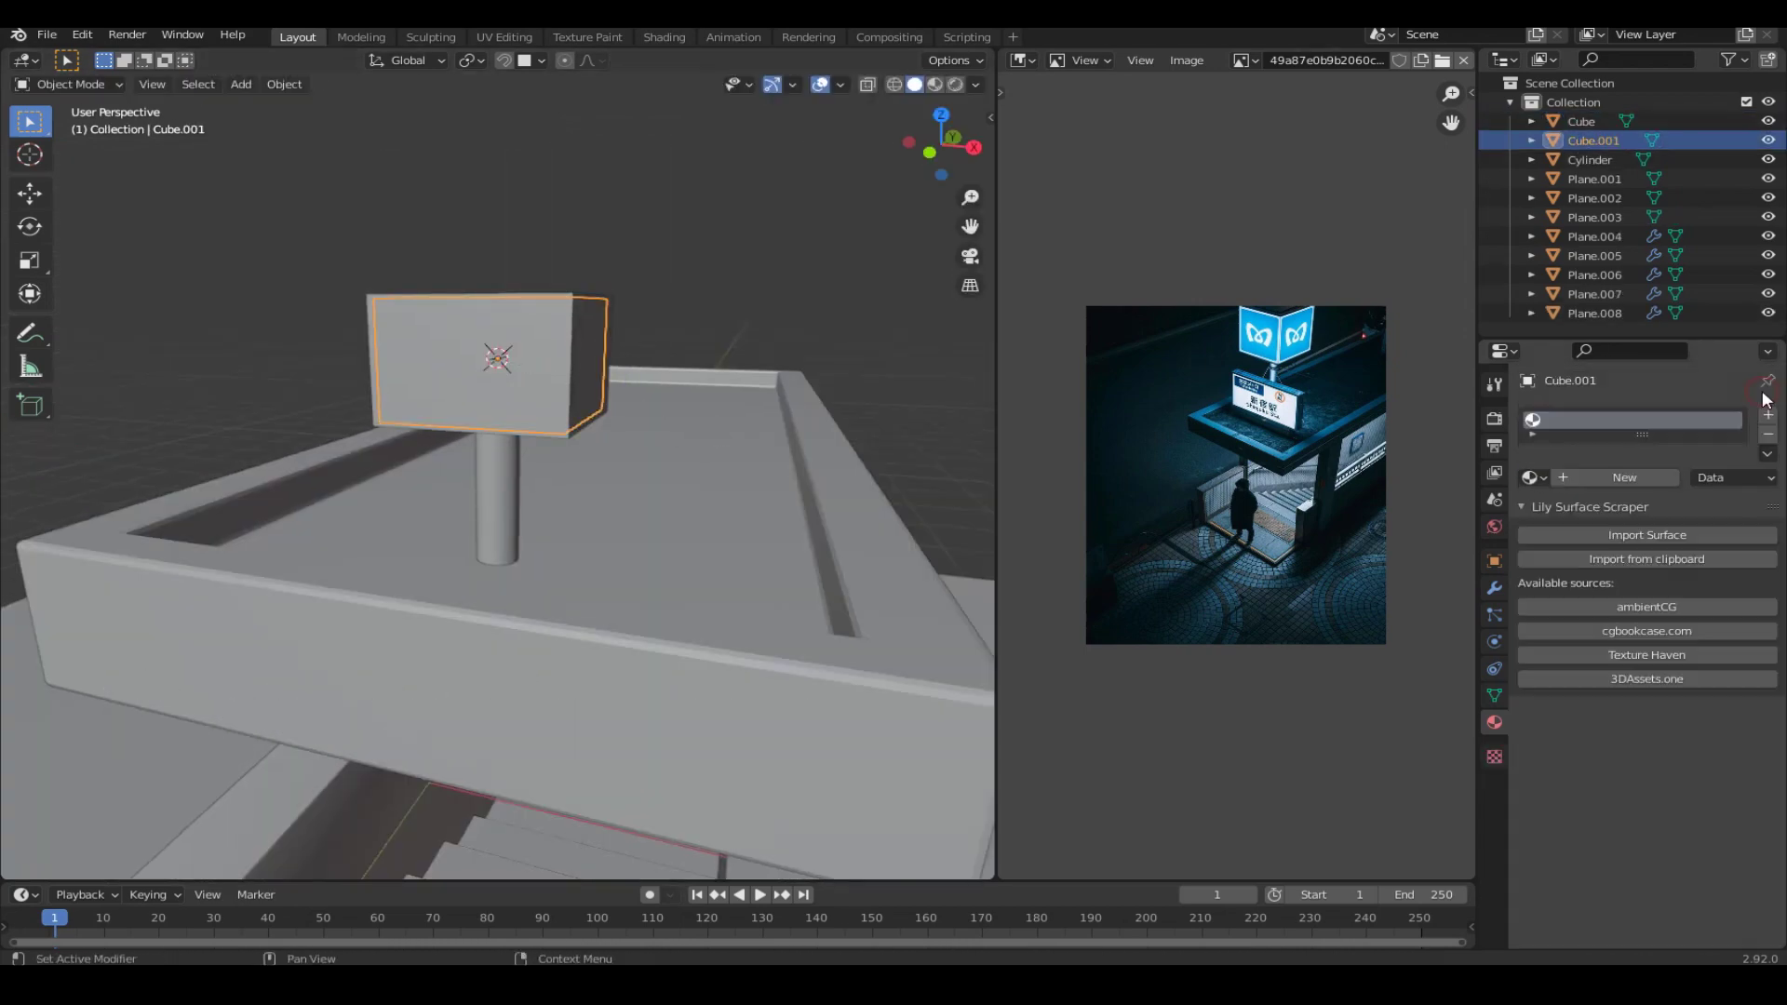
left_click(1565, 476)
left_click(1649, 557)
left_click(1650, 549)
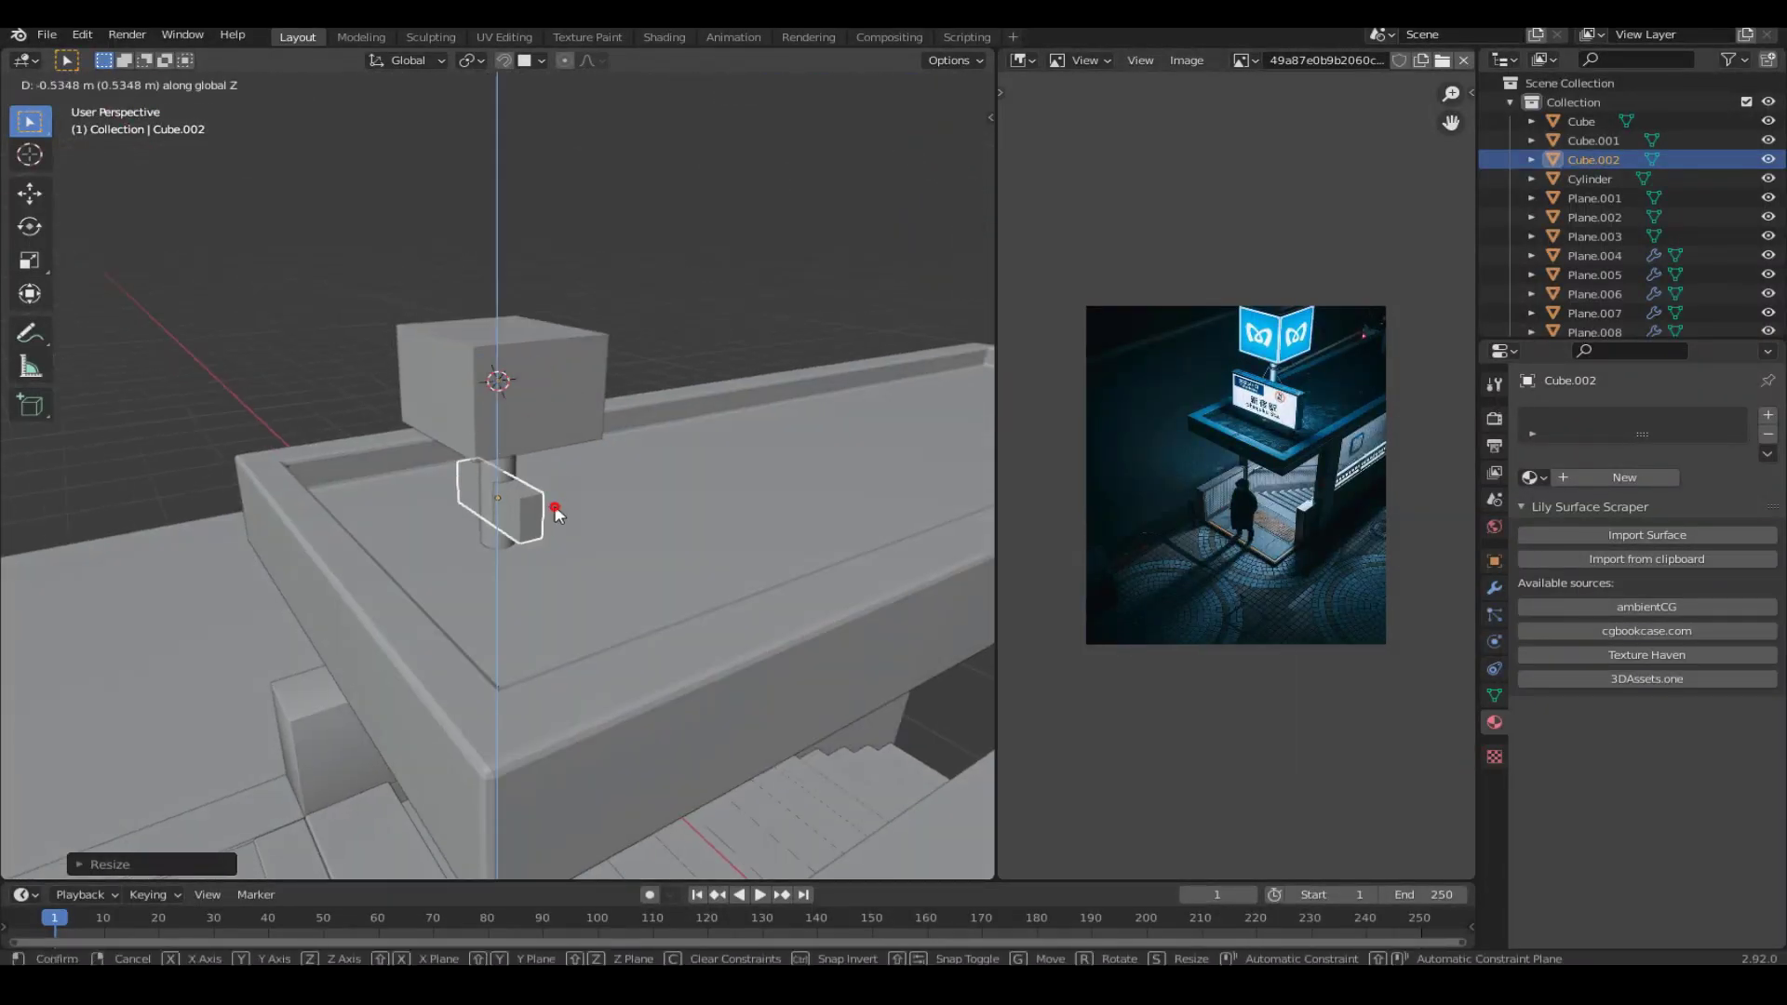
Move the new panel down the post and assign it Material.002.
key("g")
key("shift+z")
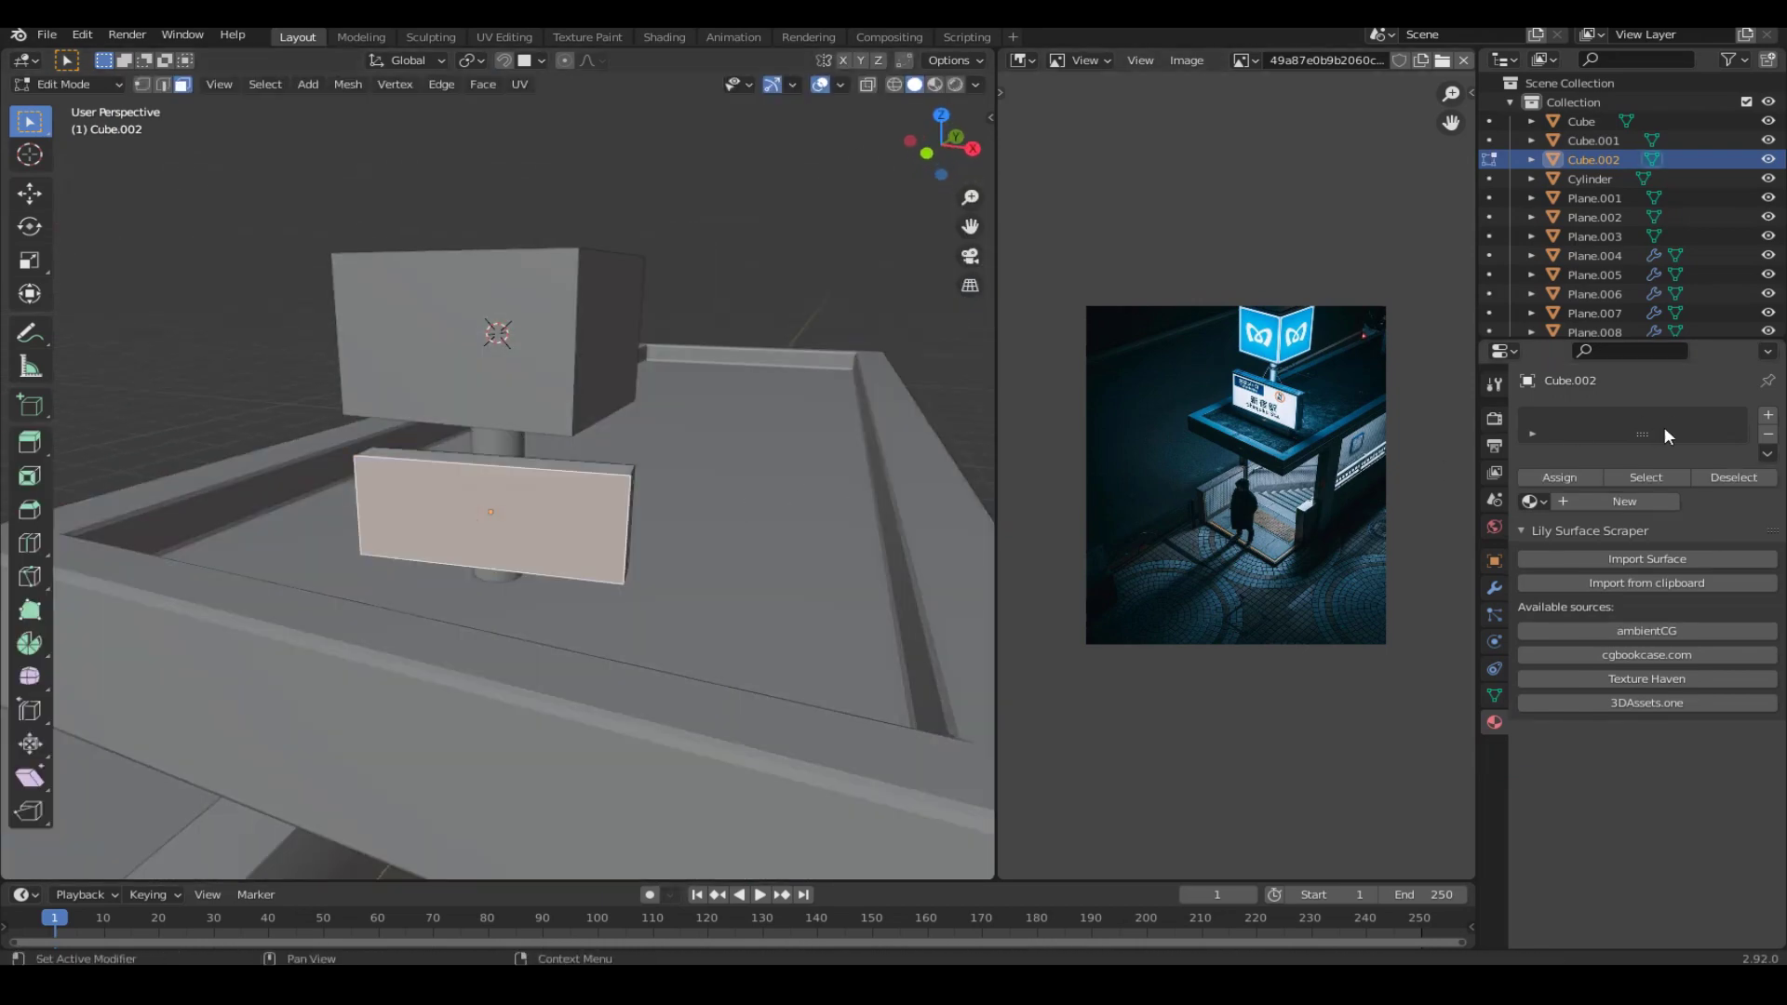
left_click(1767, 415)
left_click(1531, 545)
left_click(1340, 626)
key("Tab")
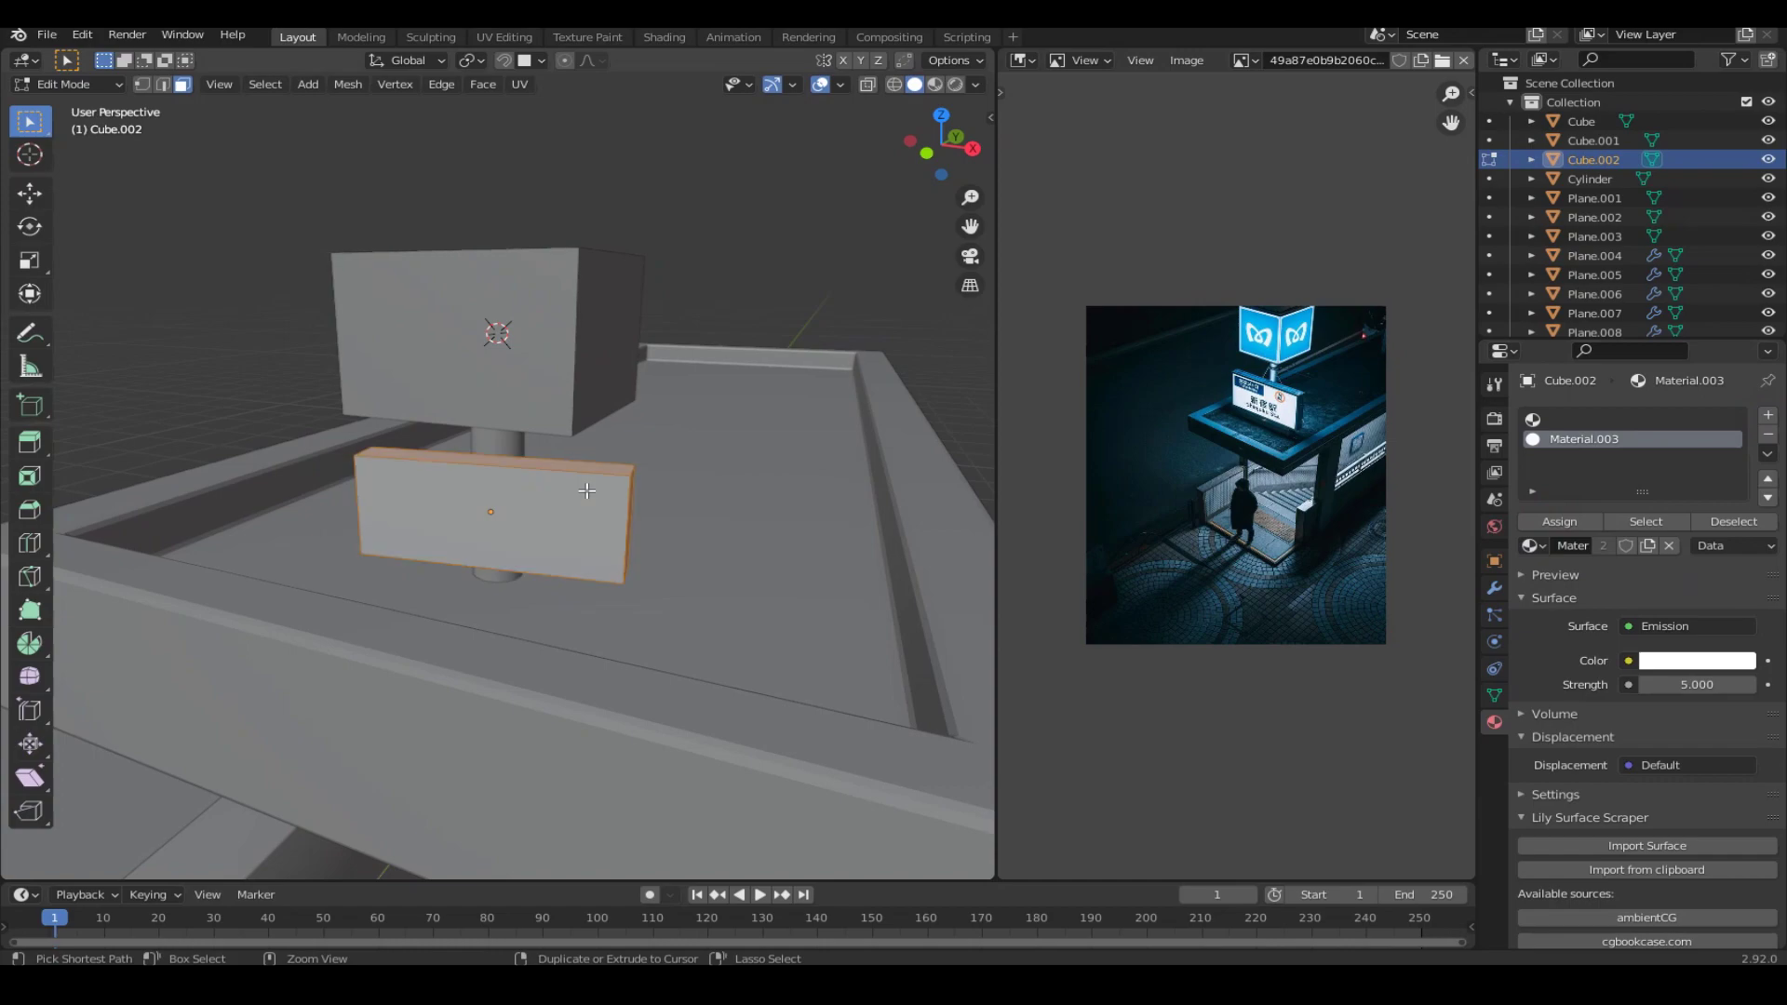
left_click(1529, 522)
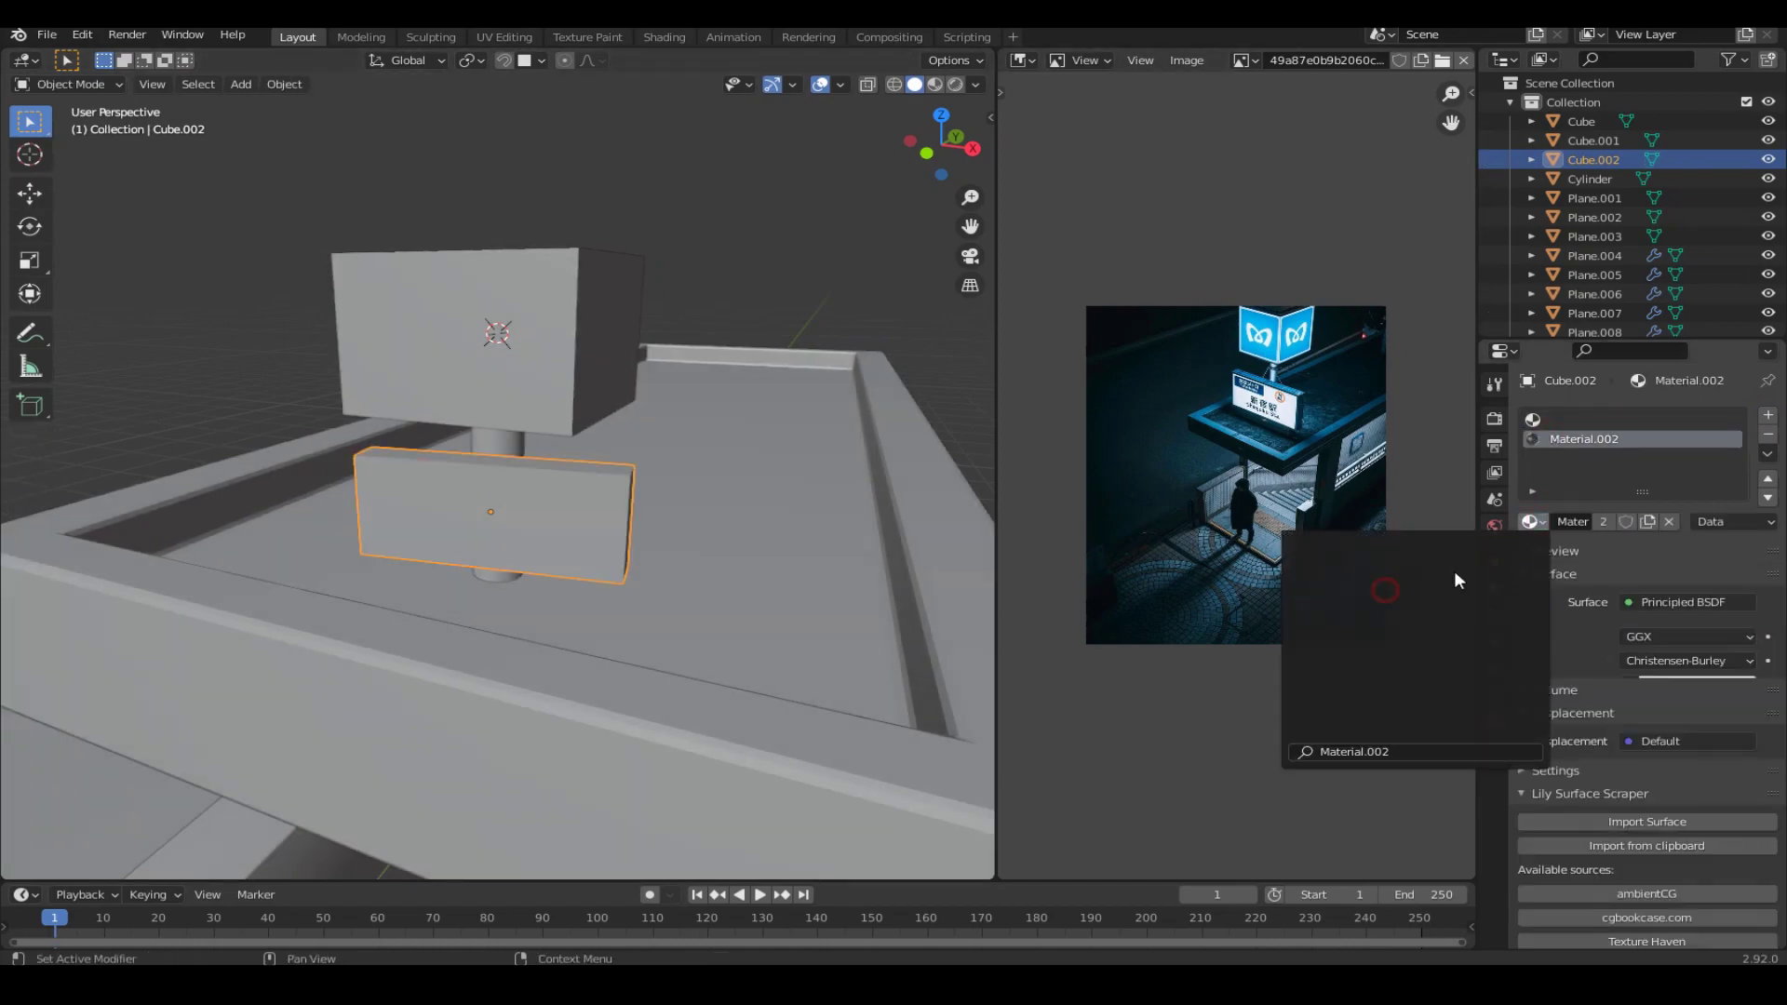
left_click(1453, 572)
key("z")
Add a slightly smaller inner copy with glowing Material.003, and preview in Rendered shading.
key("shift+d")
key("Escape")
key("s")
left_click(745, 551)
left_click(1531, 521)
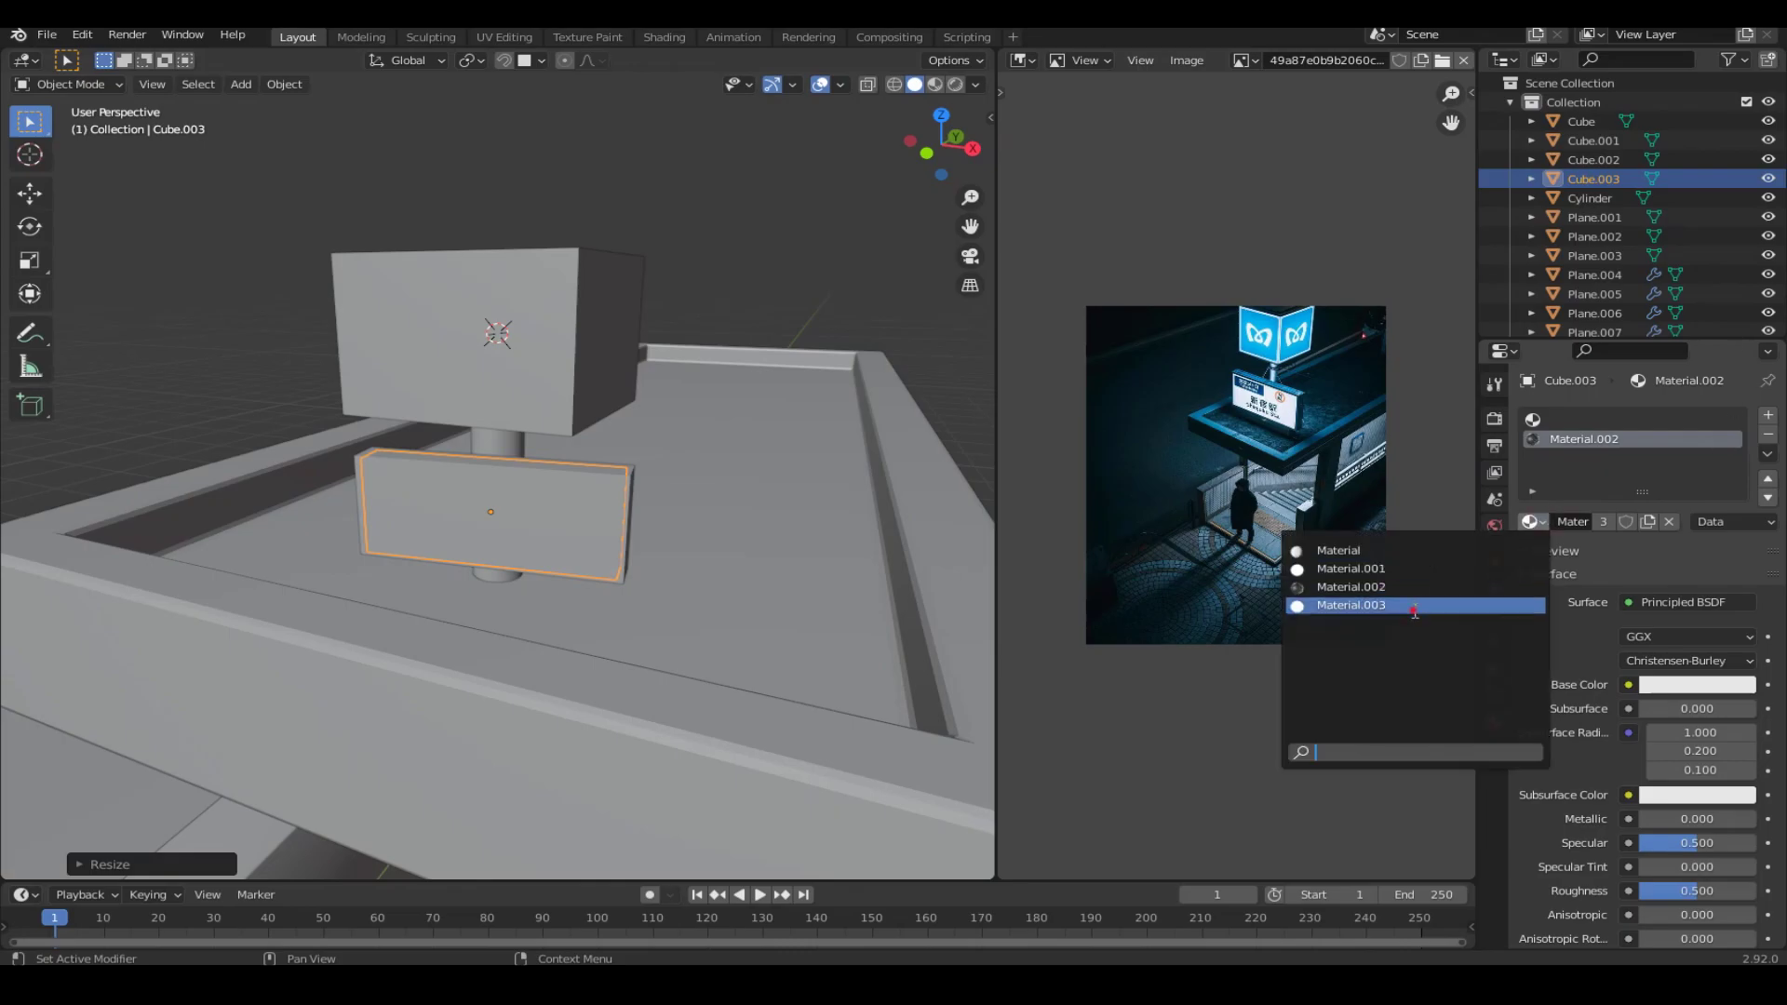
left_click(1413, 604)
key("z")
left_click(838, 279)
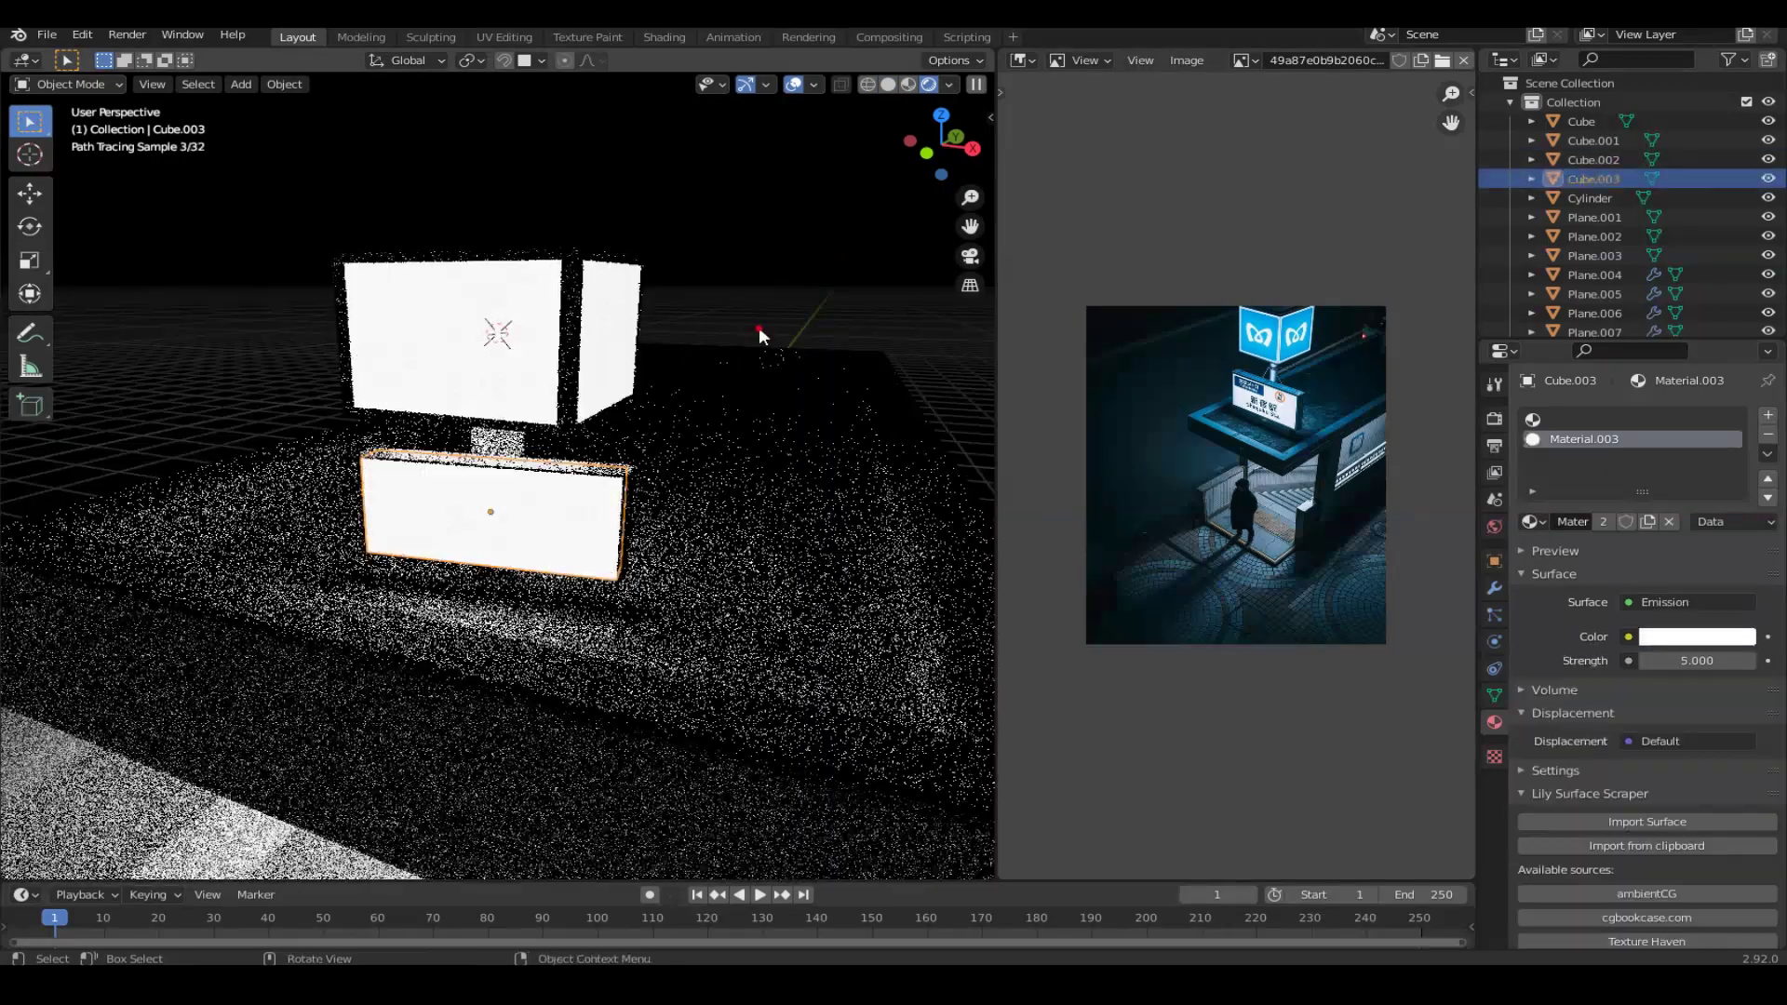
Snap the 3D cursor to the selected plane and add a new cube there.
scroll(759, 335, "down", 3)
key("shift+s")
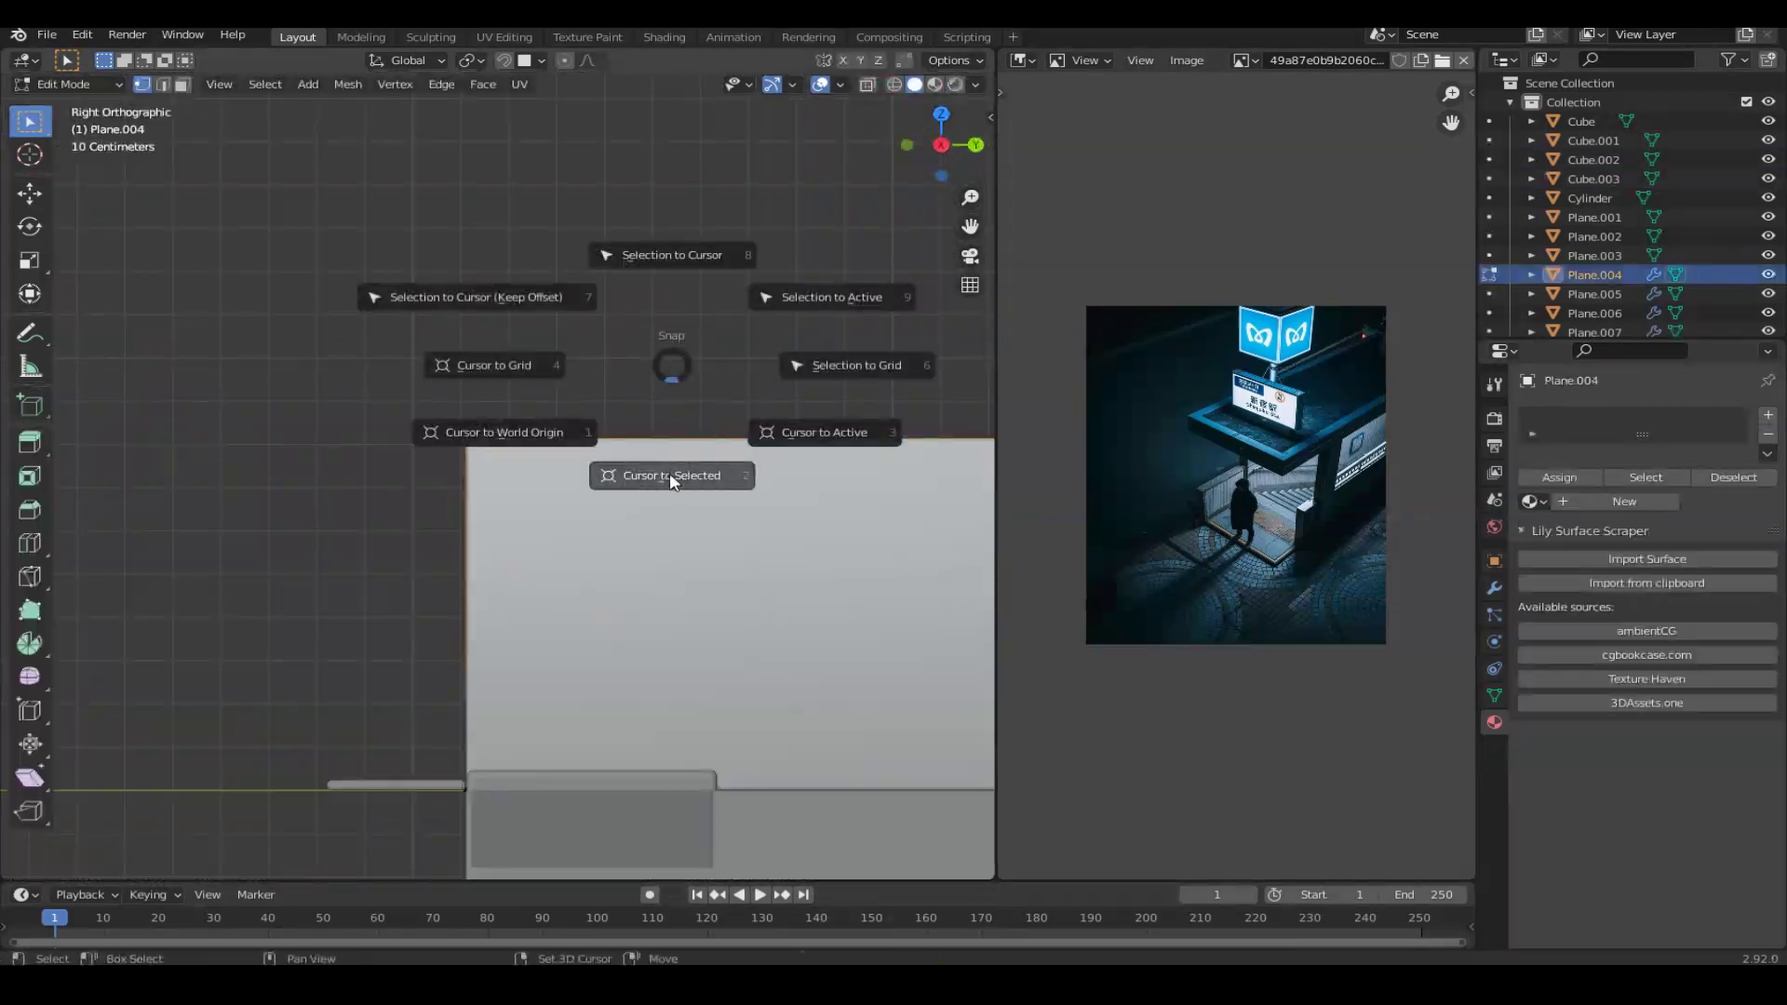
left_click(670, 480)
key("Tab")
key("shift+a")
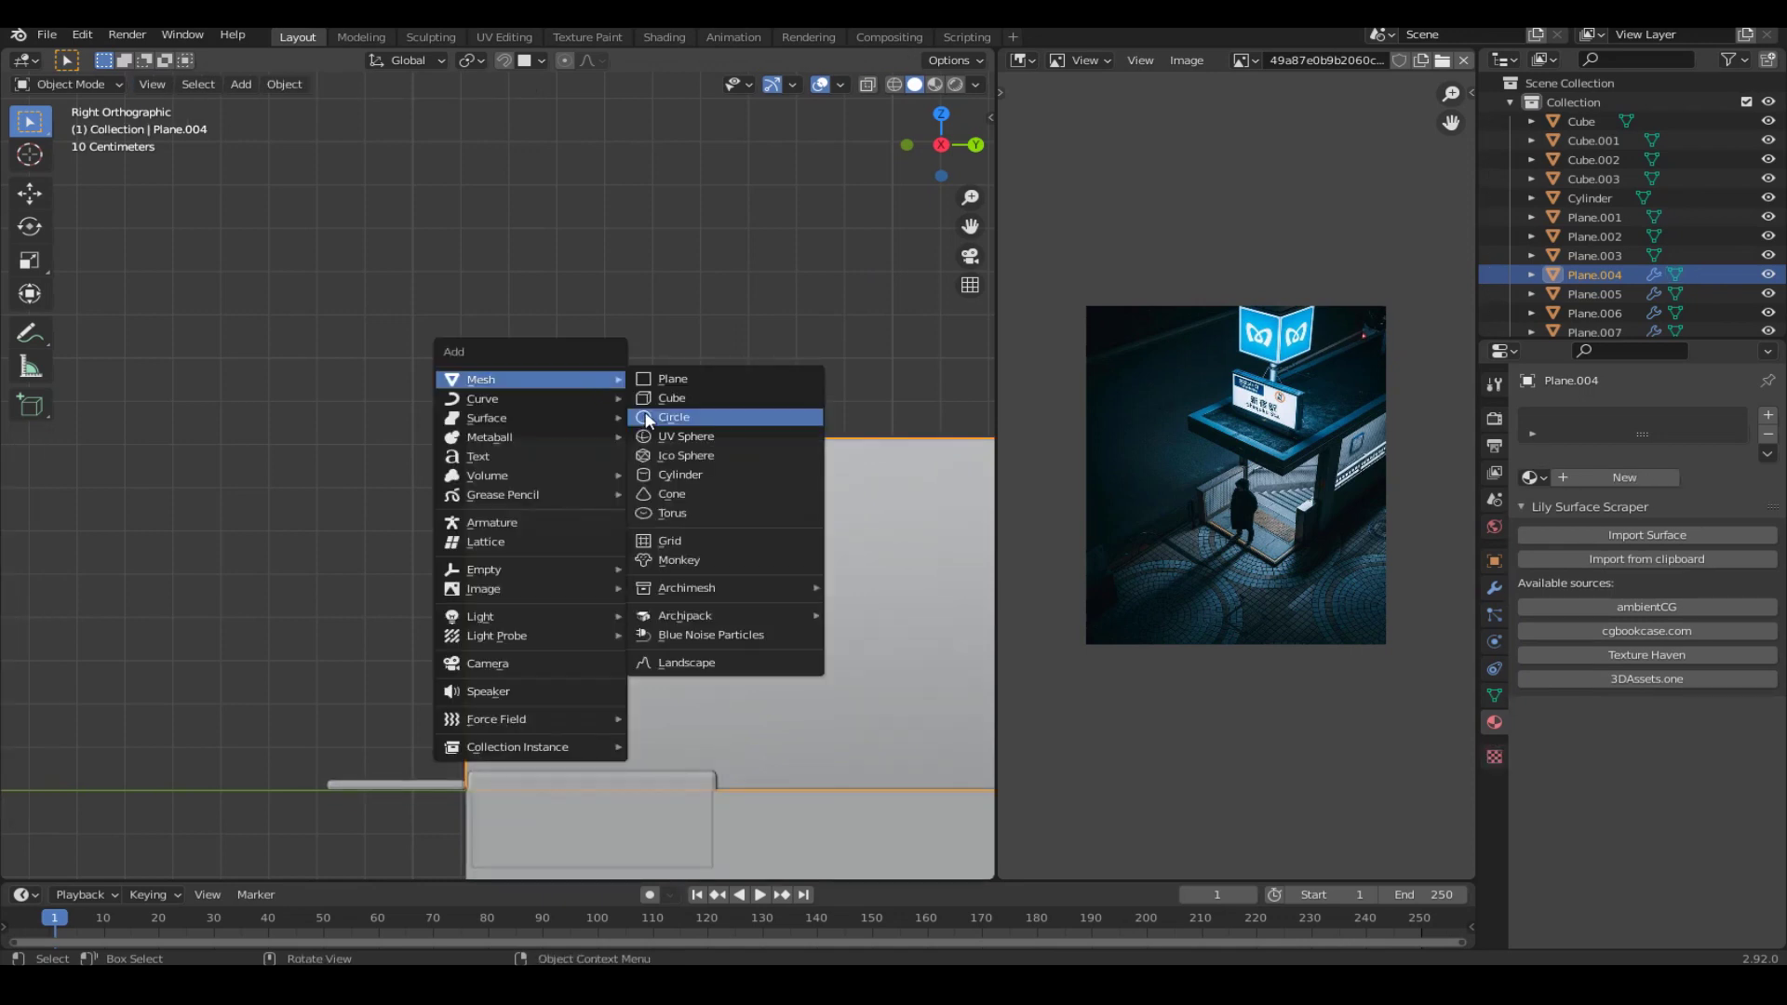
left_click(649, 398)
scroll(656, 474, "down", 3)
key("Tab")
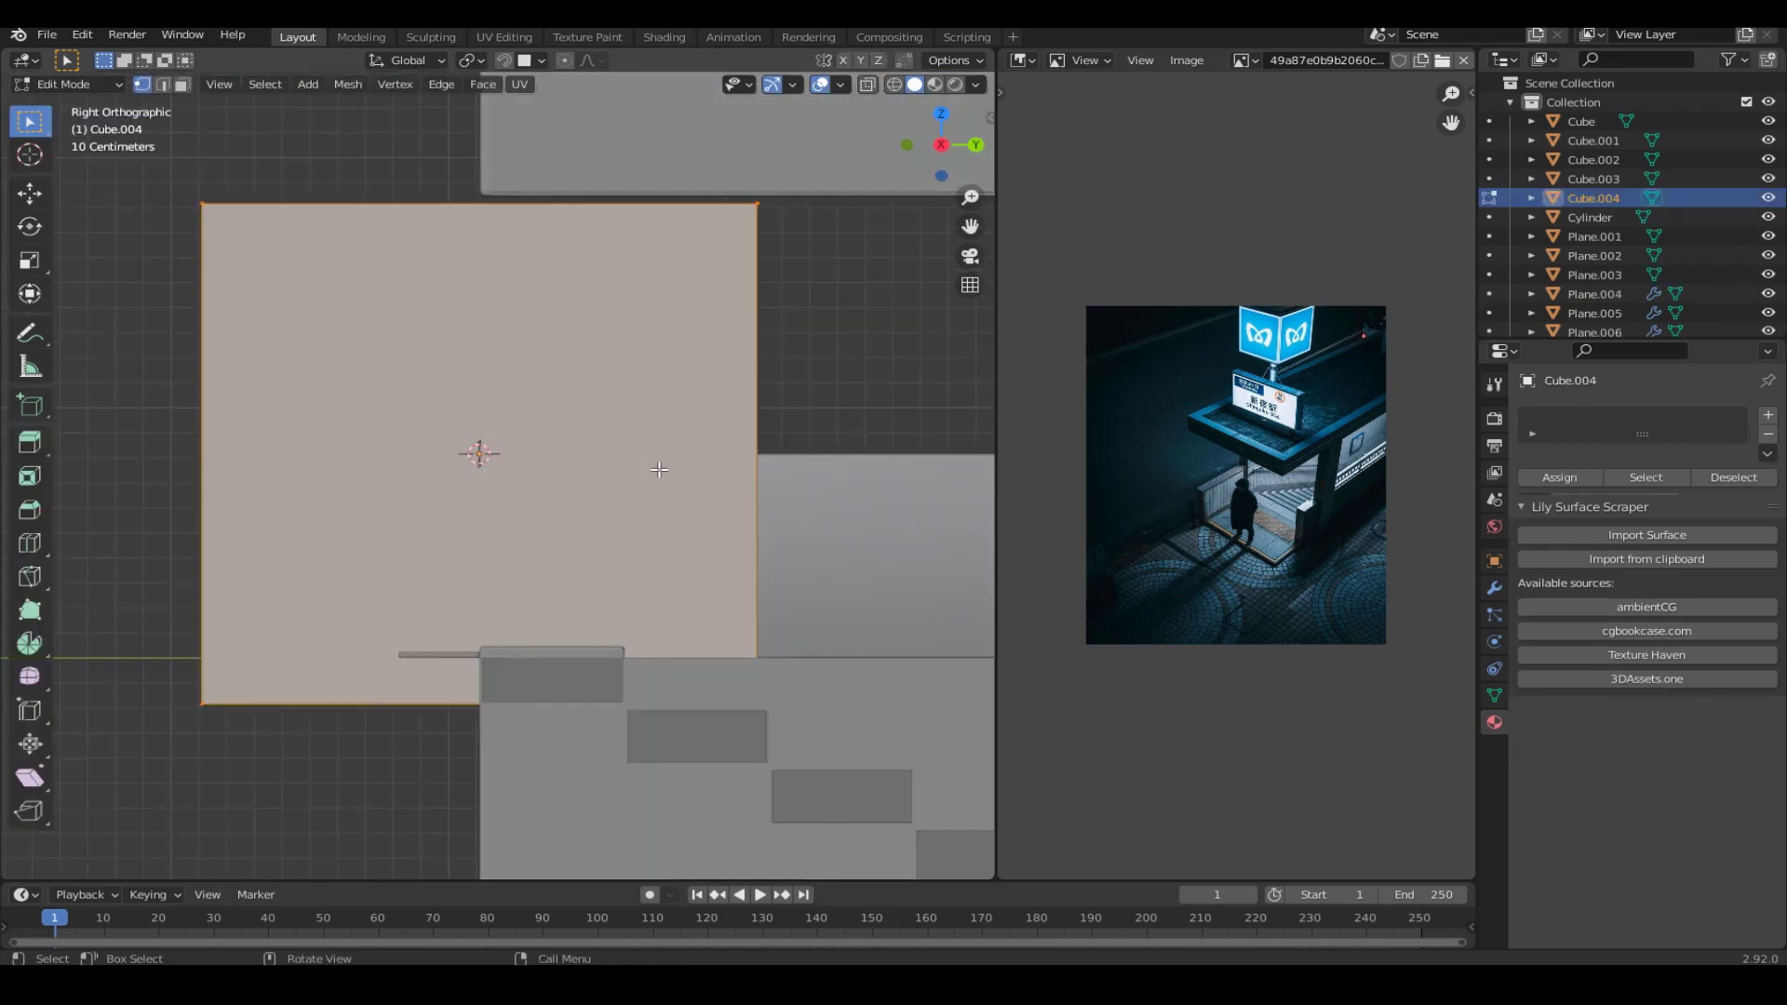
In wireframe, merge the cube into one vertex at the stair top and extrude it along the stairs.
key("z")
left_click(609, 477)
scroll(610, 477, "down", 2)
key("alt+m")
left_click(638, 480)
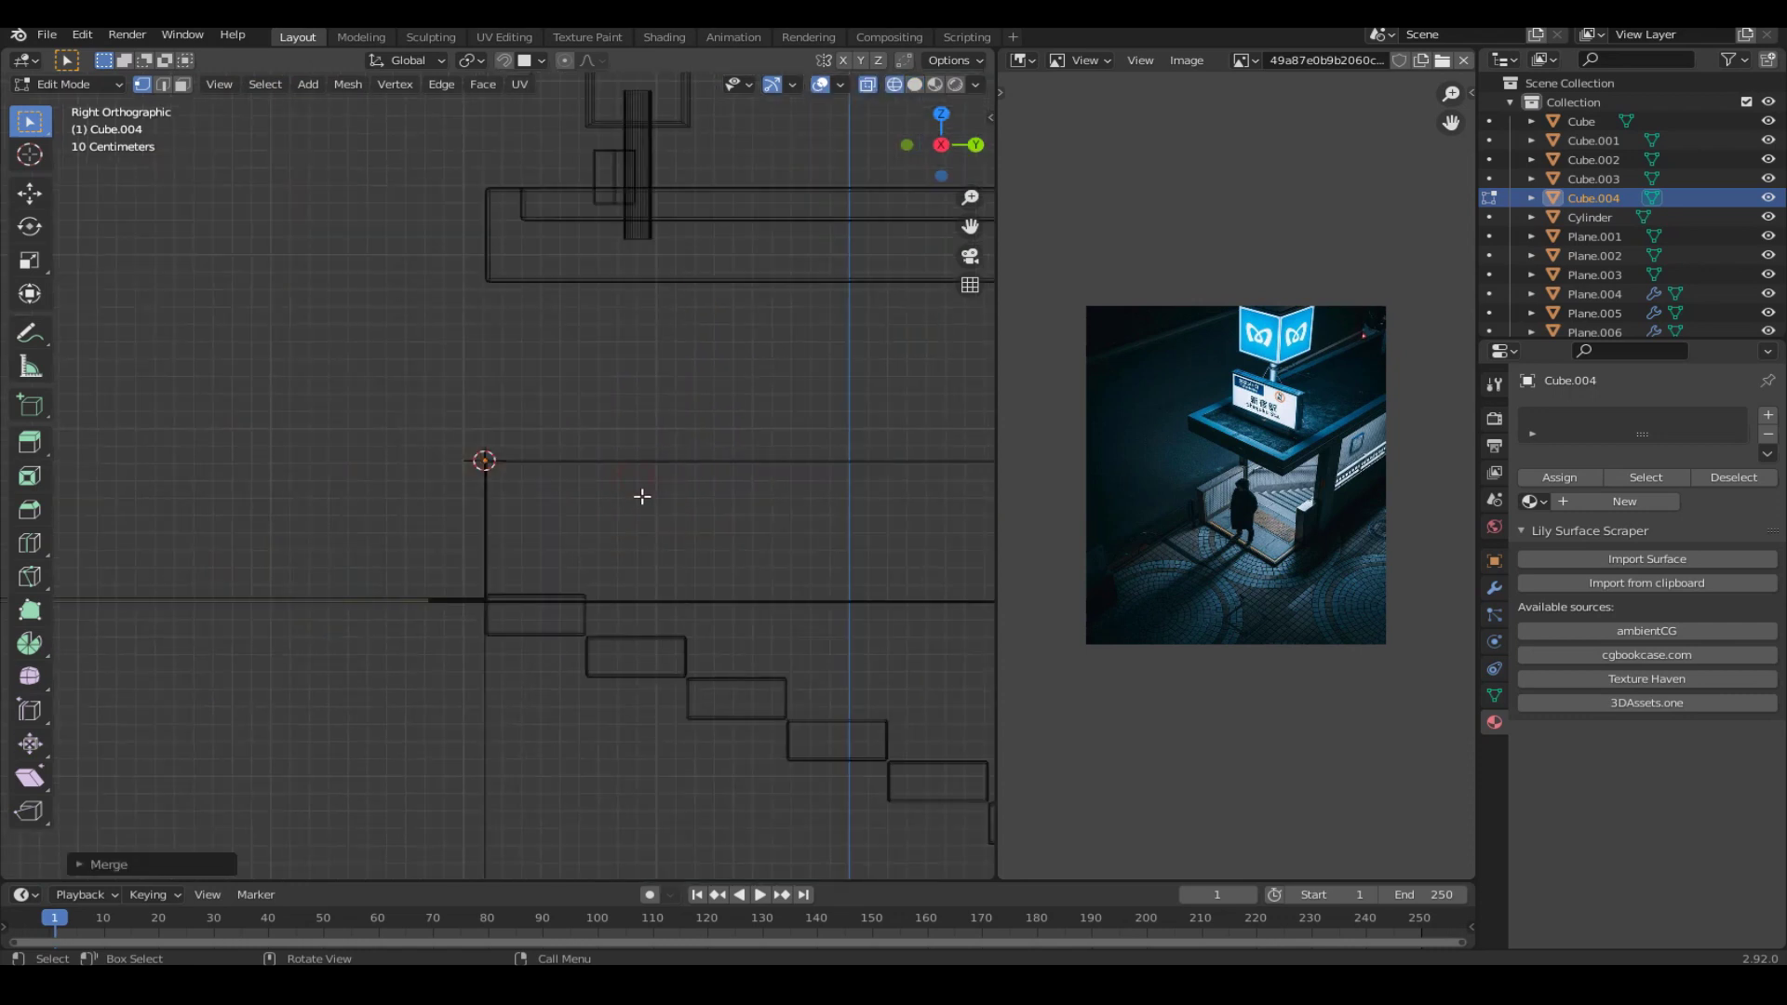
scroll(651, 479, "up", 2)
key("g")
left_click(727, 566)
scroll(558, 581, "down", 3)
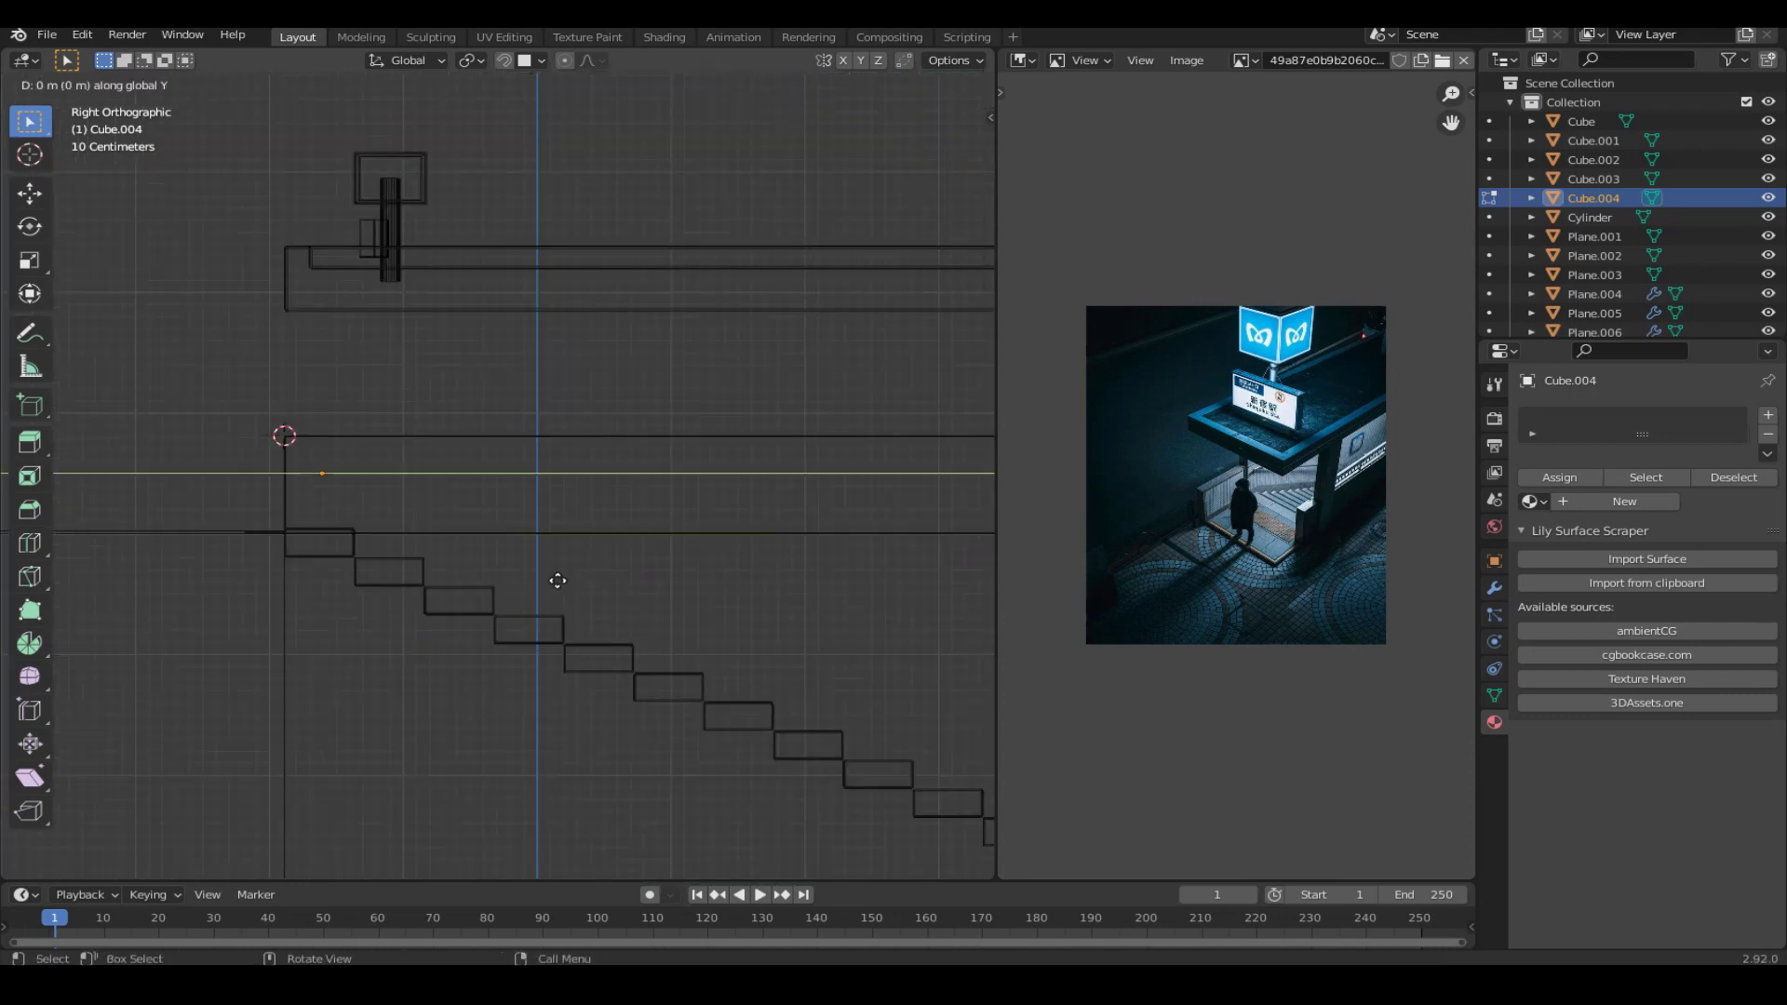
left_click(680, 596)
scroll(652, 600, "down", 2)
scroll(578, 605, "down", 1)
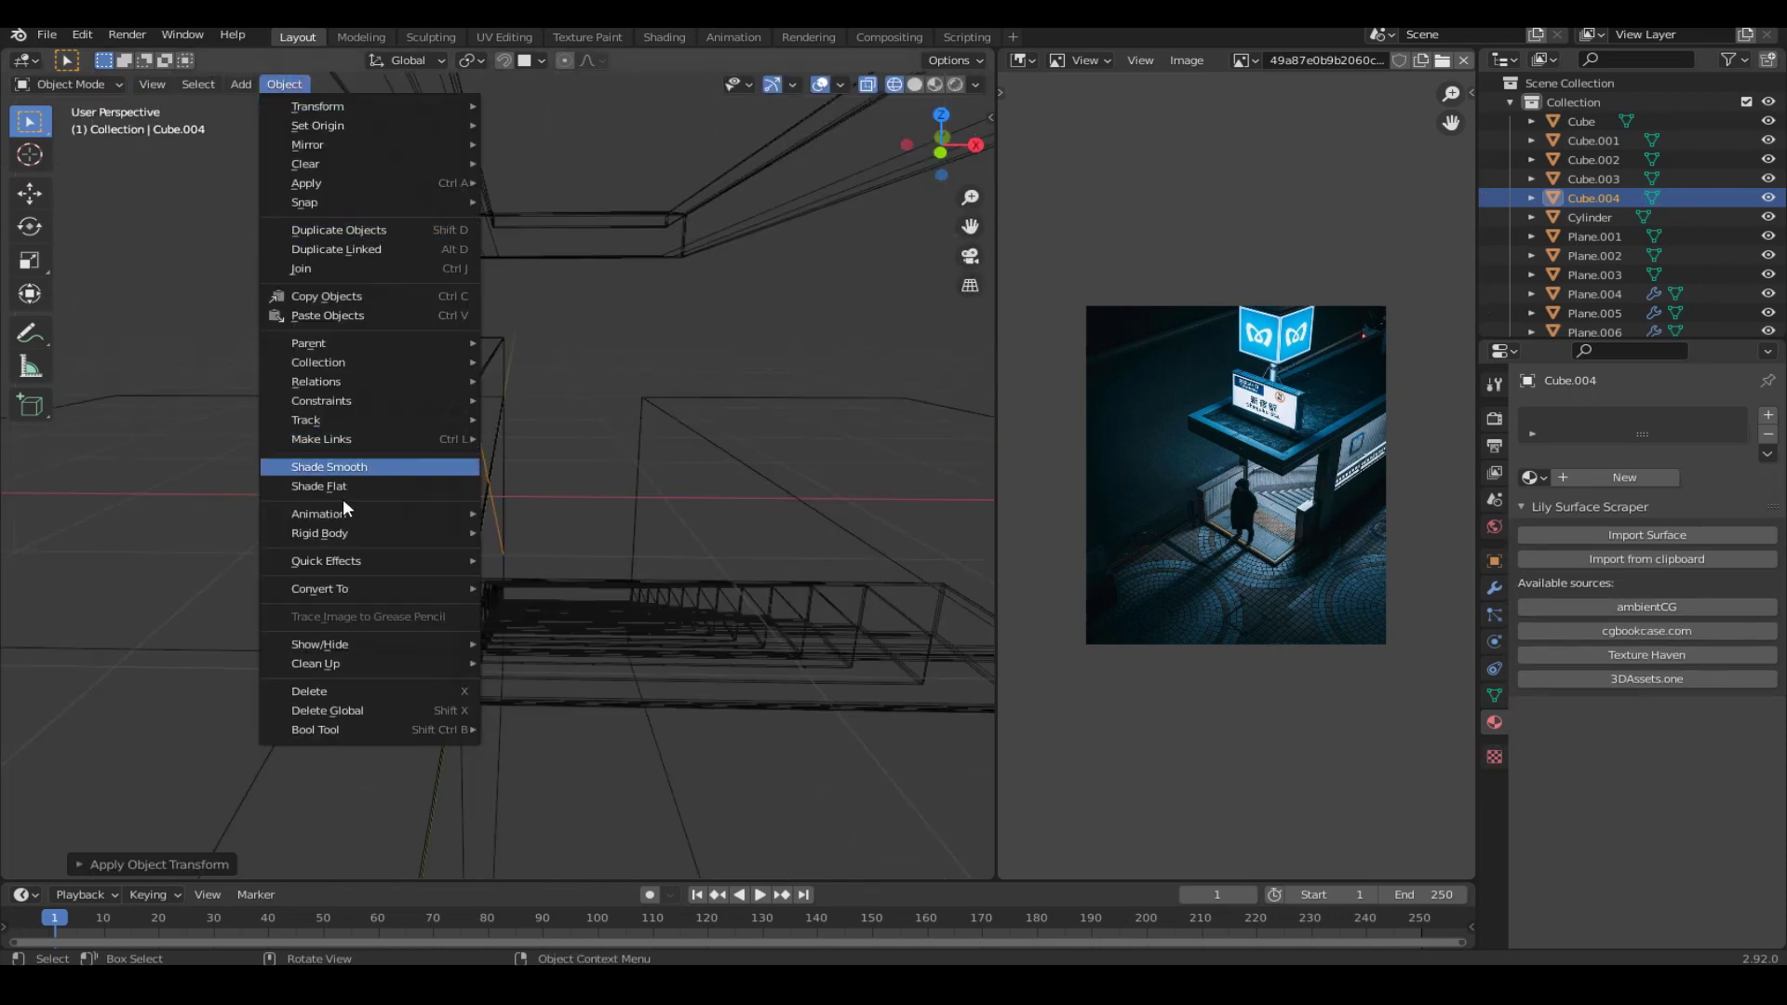
Convert the vertex path to a curve with a 0.041 m bevel depth.
left_click(546, 595)
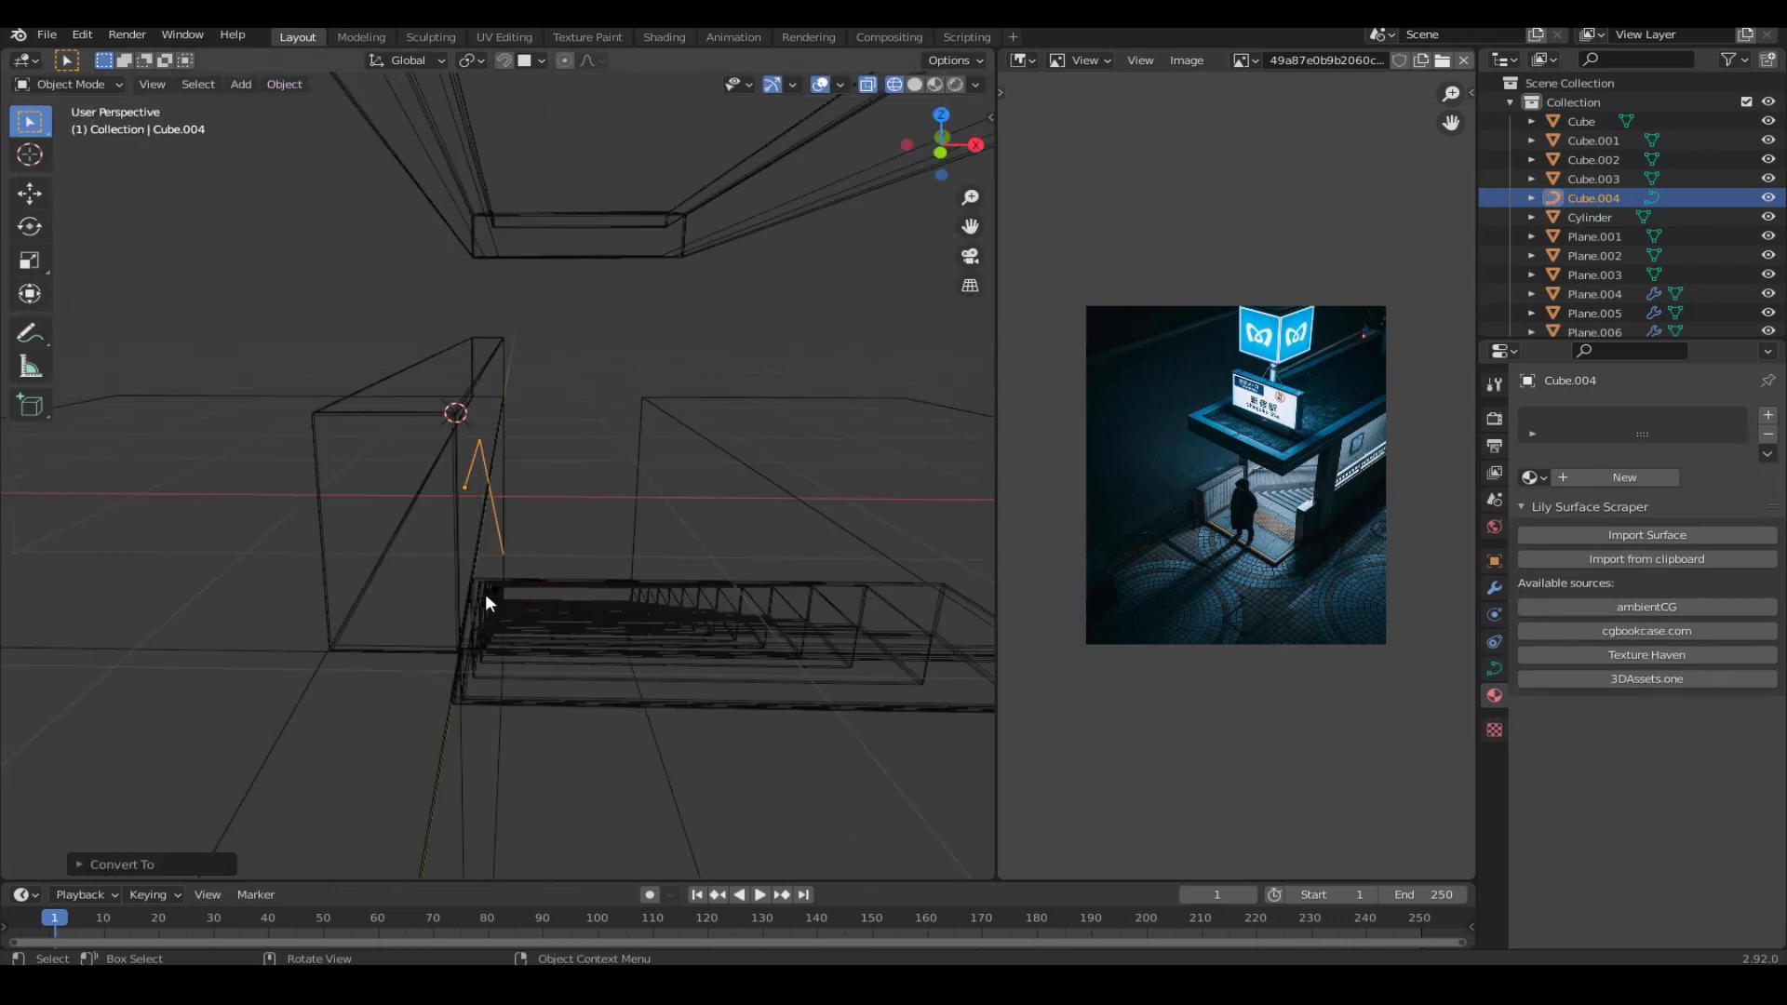
left_click(1493, 670)
left_click(1566, 749)
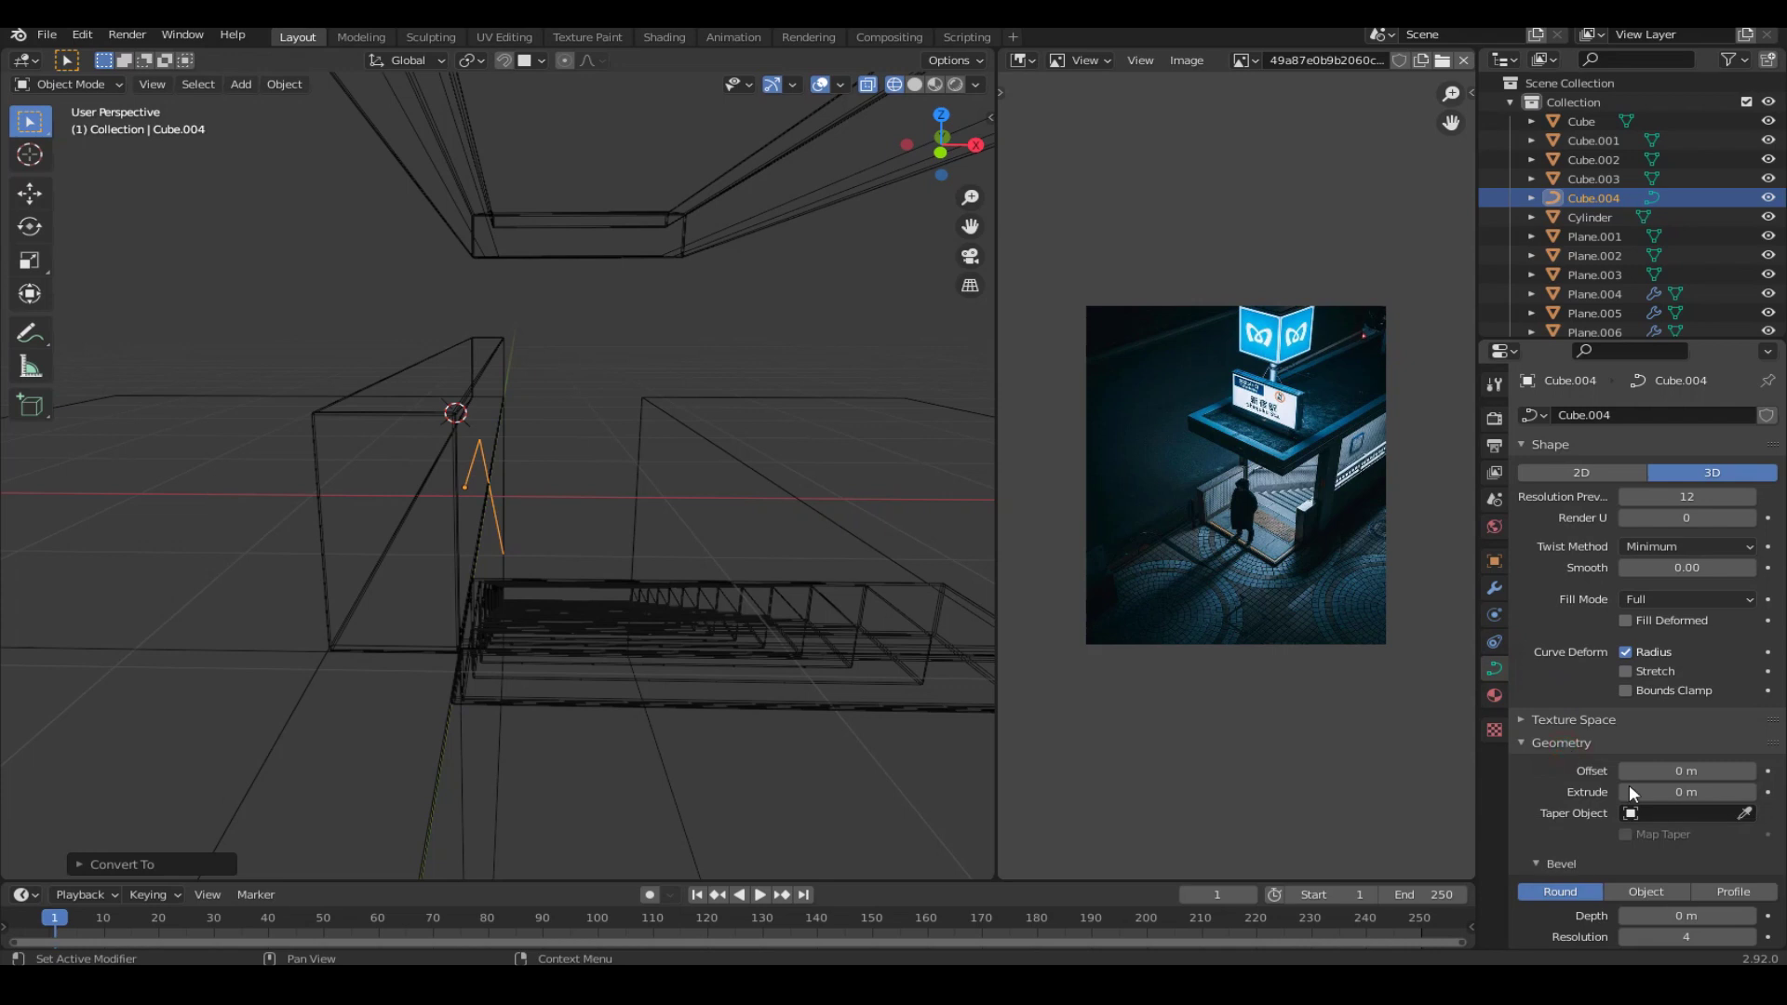
scroll(1638, 744, "down", 5)
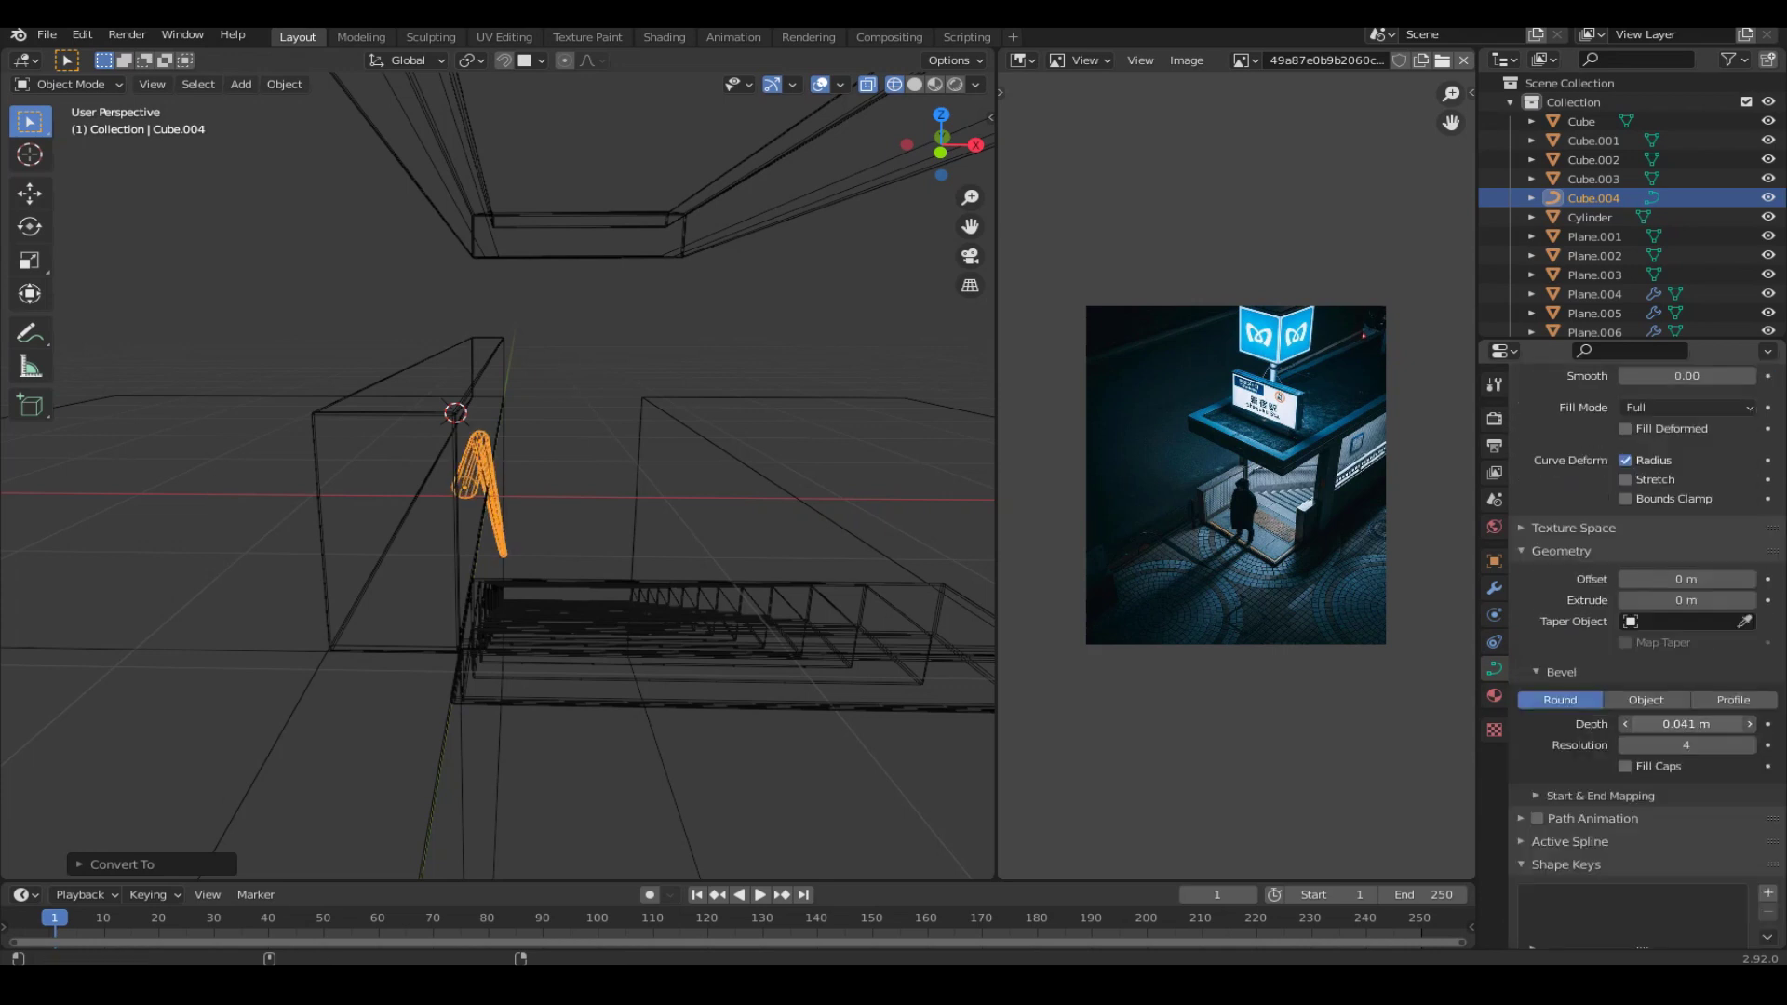
Duplicate the handrail tube and move the copy into place as a second rail.
key("shift+d")
key("z")
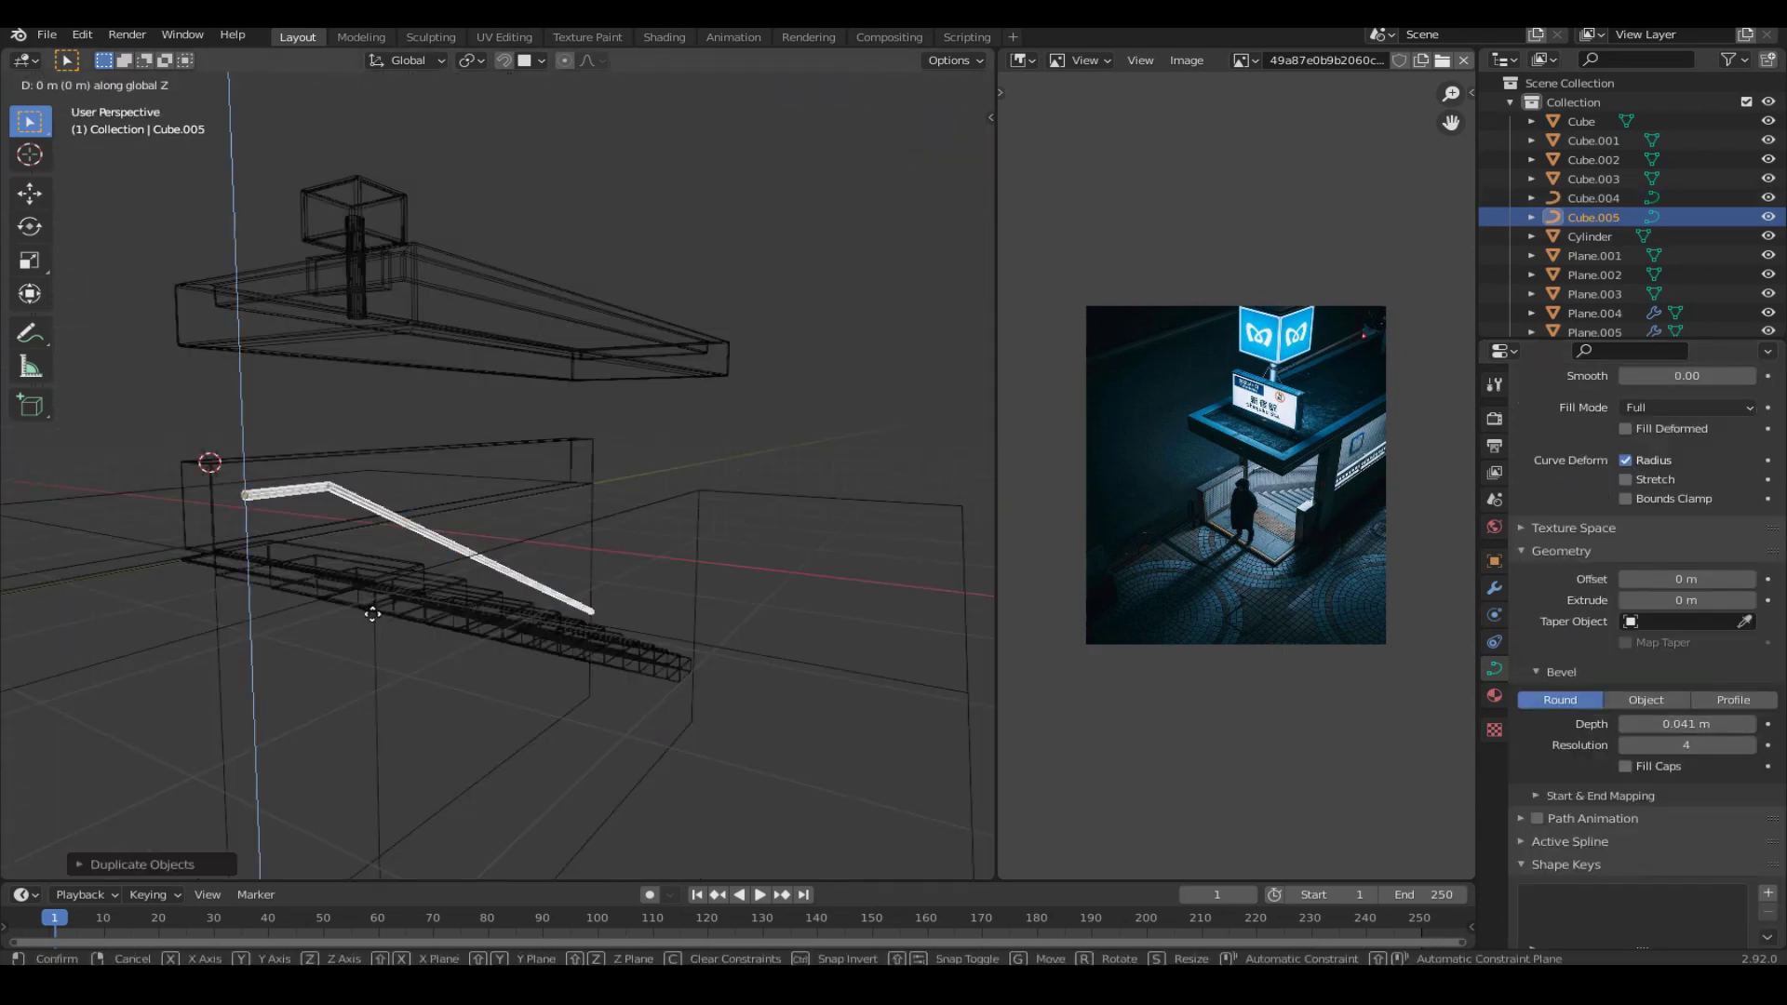
left_click(486, 505)
key("KP_Decimal")
key("g")
key("z")
key("z")
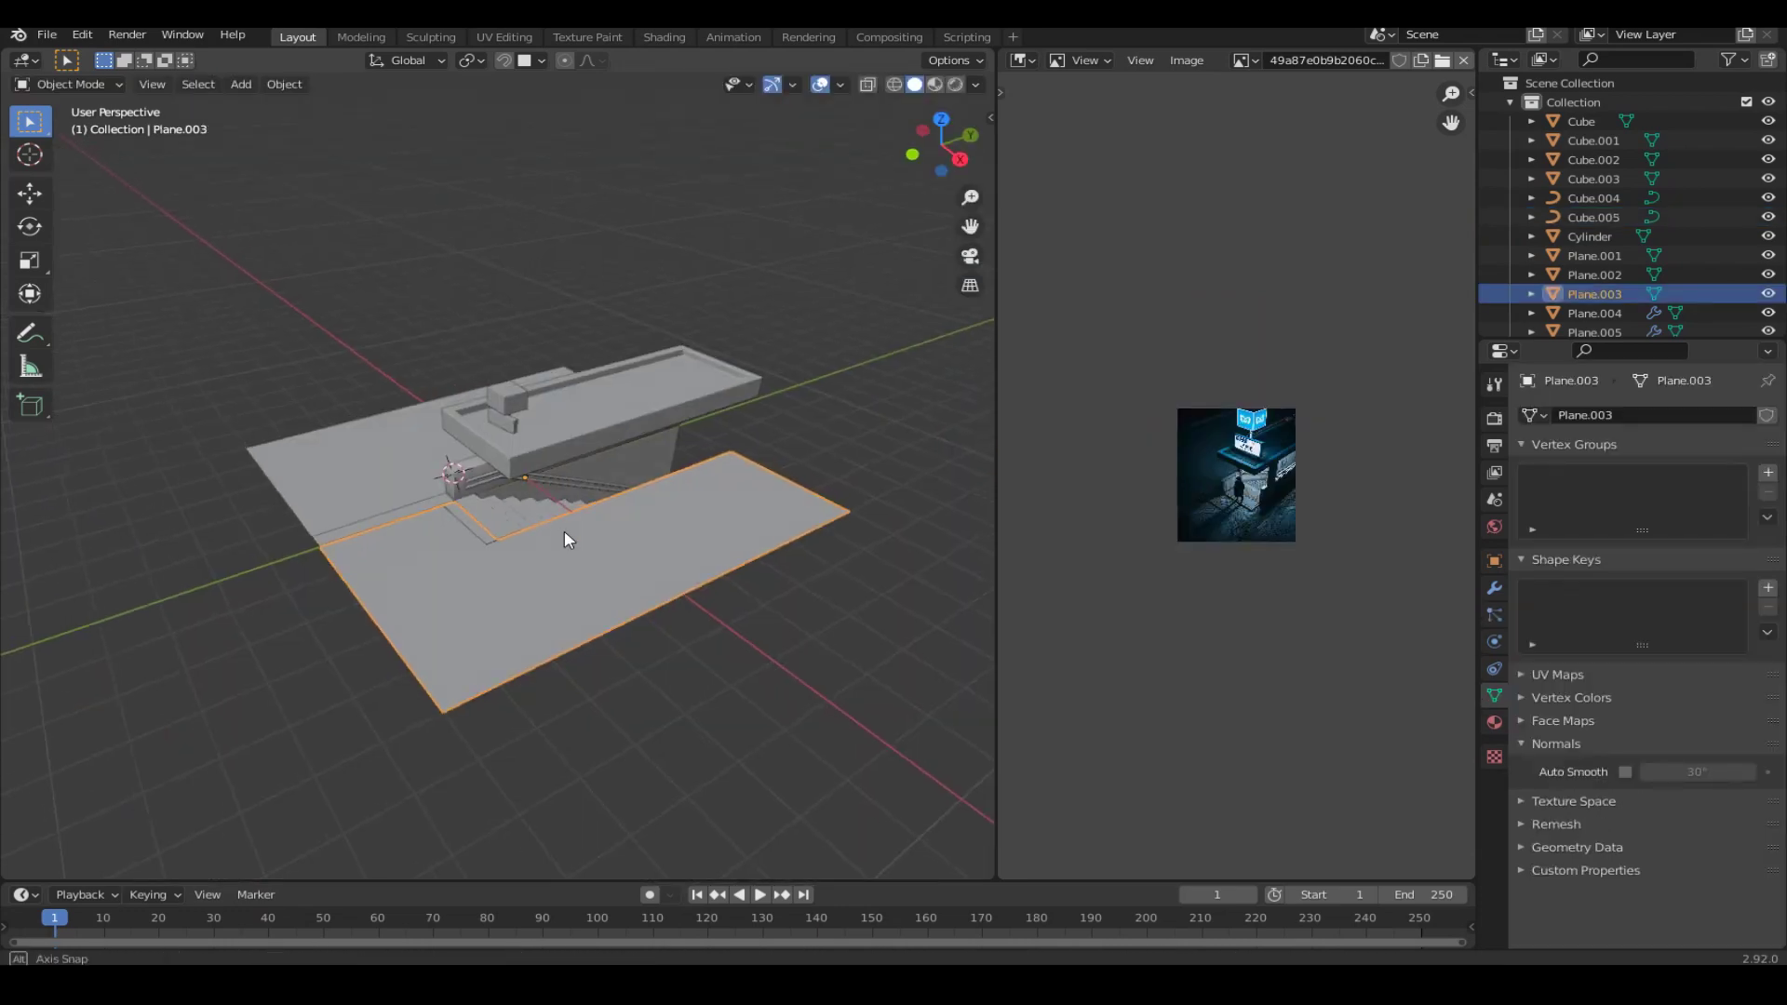
Hide everything except the floor plane and enable the Node Wrangler add-on.
key("ctrl+i")
key("h")
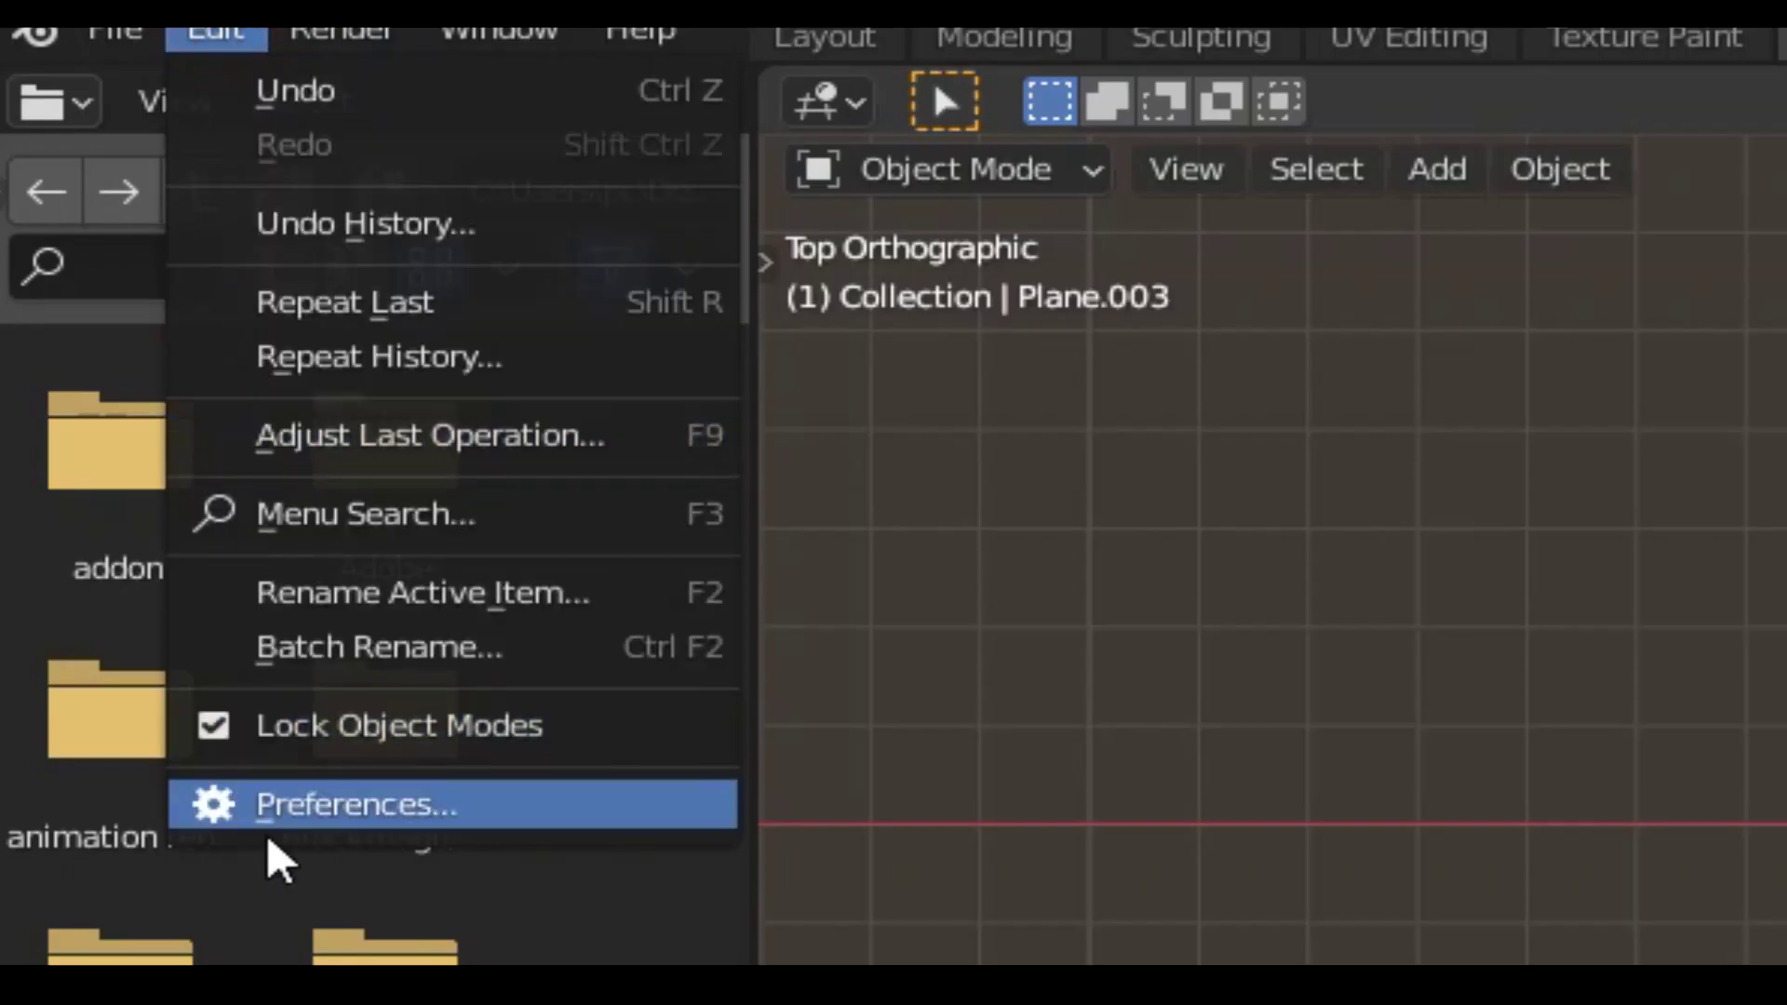
left_click(272, 821)
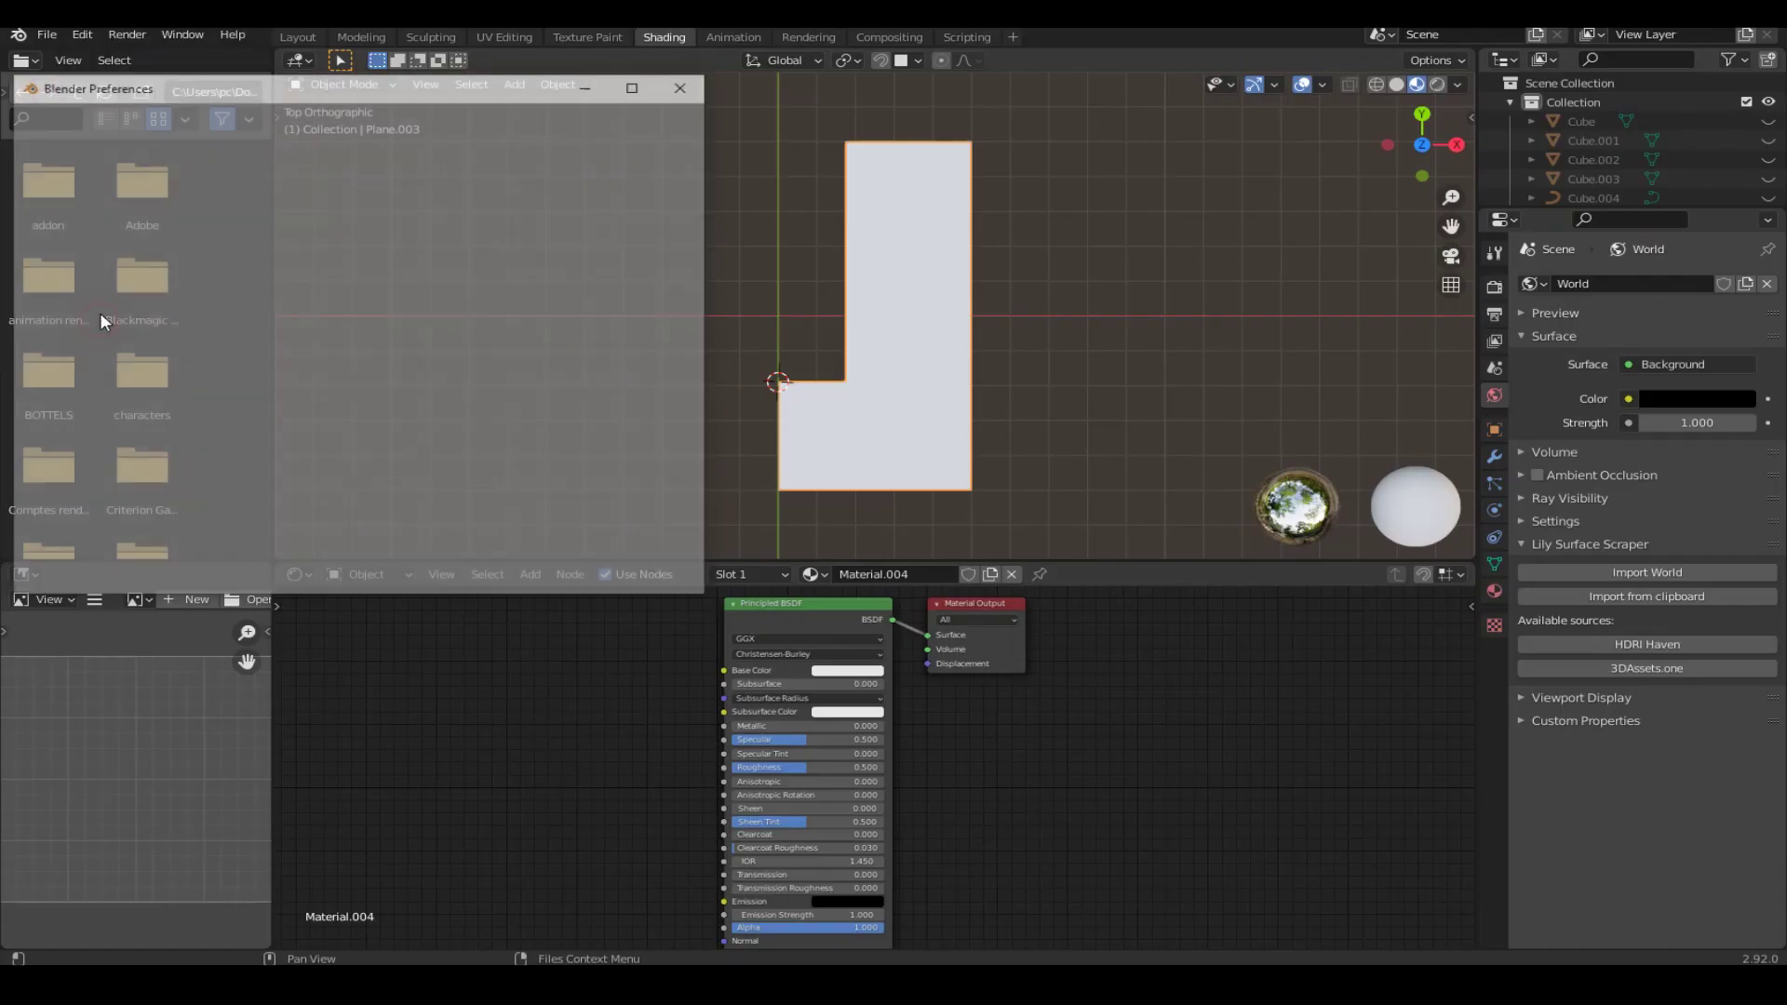
left_click(587, 136)
type("nod")
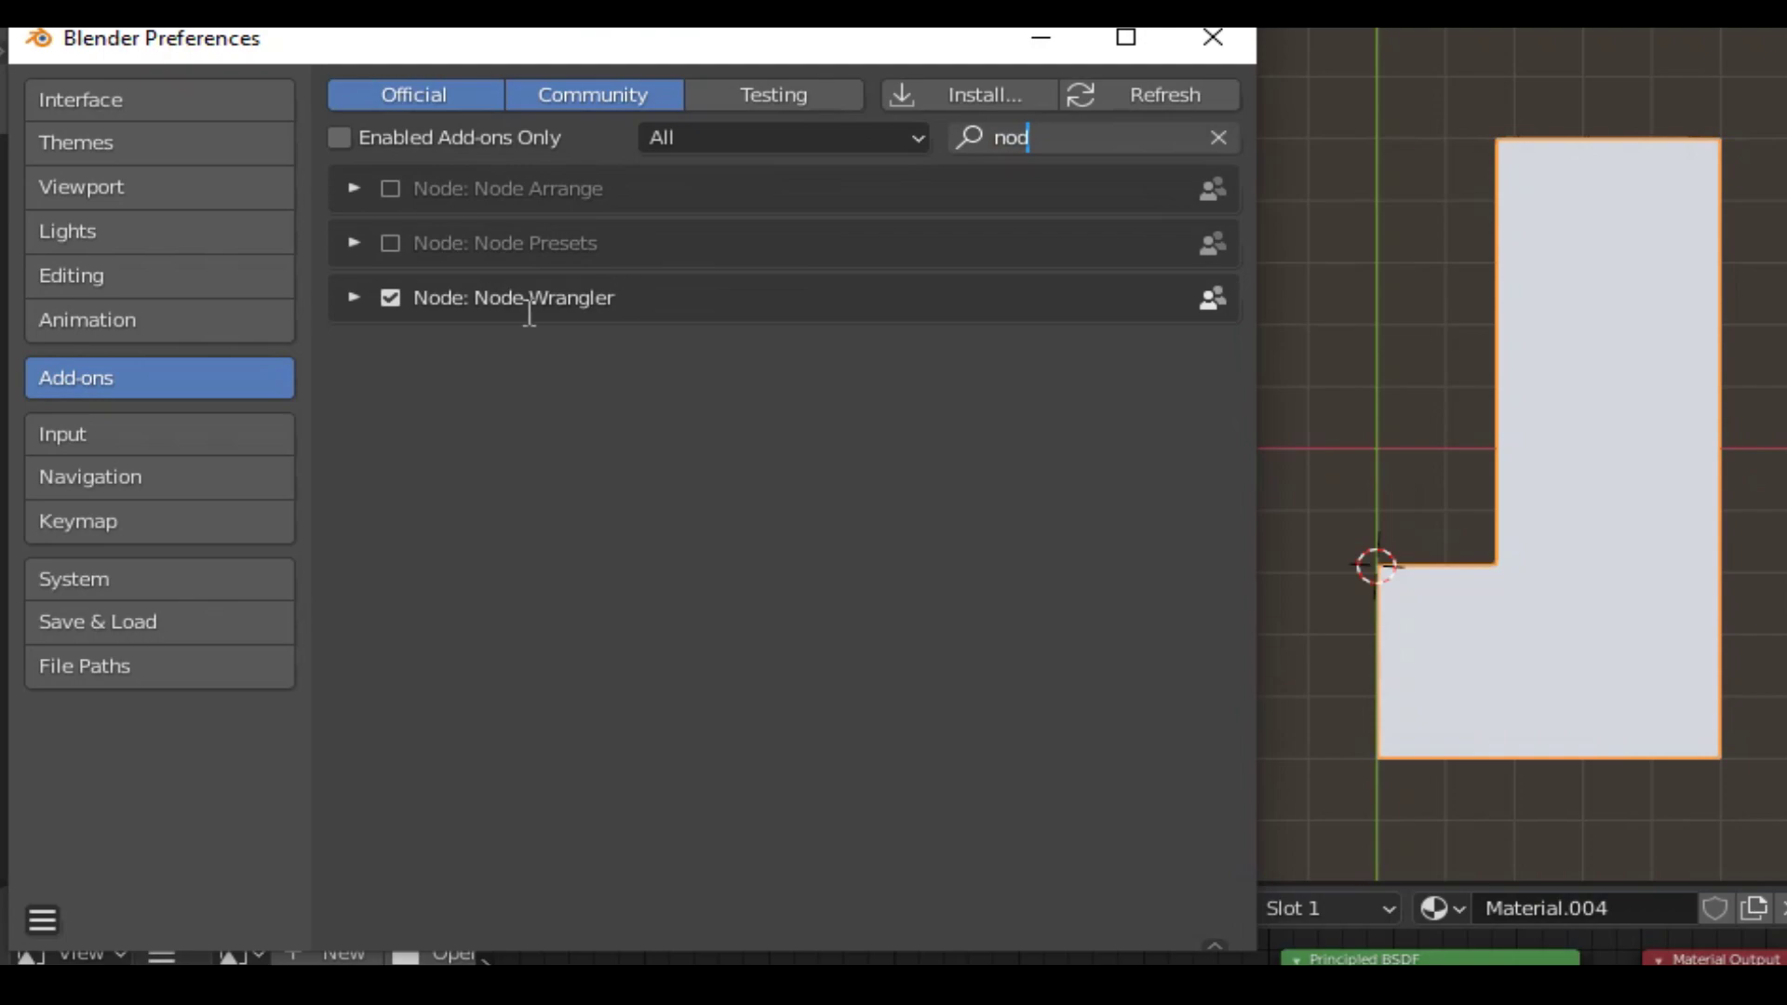
left_click(1226, 35)
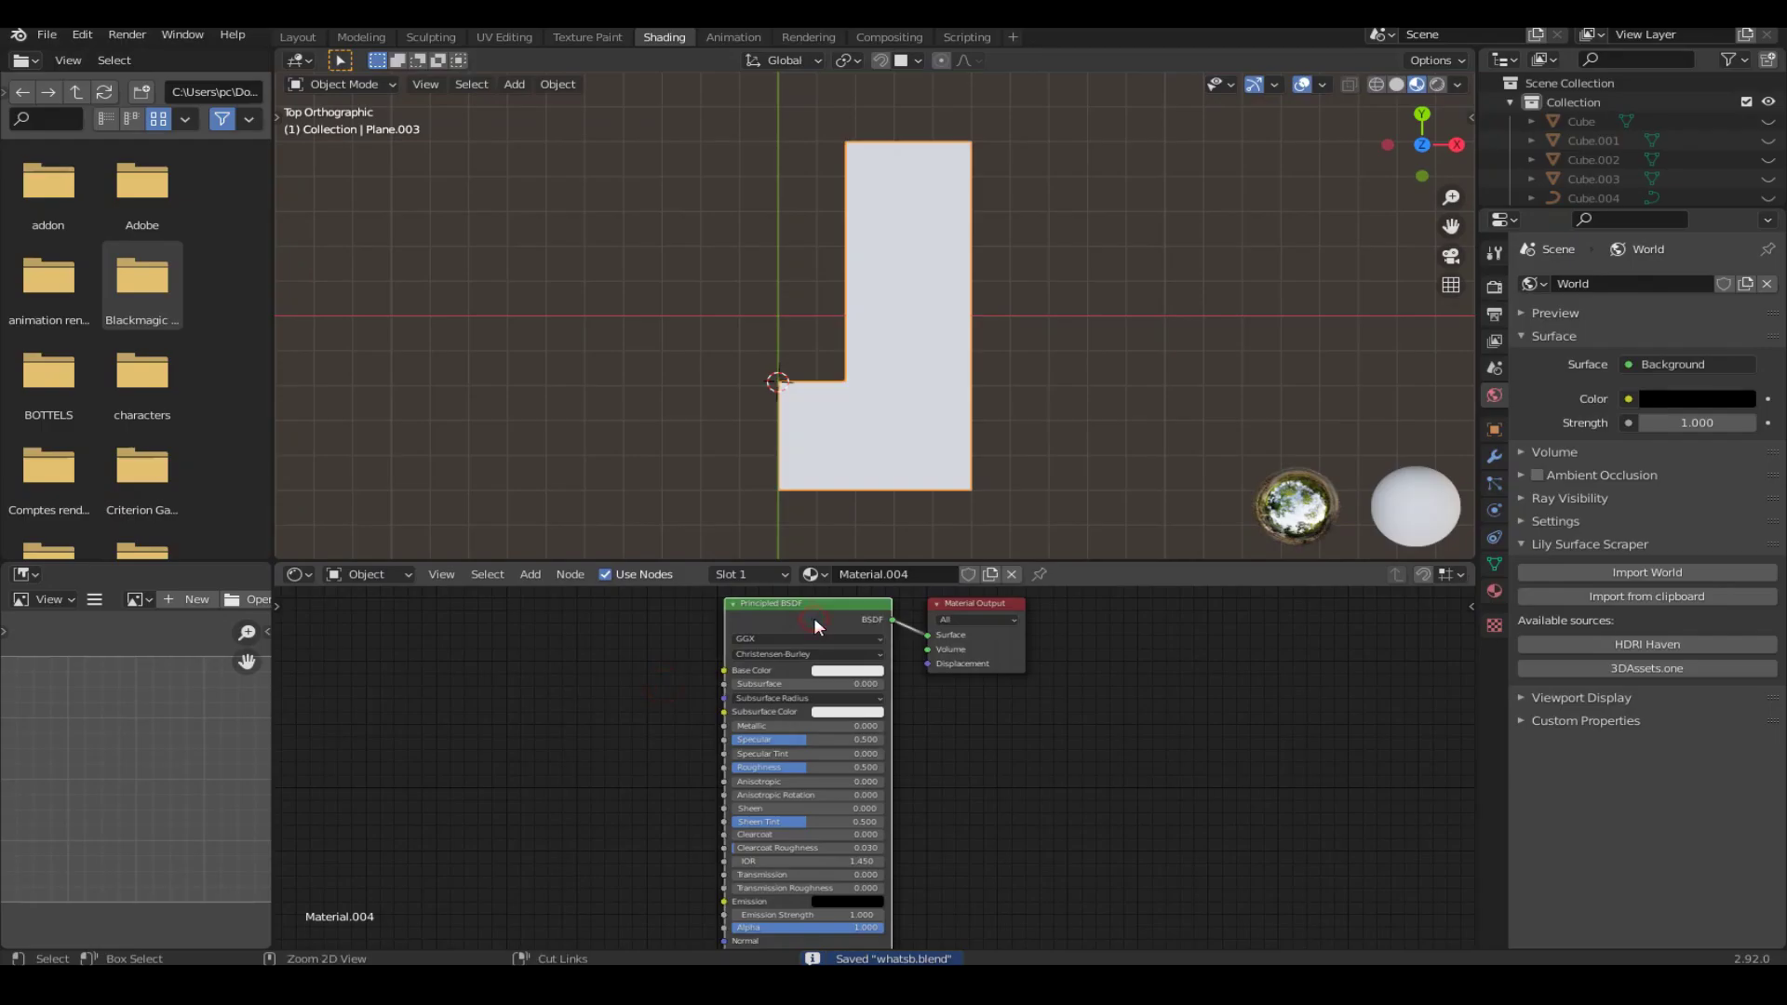
Build the floor's material from the PavingStones058 texture maps with Node Wrangler.
key("ctrl+shift+t")
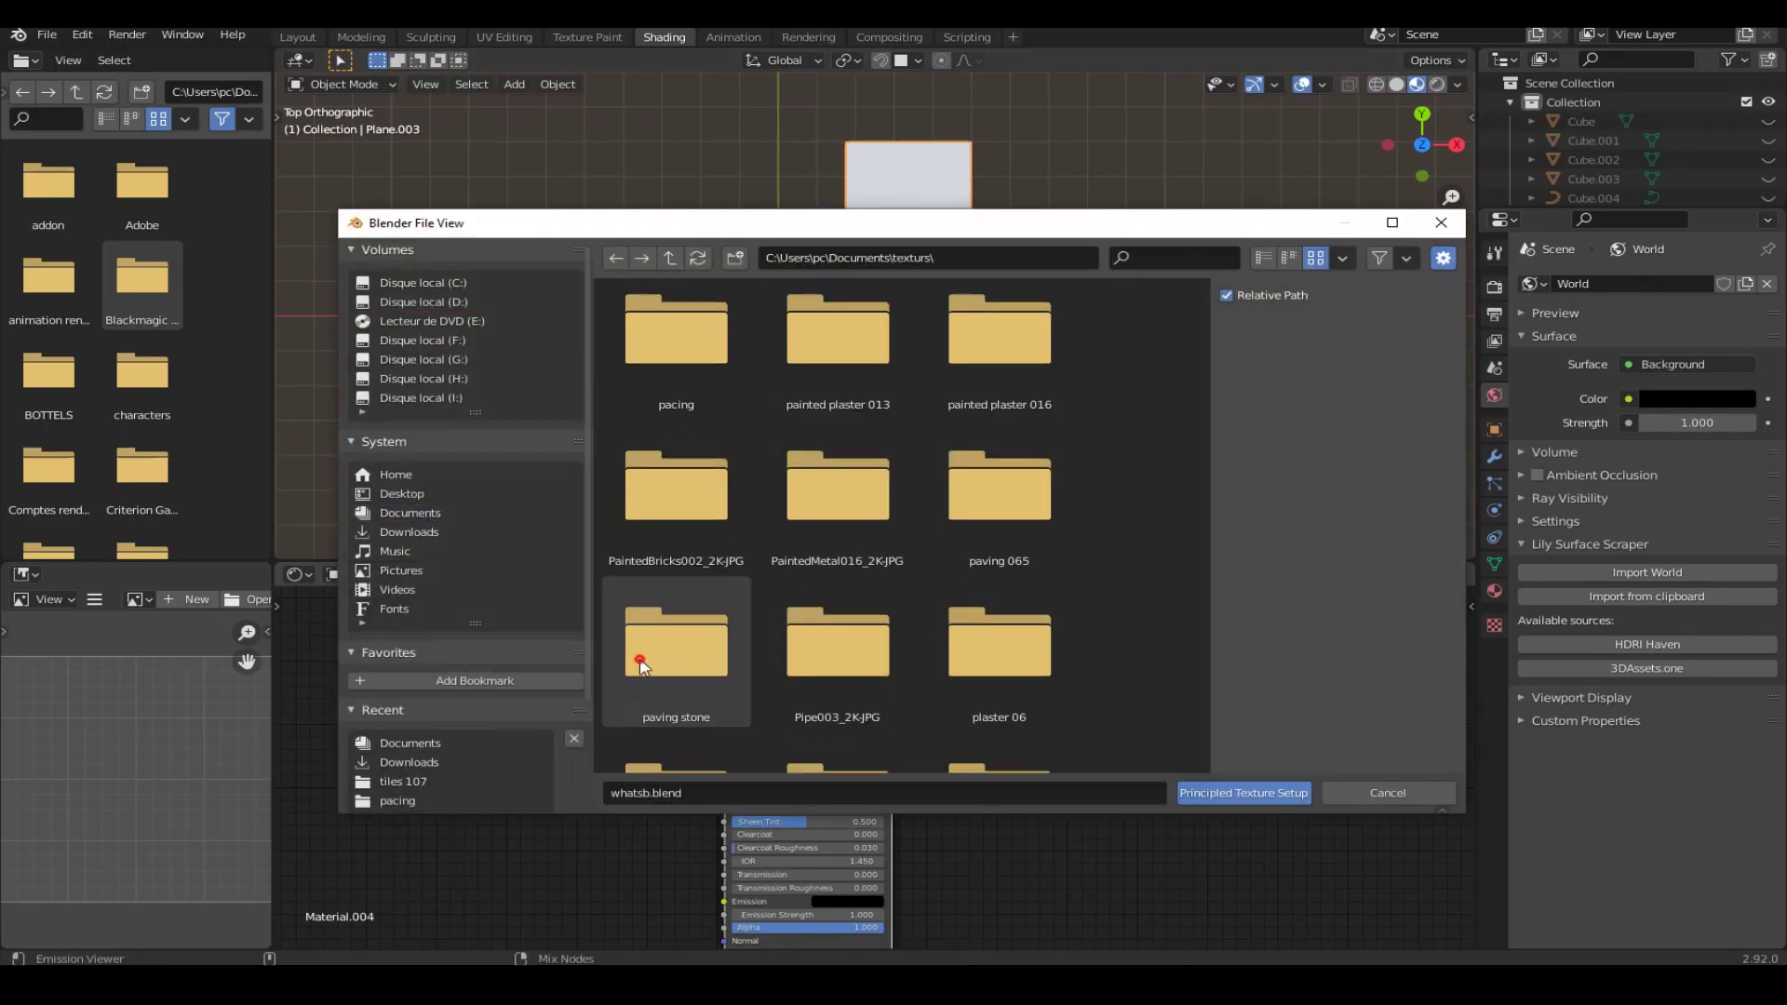
double_click(678, 639)
left_click(986, 505, "shift")
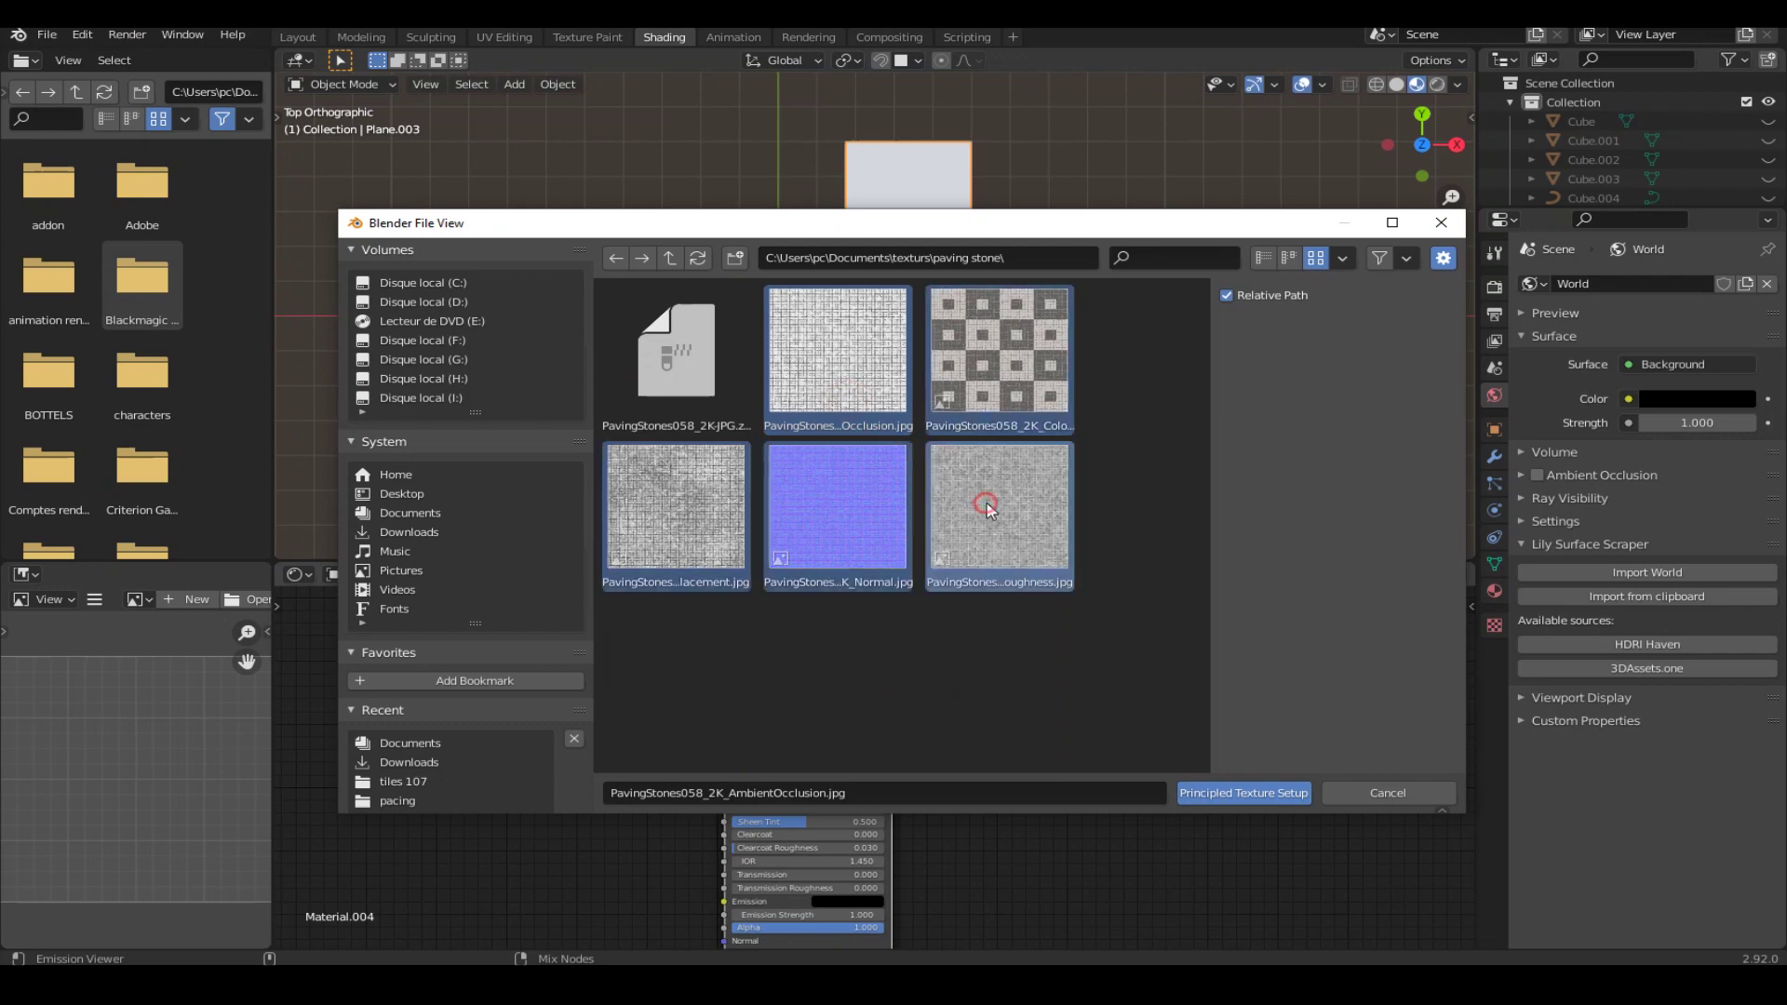
left_click(1243, 793)
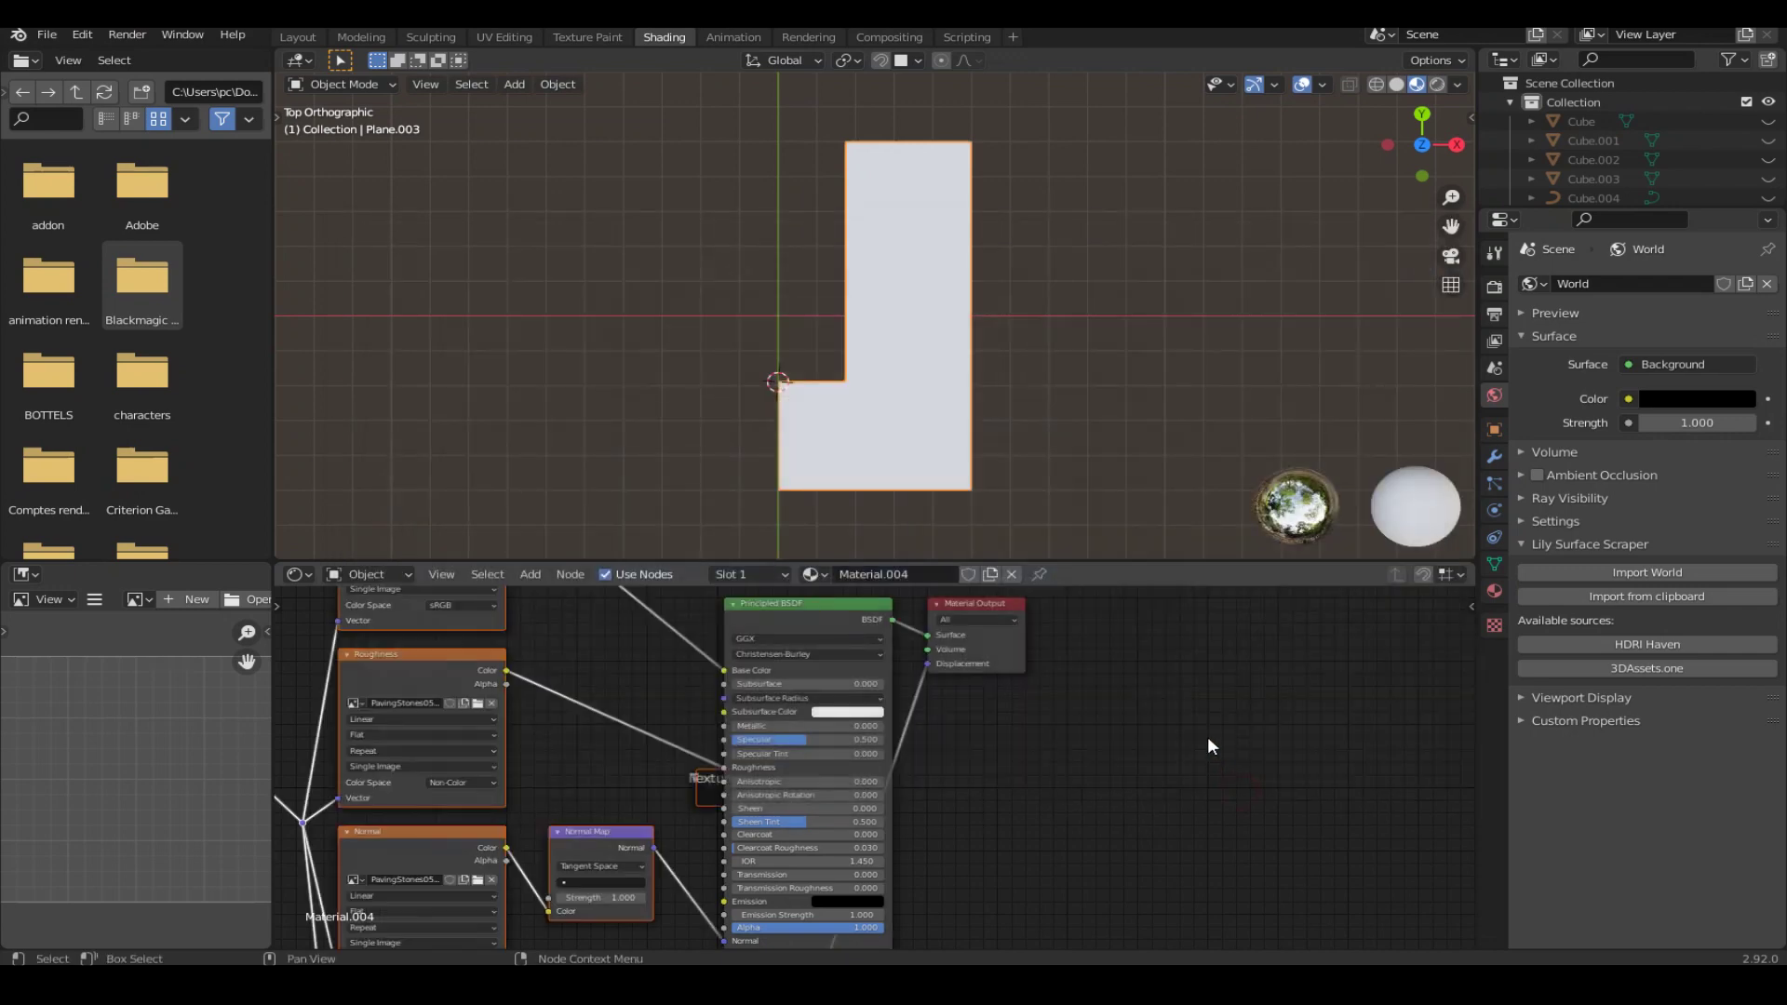
Check the paving material's tiling on the plane's UVs from top view in UV Editing.
left_click(504, 37)
key("a")
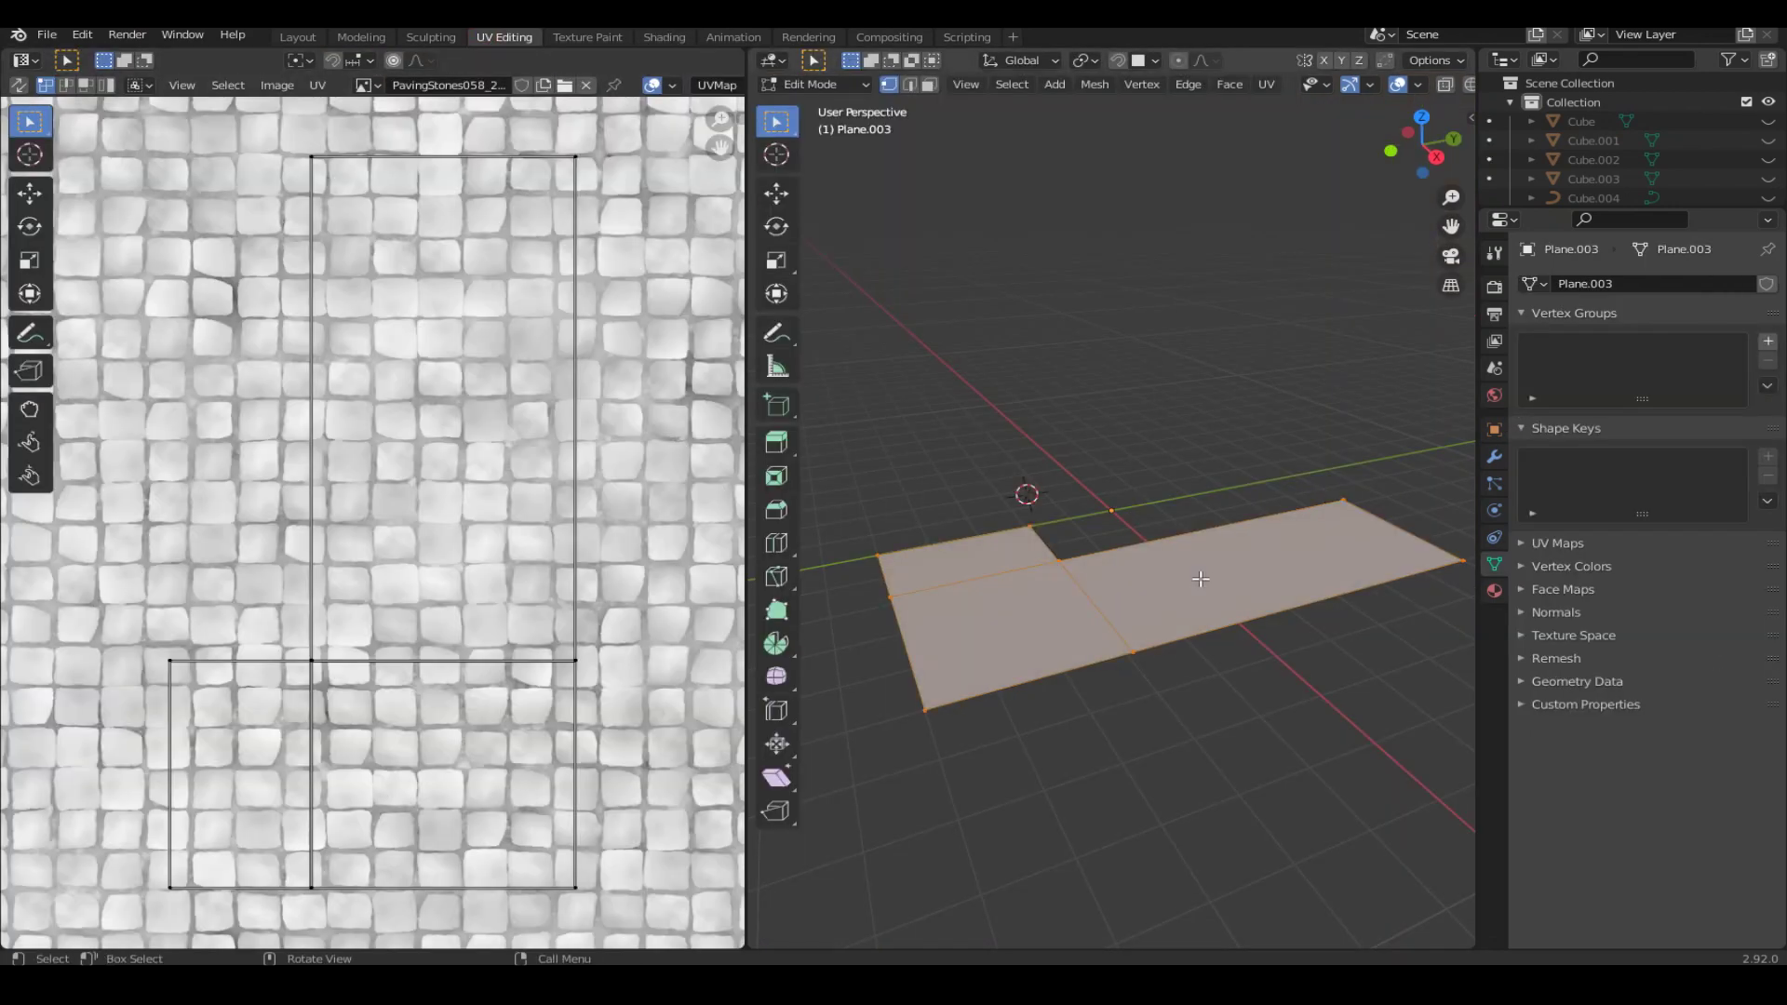
key("KP_7")
key("z")
left_click(1101, 731)
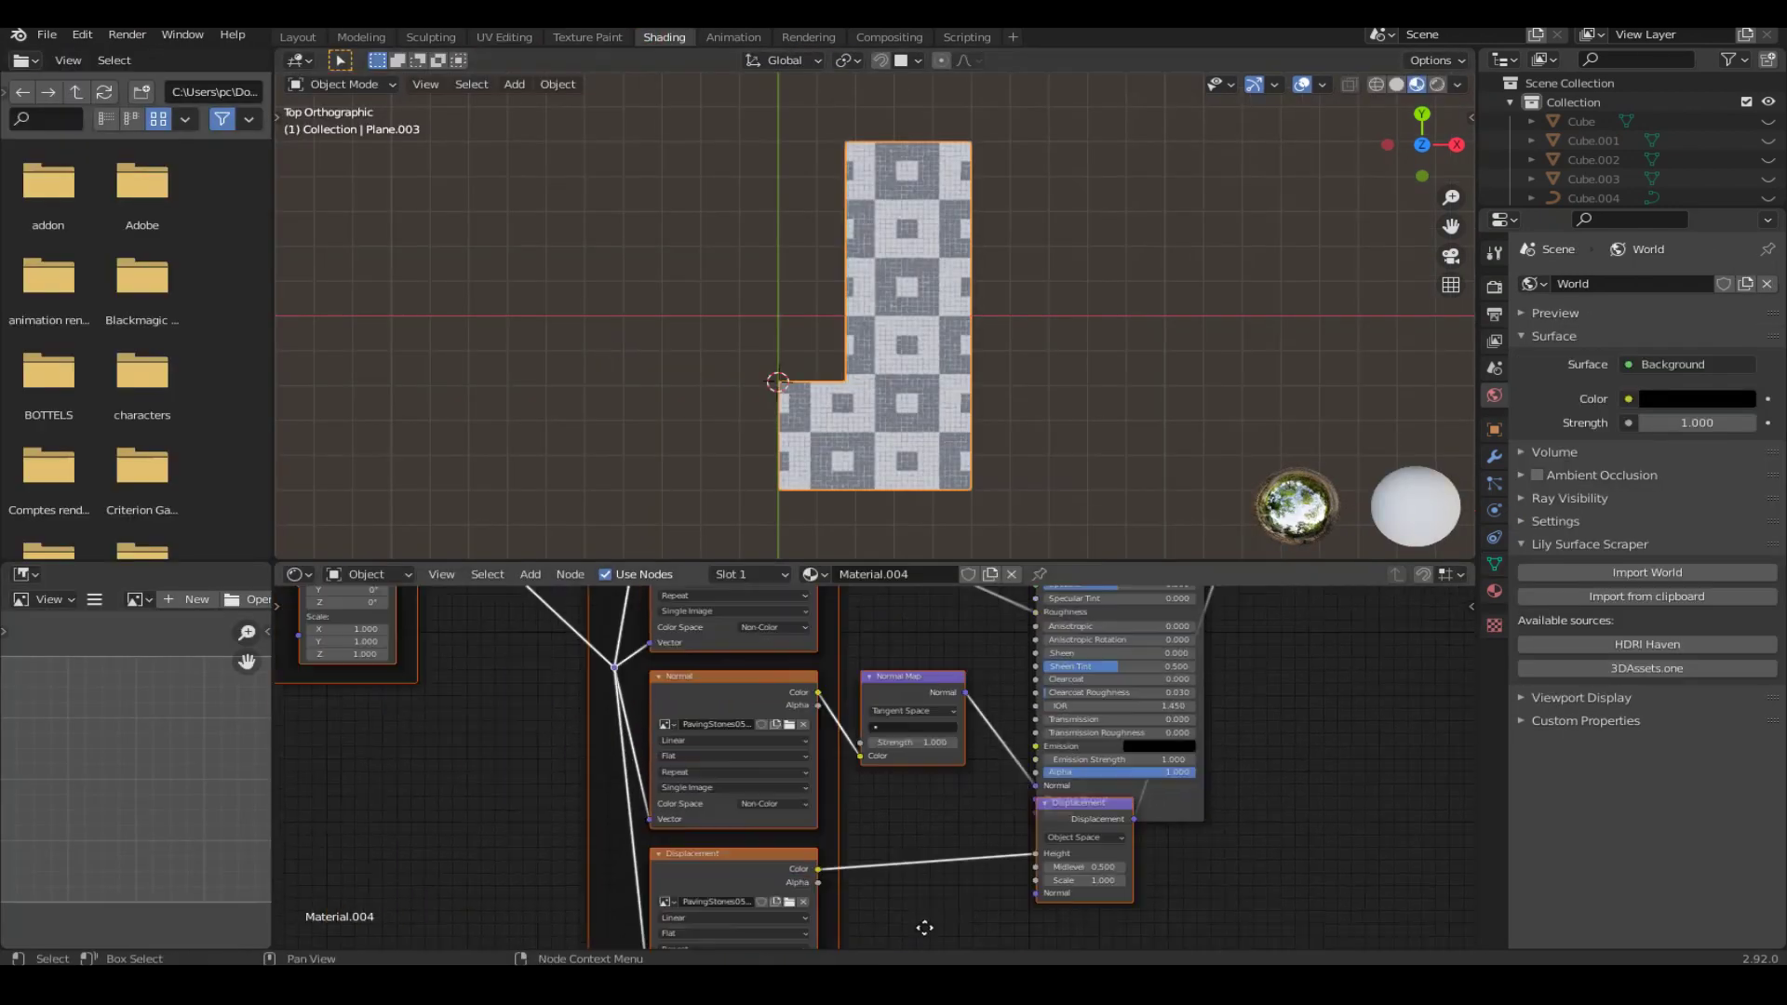
middle_click_drag(504, 685, 544, 712)
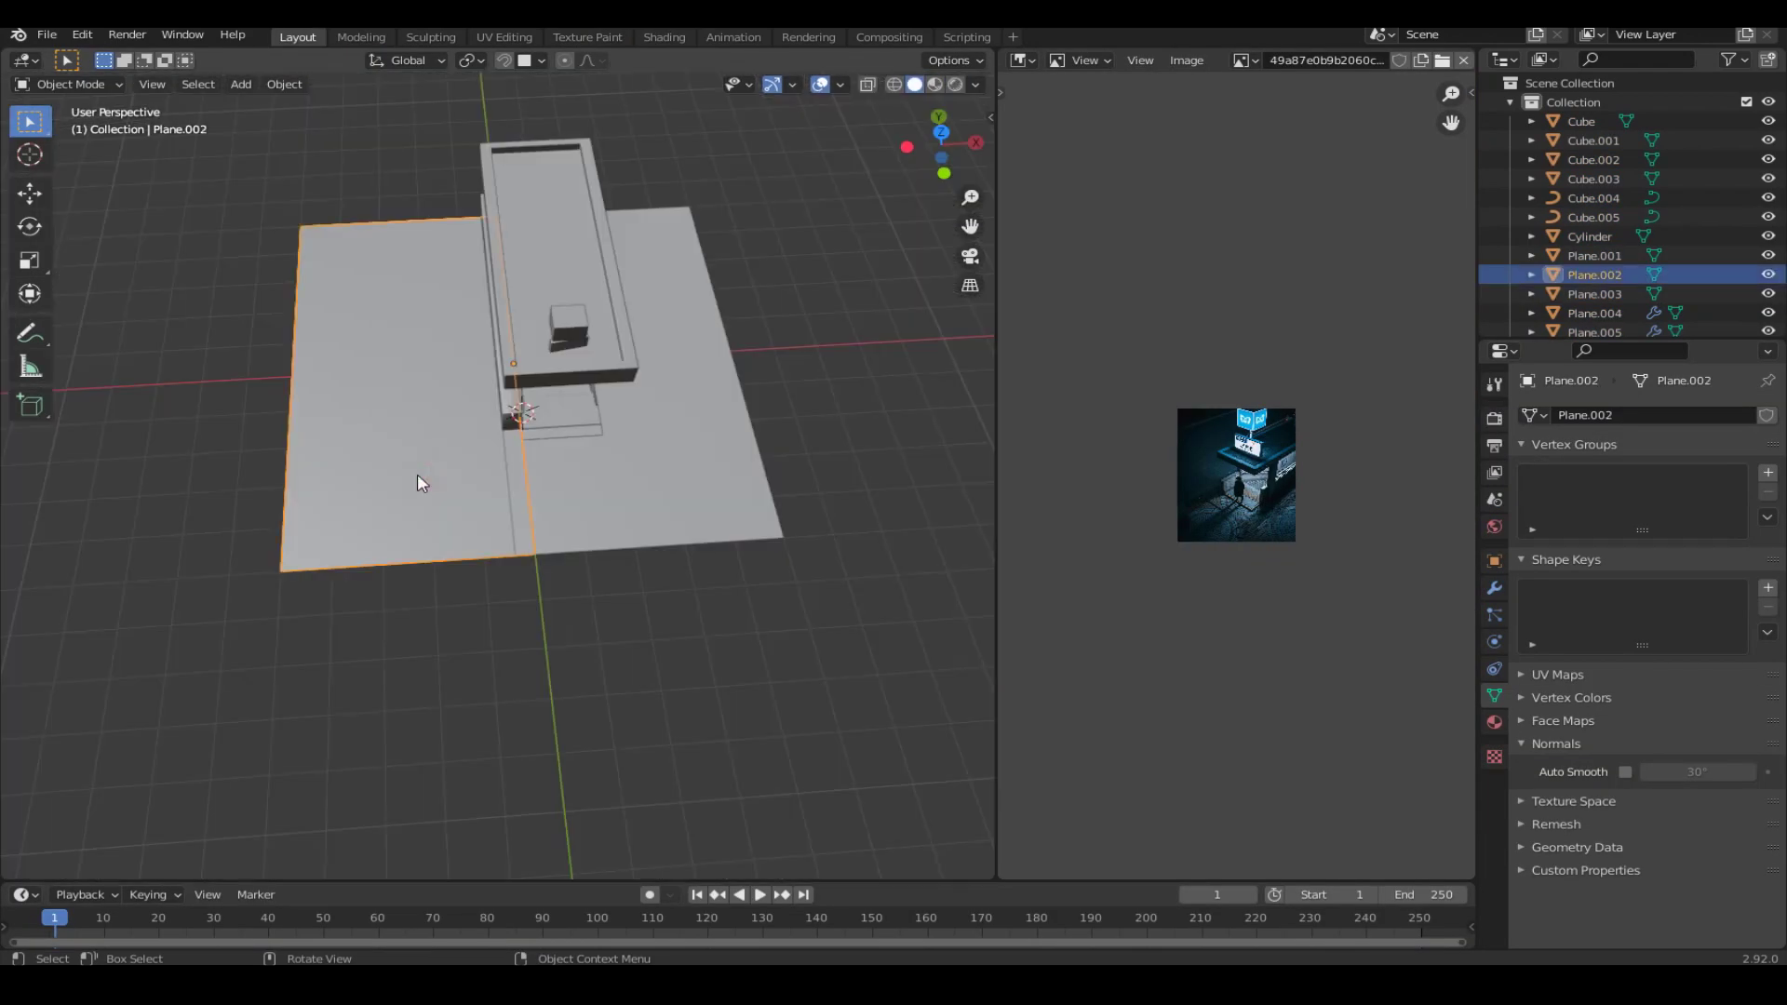
Create a new material for the long plane from the Road002 texture maps.
key("a")
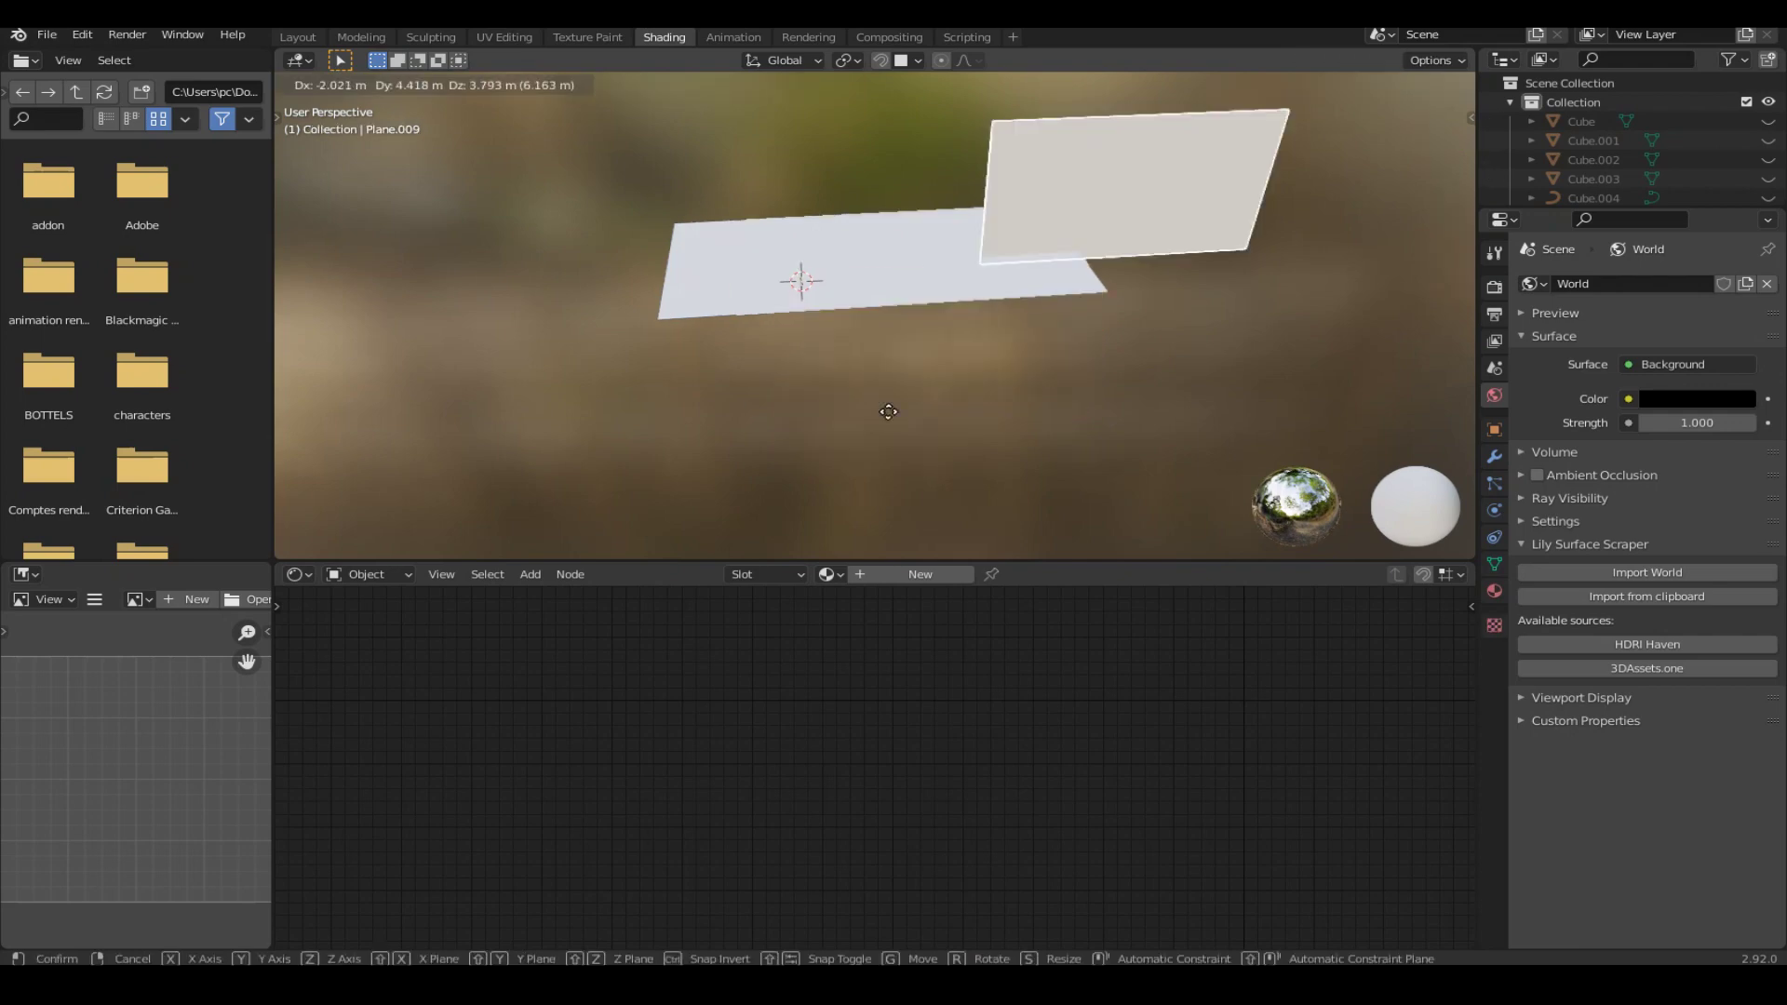
left_click(924, 577)
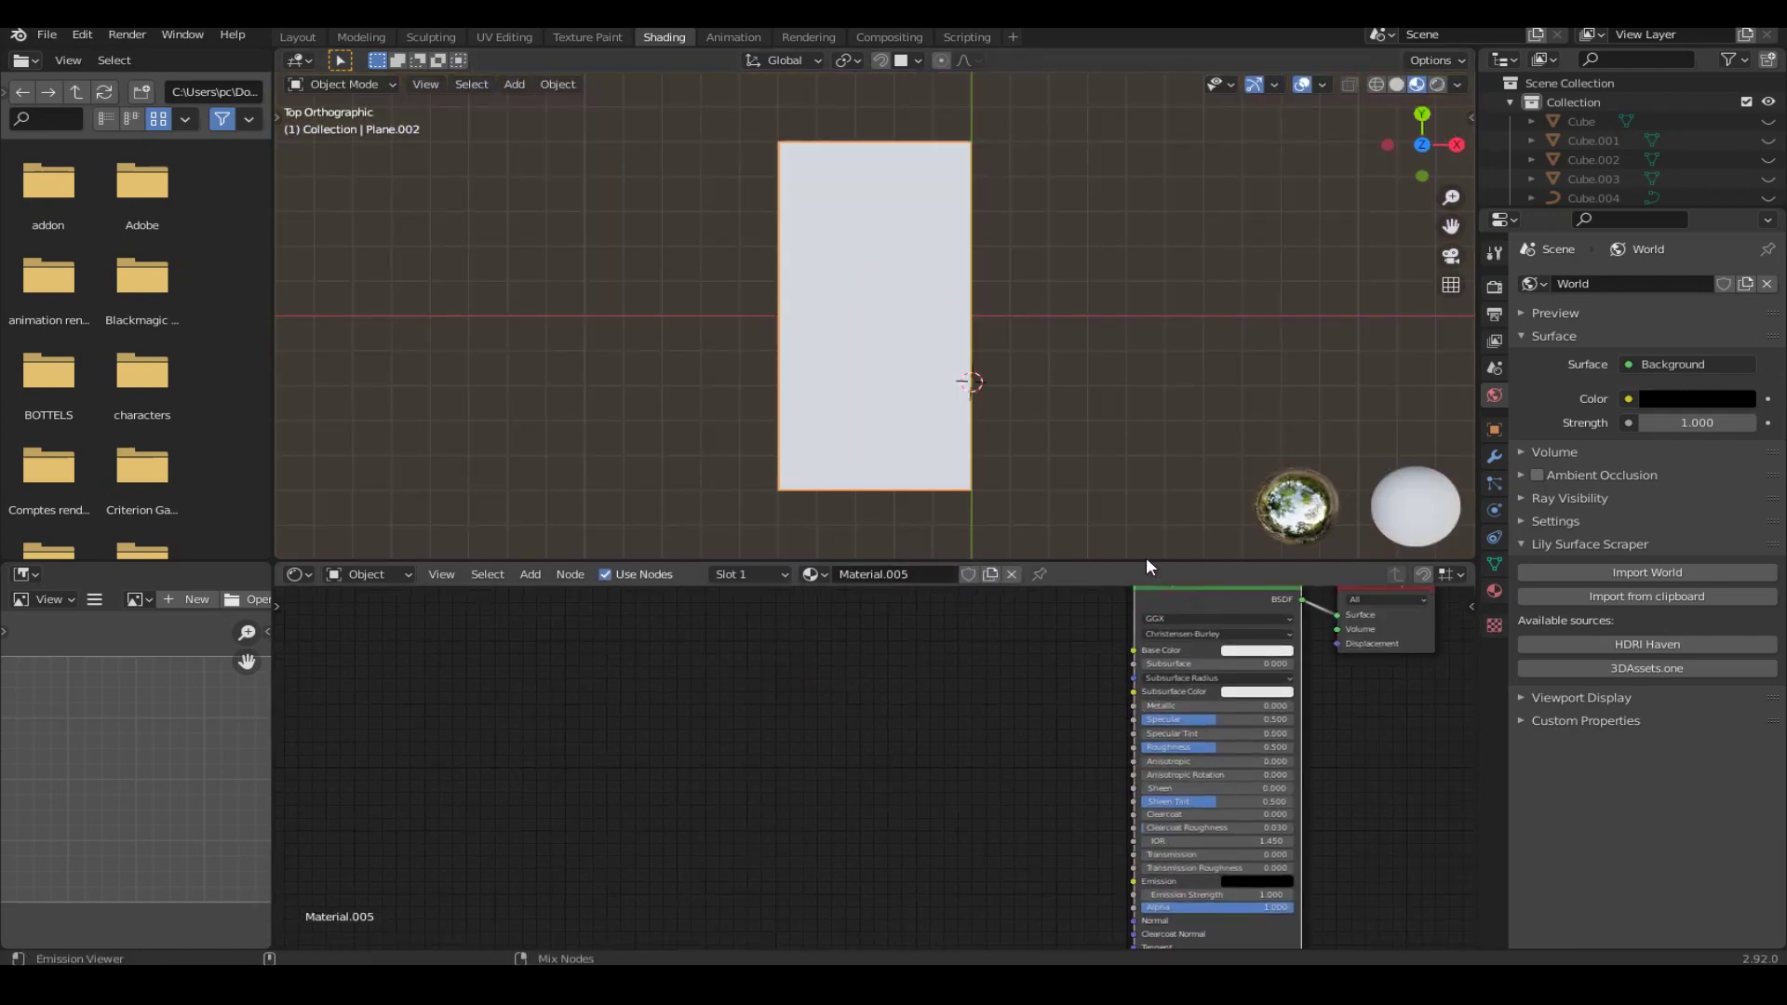
key("ctrl+shift+t")
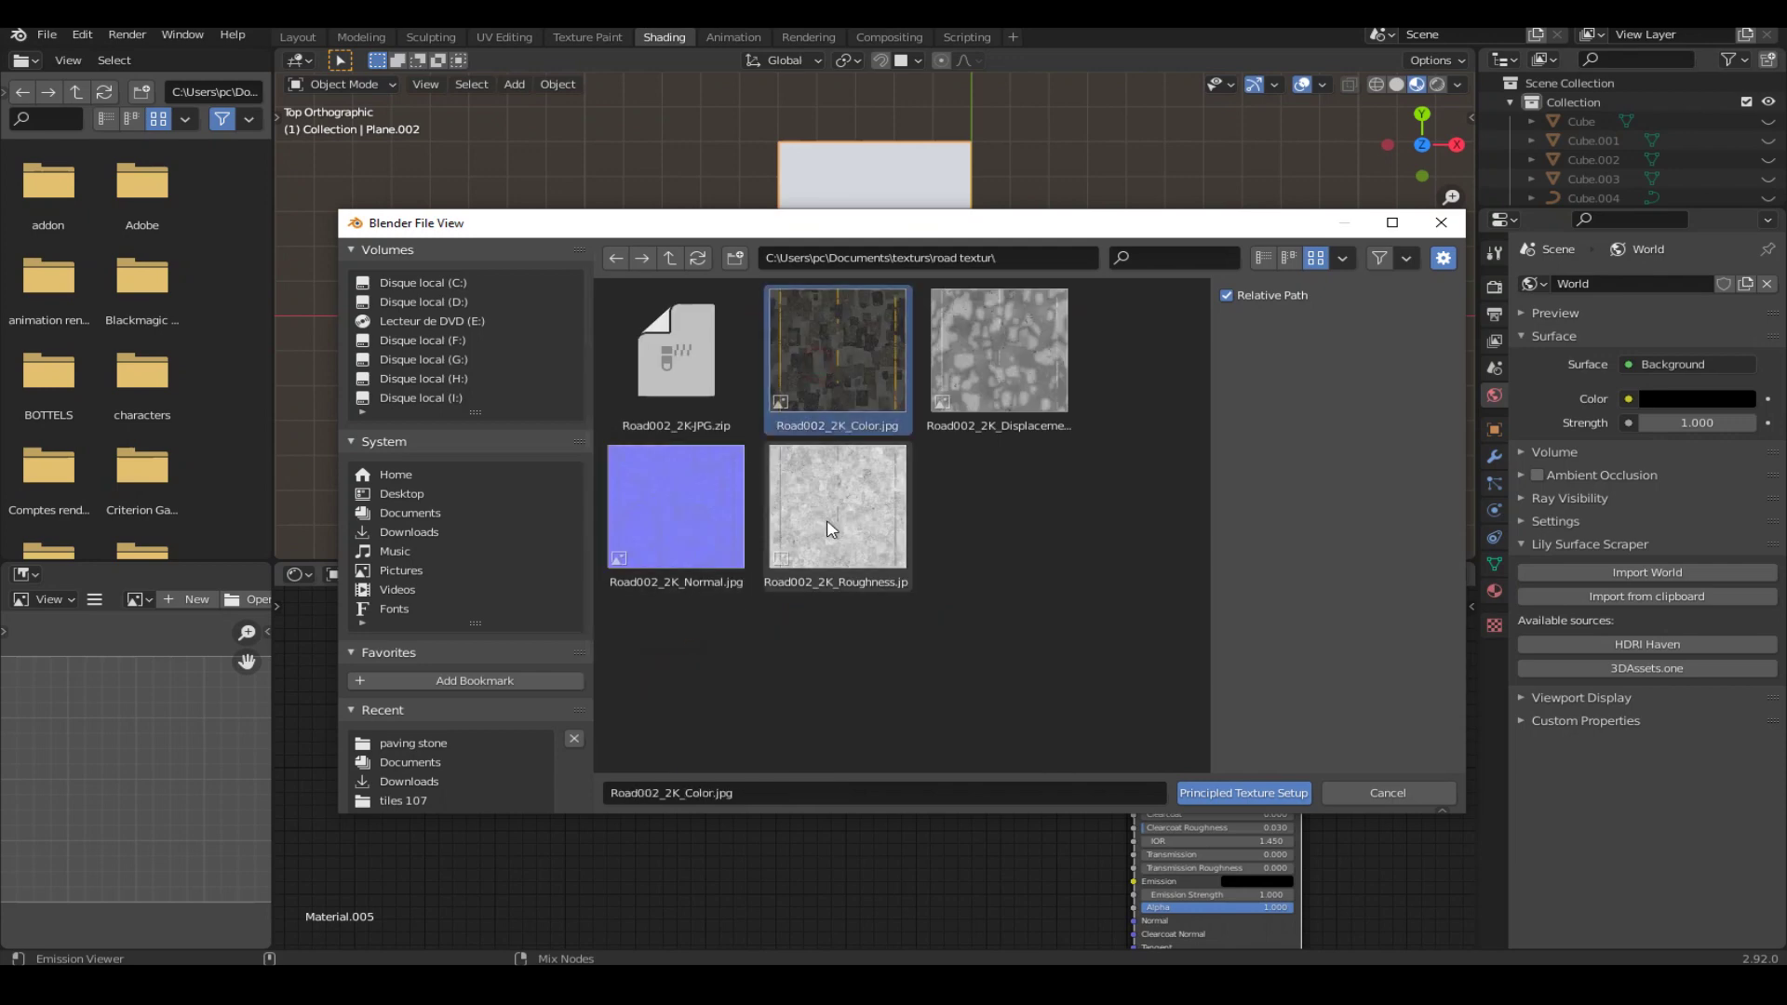
left_click(831, 528, "shift")
left_click(1241, 789)
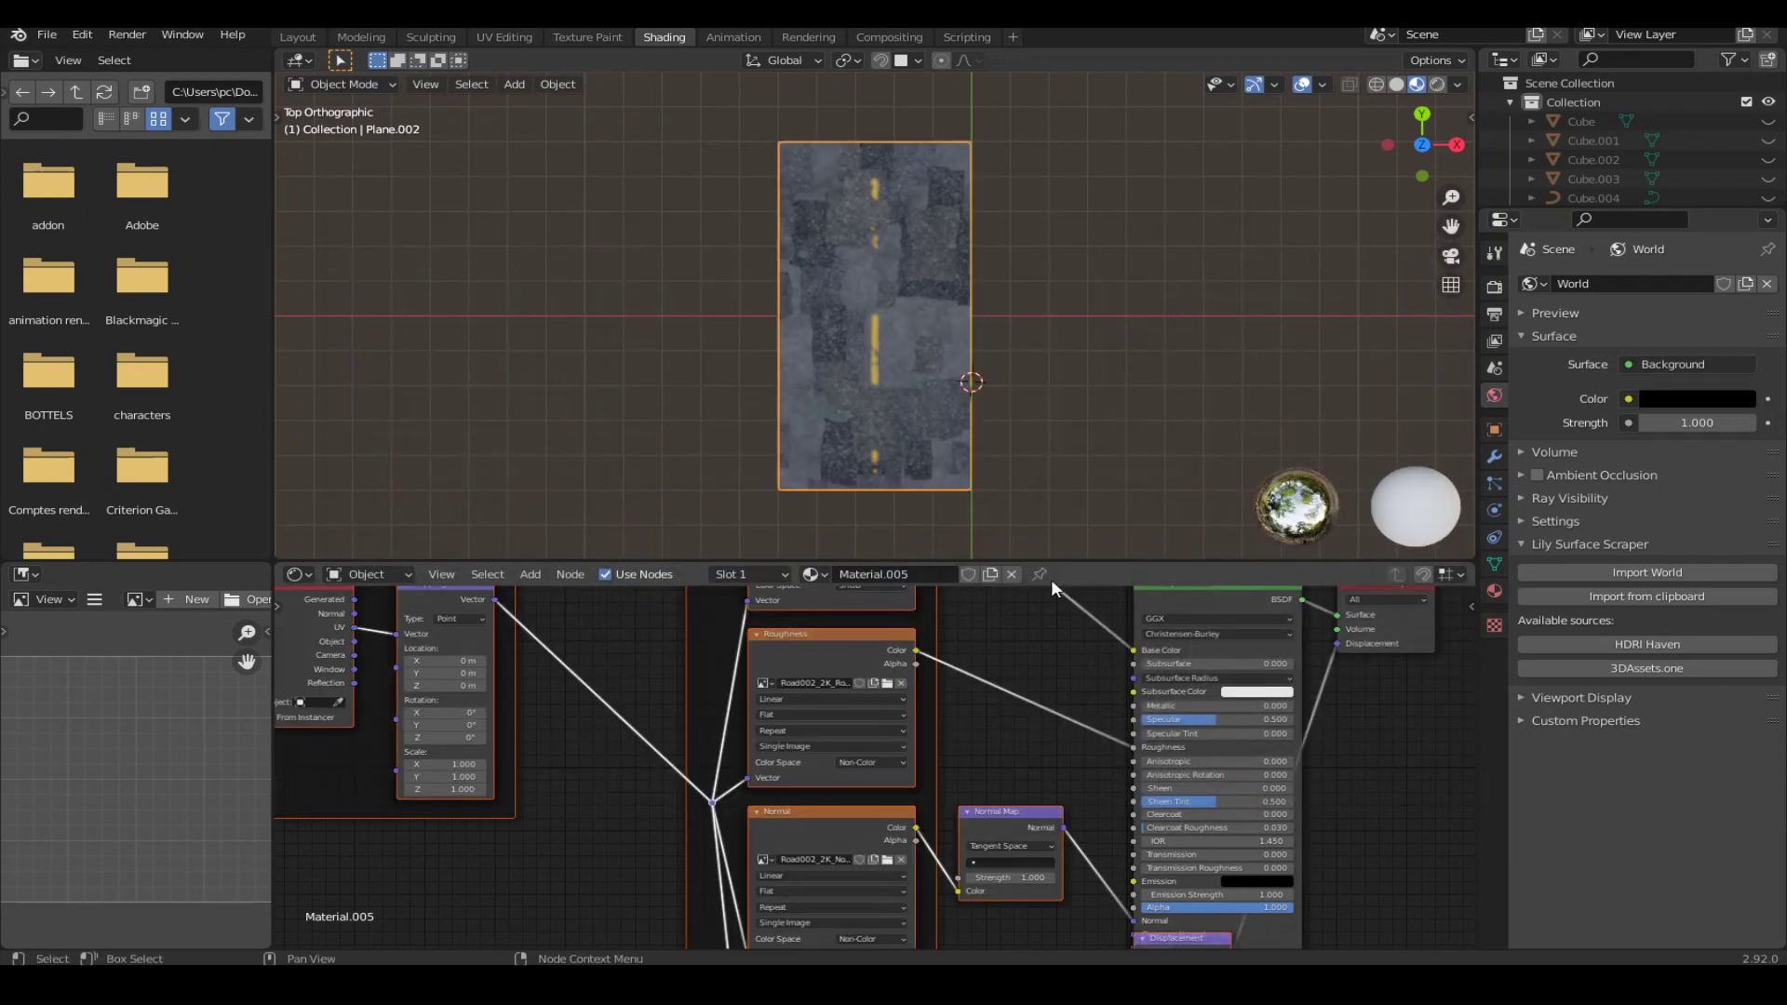
Scale all of the road plane's UVs to stretch the texture along the strip.
left_click(503, 36)
key("a")
key("s")
left_click(694, 610)
scroll(618, 745, "down", 3)
key("s")
key("y")
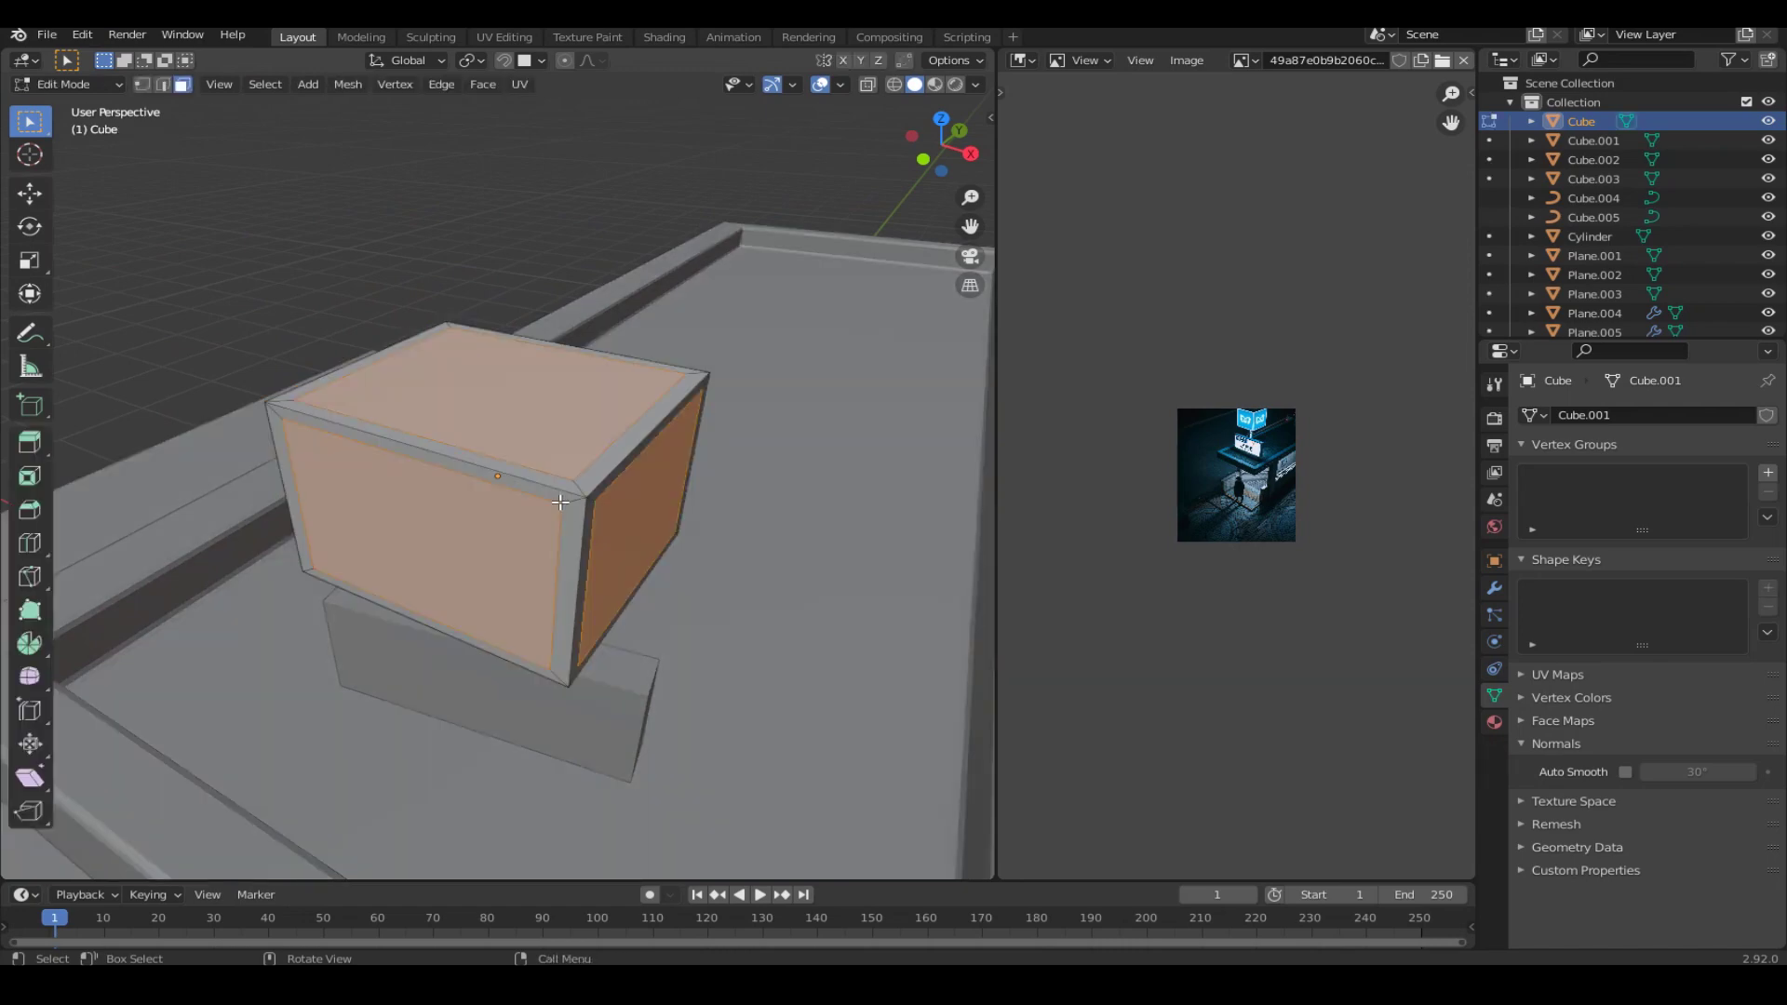
Cube-project the sign box's UVs and connect its image texture to Base Color.
key("u")
left_click(521, 436)
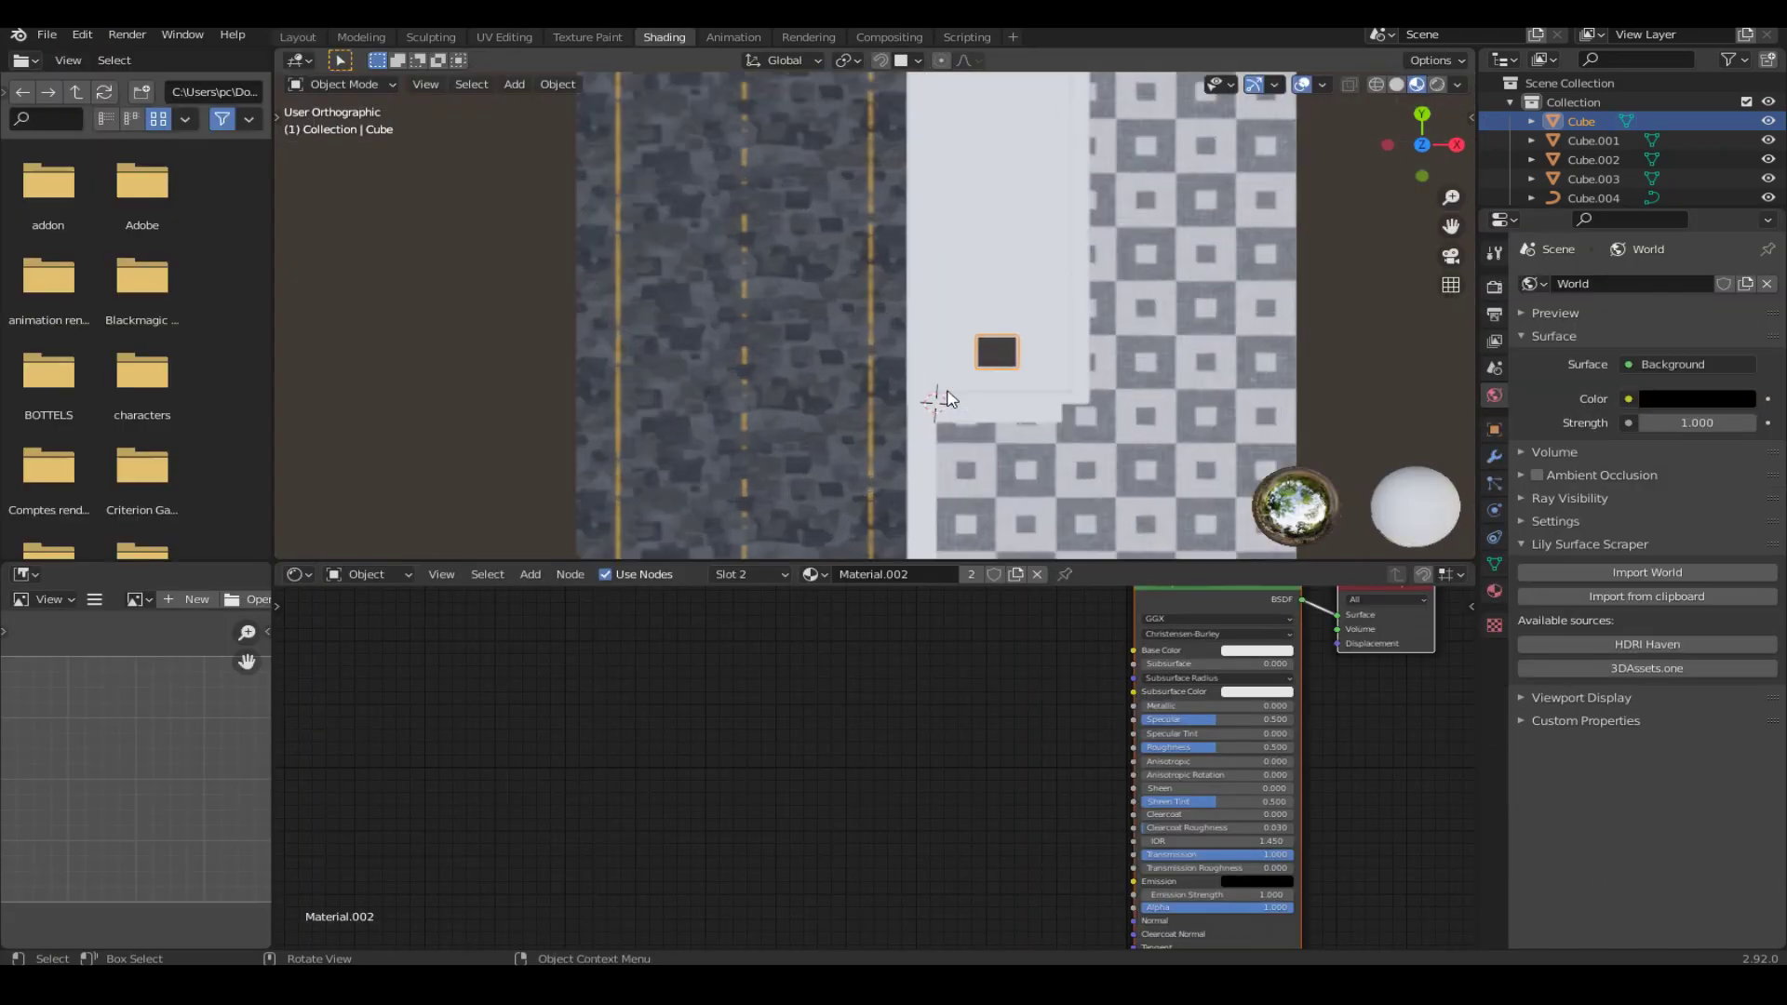
key("KP_1")
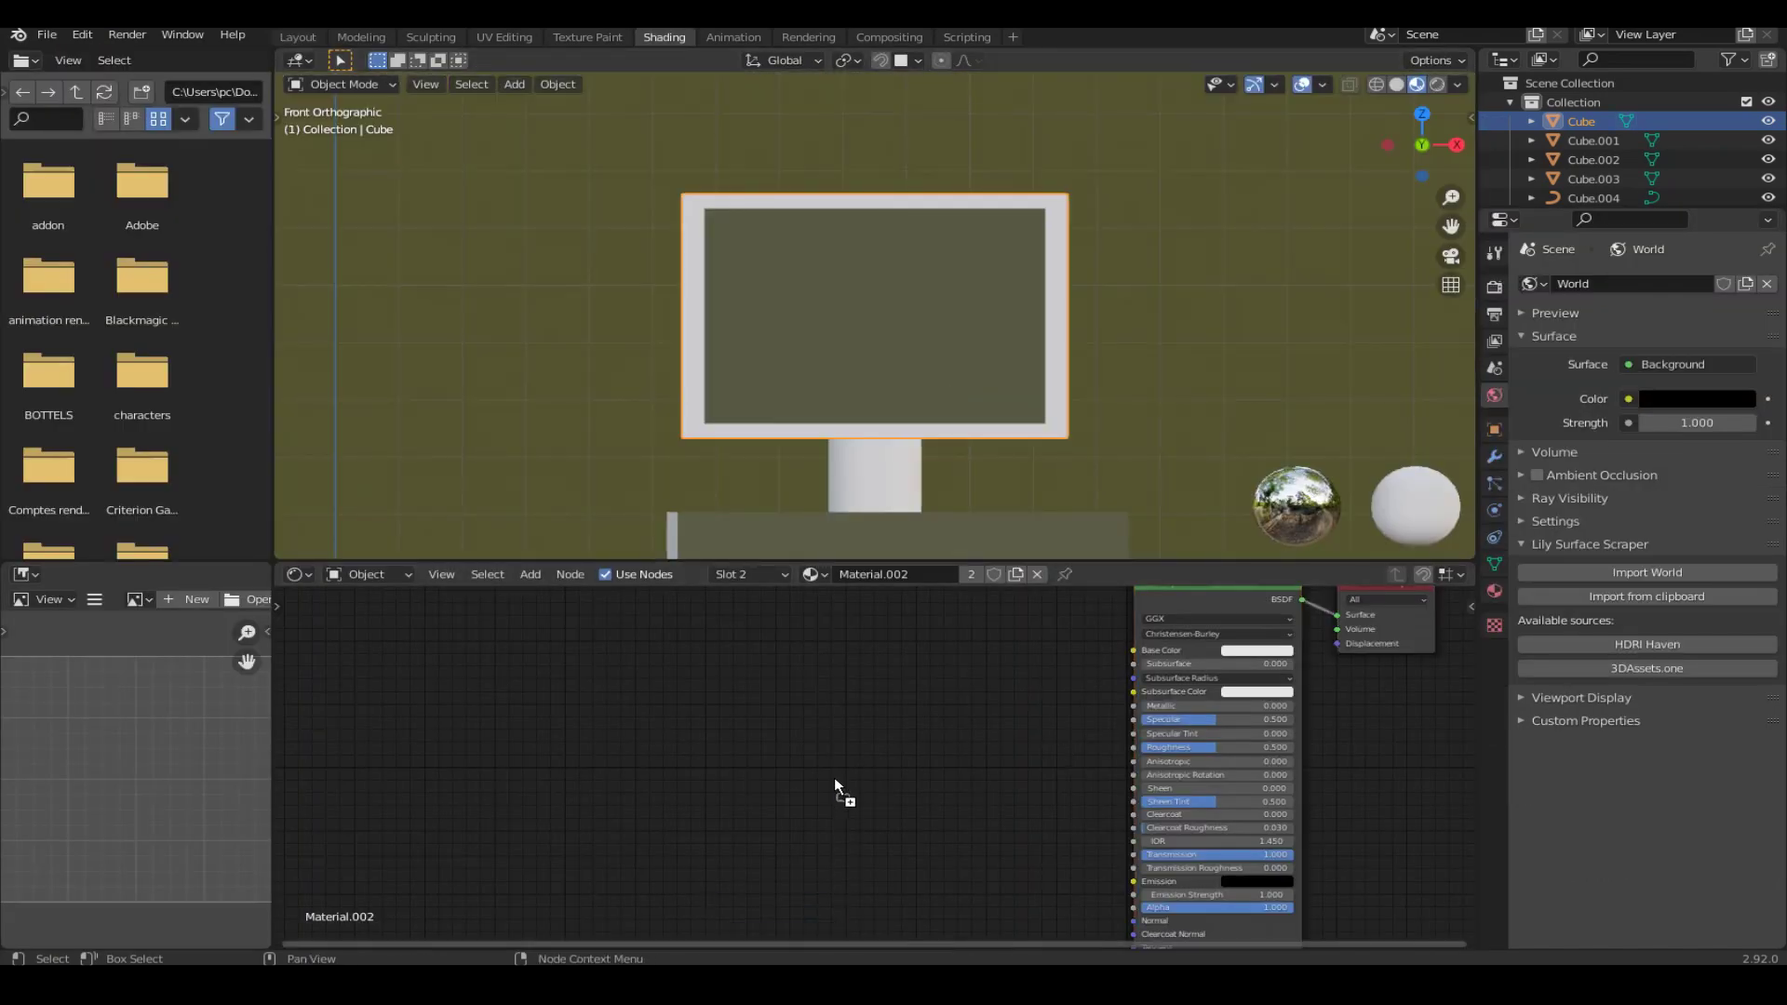
left_click_drag(977, 790, 1132, 650)
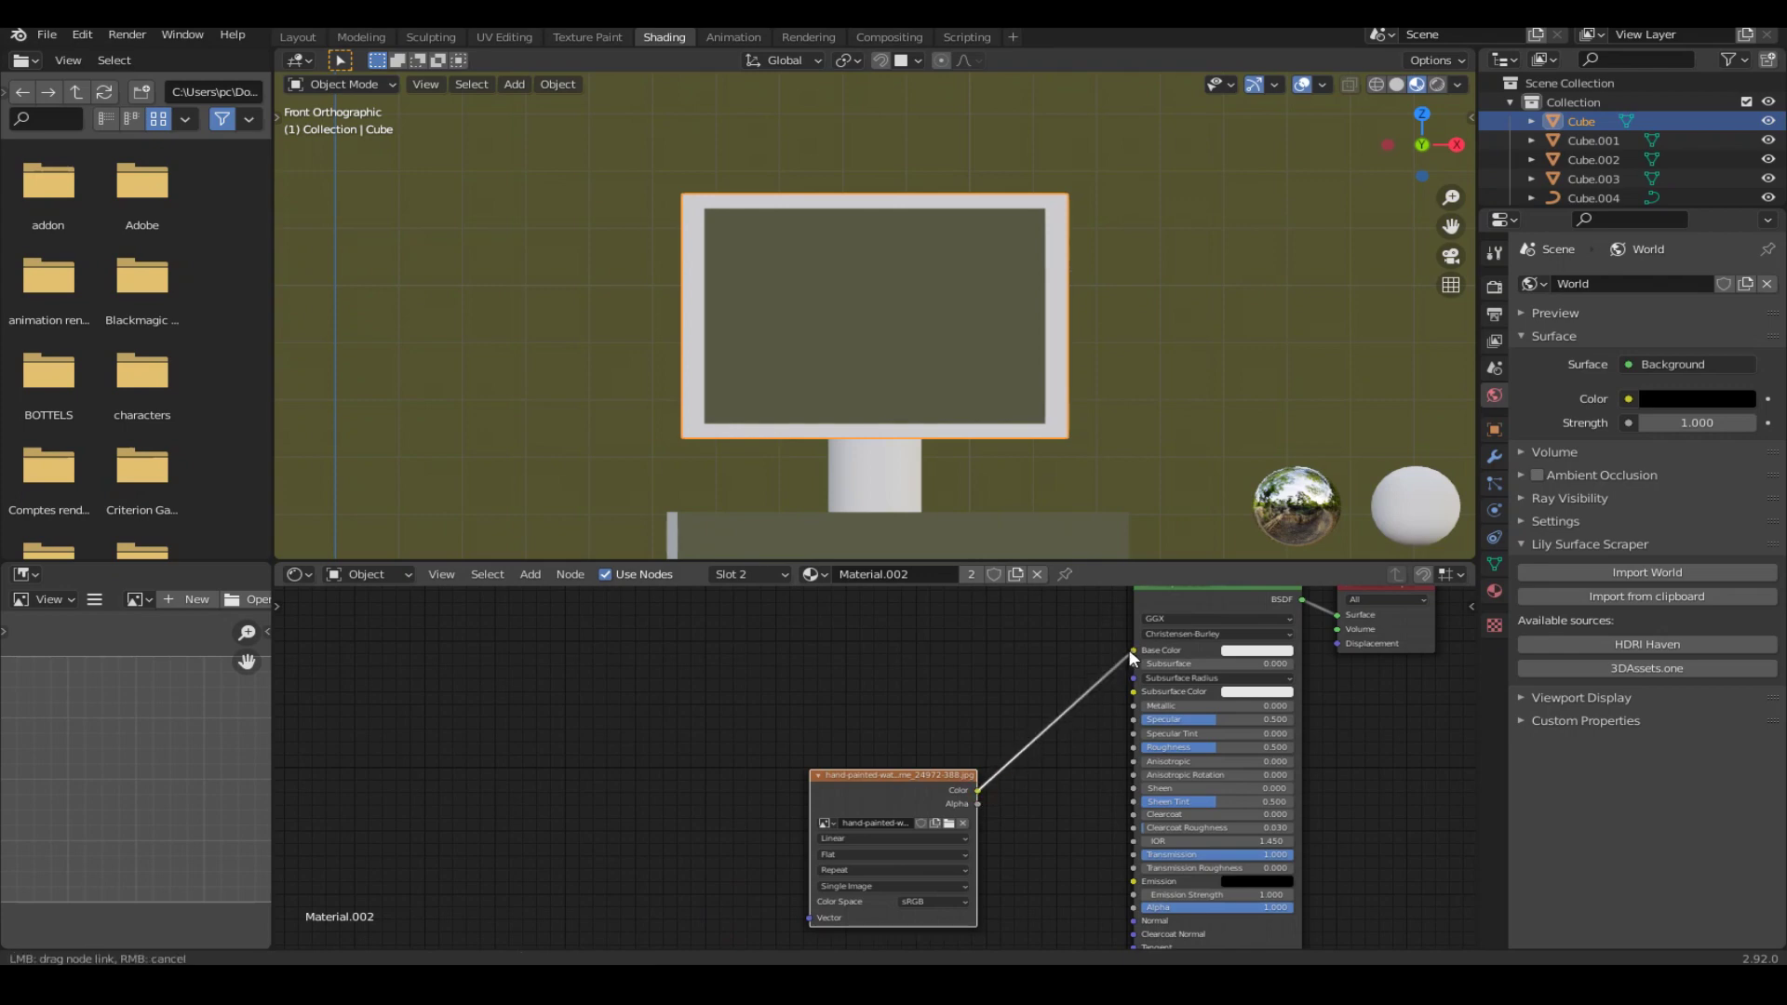
scroll(1027, 312, "down", 3)
middle_click_drag(1063, 335, 317, 50)
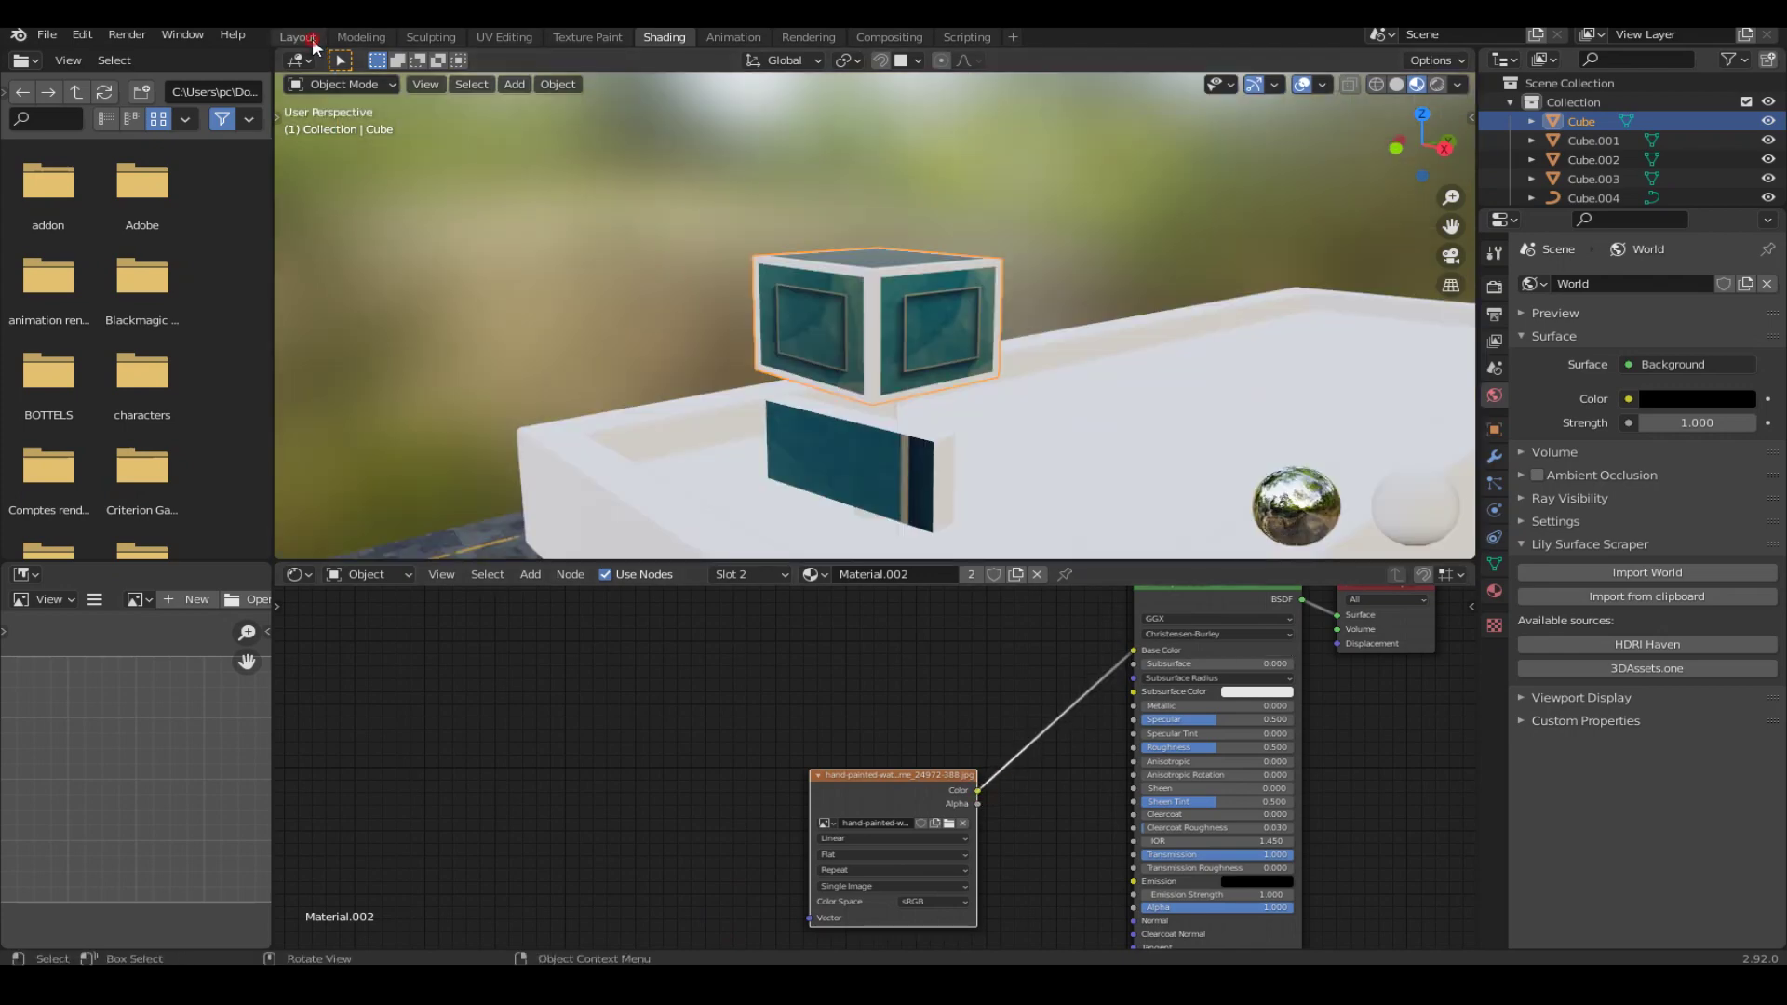
Unlink and delete the lower box's old Image Texture node in the Shading workspace.
left_click(313, 42)
left_click(594, 699)
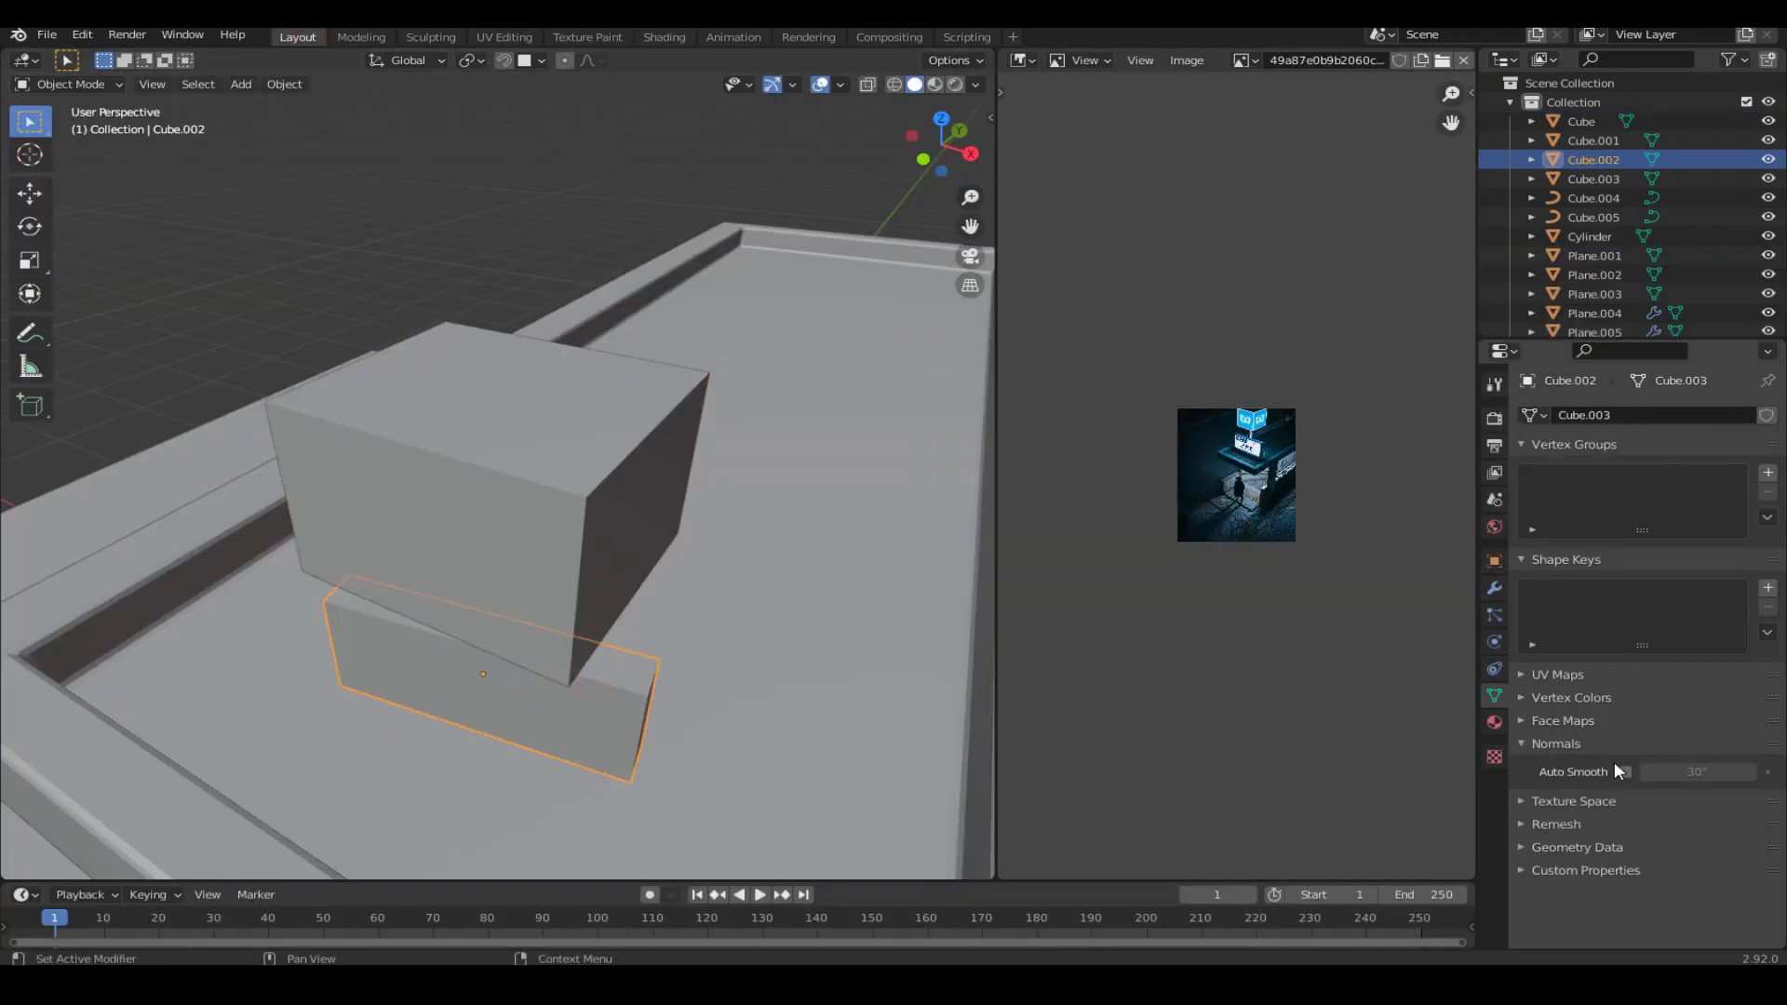
left_click(1494, 722)
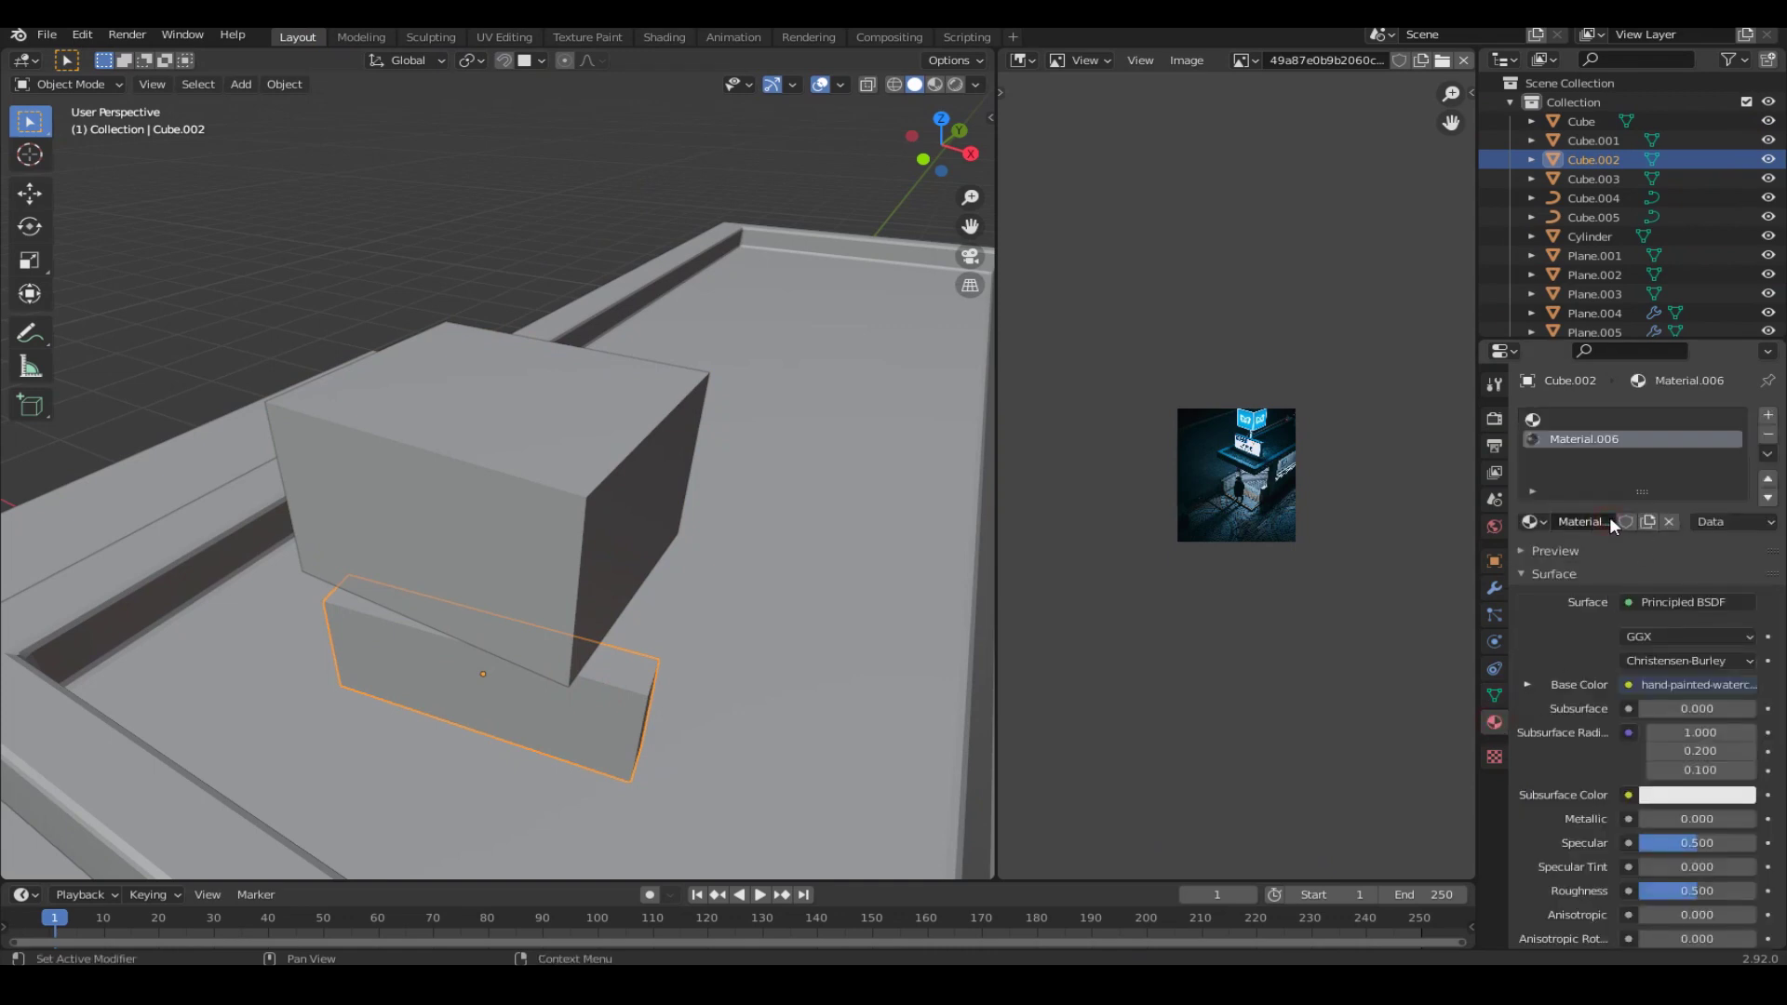
left_click(664, 36)
left_click_drag(1132, 651, 949, 758)
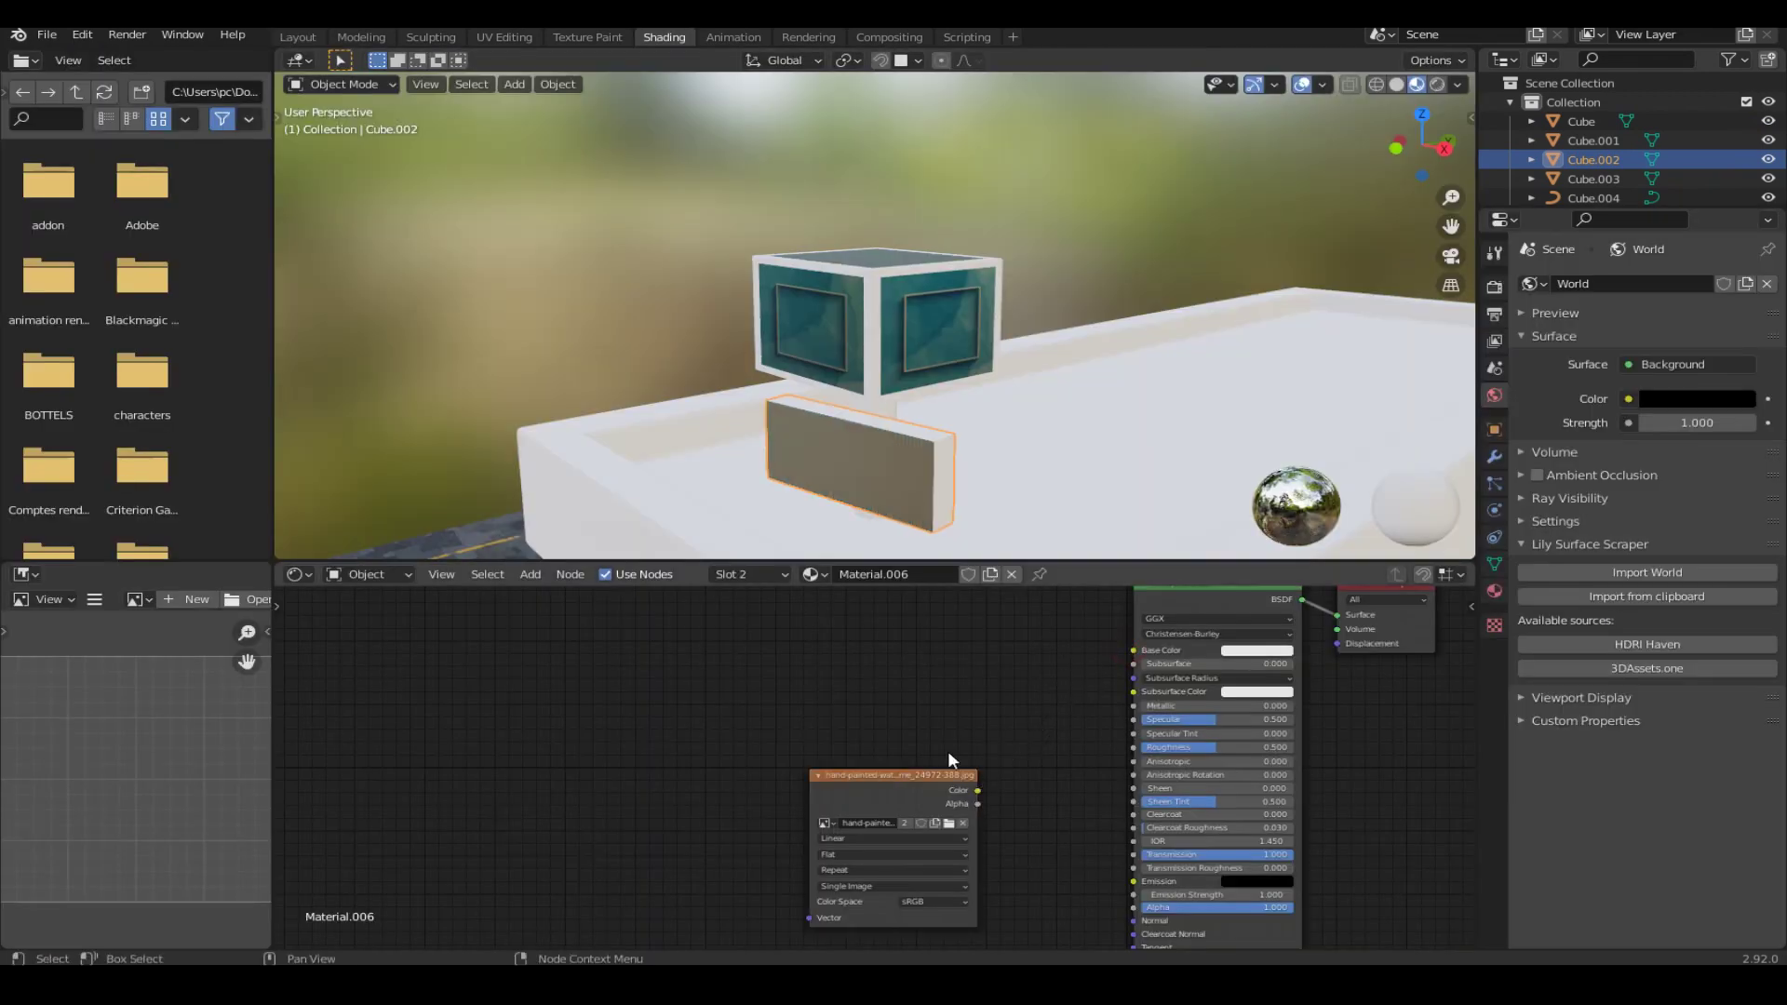
key("Delete")
Bring in the sign image texture on the white box and cube-project its UVs.
key("z")
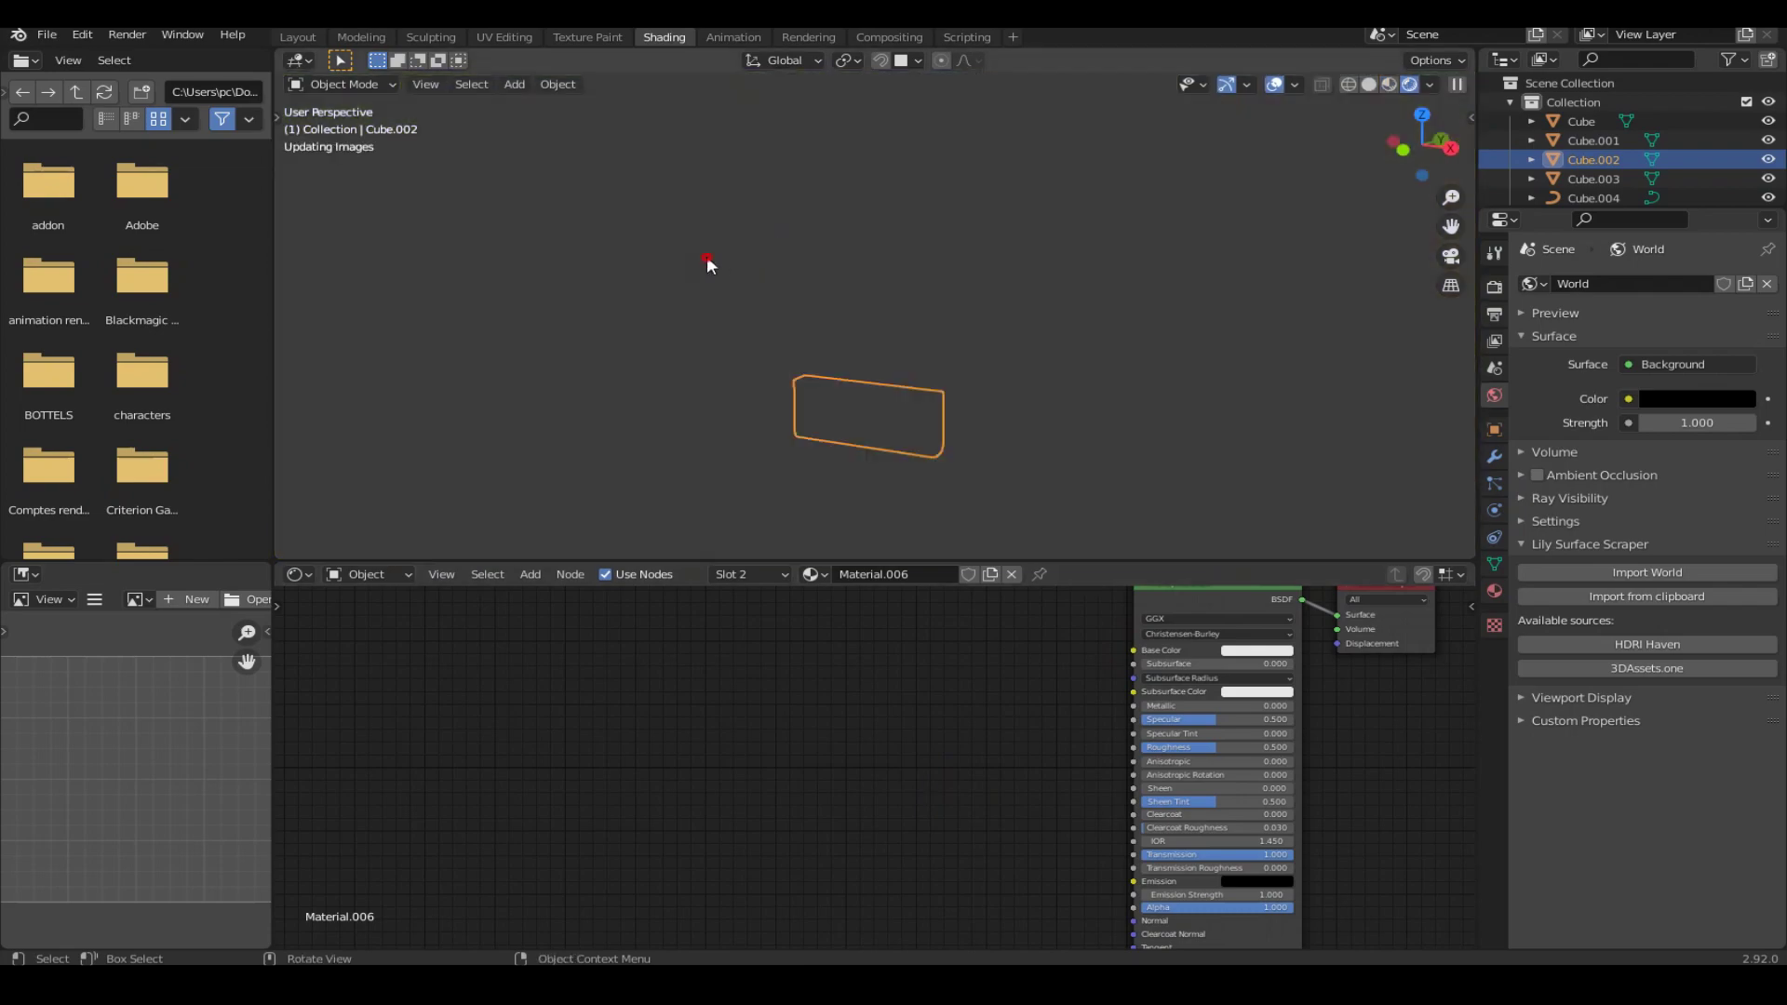
middle_click_drag(773, 304, 707, 279)
left_click(867, 365)
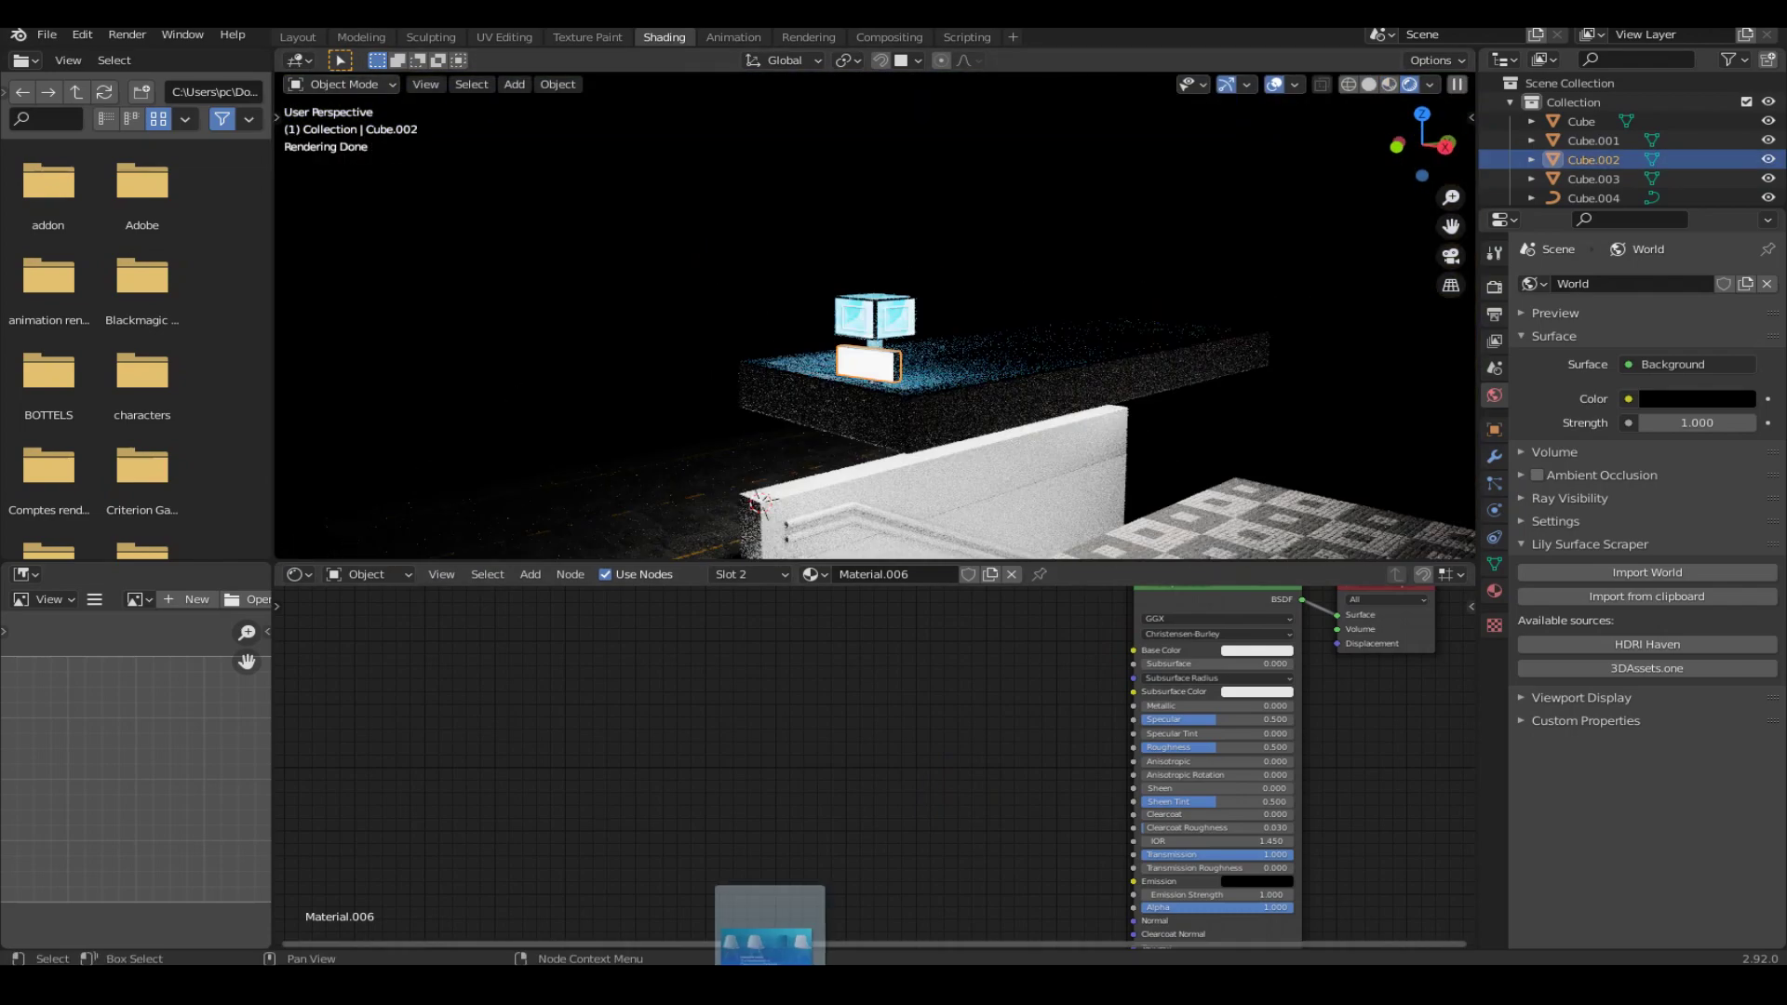
key("ctrl+z")
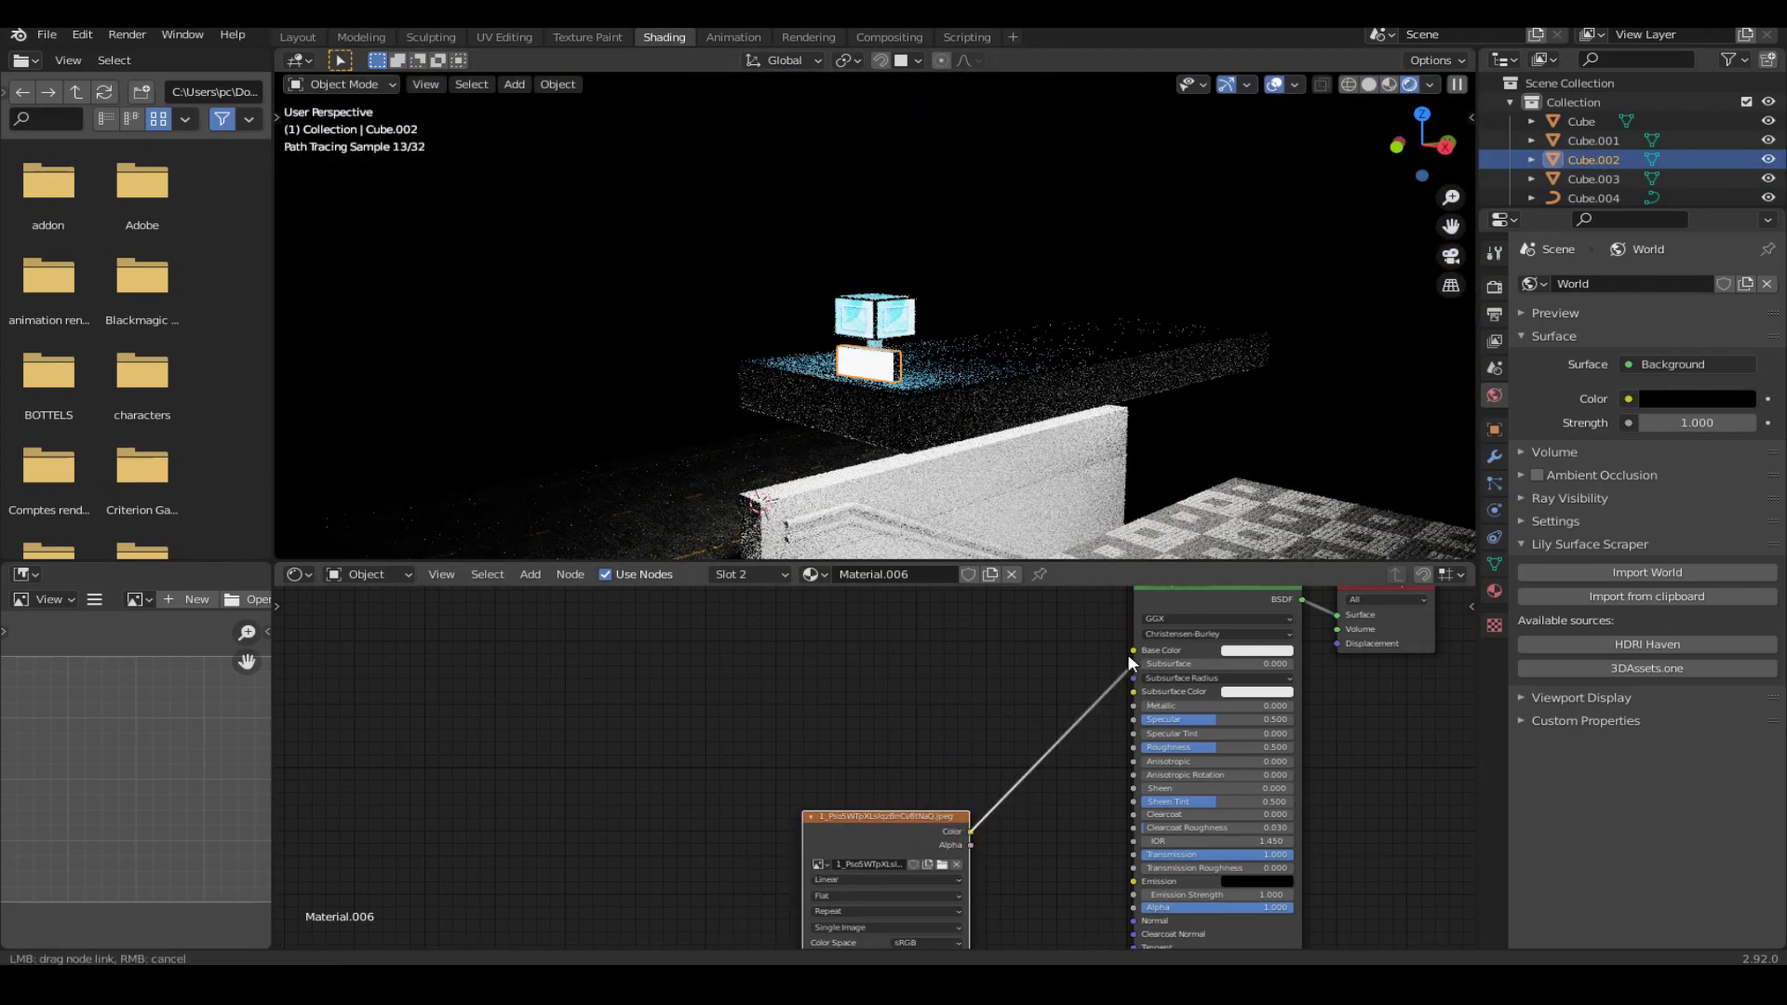
key("Tab")
scroll(918, 380, "up", 3)
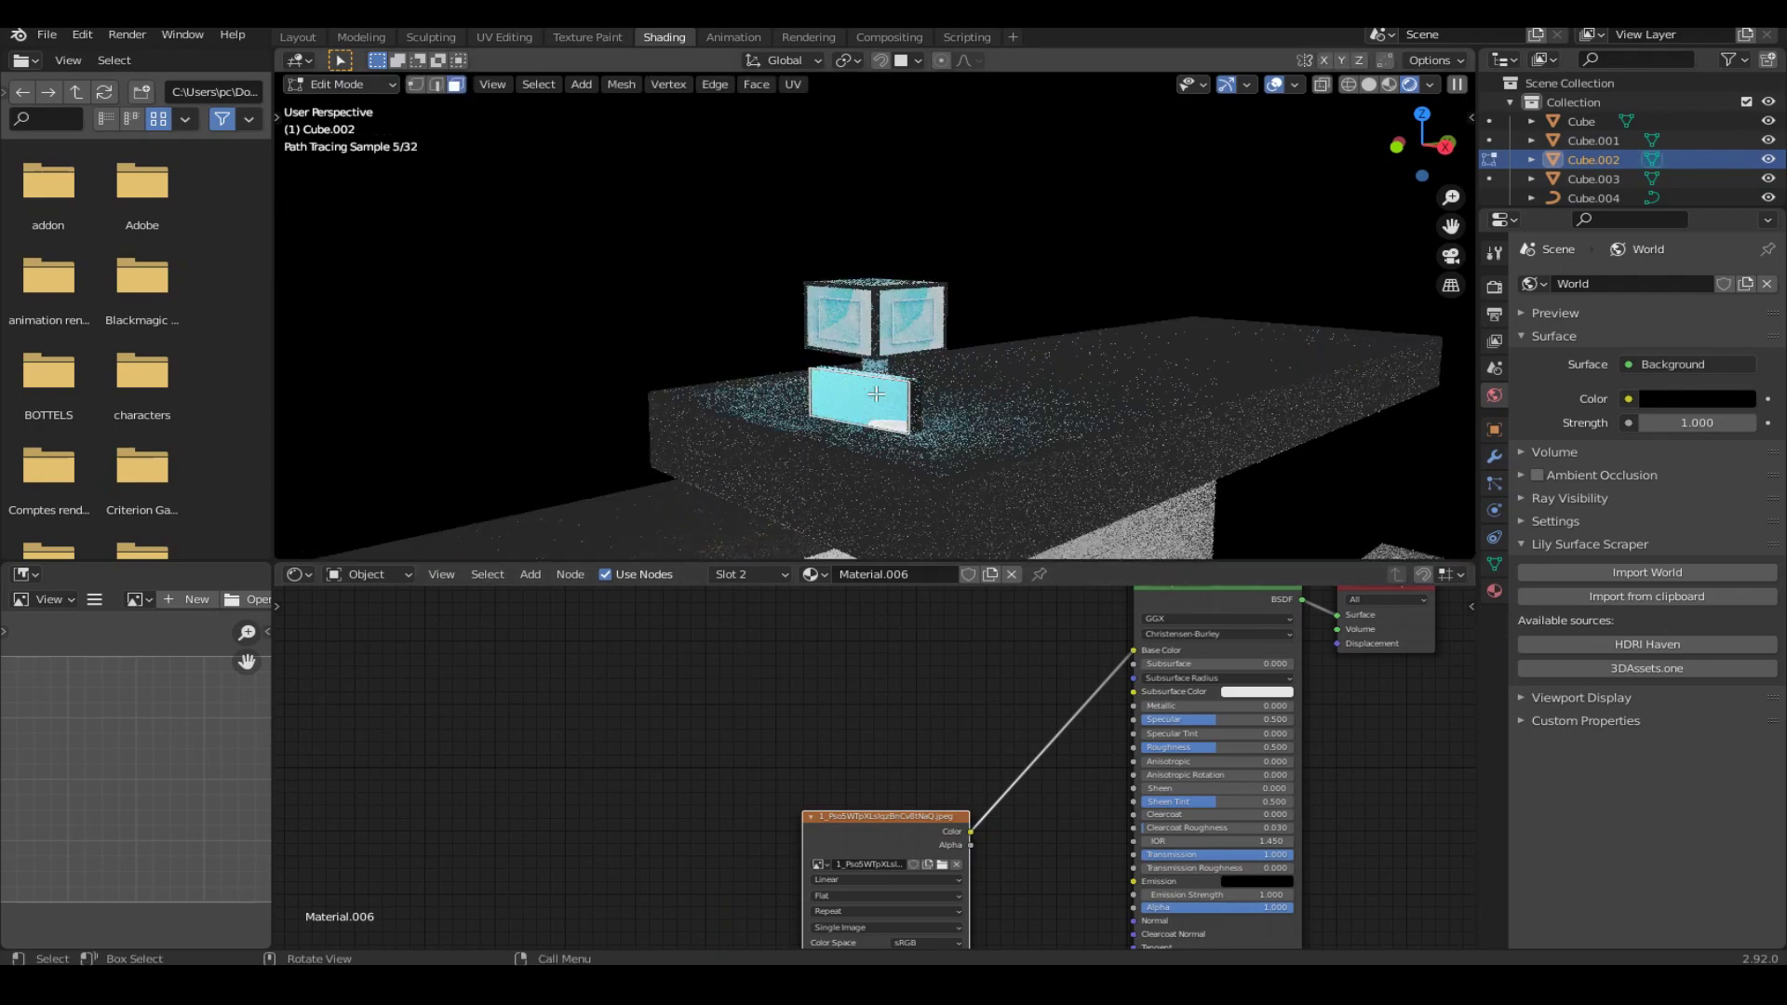
key("u")
left_click(879, 395)
left_click(503, 36)
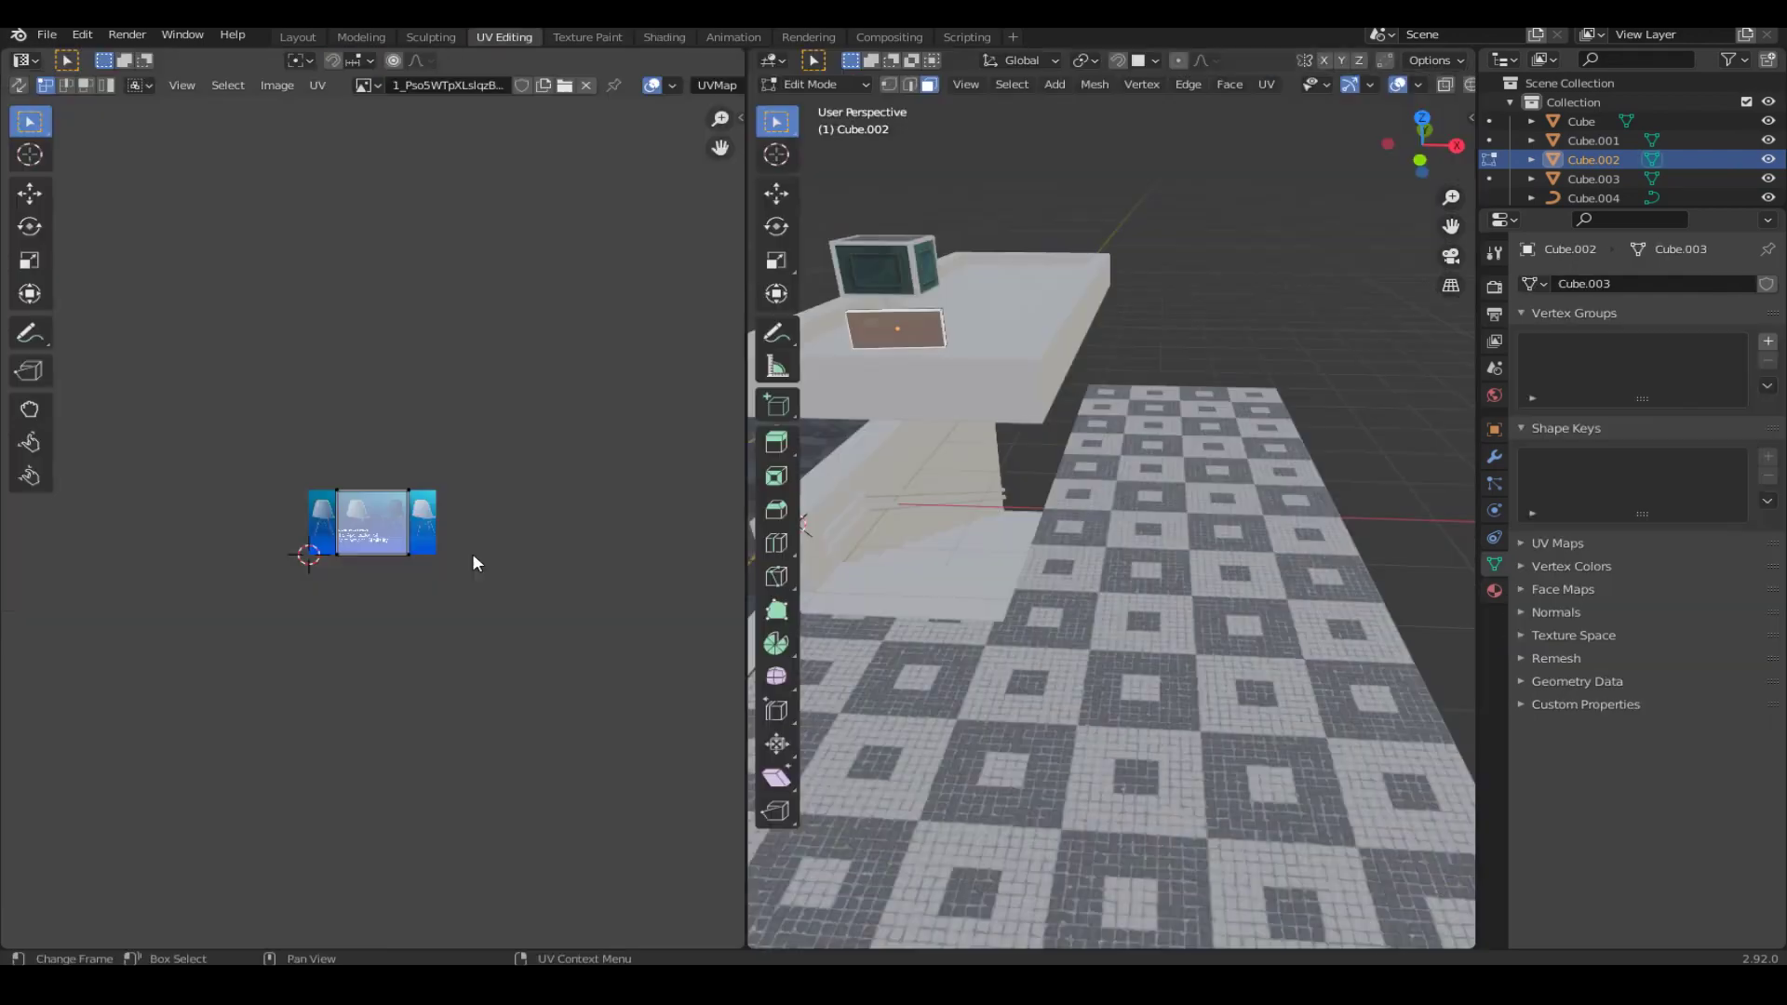
Re-project the roof slab Plane.008's UVs and isolate the slab in the view.
key("s")
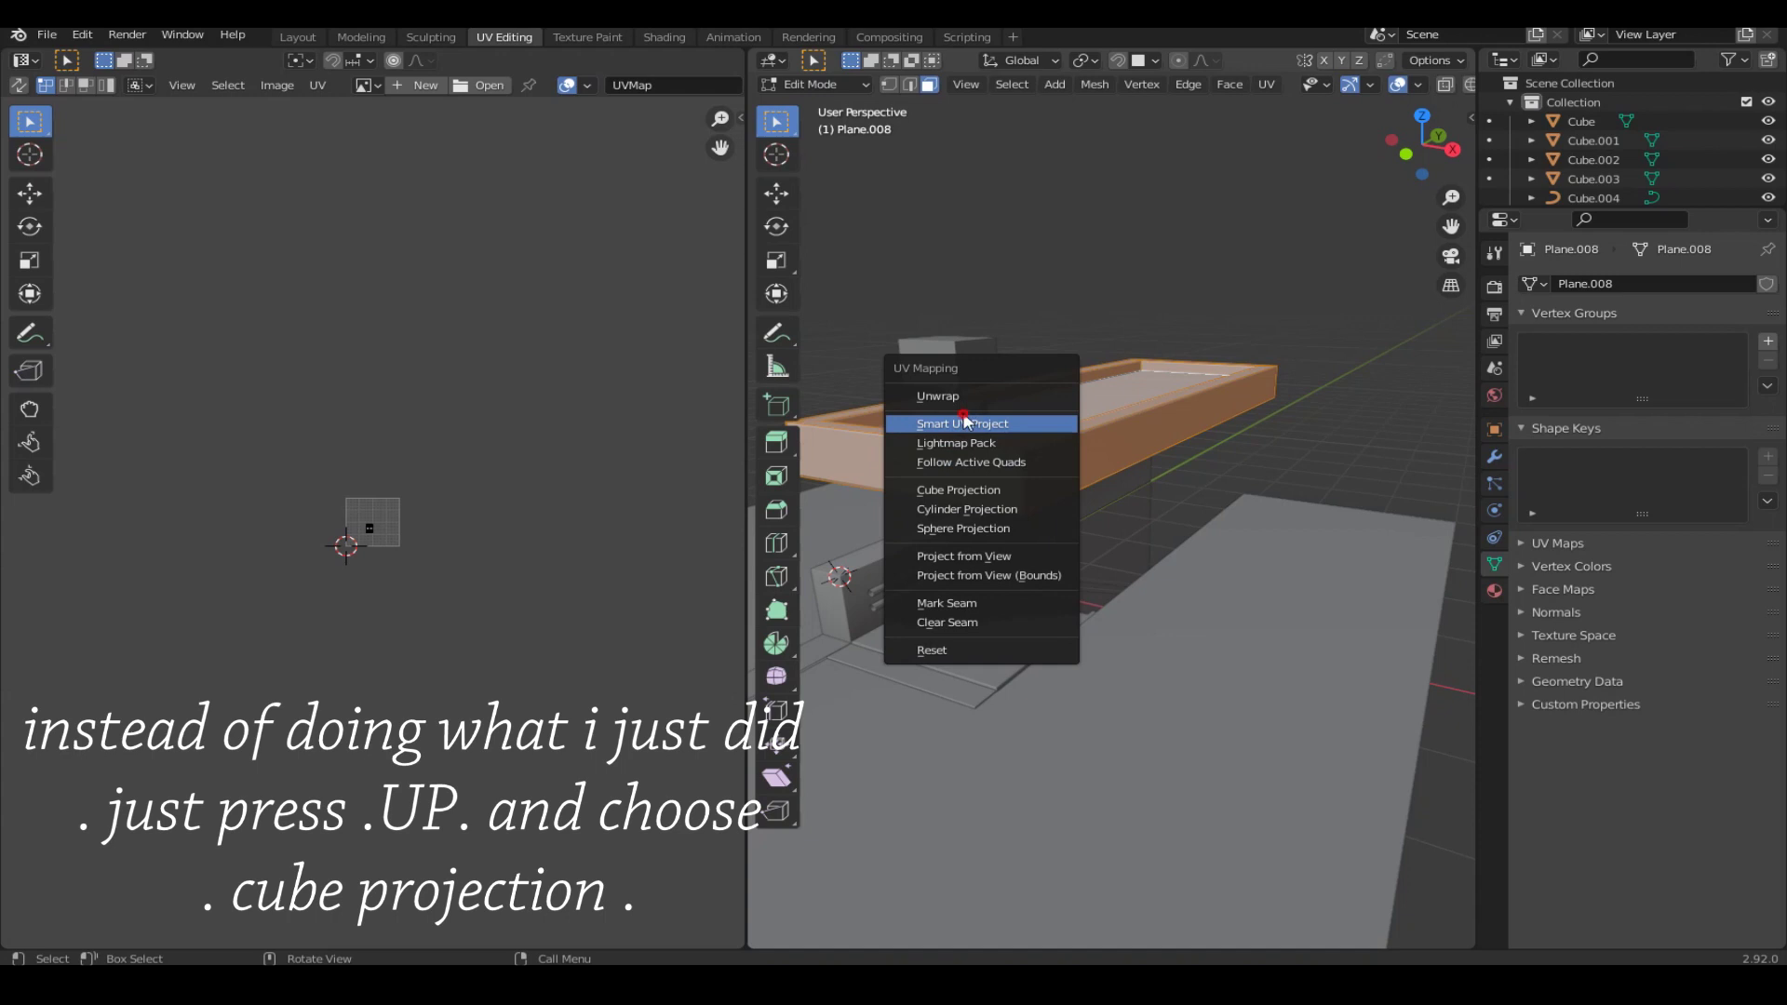
left_click(958, 490)
scroll(1024, 511, "down", 3)
key("KP_1")
scroll(1056, 499, "up", 4)
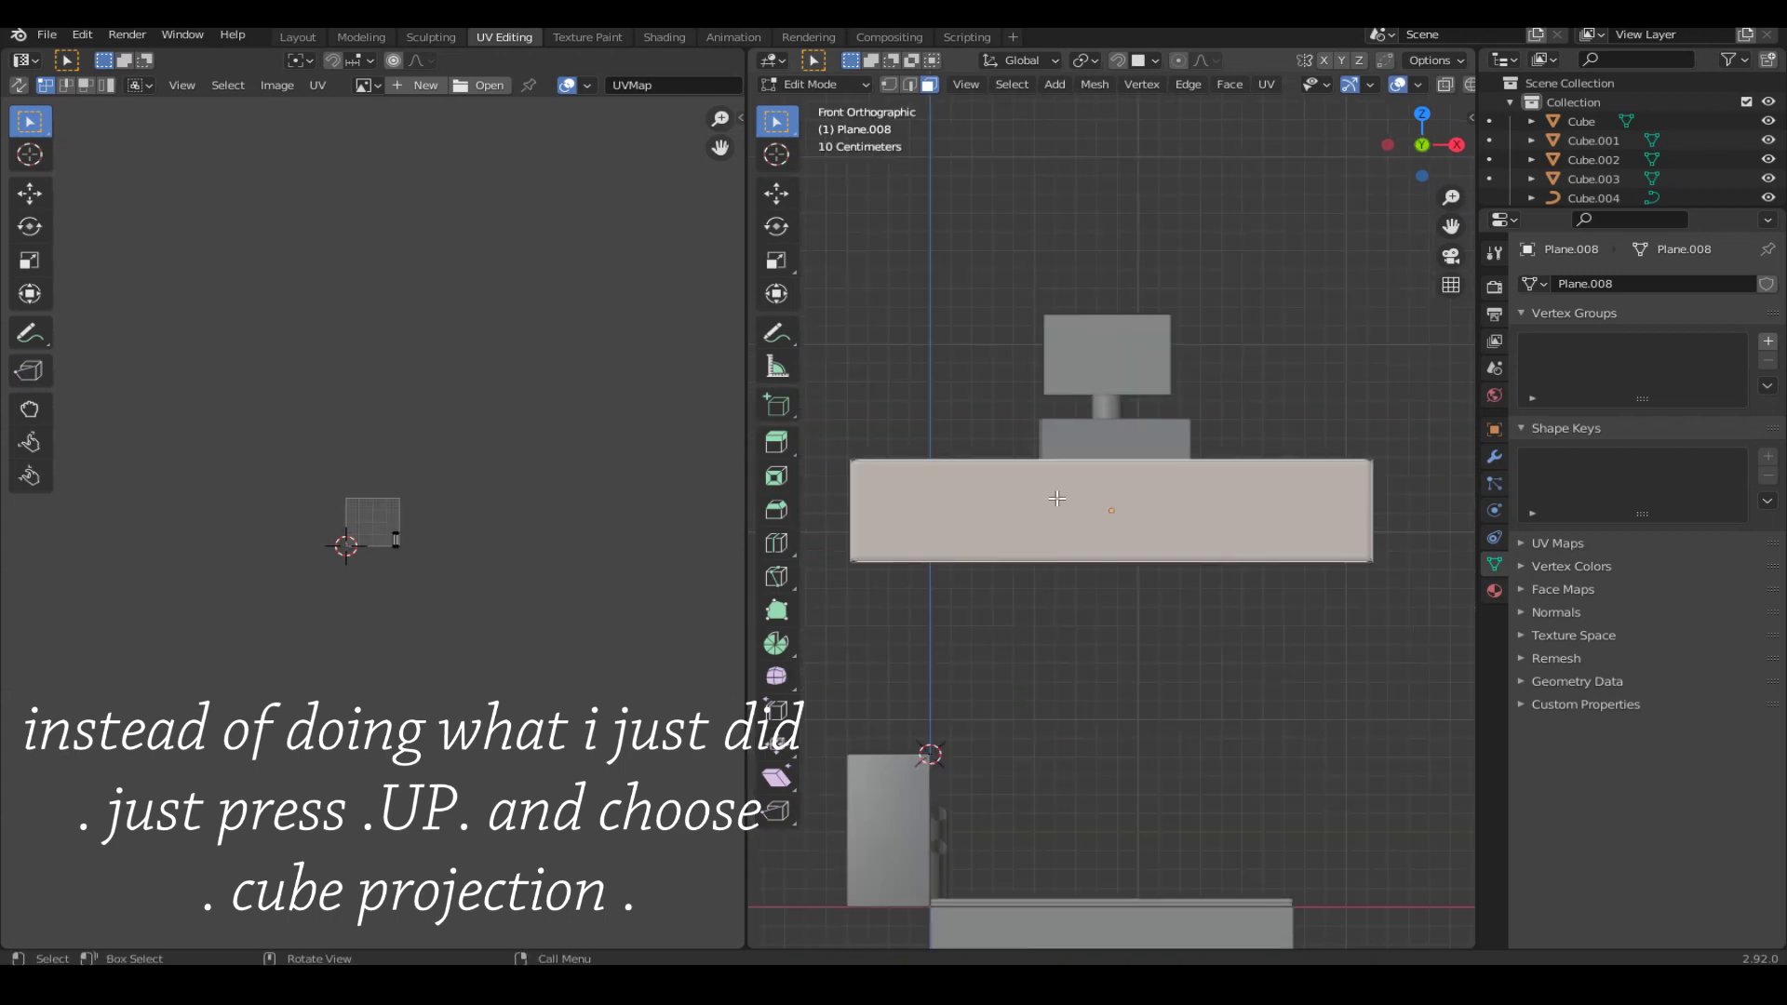
key("u")
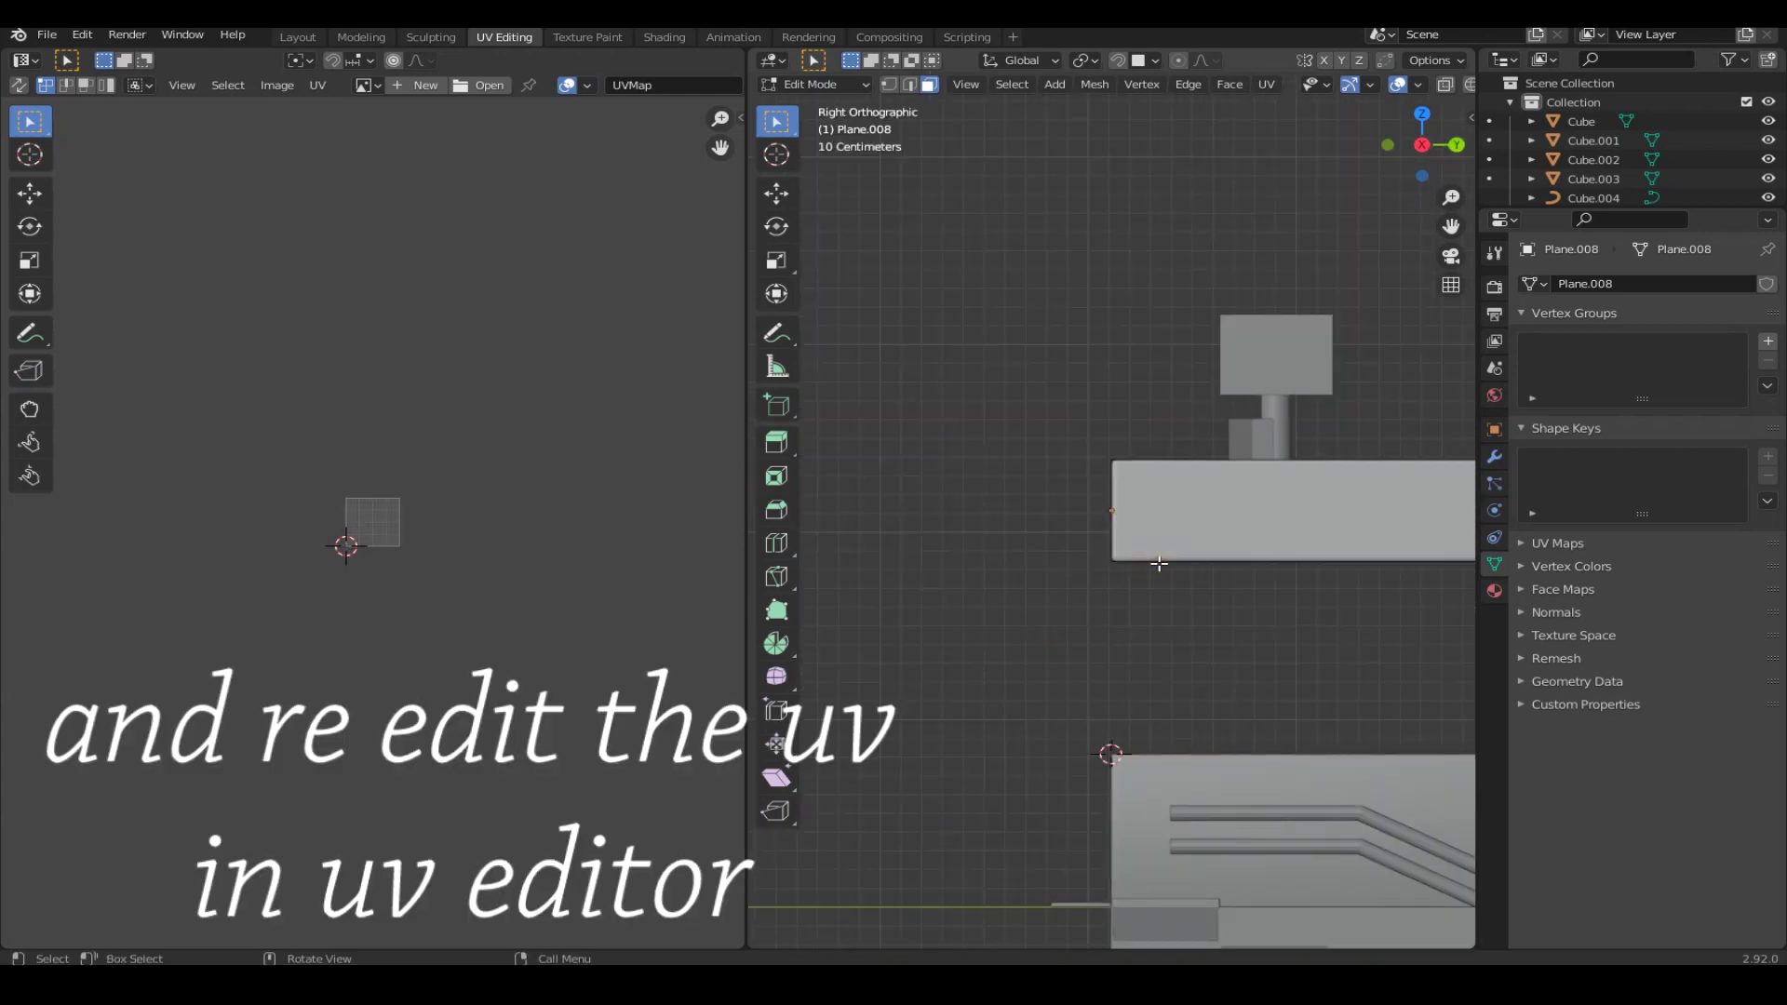
scroll(1203, 493, "up", 2)
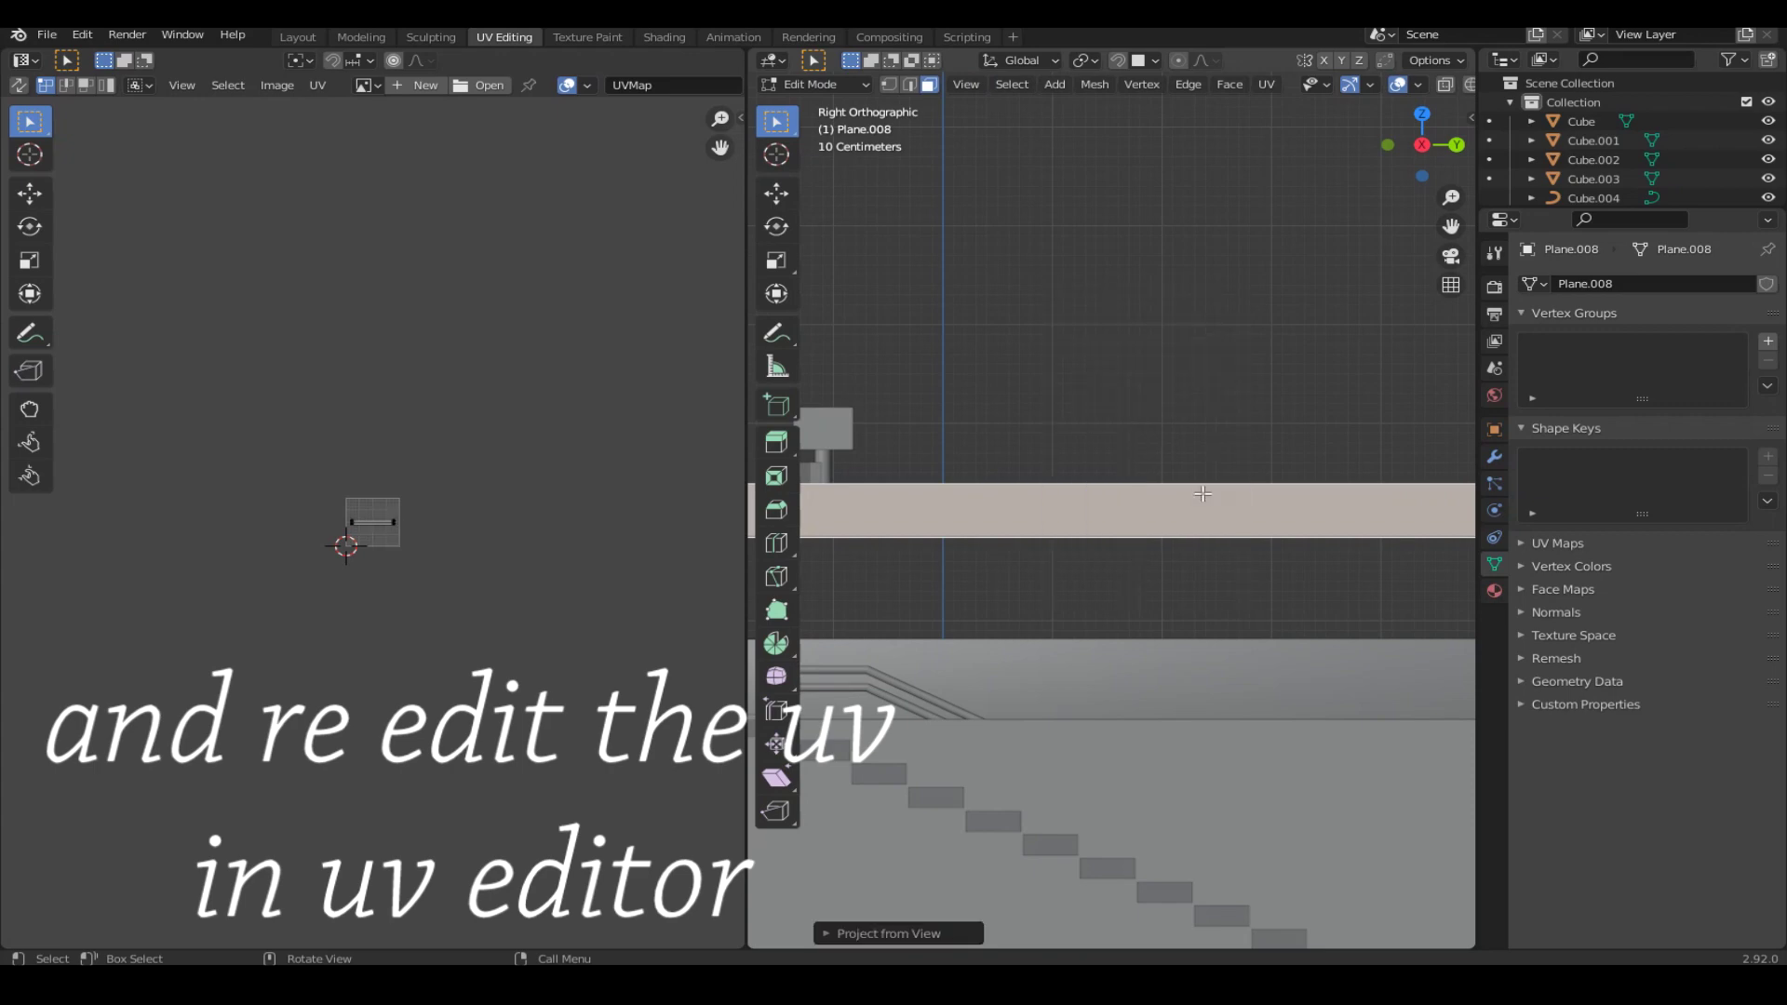
key("ctrl+KP_3")
middle_click_drag(1203, 494, 933, 368)
key("shift+h")
Give the slab a new material with bunker-walls-dirty-61.jpg driving Base Color.
left_click(929, 363)
left_click(924, 574)
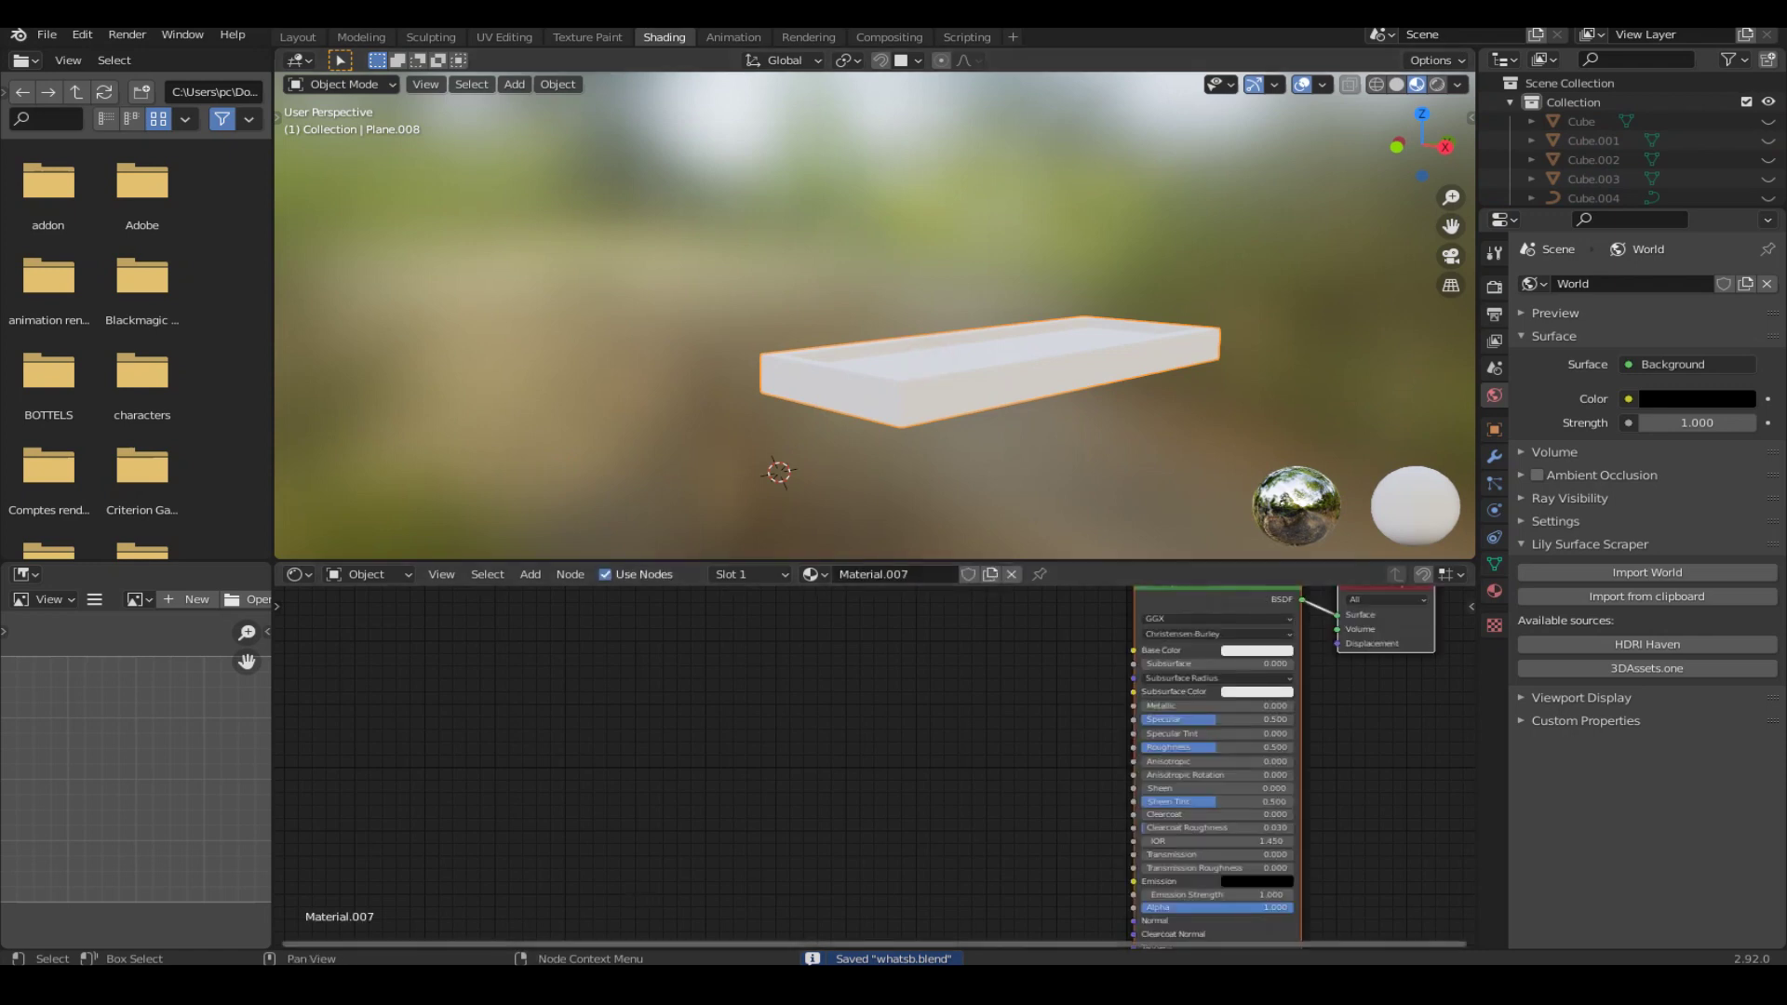
left_click_drag(849, 904, 932, 817)
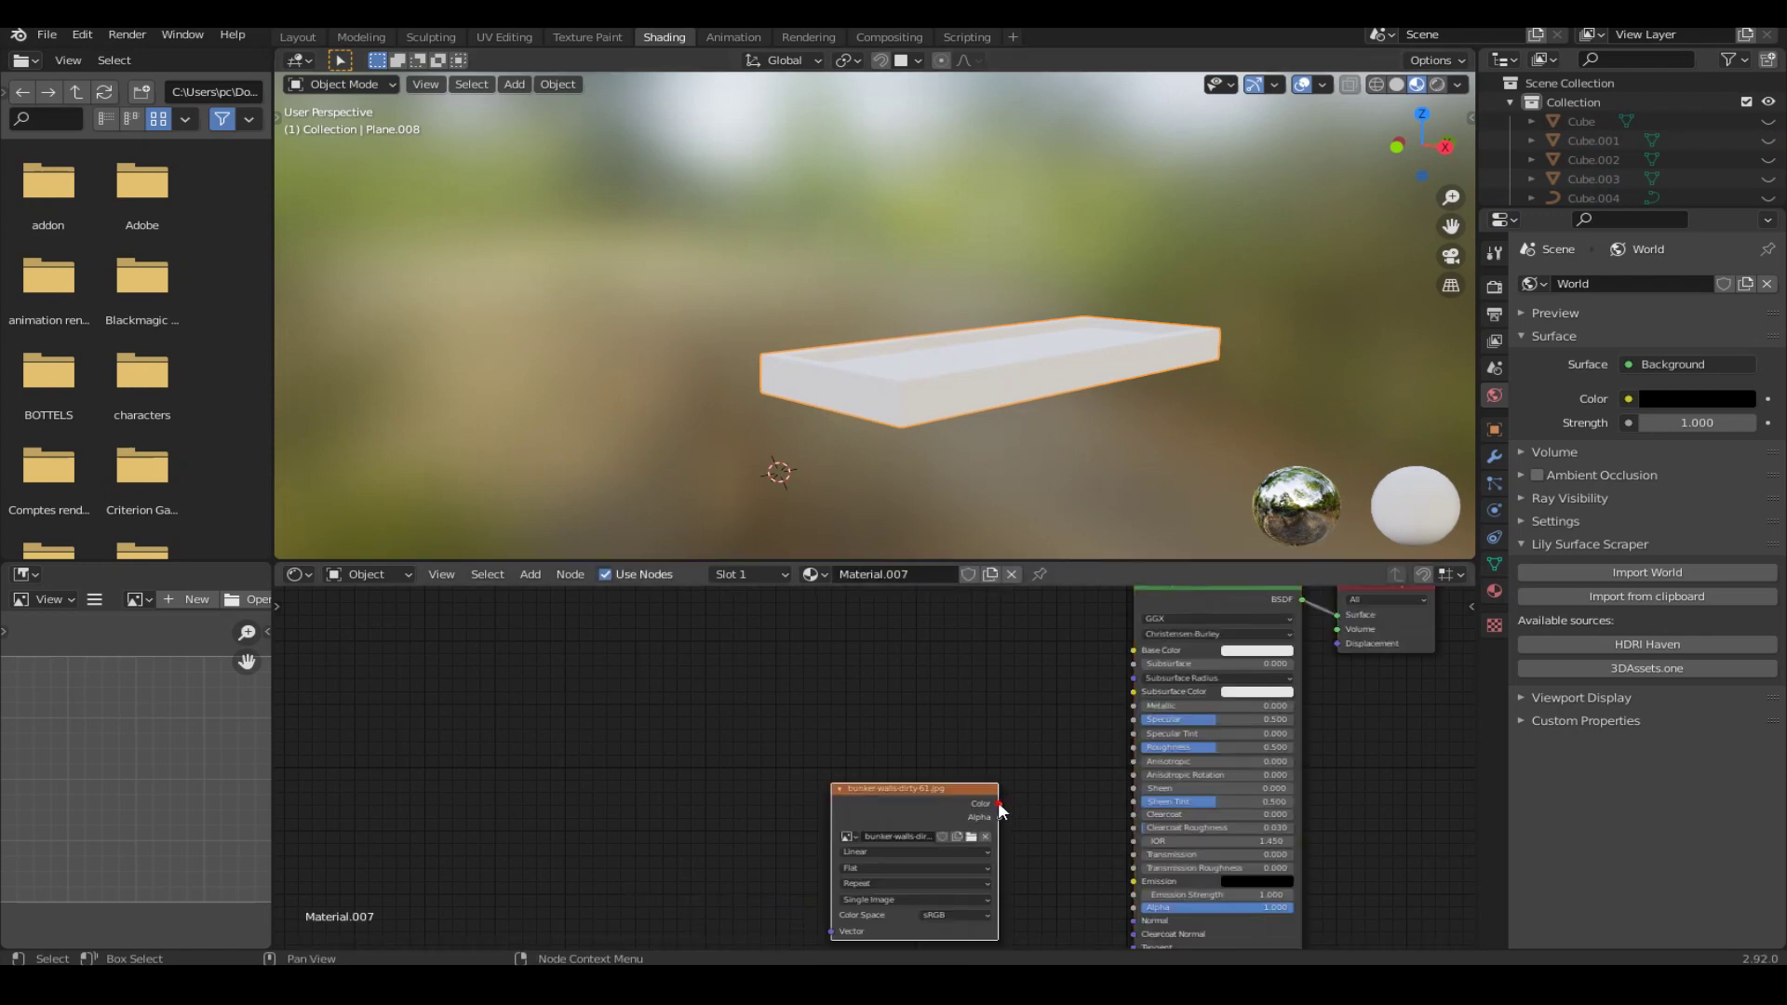
left_click_drag(1124, 605, 1124, 609)
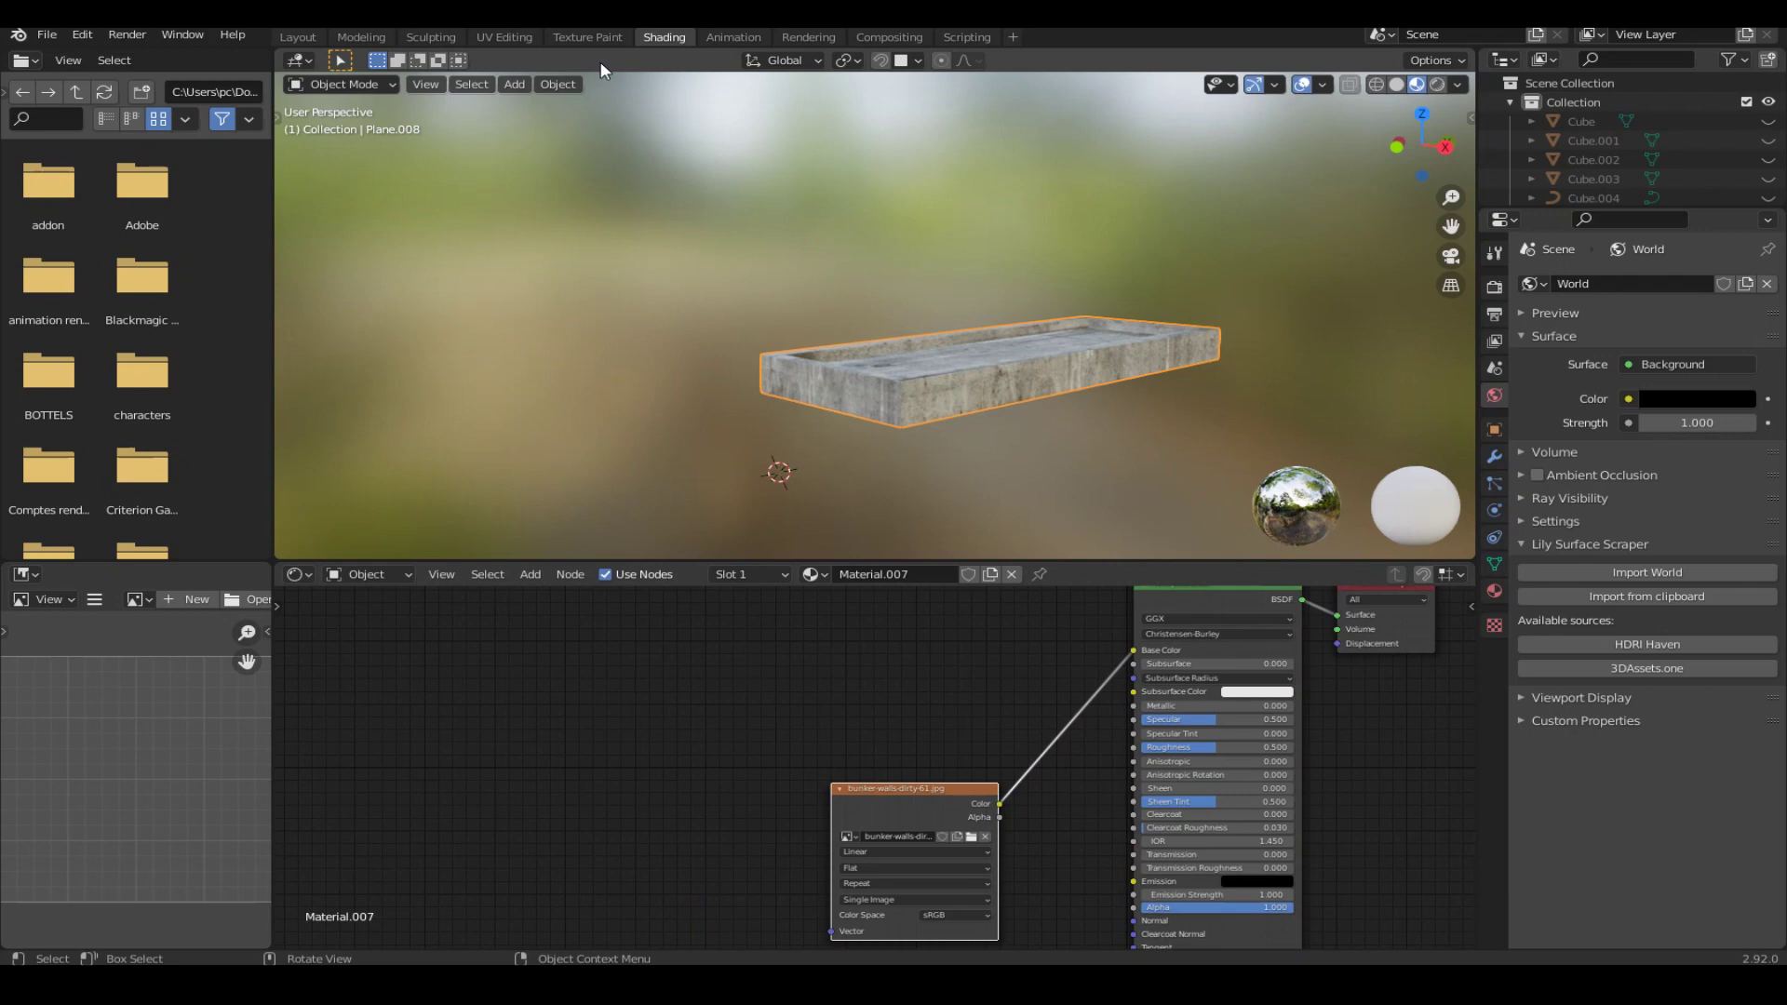
In UV Editing, shrink the slab's front UV rectangle and move it across the concrete texture.
left_click(515, 37)
key("KP_1")
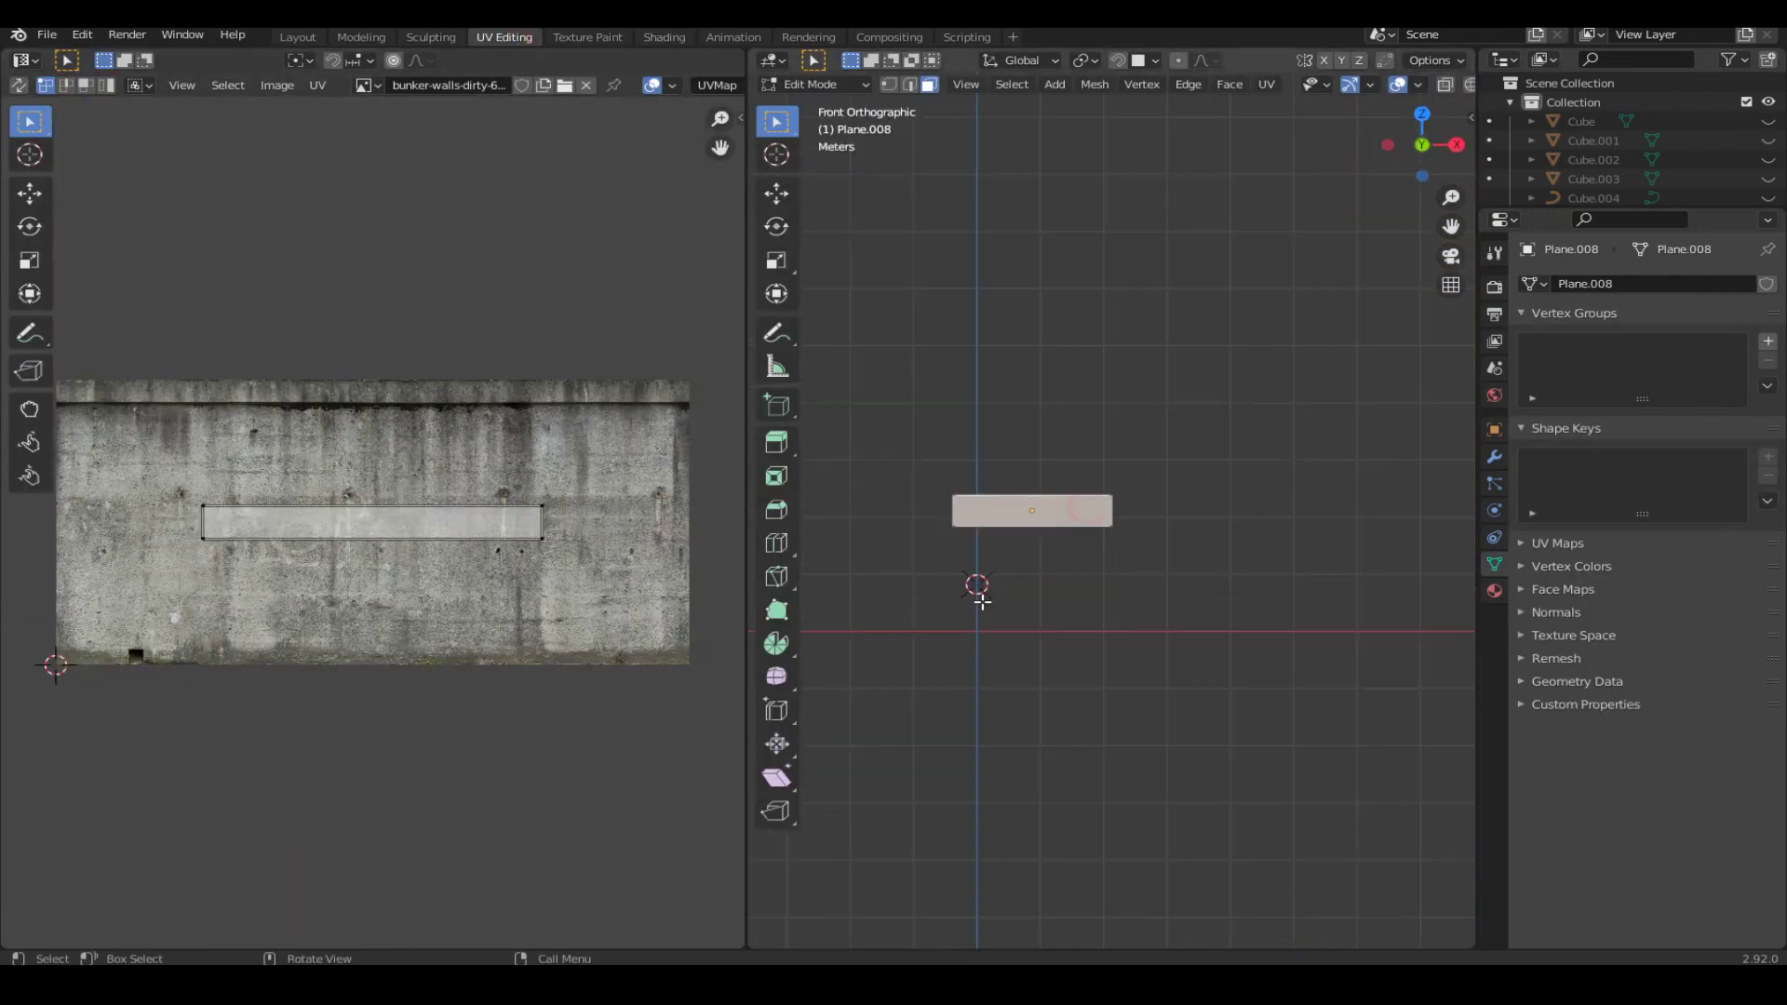
left_click(1015, 659)
key("KP_Decimal")
key("a")
key("s")
key("Return")
key("g")
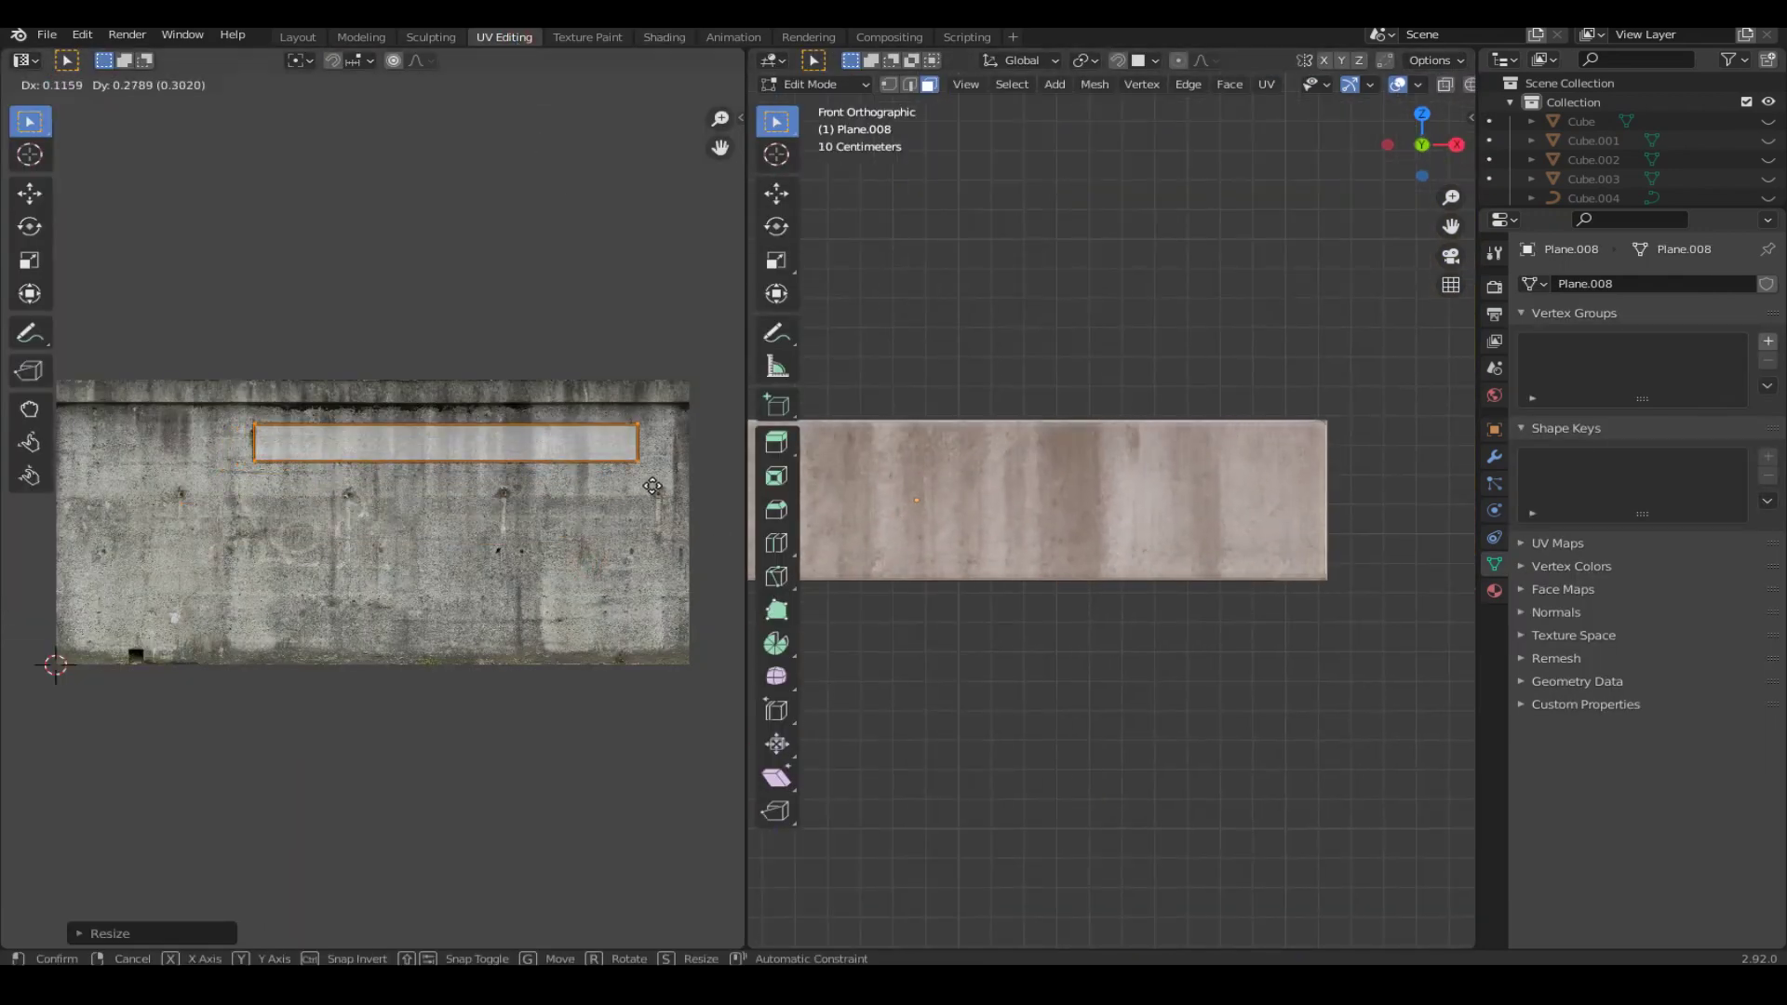
left_click(652, 471)
Rescale the UV strip horizontally and place it at the top of the texture.
key("KP_3")
key("g")
key("s")
key("x")
left_click(656, 418)
key("g")
key("Return")
key("Tab")
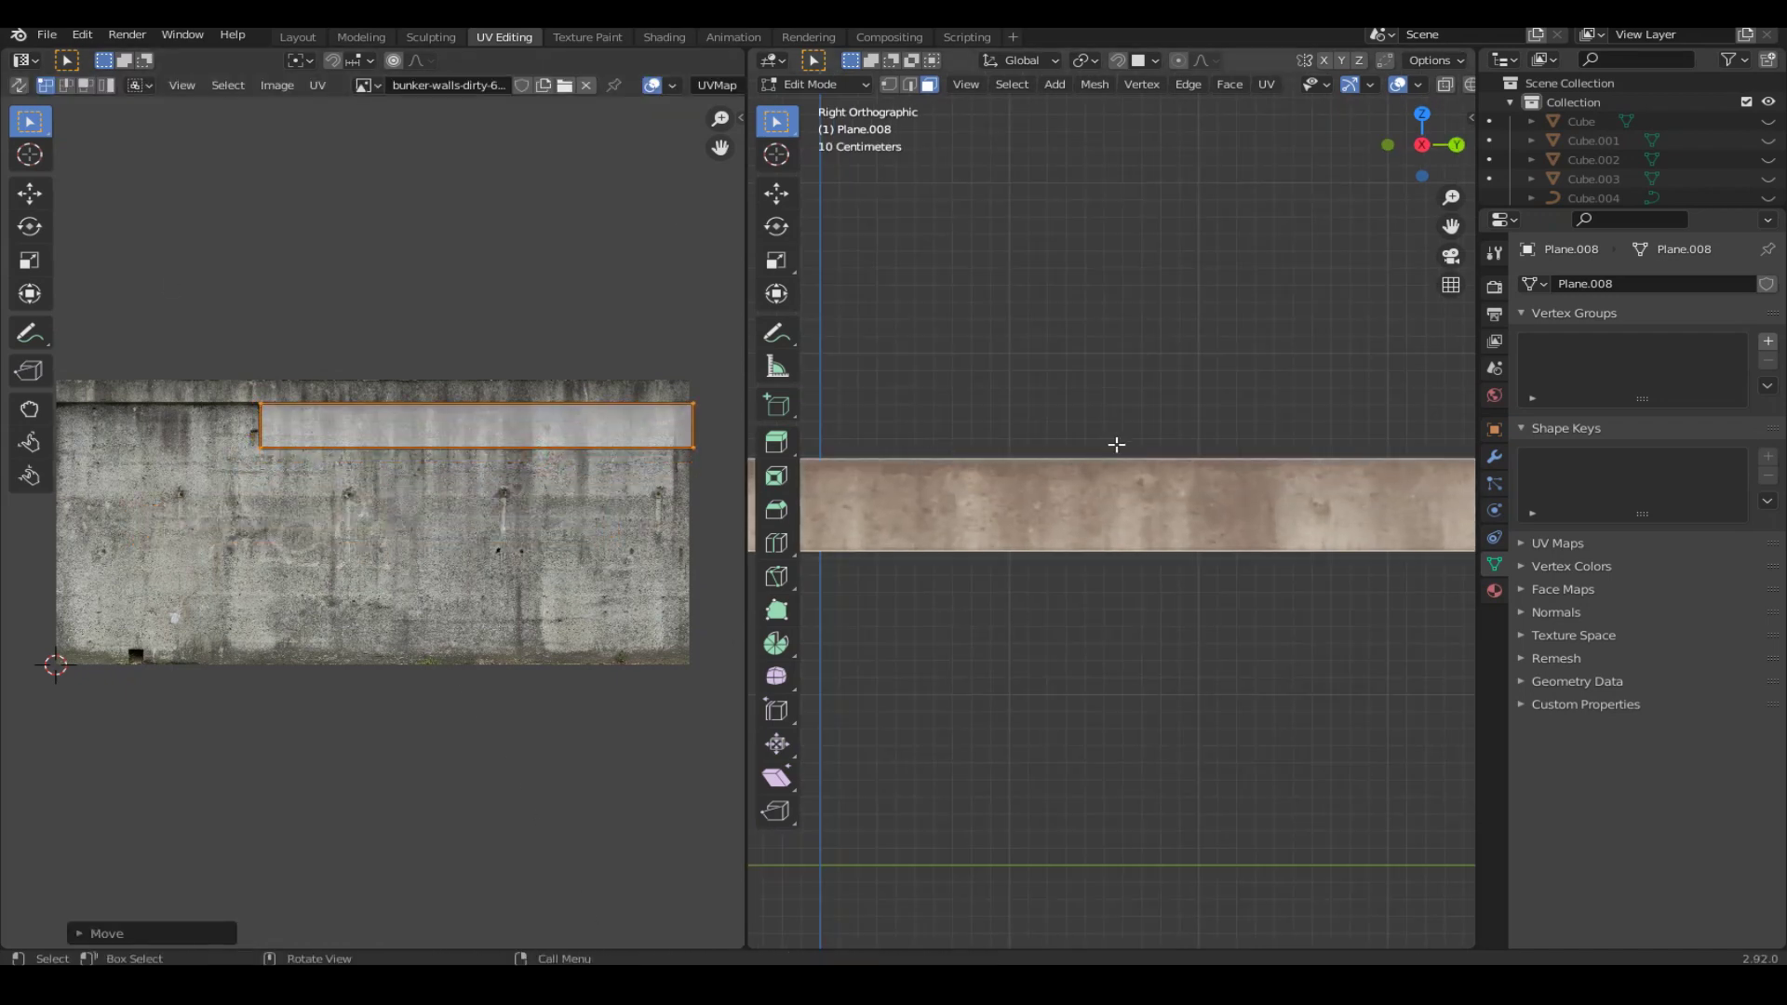
Resize the slab's side UV strip and move it to the texture's top edge.
middle_click_drag(1042, 417, 1075, 542)
key("Tab")
key("ctrl+KP_3")
scroll(735, 583, "up", 2)
key("s")
left_click(613, 566)
scroll(676, 703, "down", 2)
key("g")
key("Return")
key("Tab")
middle_click_drag(1013, 473, 1148, 551)
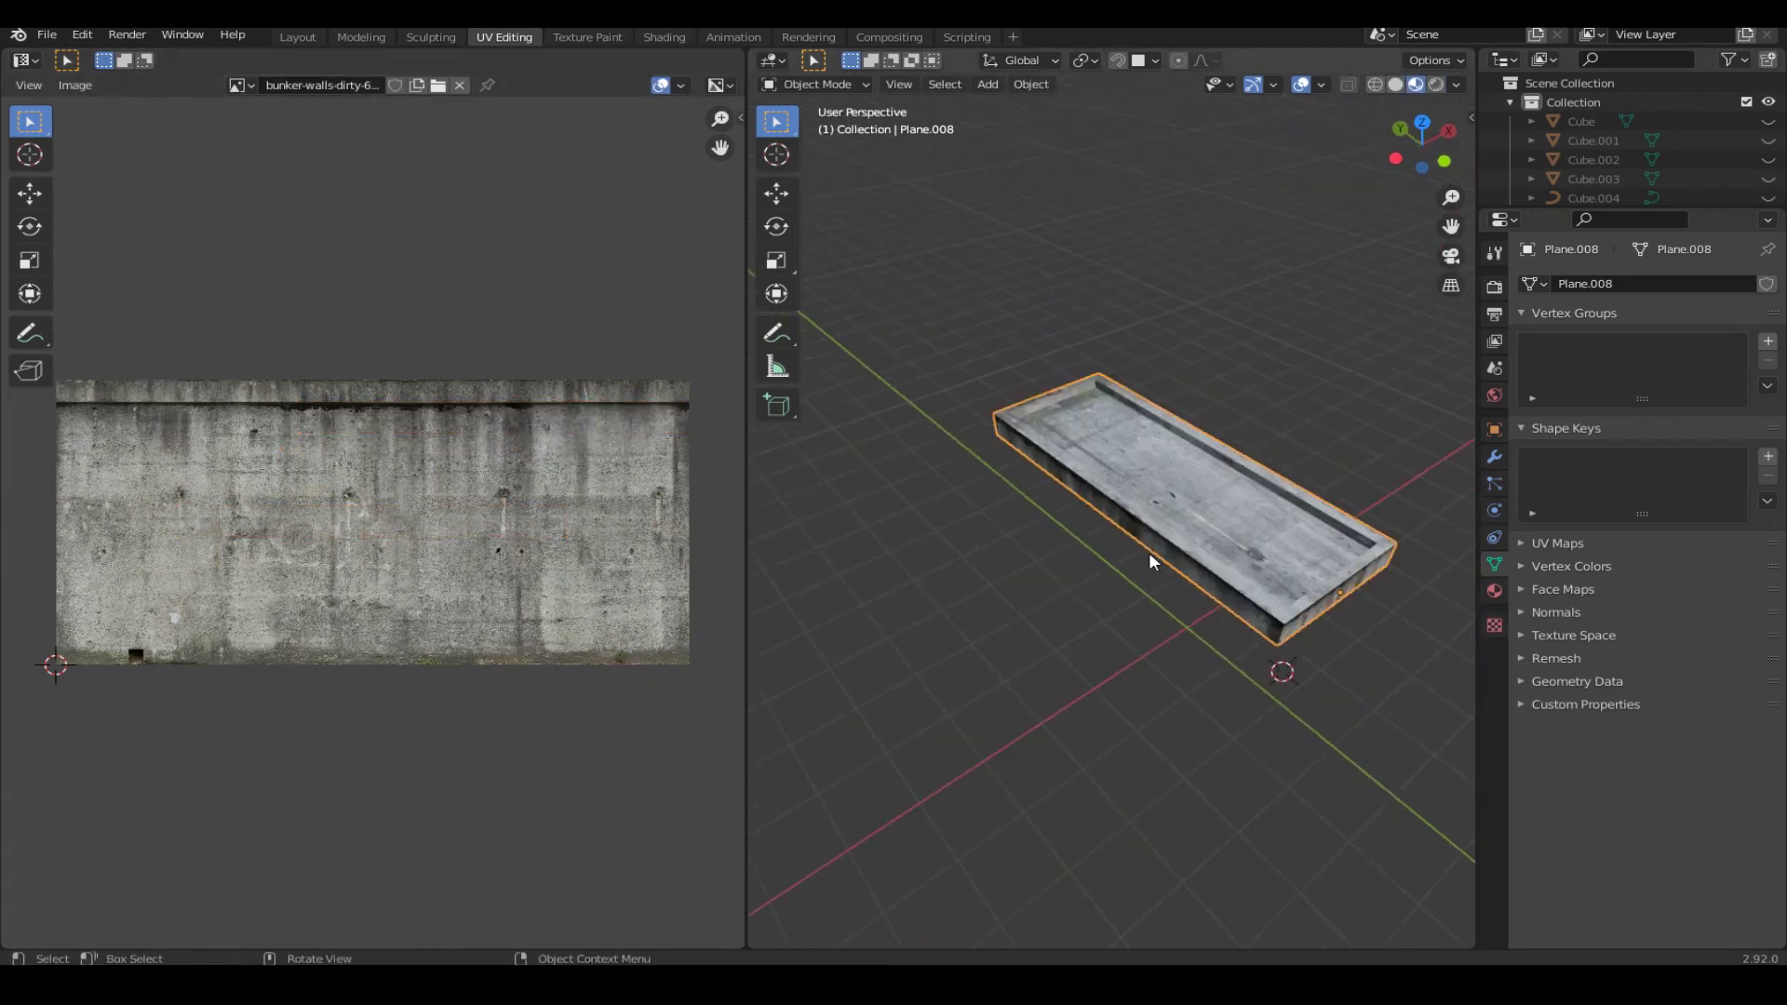
left_click(663, 36)
Add Normal Map and Bump nodes fed by the concrete image's Color.
key("g")
left_click(823, 870)
key("shift+a")
type("bu")
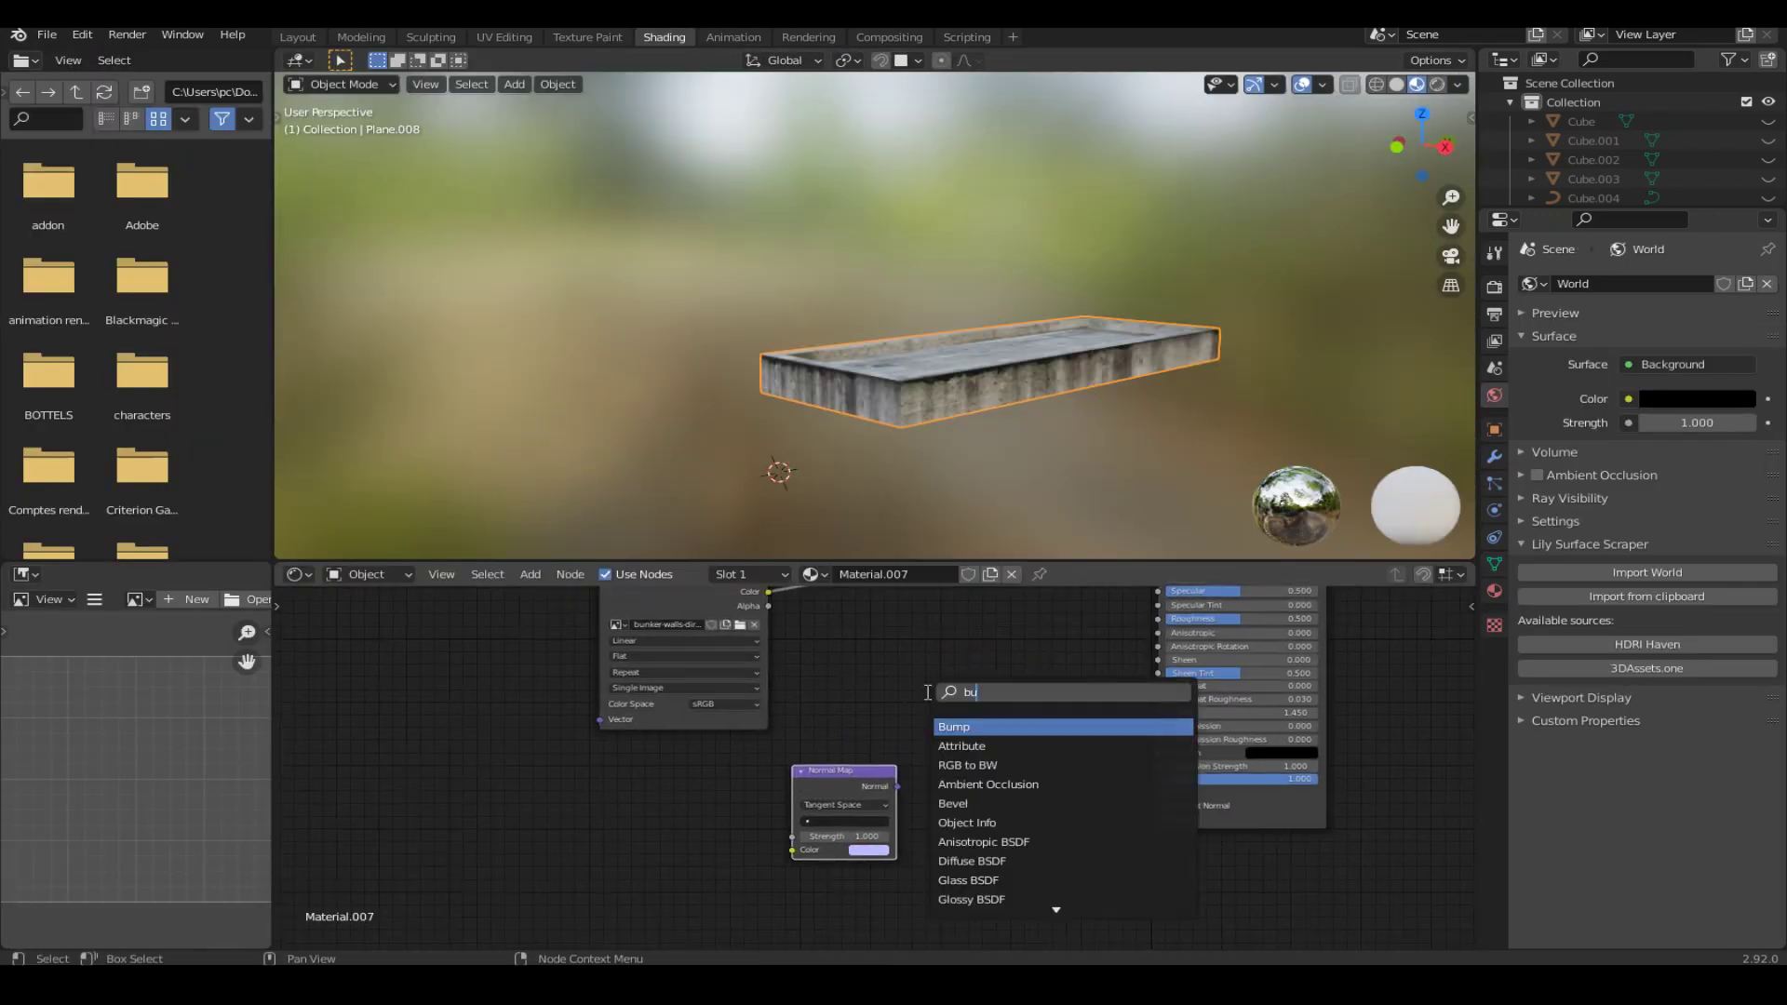
key("Return")
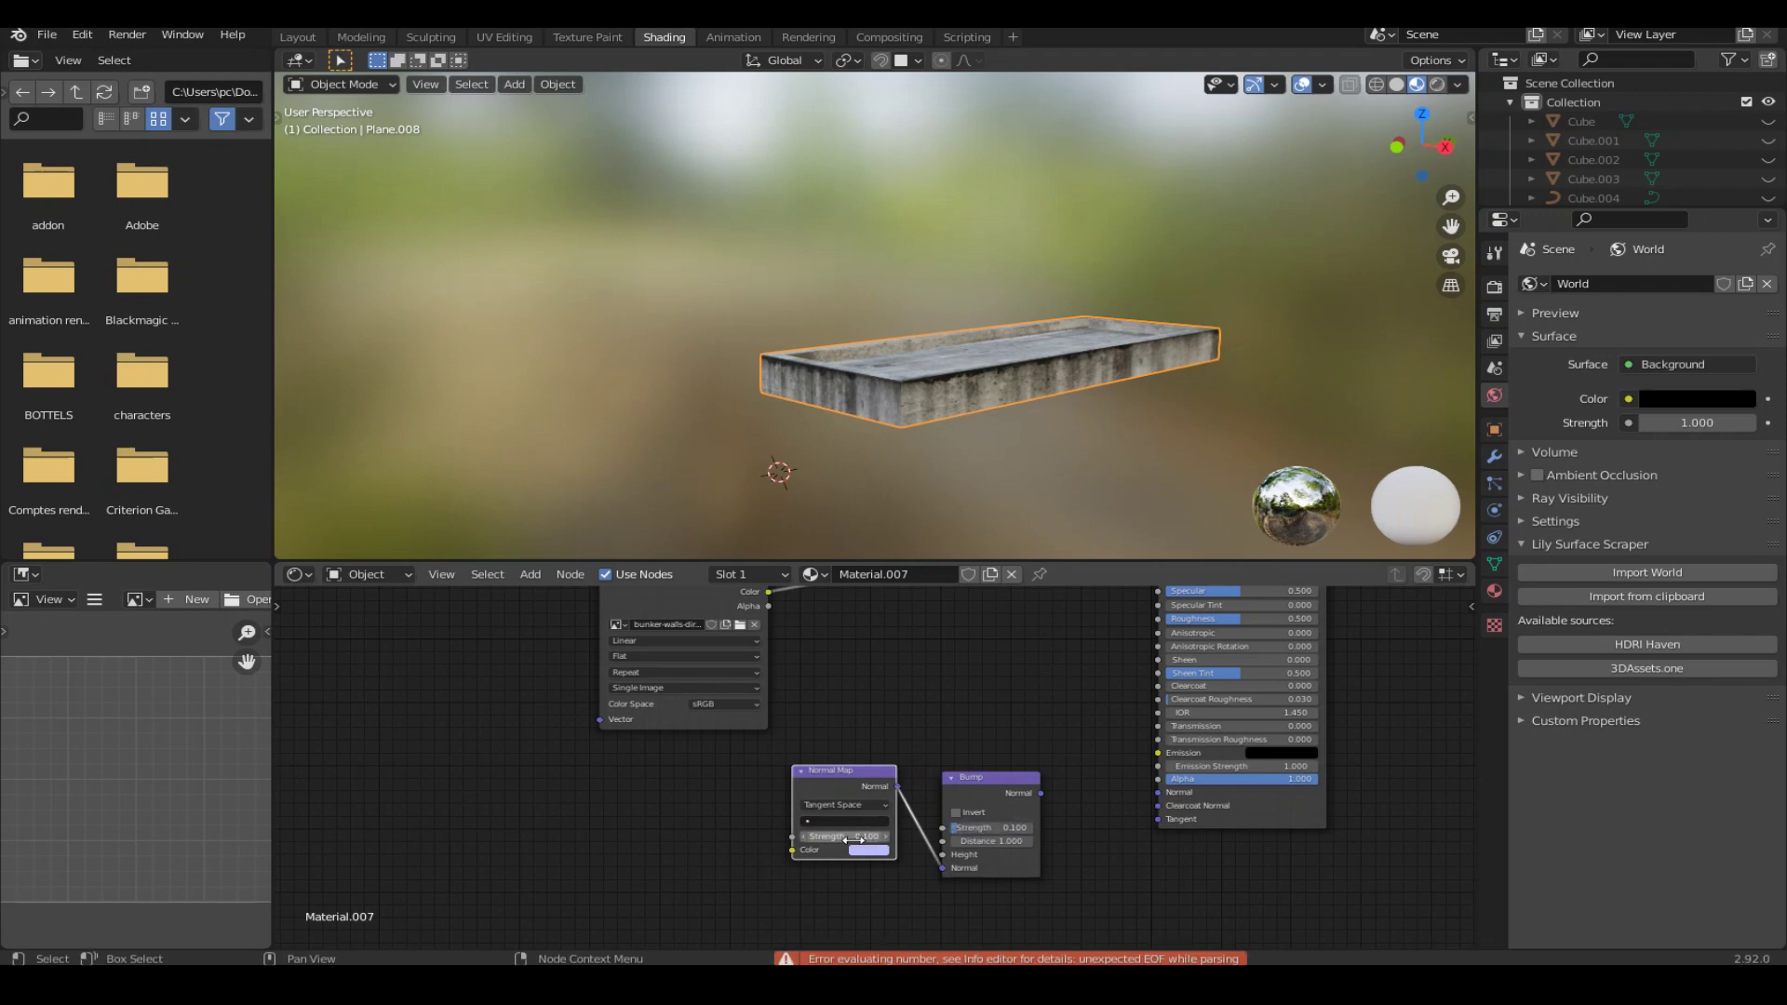
scroll(729, 600, "down", 1)
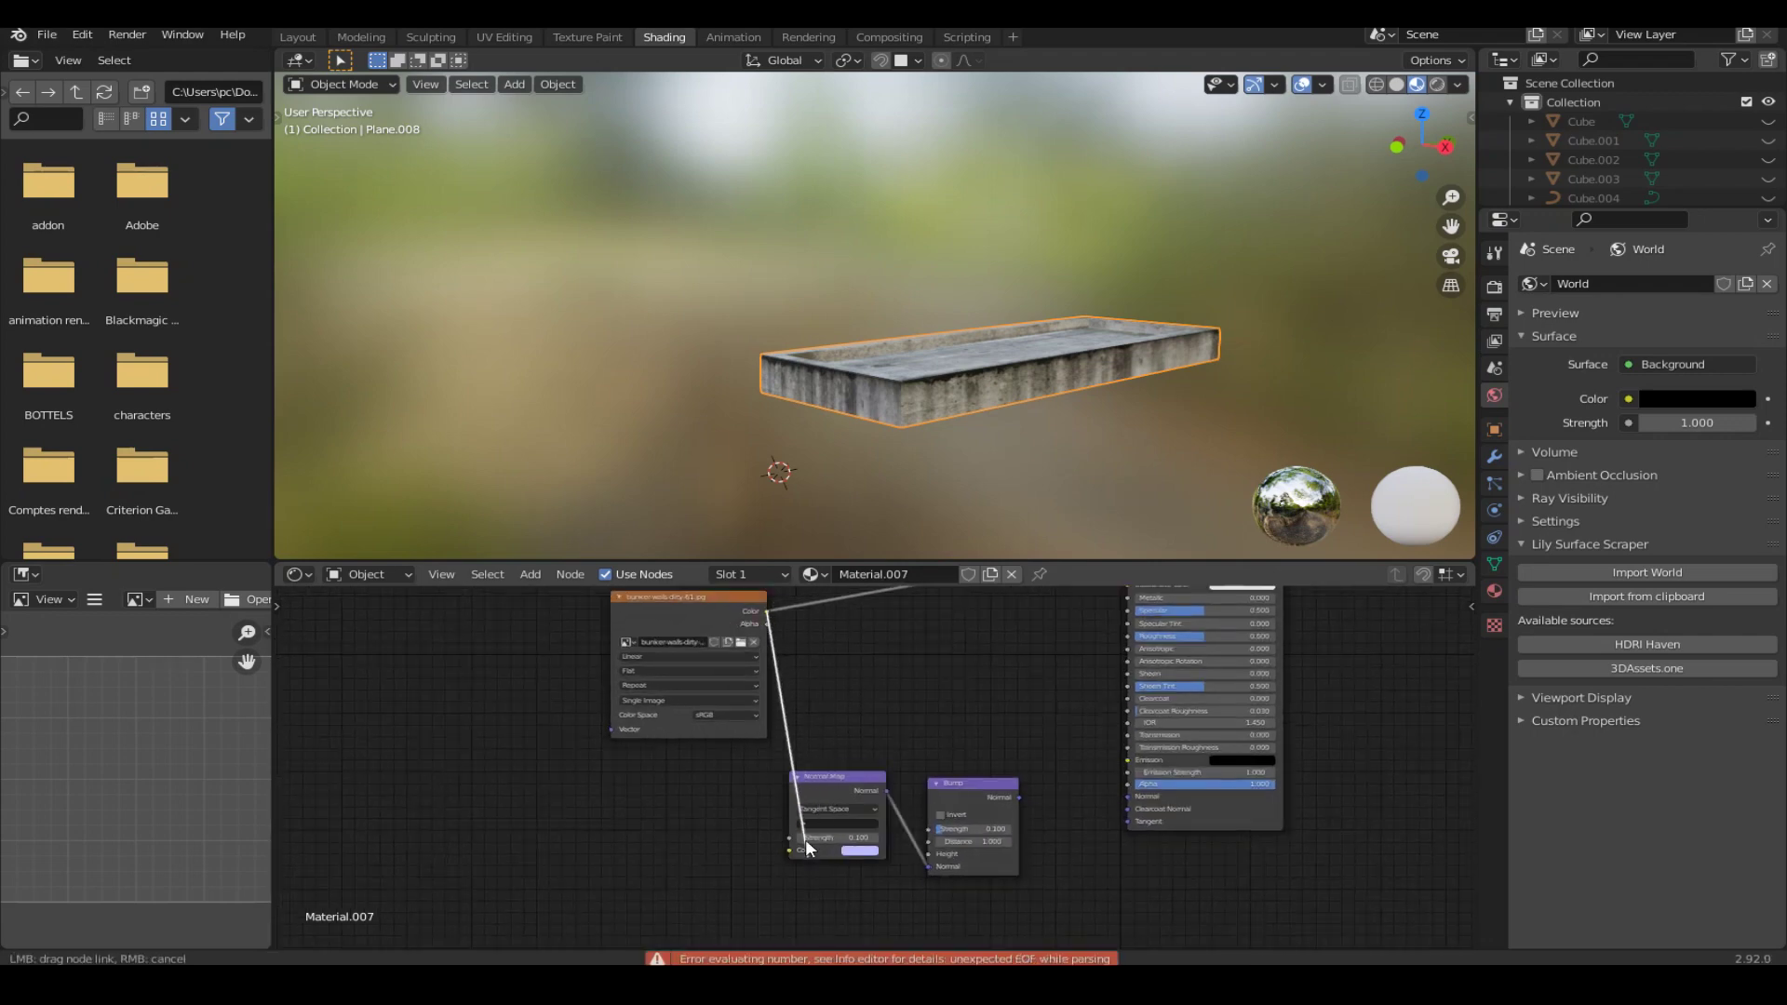
left_click_drag(798, 855, 791, 849)
left_click_drag(767, 611, 930, 853)
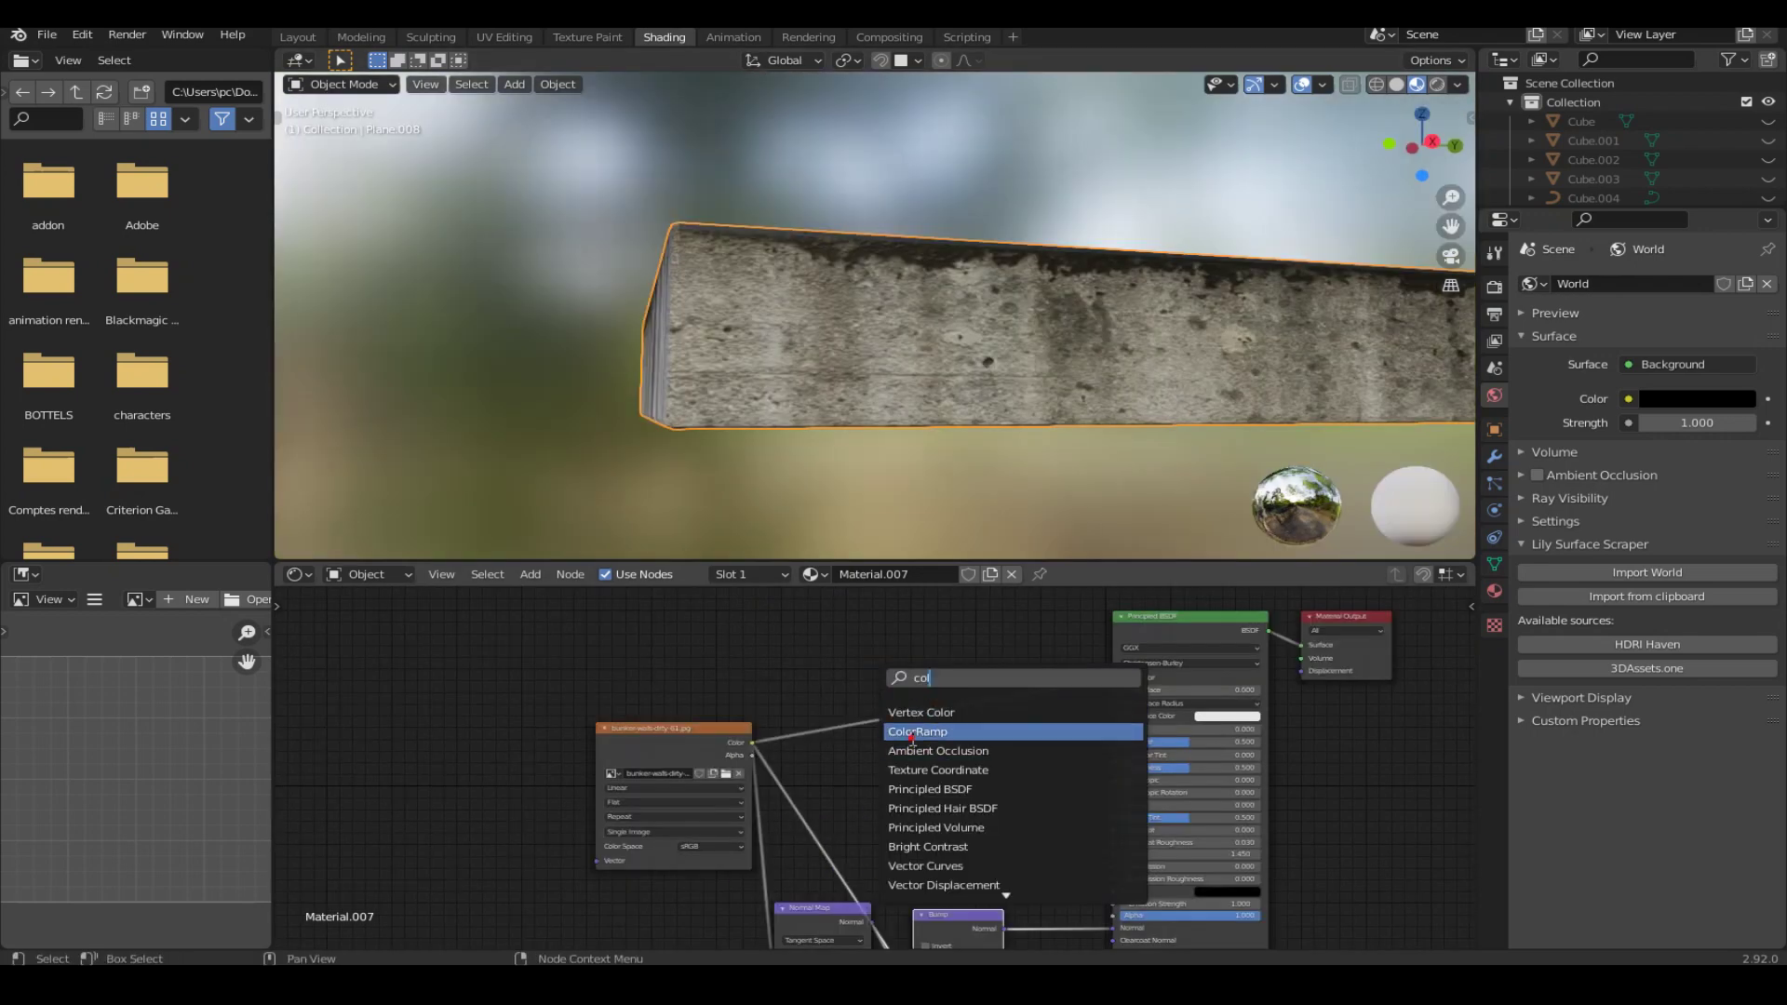
Insert a ColorRamp after the image and link it to the BSDF's Roughness.
left_click(891, 732)
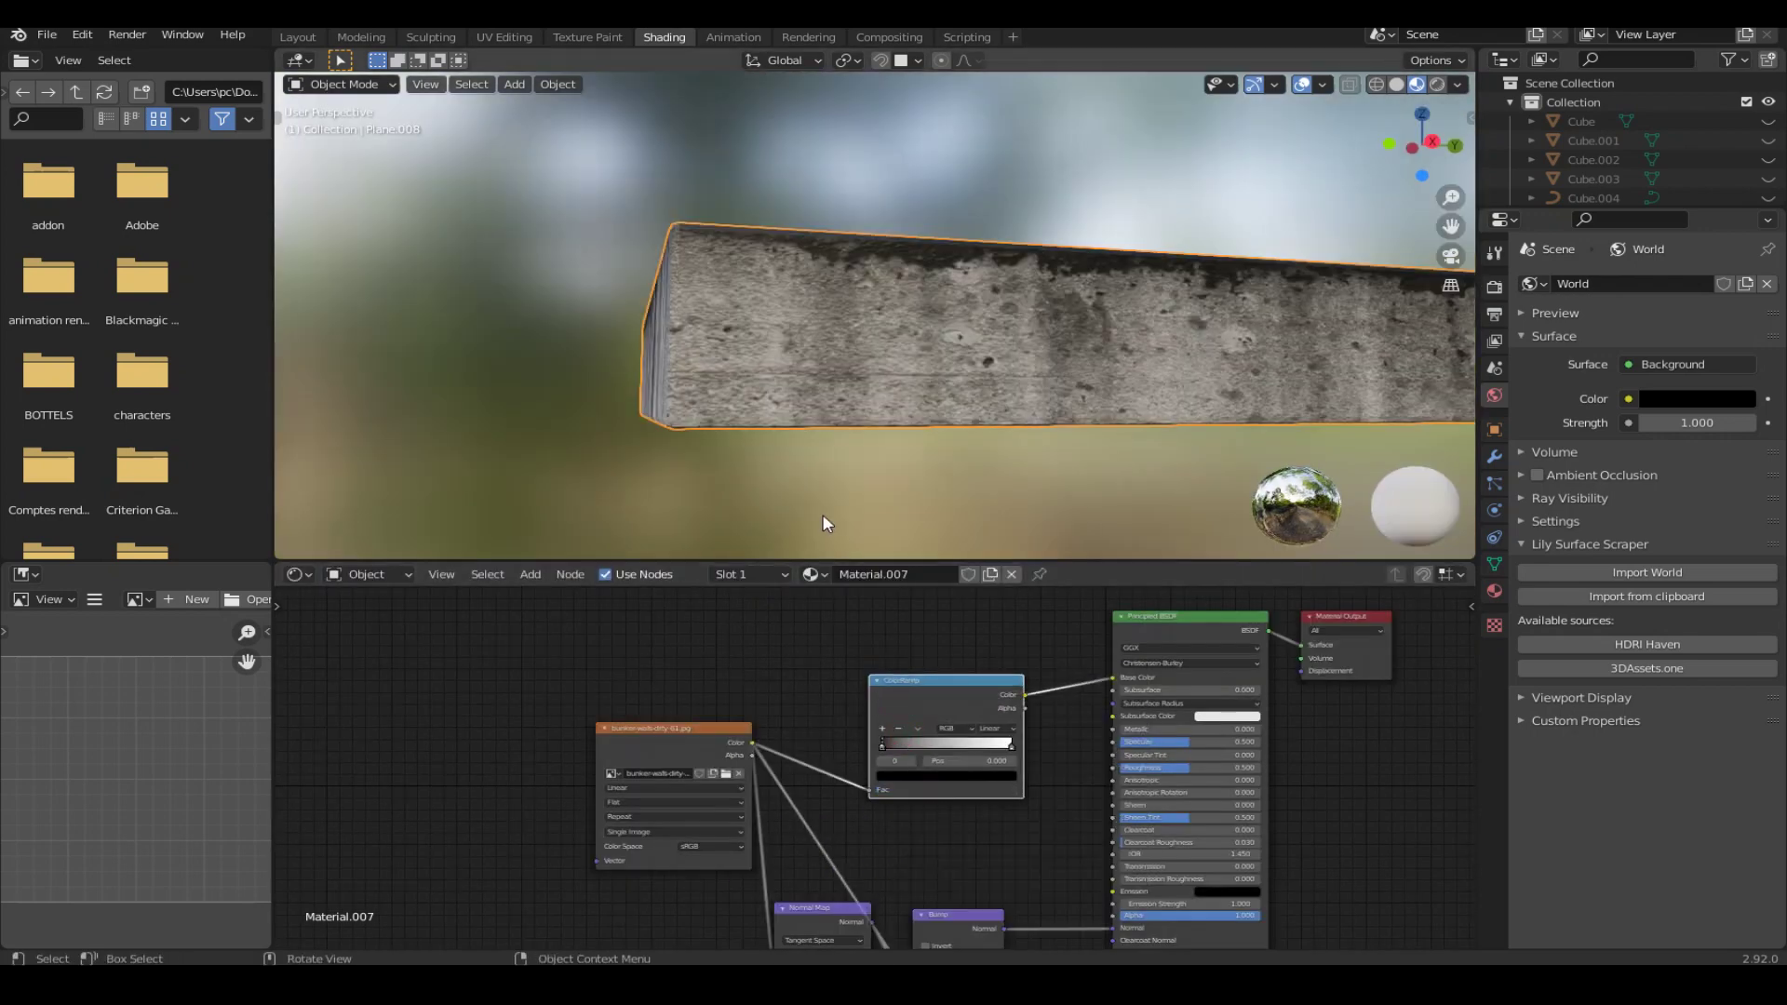
left_click_drag(1005, 692, 1052, 683)
left_click_drag(1112, 768, 1113, 769)
middle_click_drag(861, 366, 874, 339)
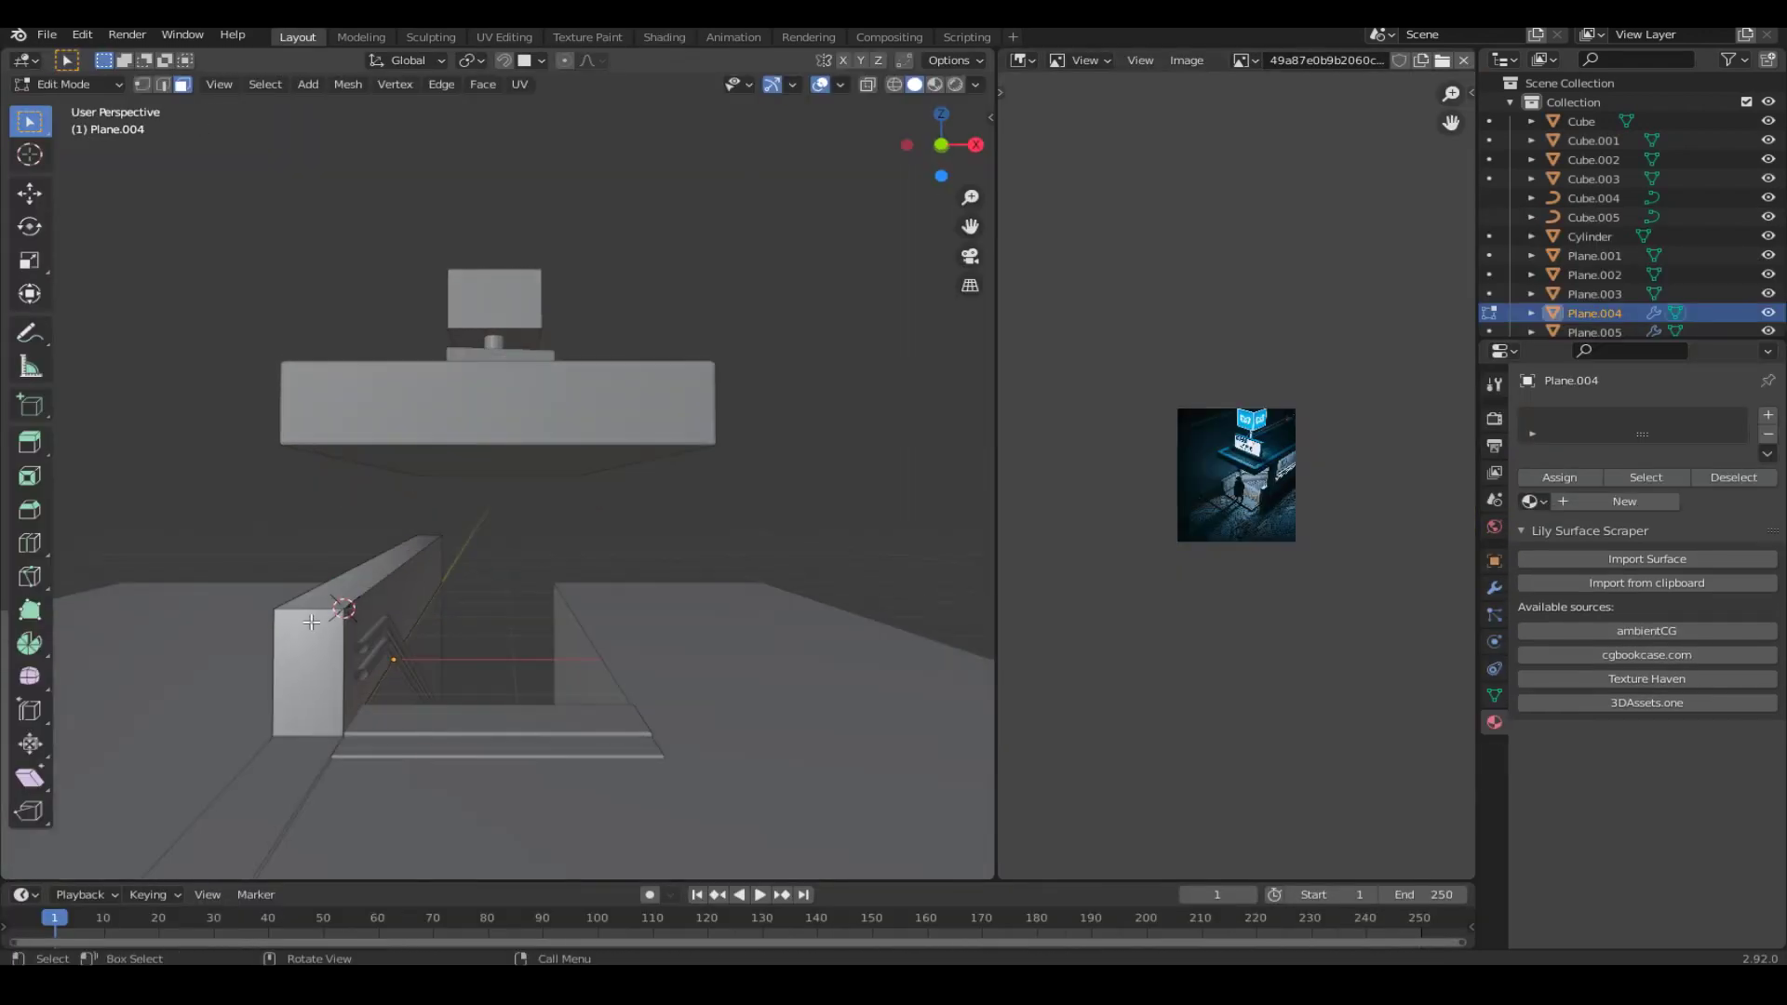
key("Tab")
mouse_move(311, 622)
middle_mouse_down()
mouse_move(590, 605)
mouse_move(1133, 722)
middle_mouse_up()
left_click(556, 466, "shift")
Link the slab's concrete material to the wall, assign it, and remove the emission slot.
key("ctrl+l")
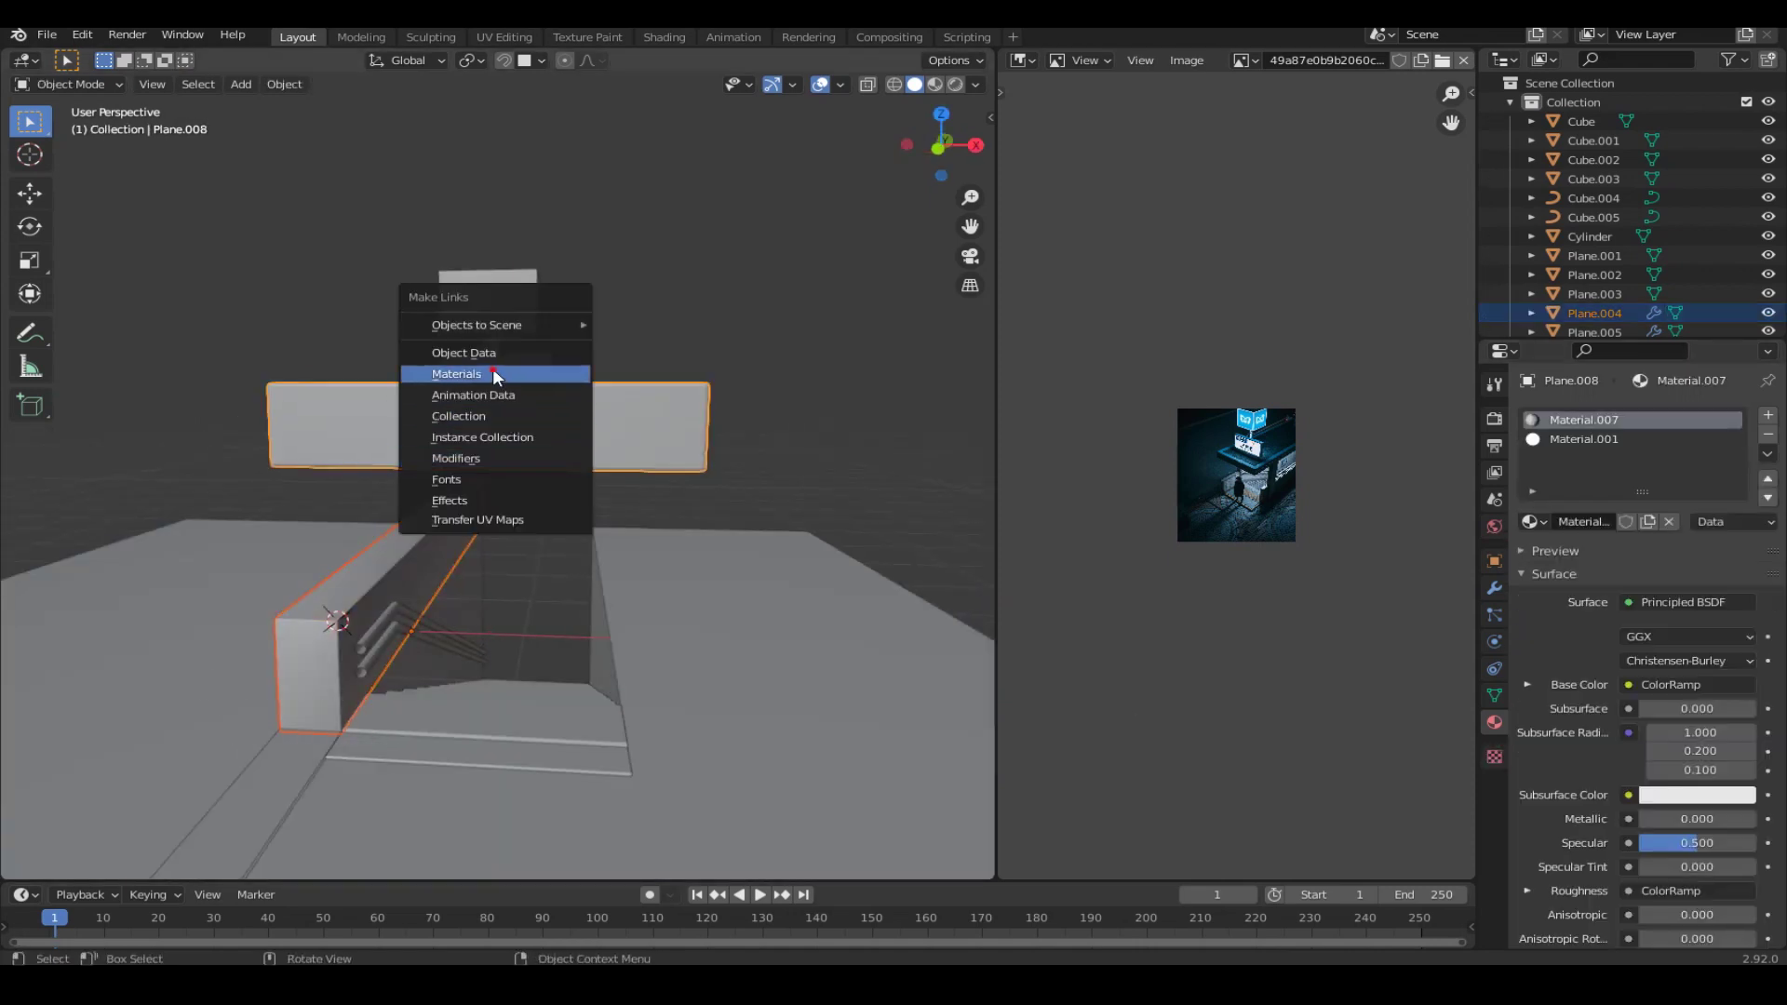
left_click(493, 373)
key("ctrl+l")
left_click(398, 606)
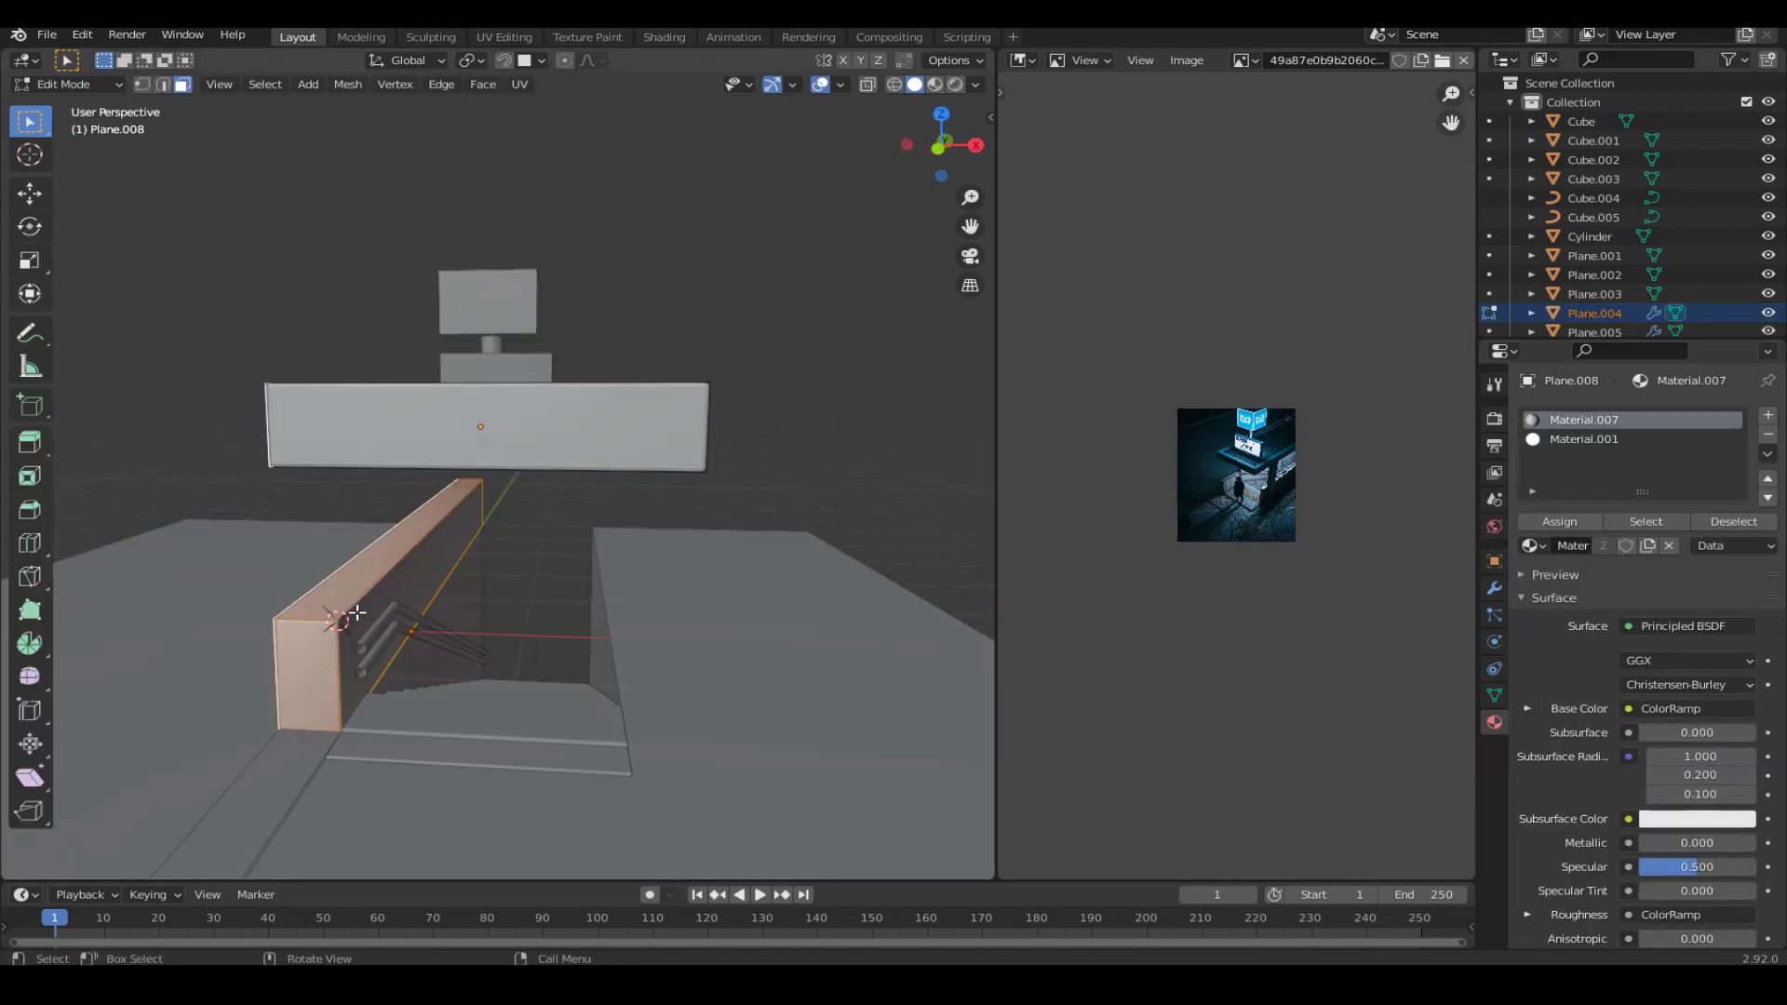
key("Tab")
left_click(1623, 417)
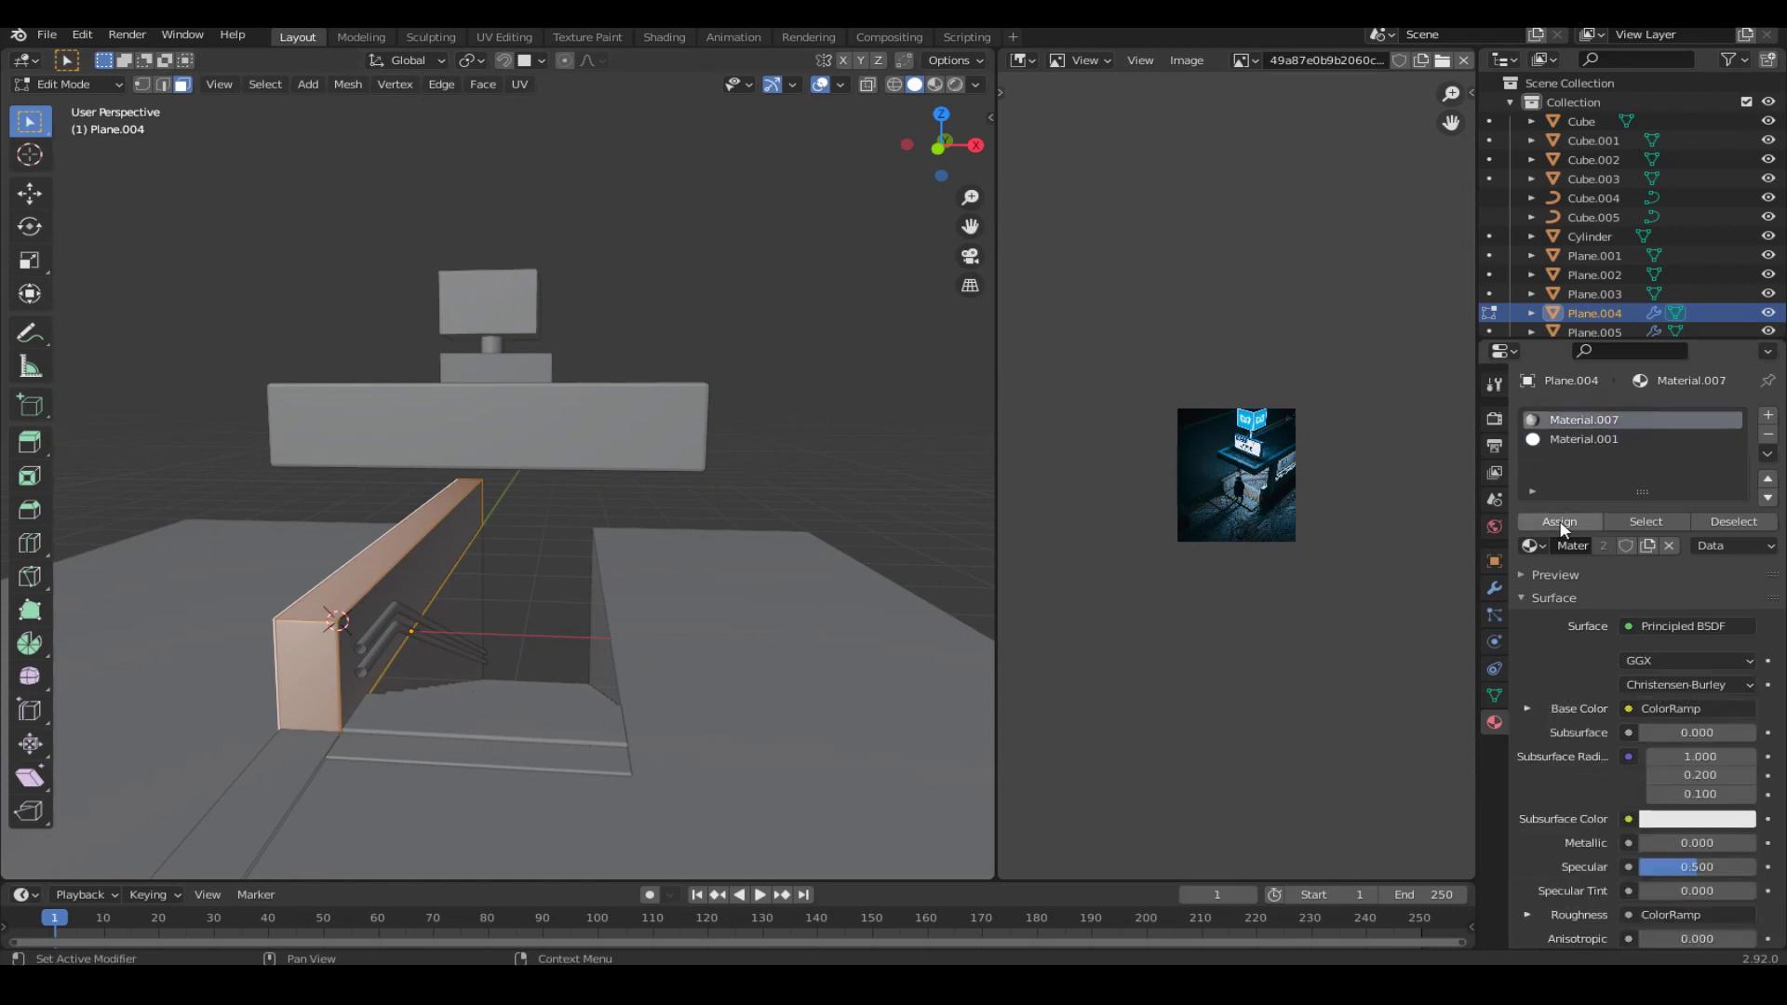
left_click(1582, 438)
left_click(1768, 434)
key("Tab")
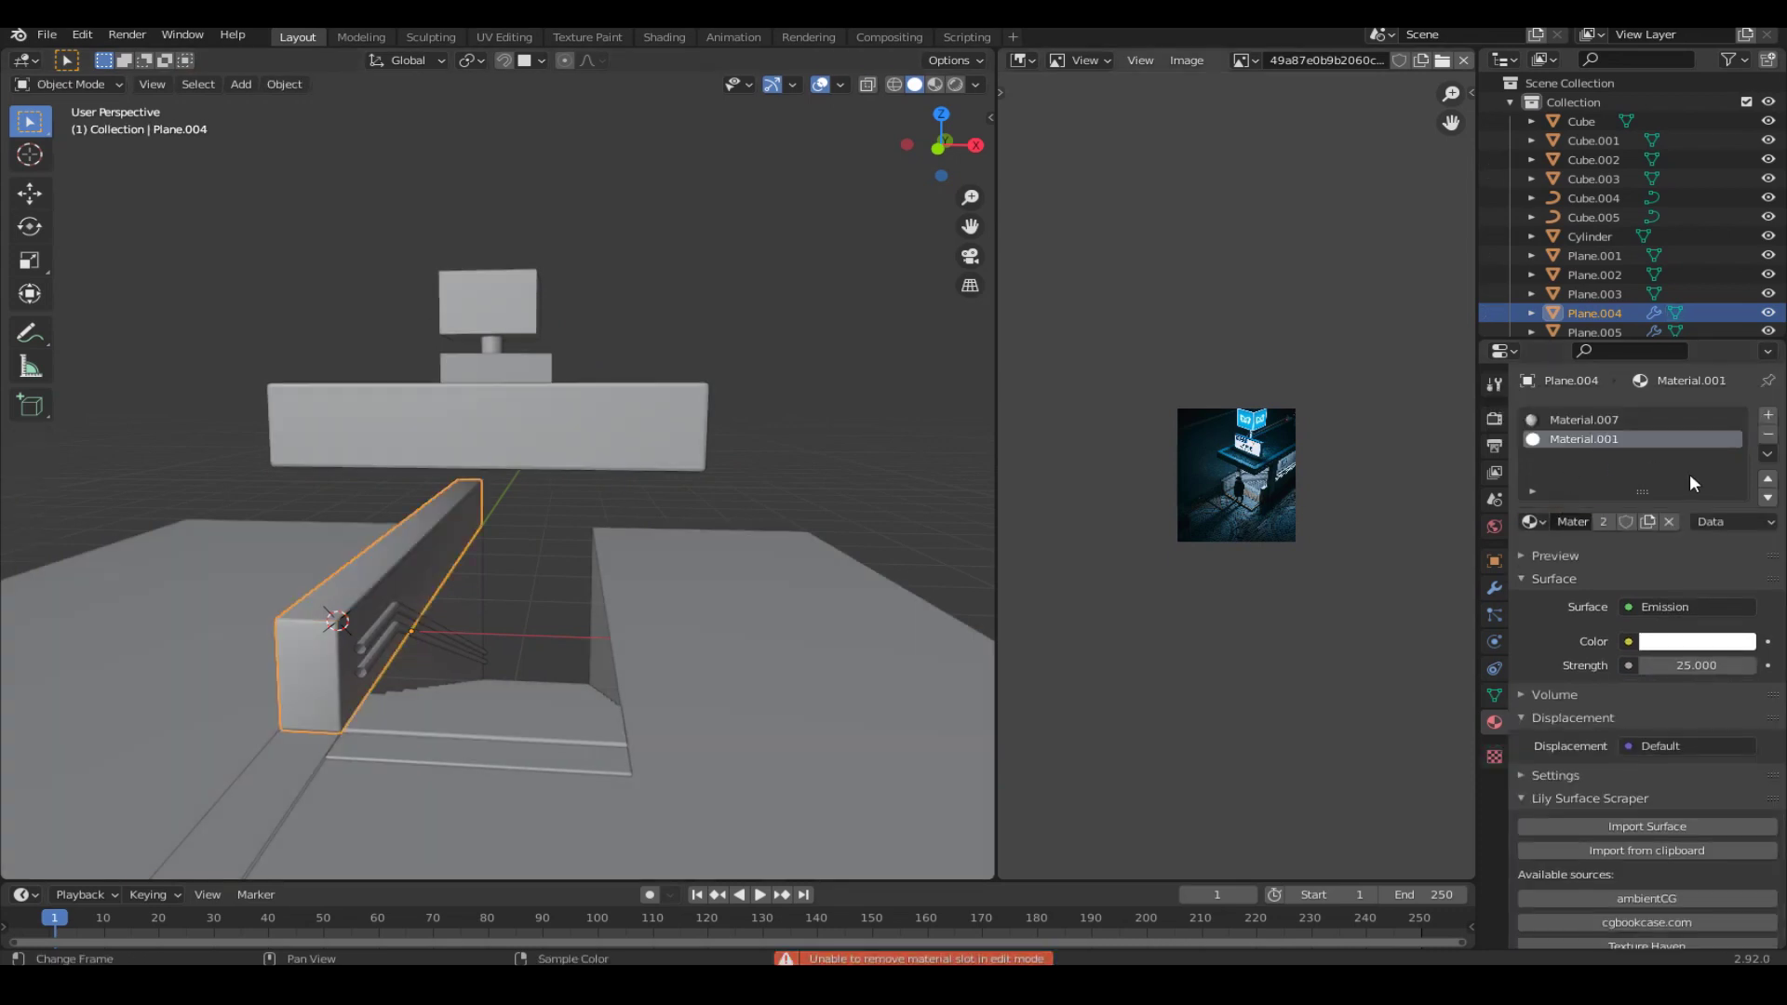
Save, give the wall new Material.008, and re-unwrap it with Cube Projection.
key("ctrl+s")
key("Tab")
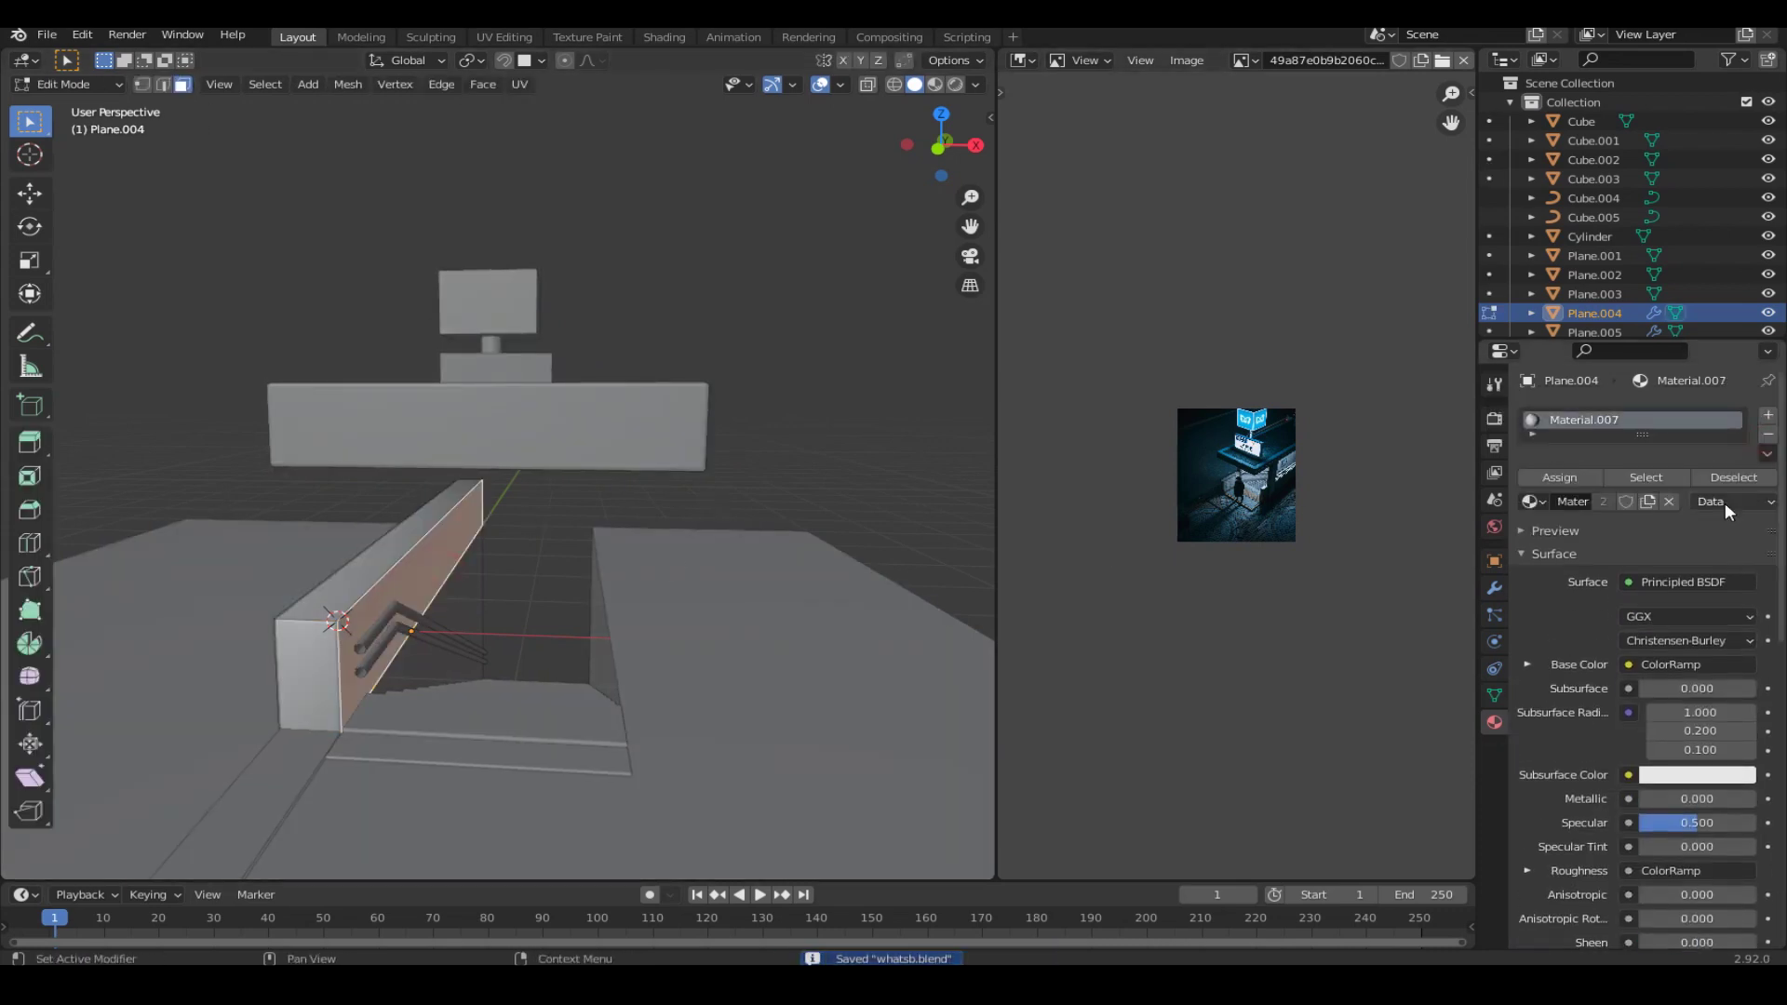
left_click(1768, 415)
left_click(1591, 547)
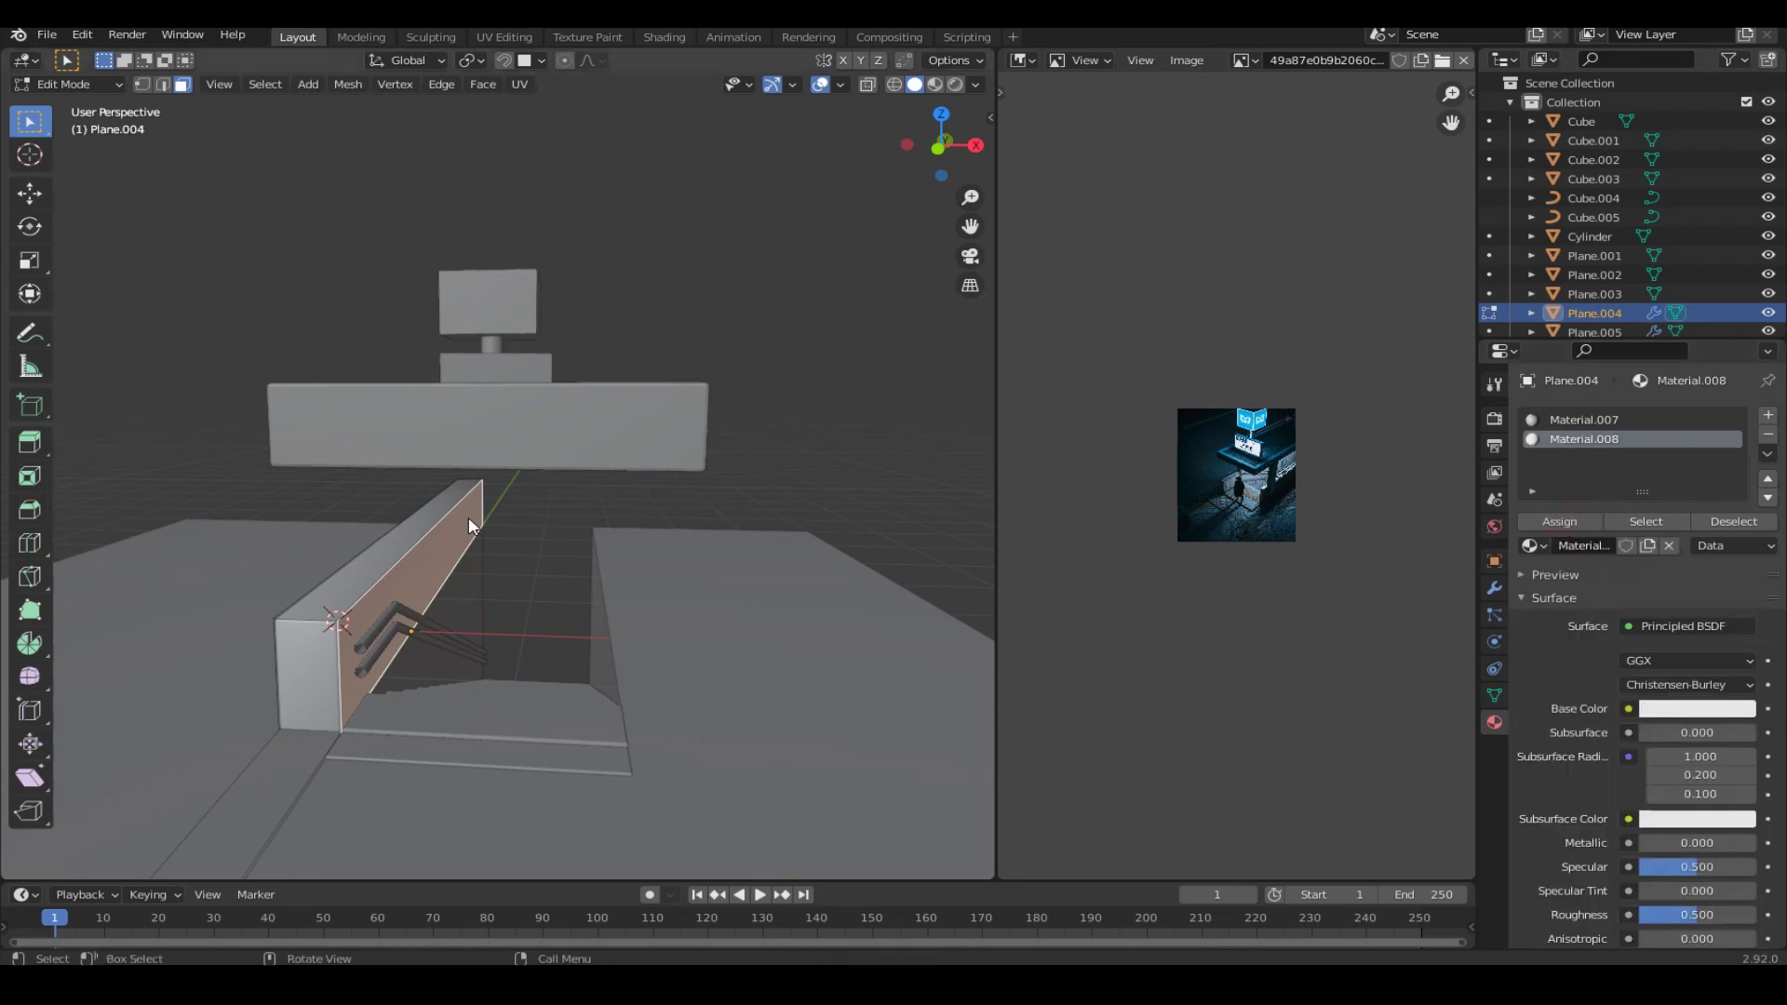
key("a")
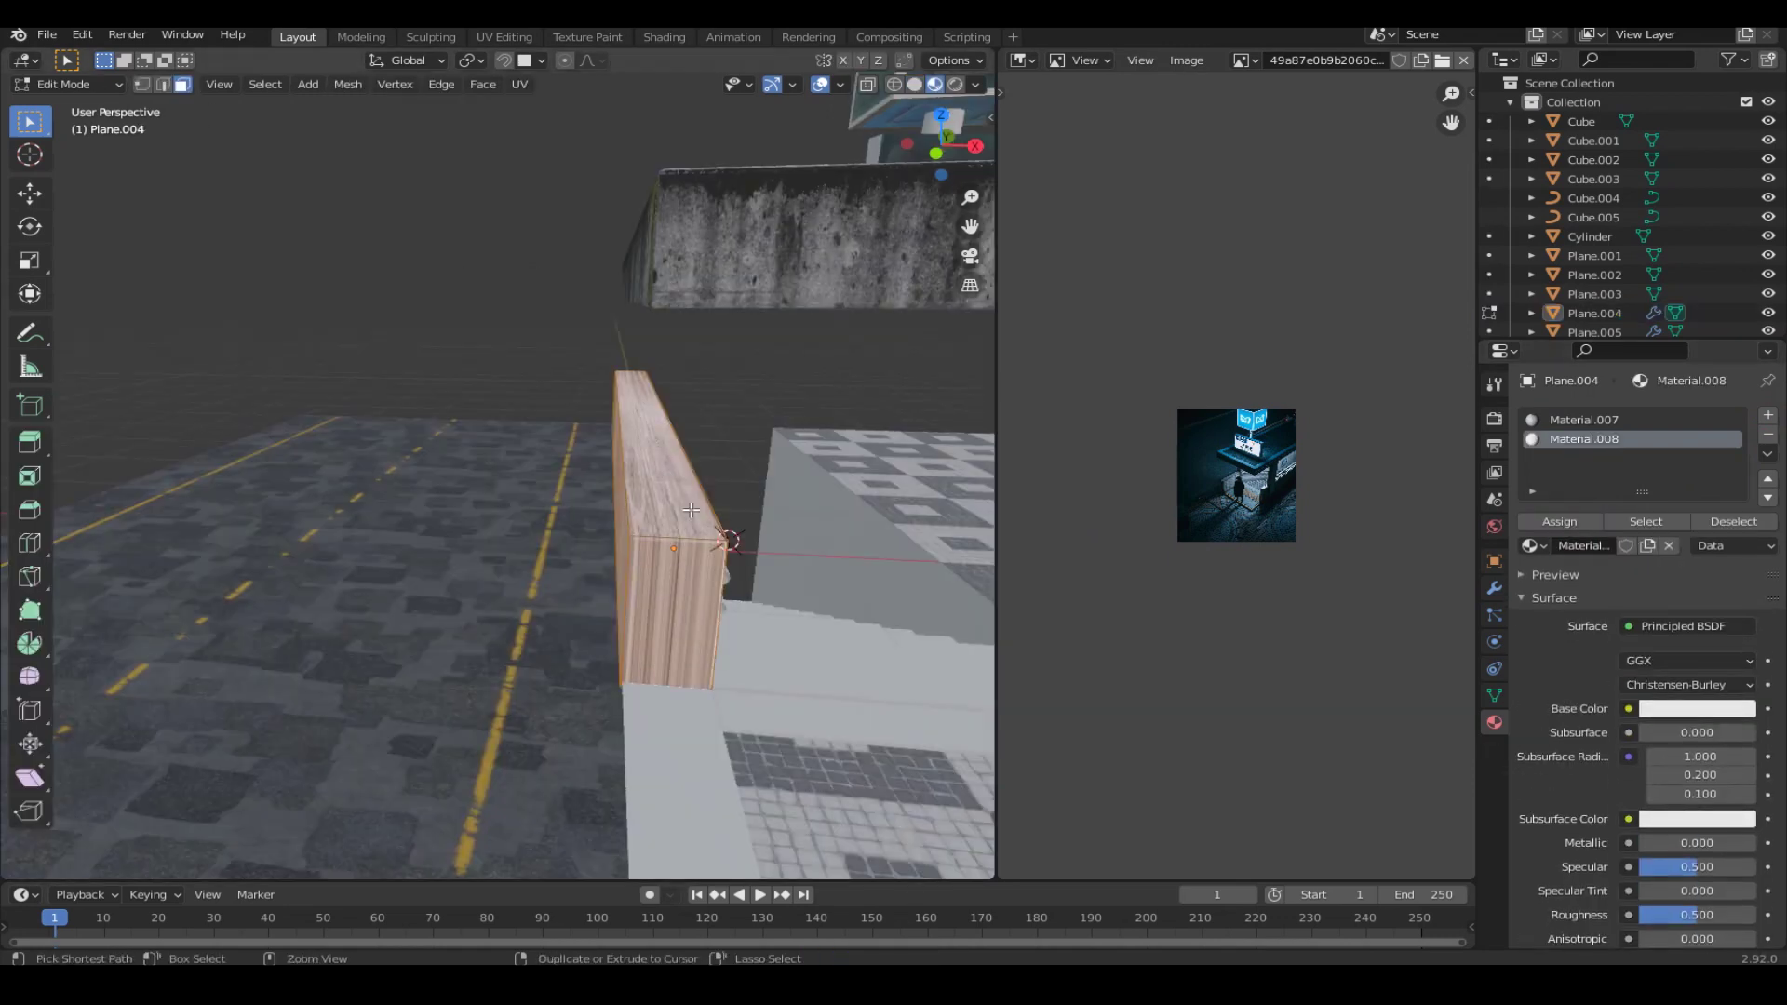
key("u")
left_click(632, 449)
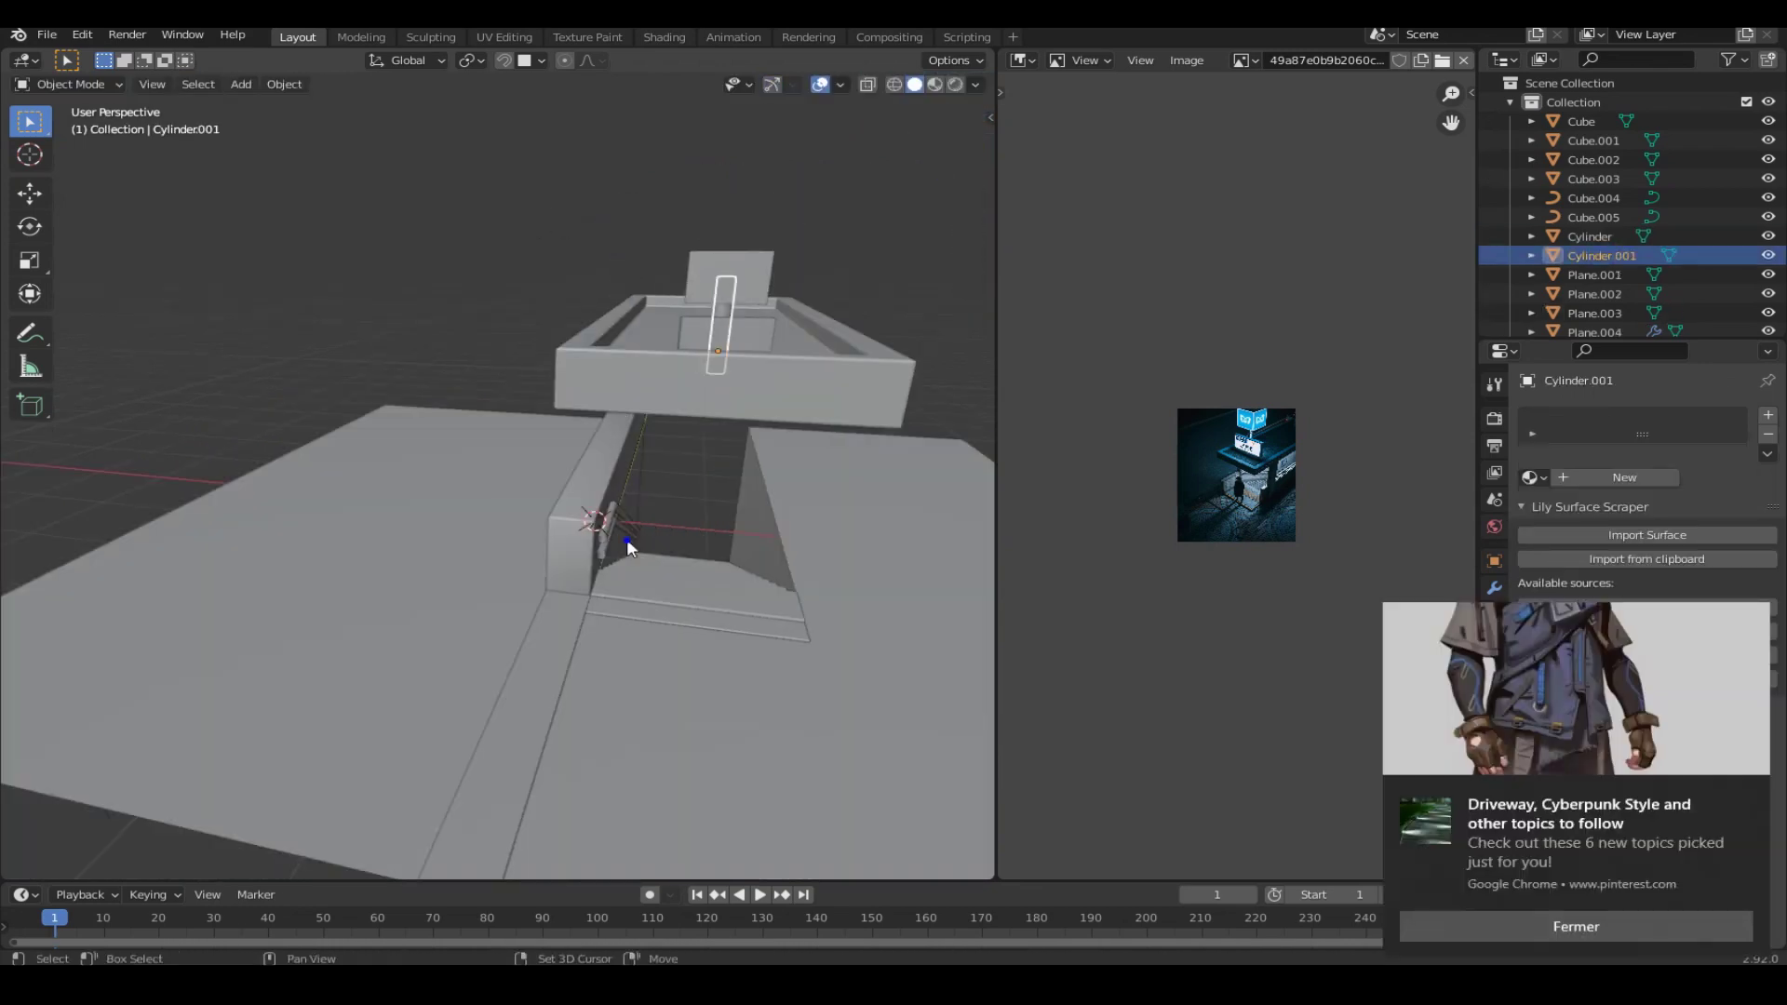
Position the railing post on top of the wall, checked in see-through side view.
key("g")
left_click(586, 498)
key("KP_3")
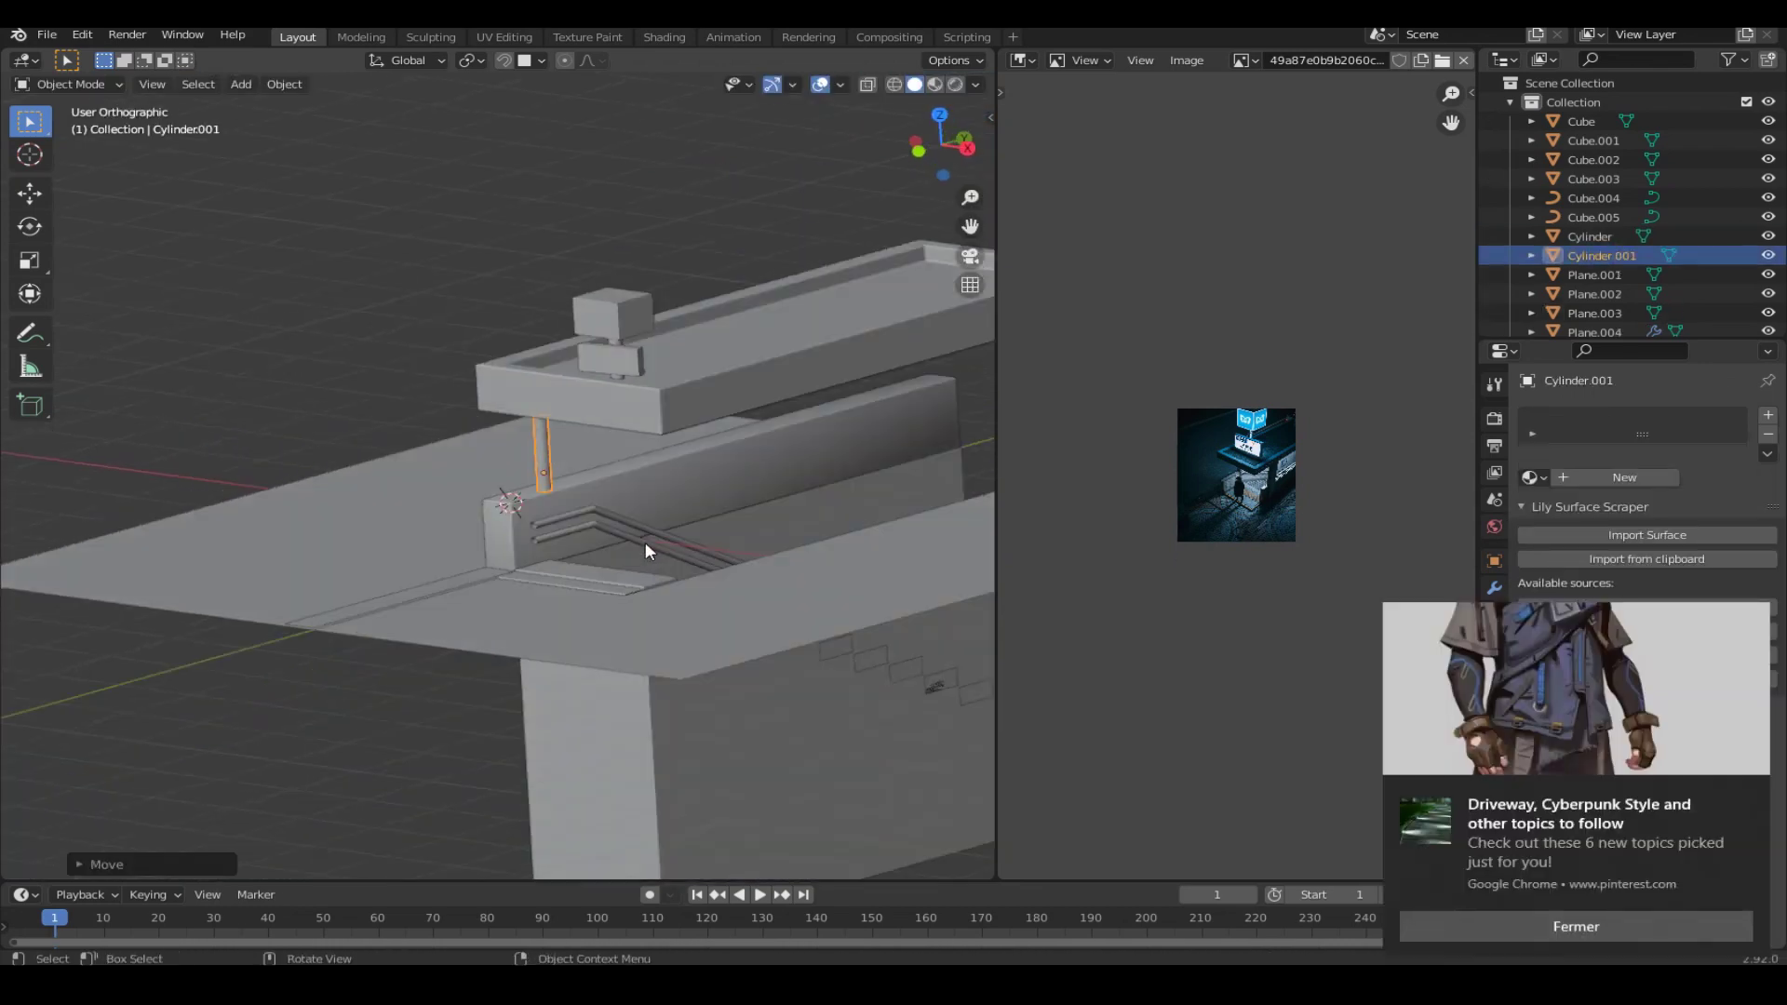
key("shift+z")
scroll(648, 550, "up", 2)
scroll(626, 466, "down", 1)
key("g")
left_click(639, 466)
Add an Array modifier repeating the post 7 times with Factor Y 9.1 spacing.
left_click(1489, 589)
left_click(1560, 426)
left_click(1387, 465)
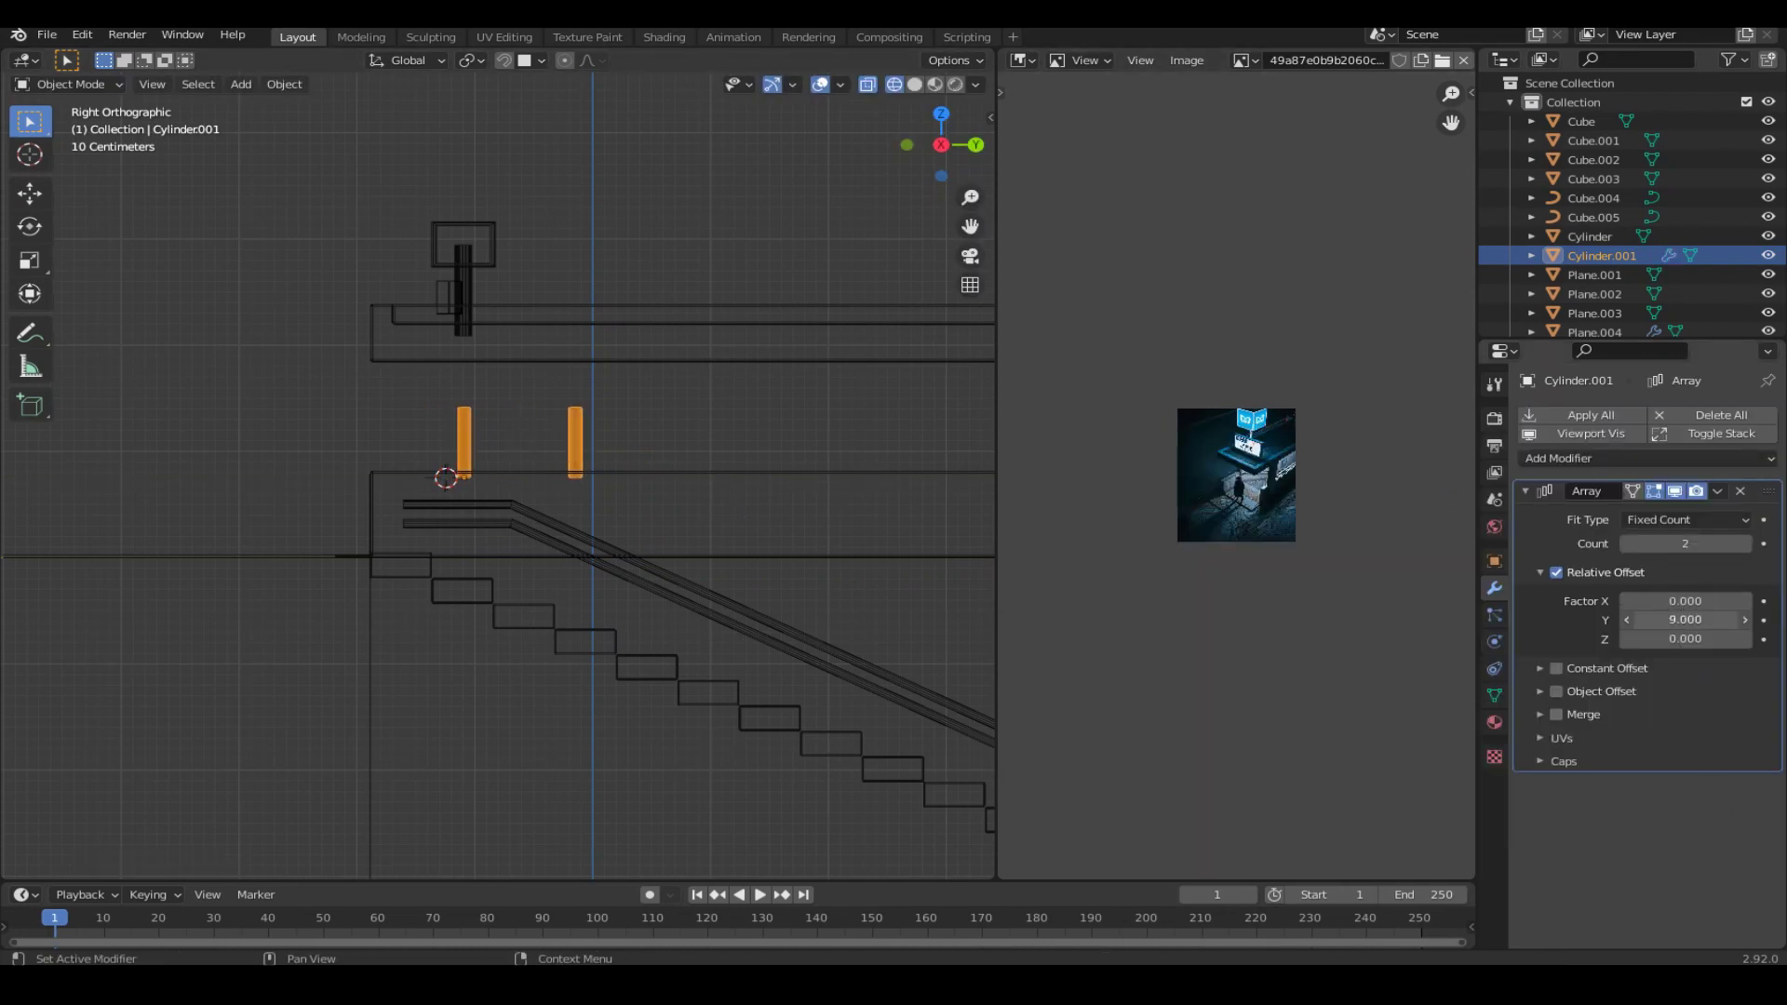
left_click_drag(1684, 618, 1731, 618)
key("s")
left_click(785, 600)
scroll(785, 599, "down", 4)
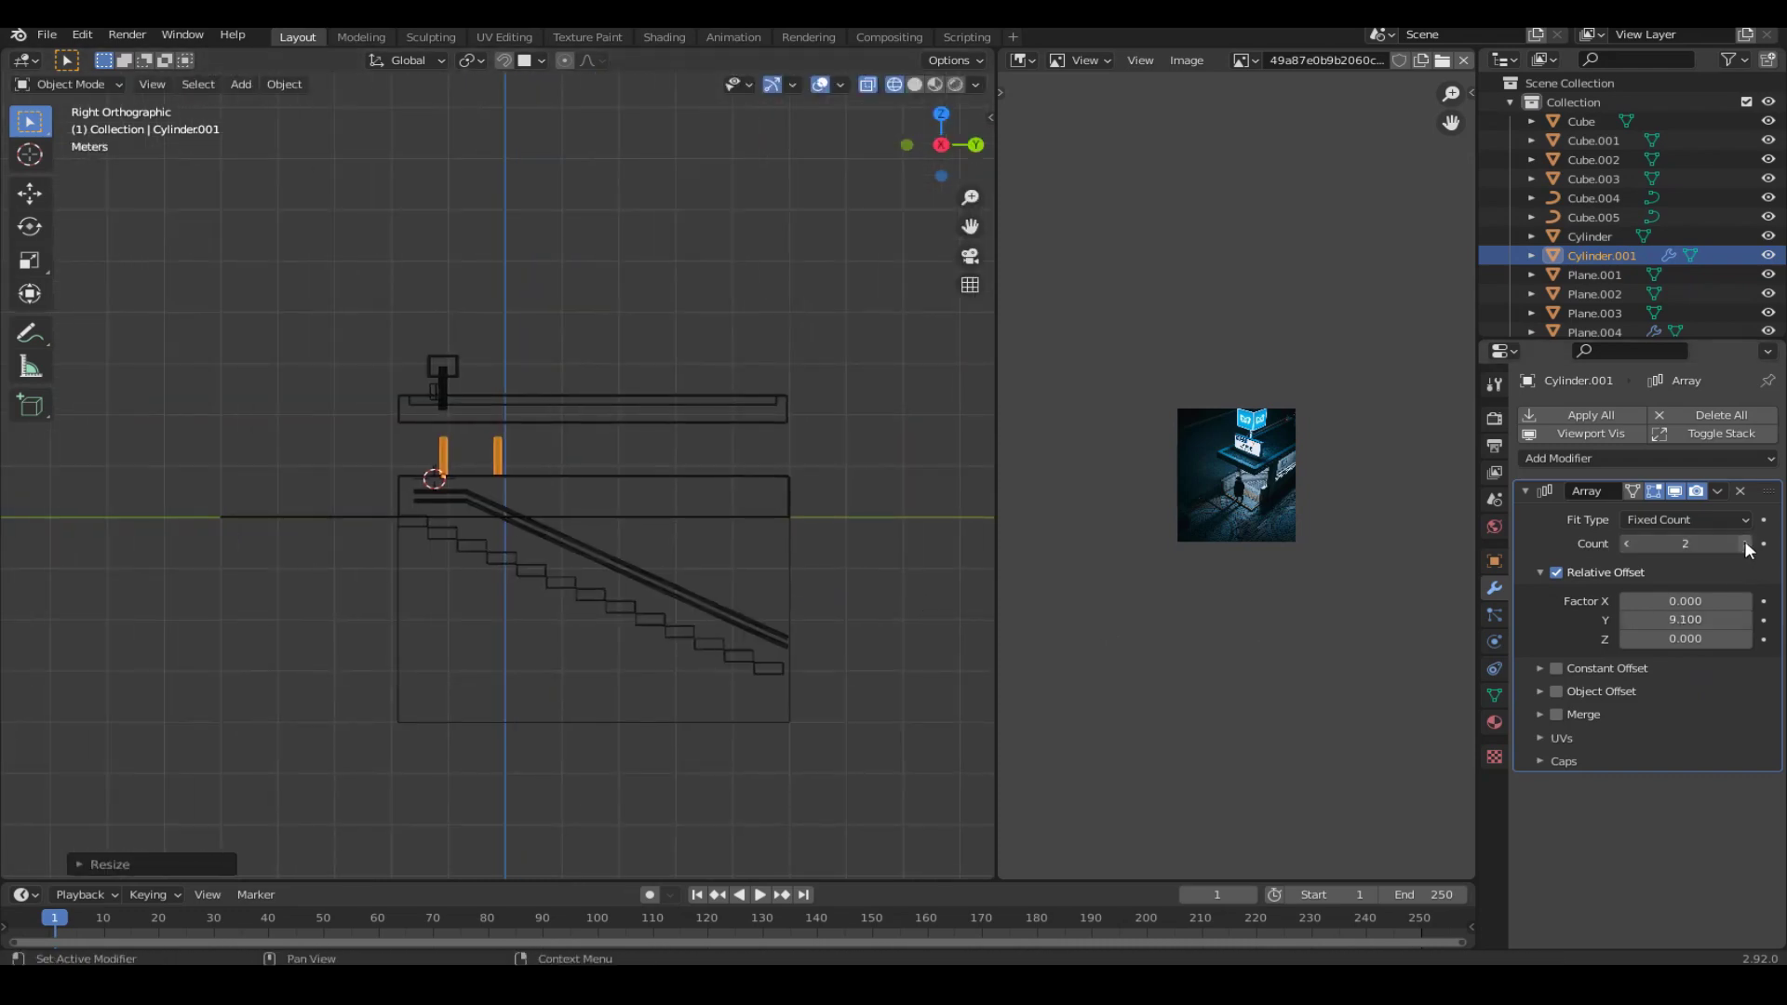
middle_click_drag(521, 484, 539, 500)
key("shift+z")
Move part of the post's geometry and separate it into its own object.
key("Tab")
scroll(540, 499, "up", 5)
key("g")
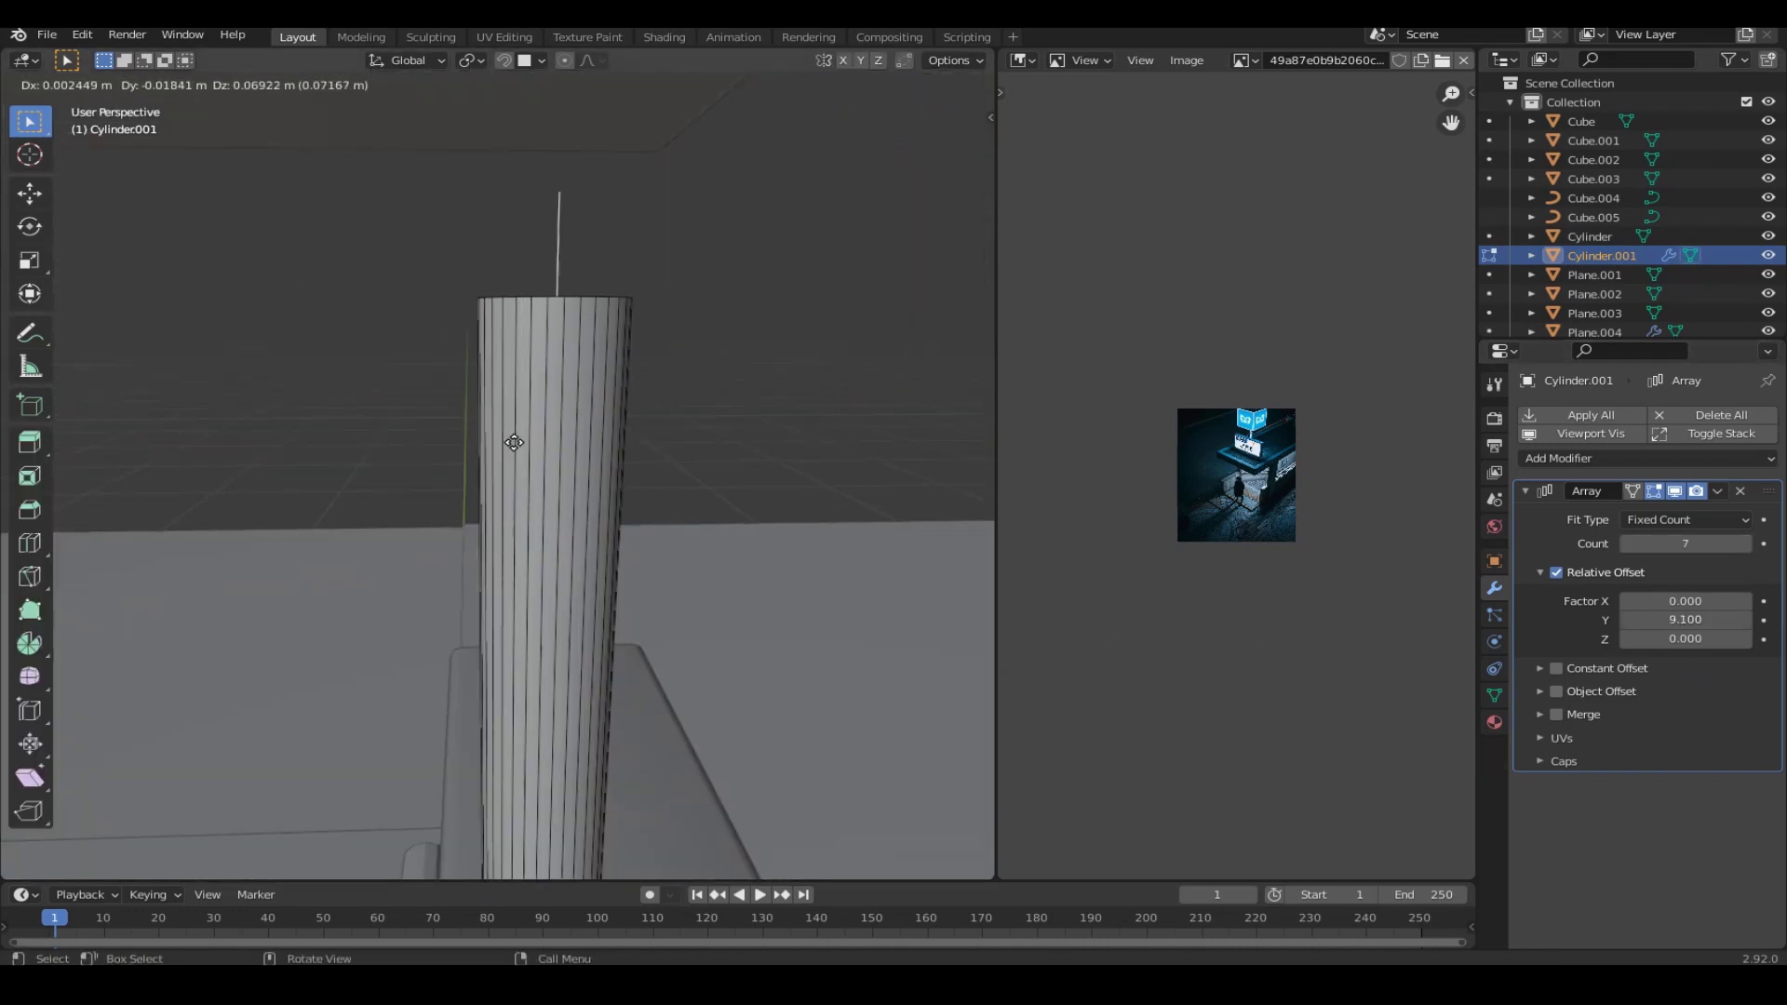
left_click(632, 407)
key("p")
left_click(633, 406)
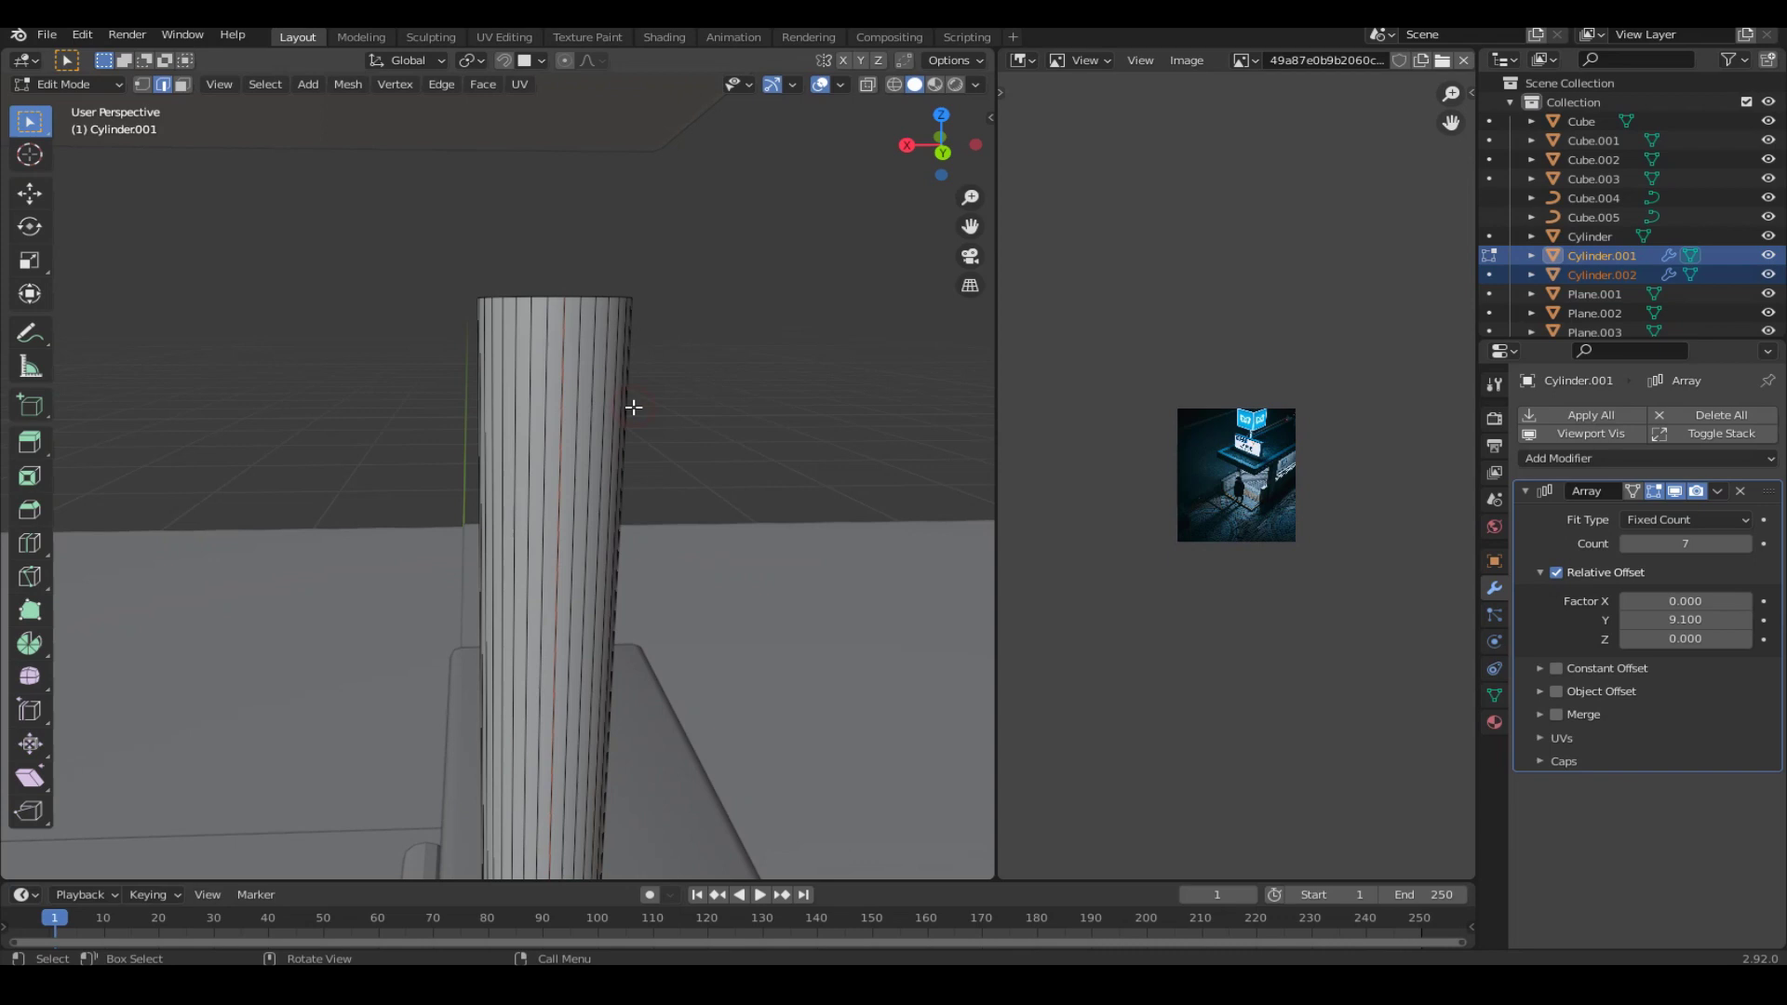
key("Tab")
Move the separated panel along Y between the first two posts and remove its array.
left_click(566, 361)
scroll(564, 456, "down", 2)
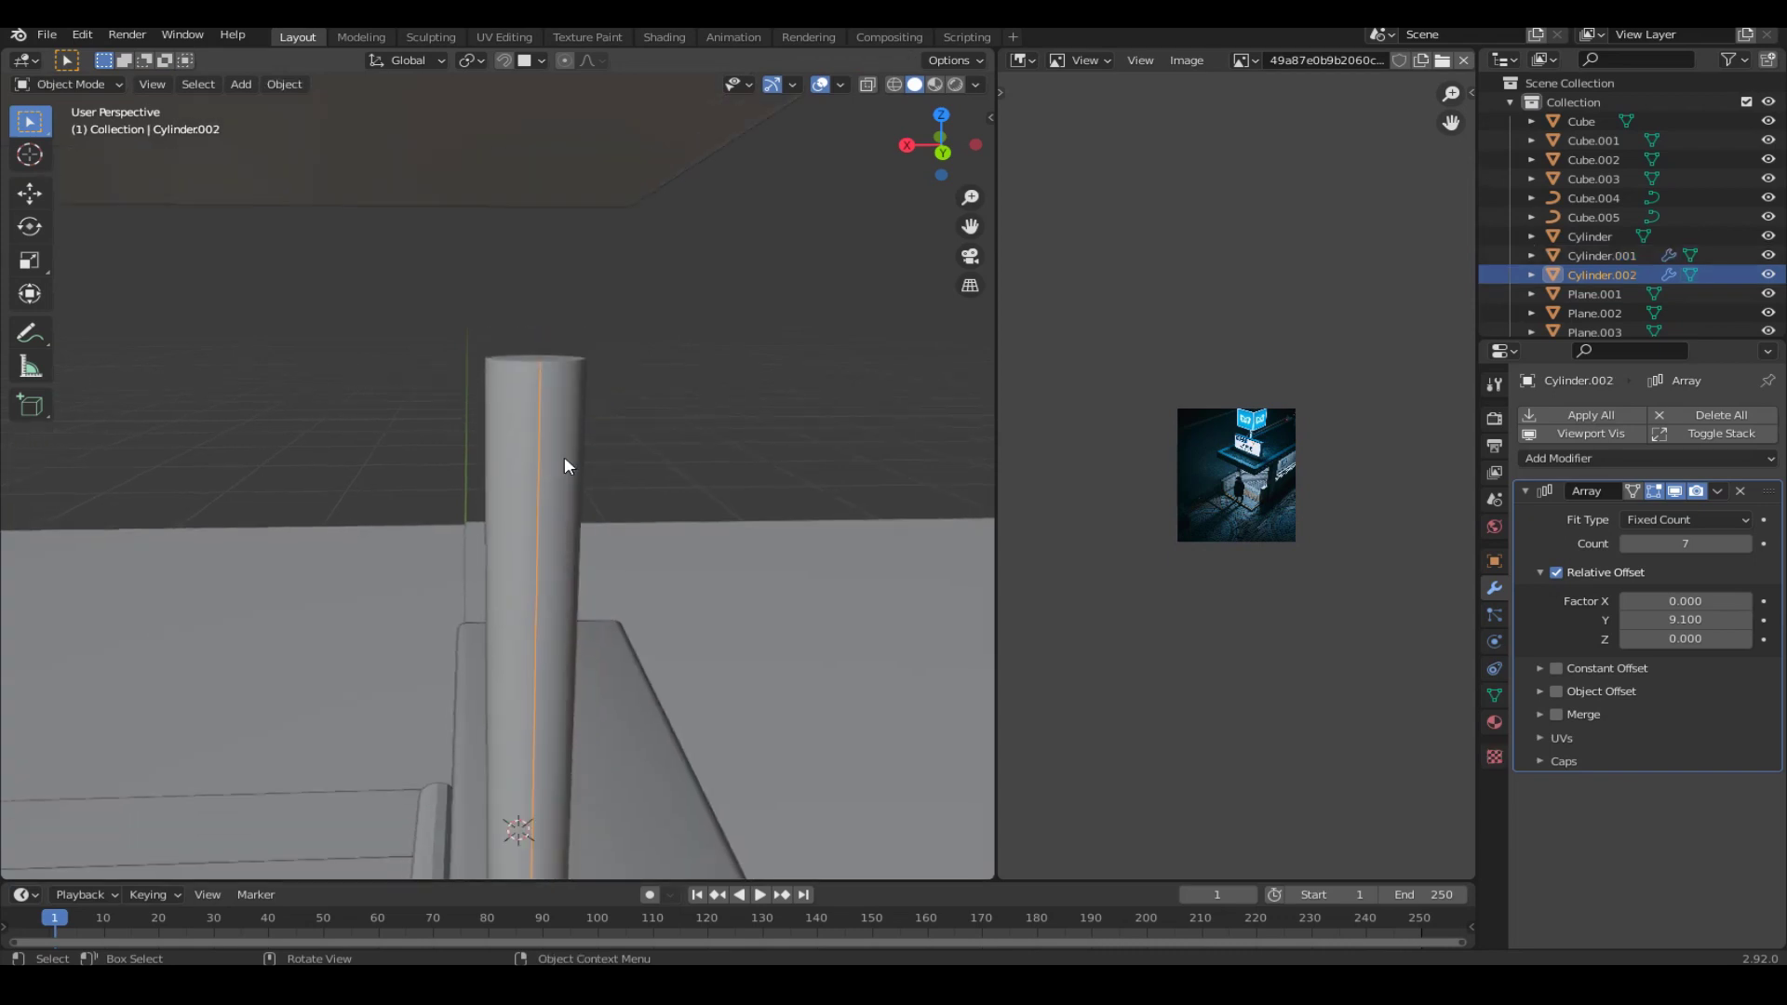
scroll(651, 434, "down", 3)
key("g")
key("y")
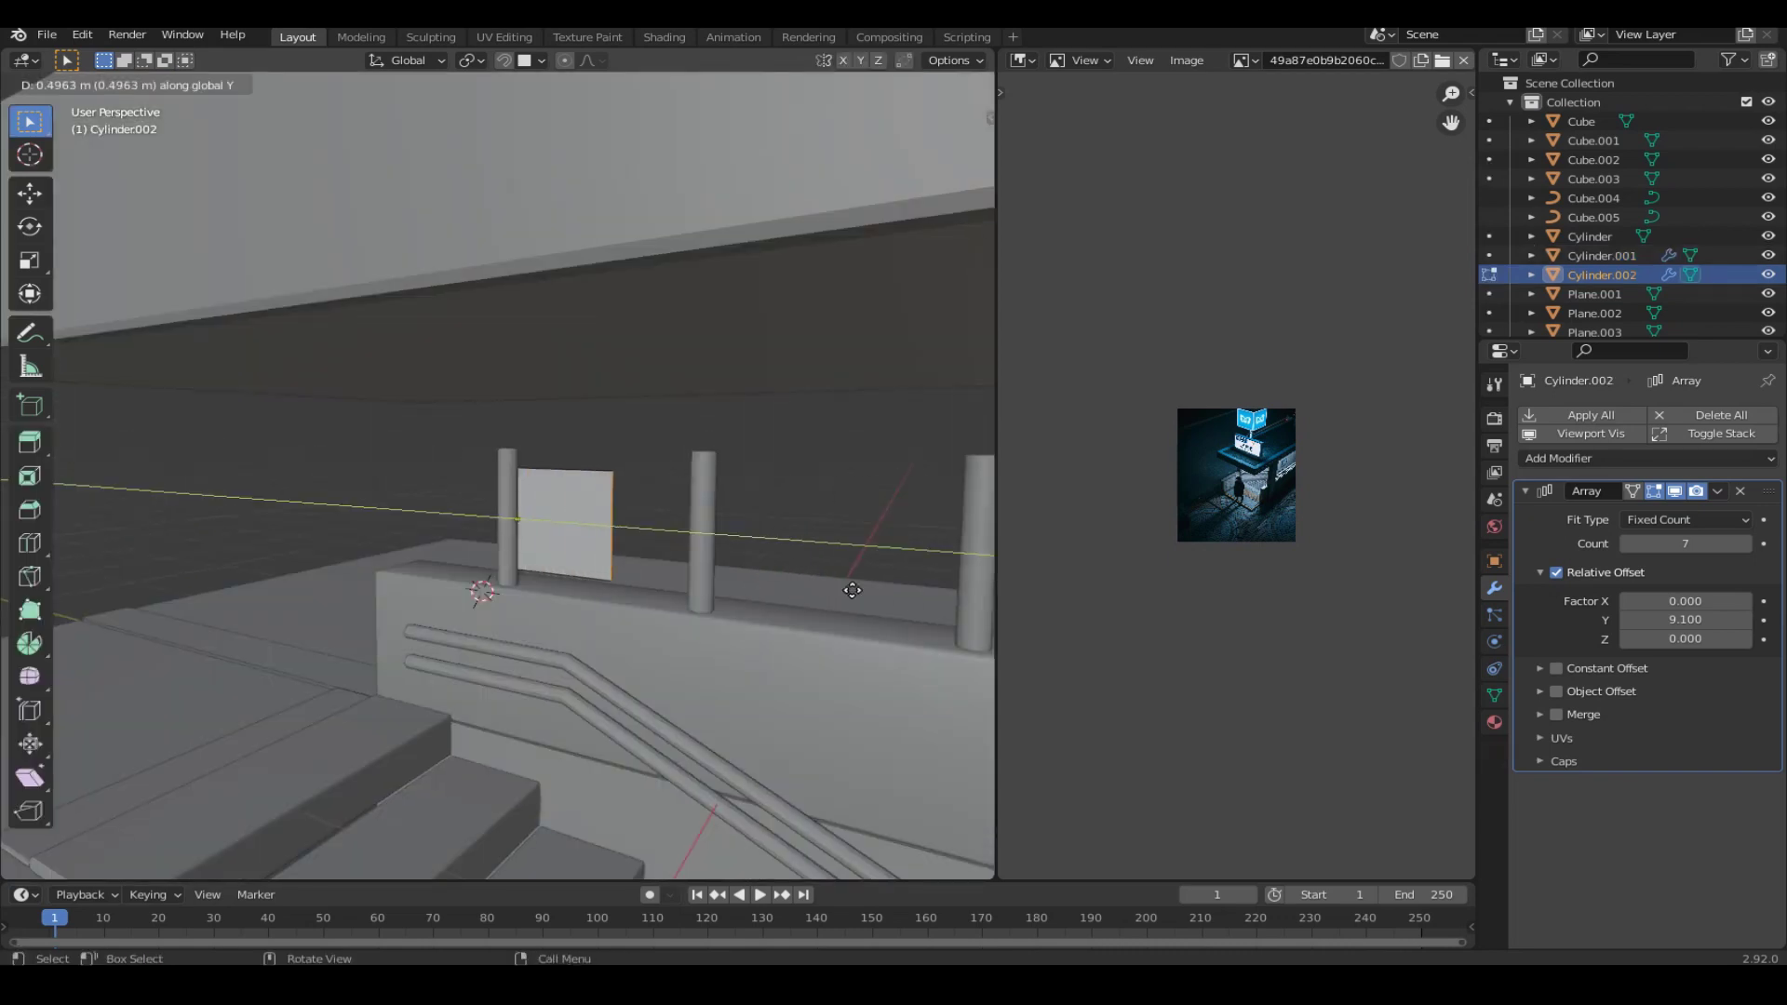
left_click(896, 601)
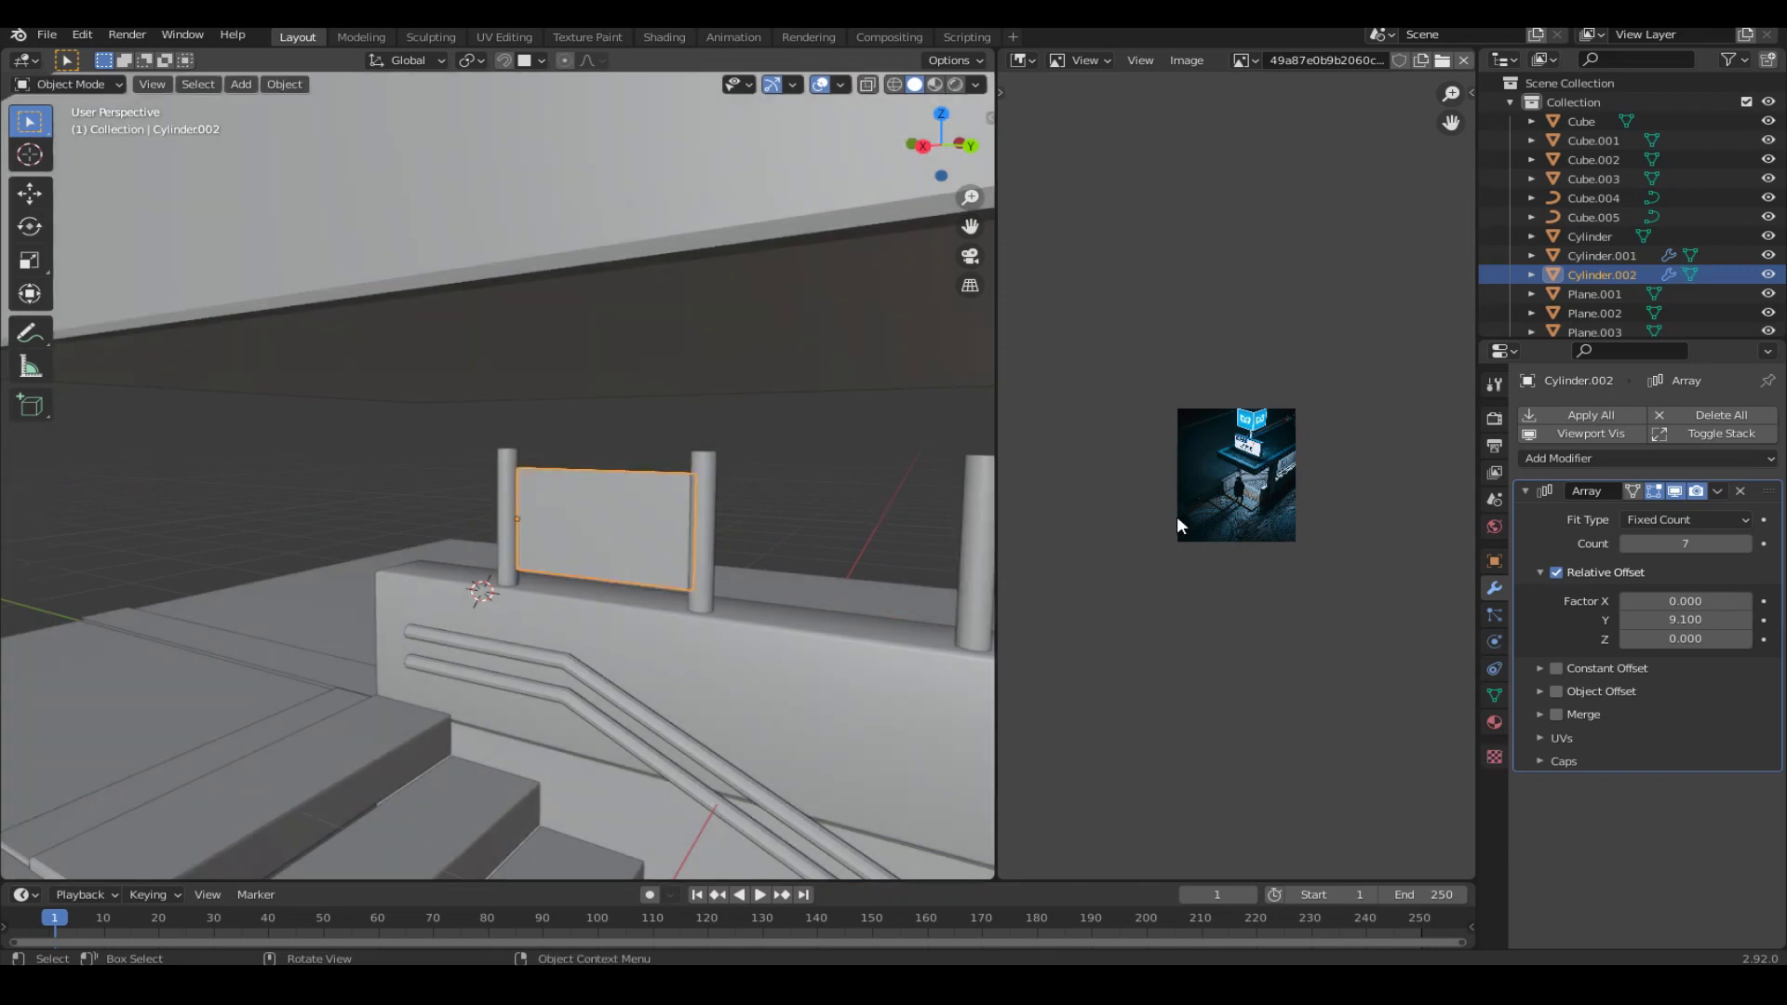
left_click(1739, 491)
Subdivide the panel twice, then Un-Subdivide once for a diamond grid.
key("Tab")
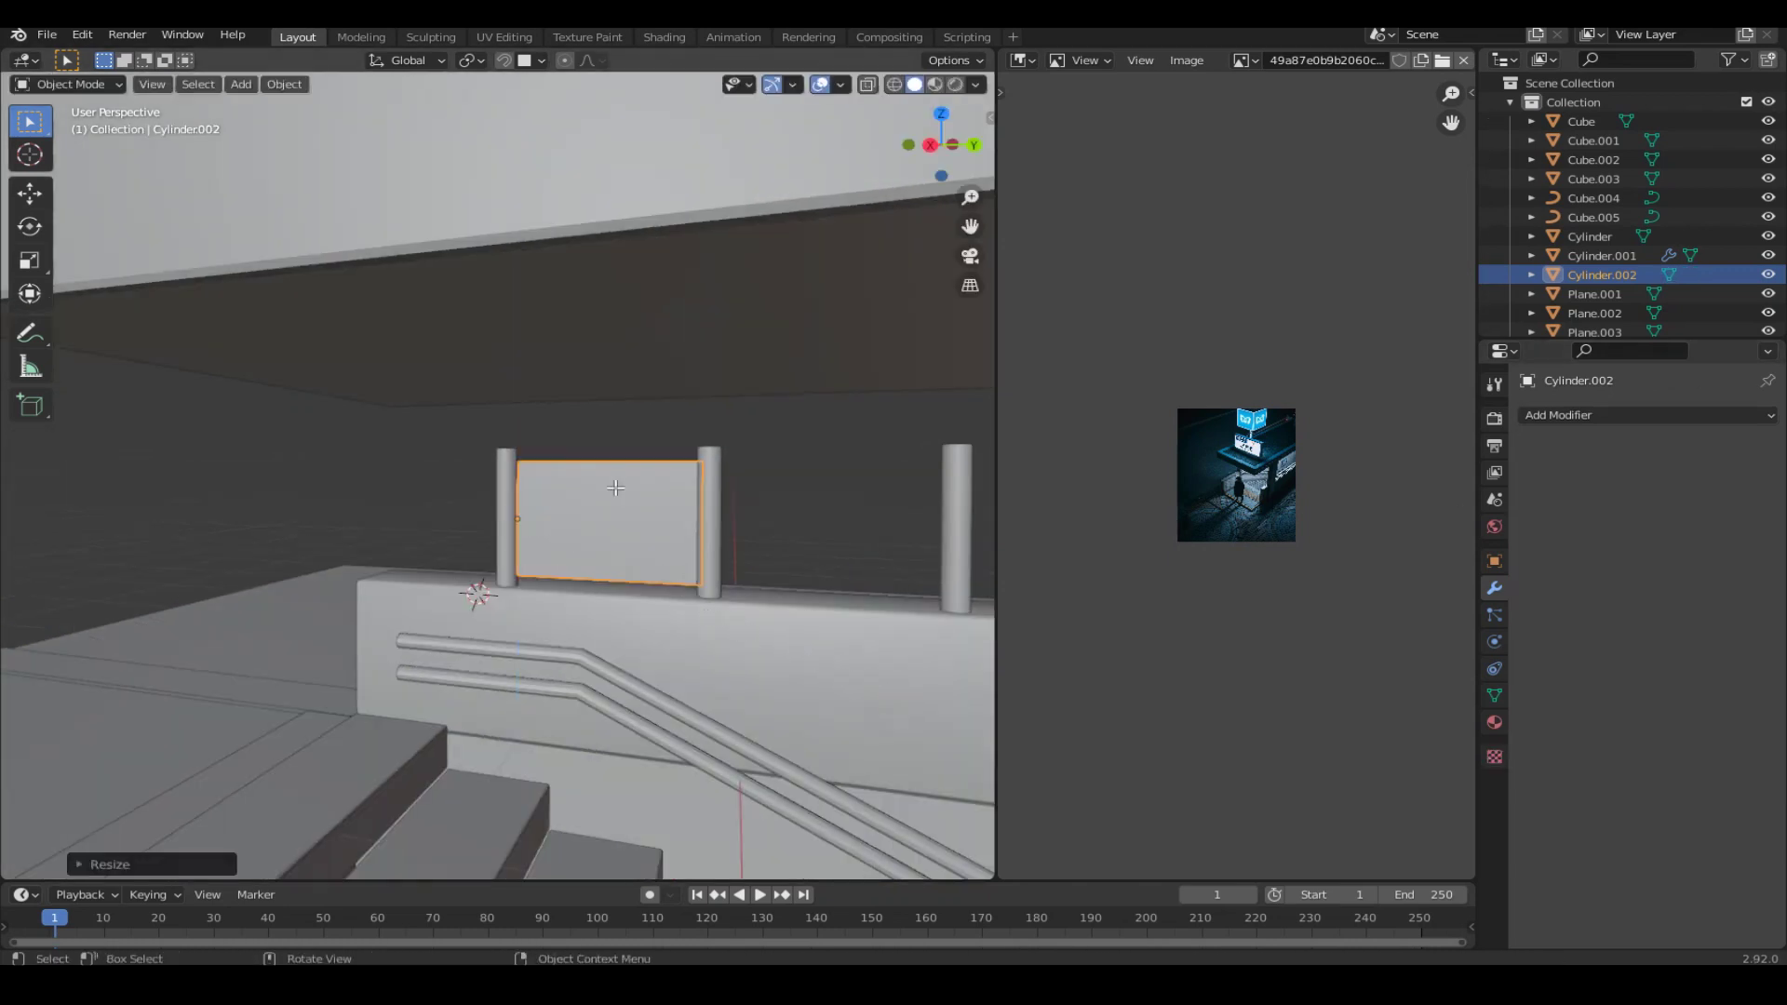
right_click(616, 491)
left_click(581, 426)
right_click(578, 431)
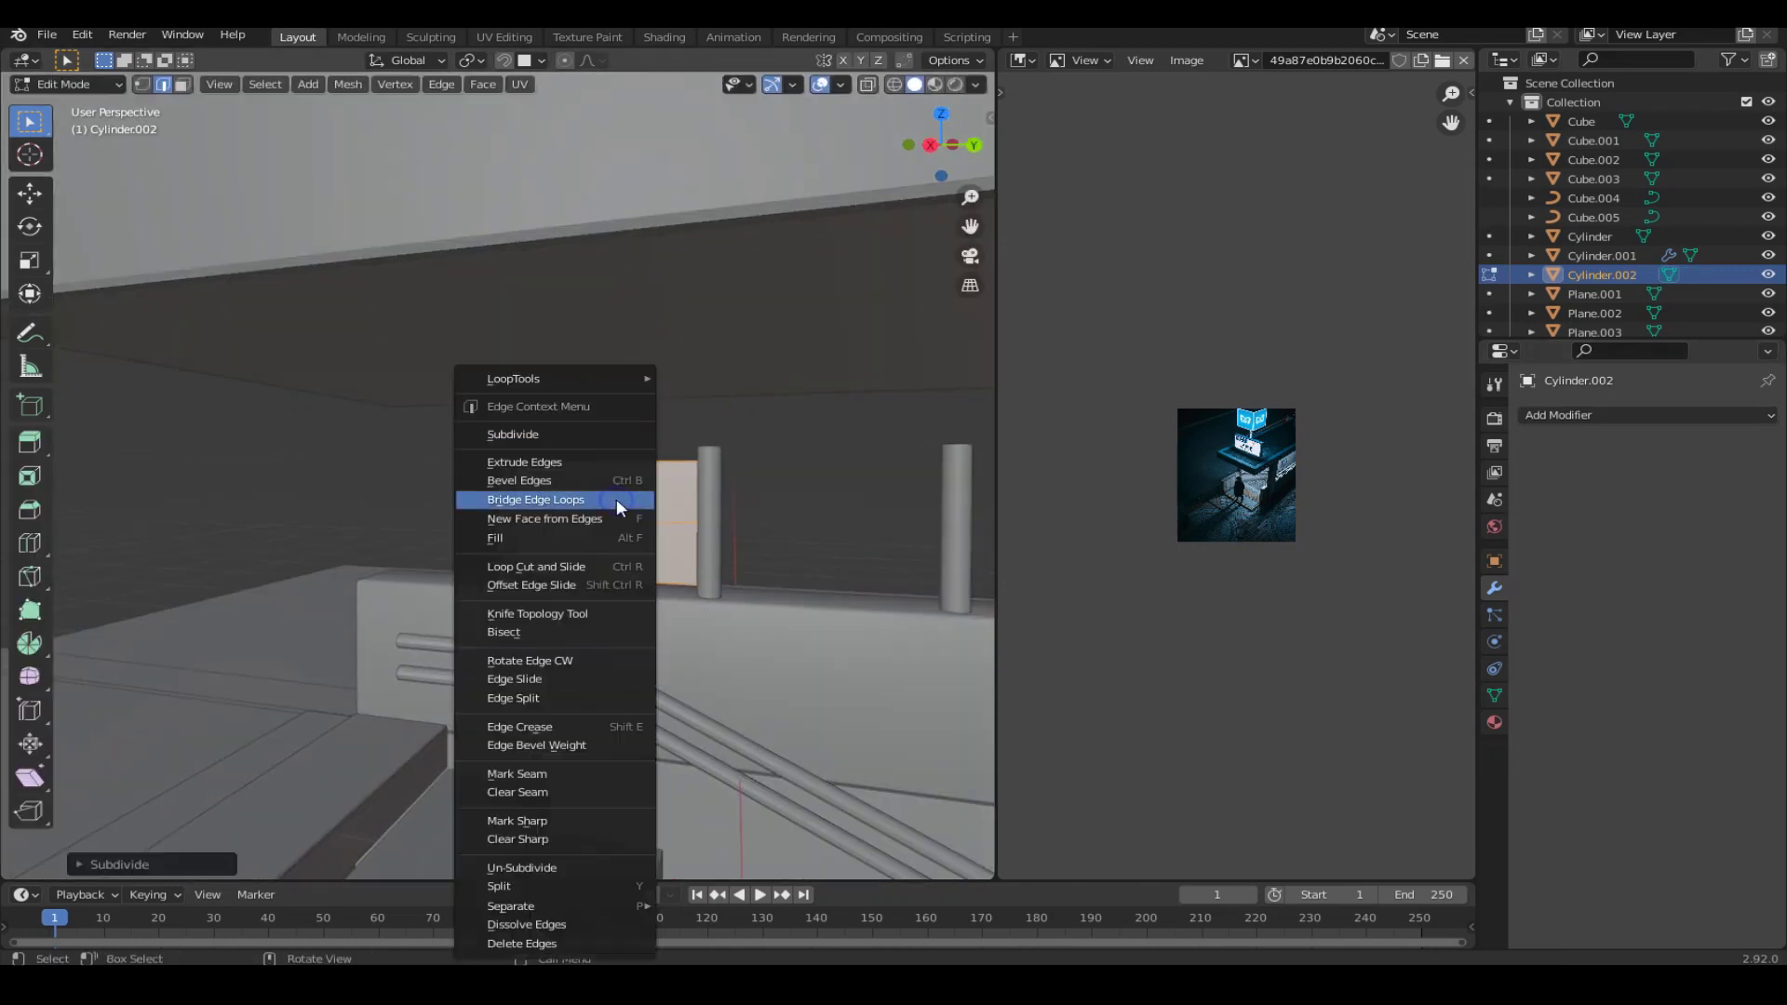
left_click(556, 434)
left_click(450, 84)
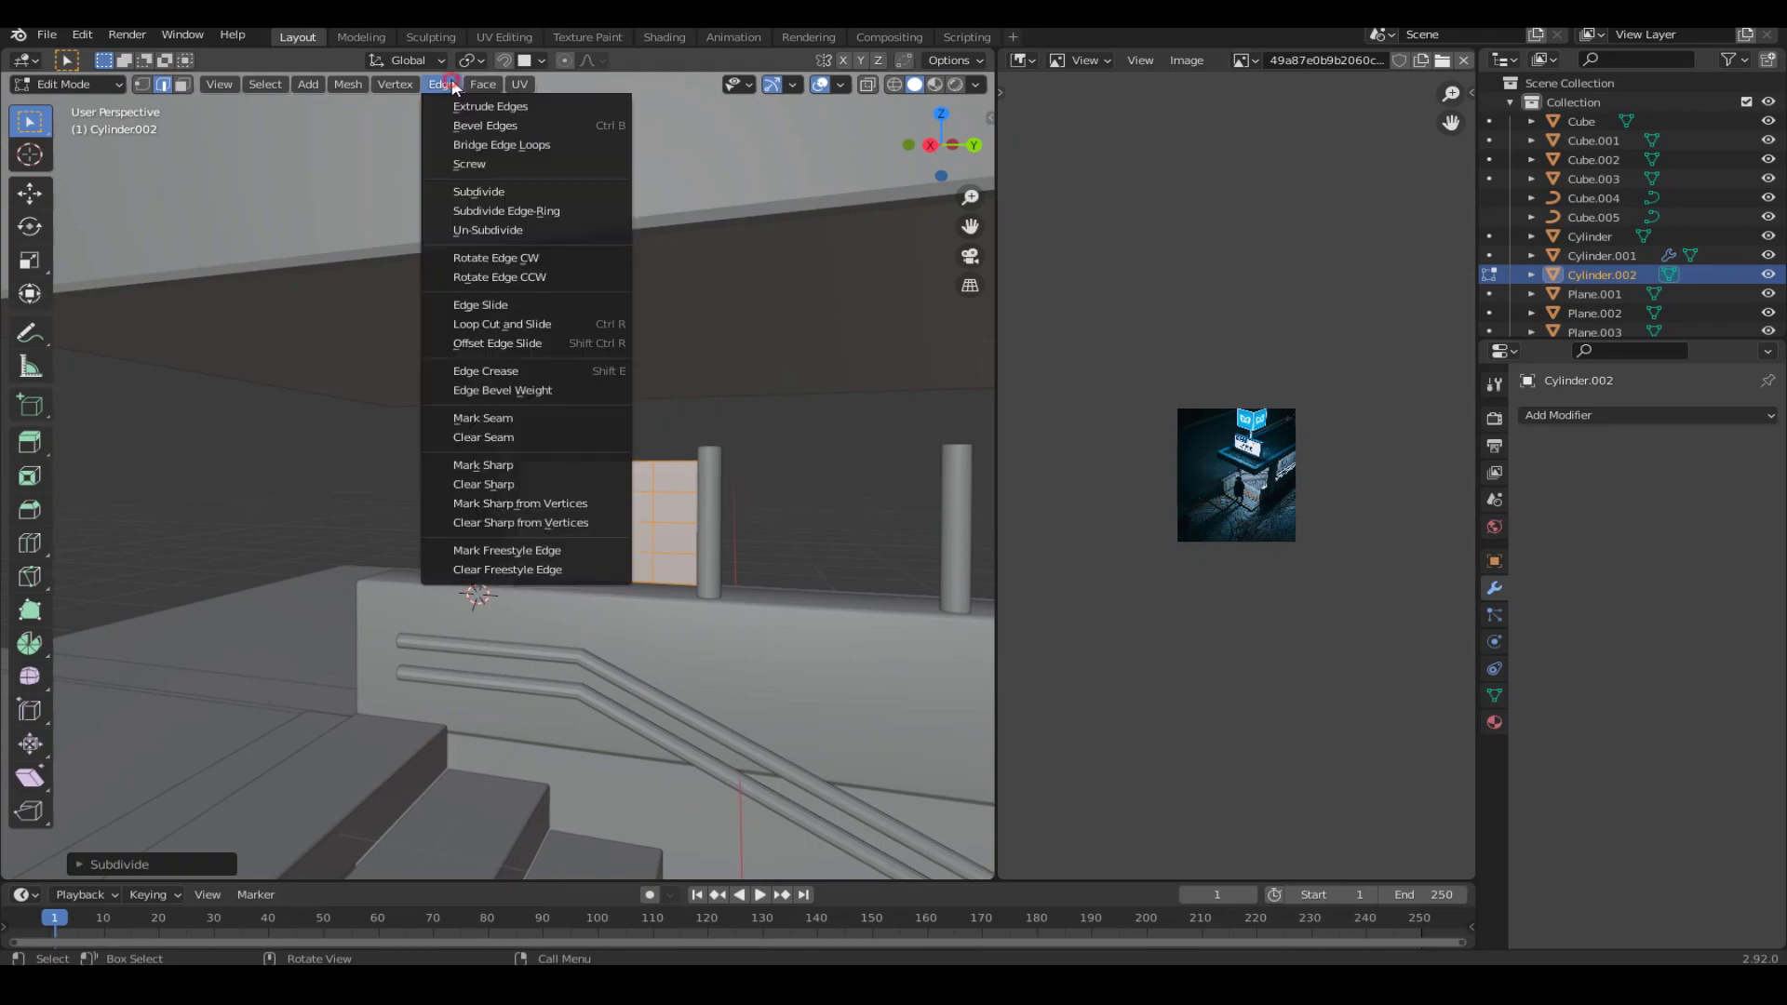
left_click(489, 225)
left_click(203, 860)
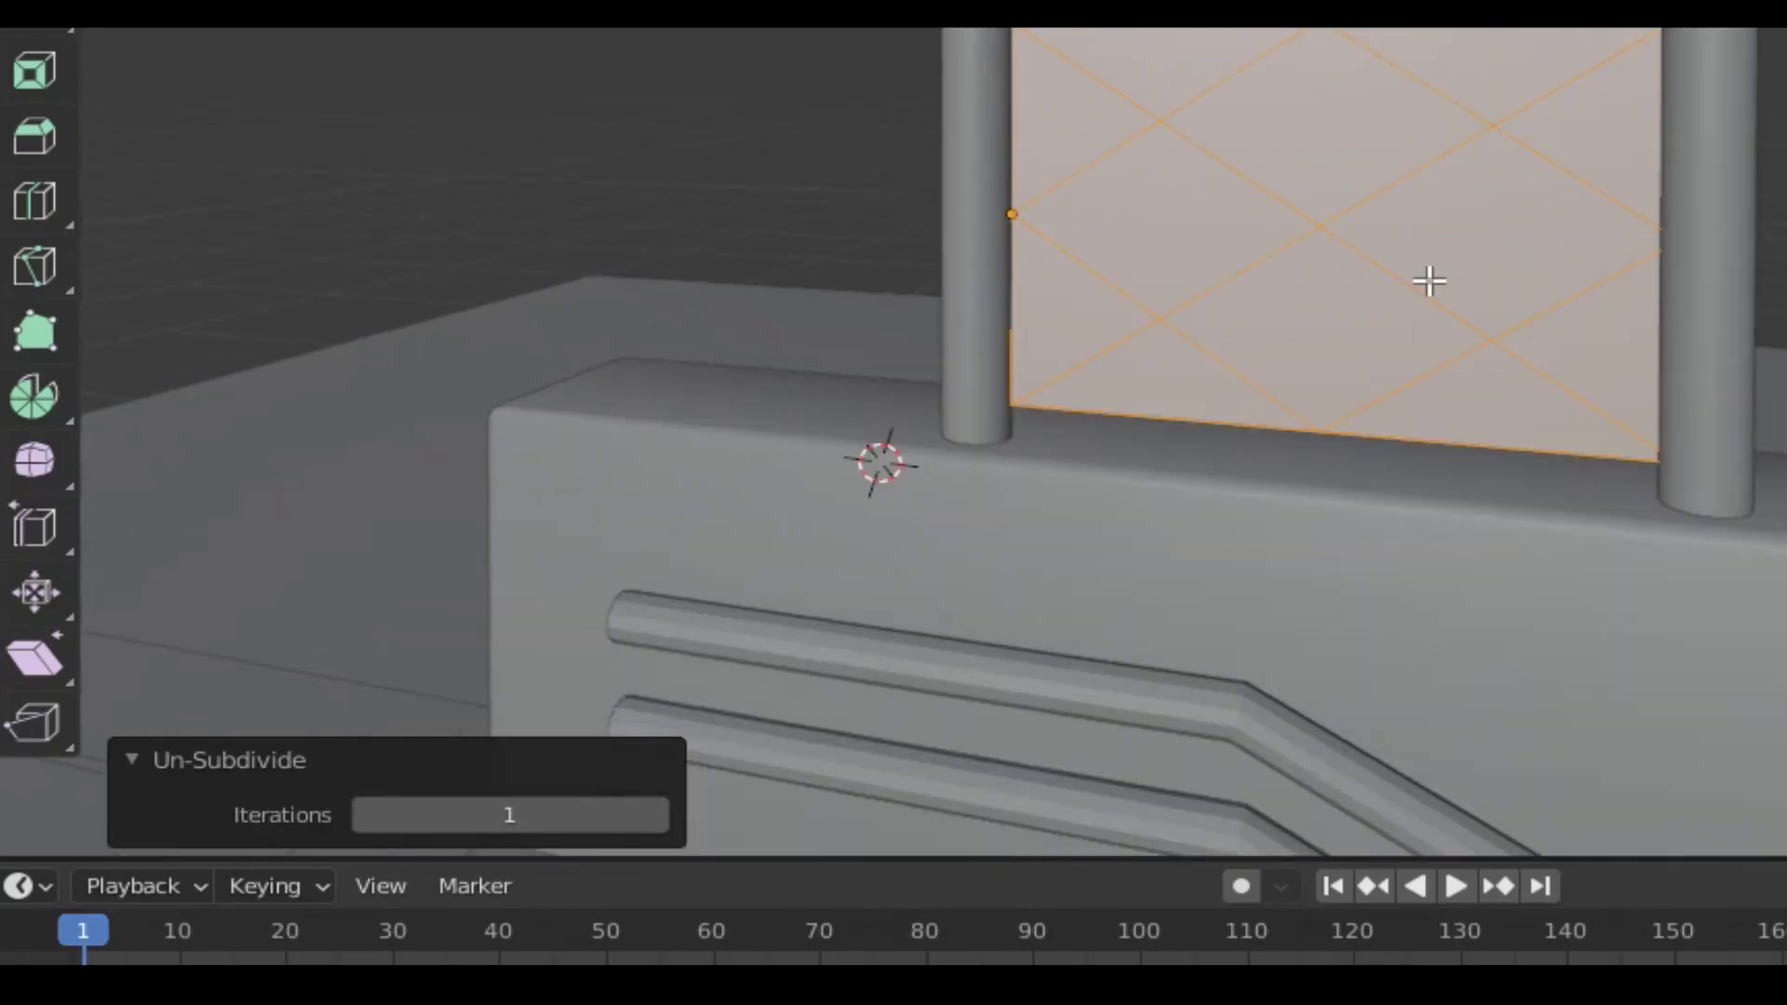
Inset the panel's faces and add a Wireframe modifier to form the lattice.
key("i")
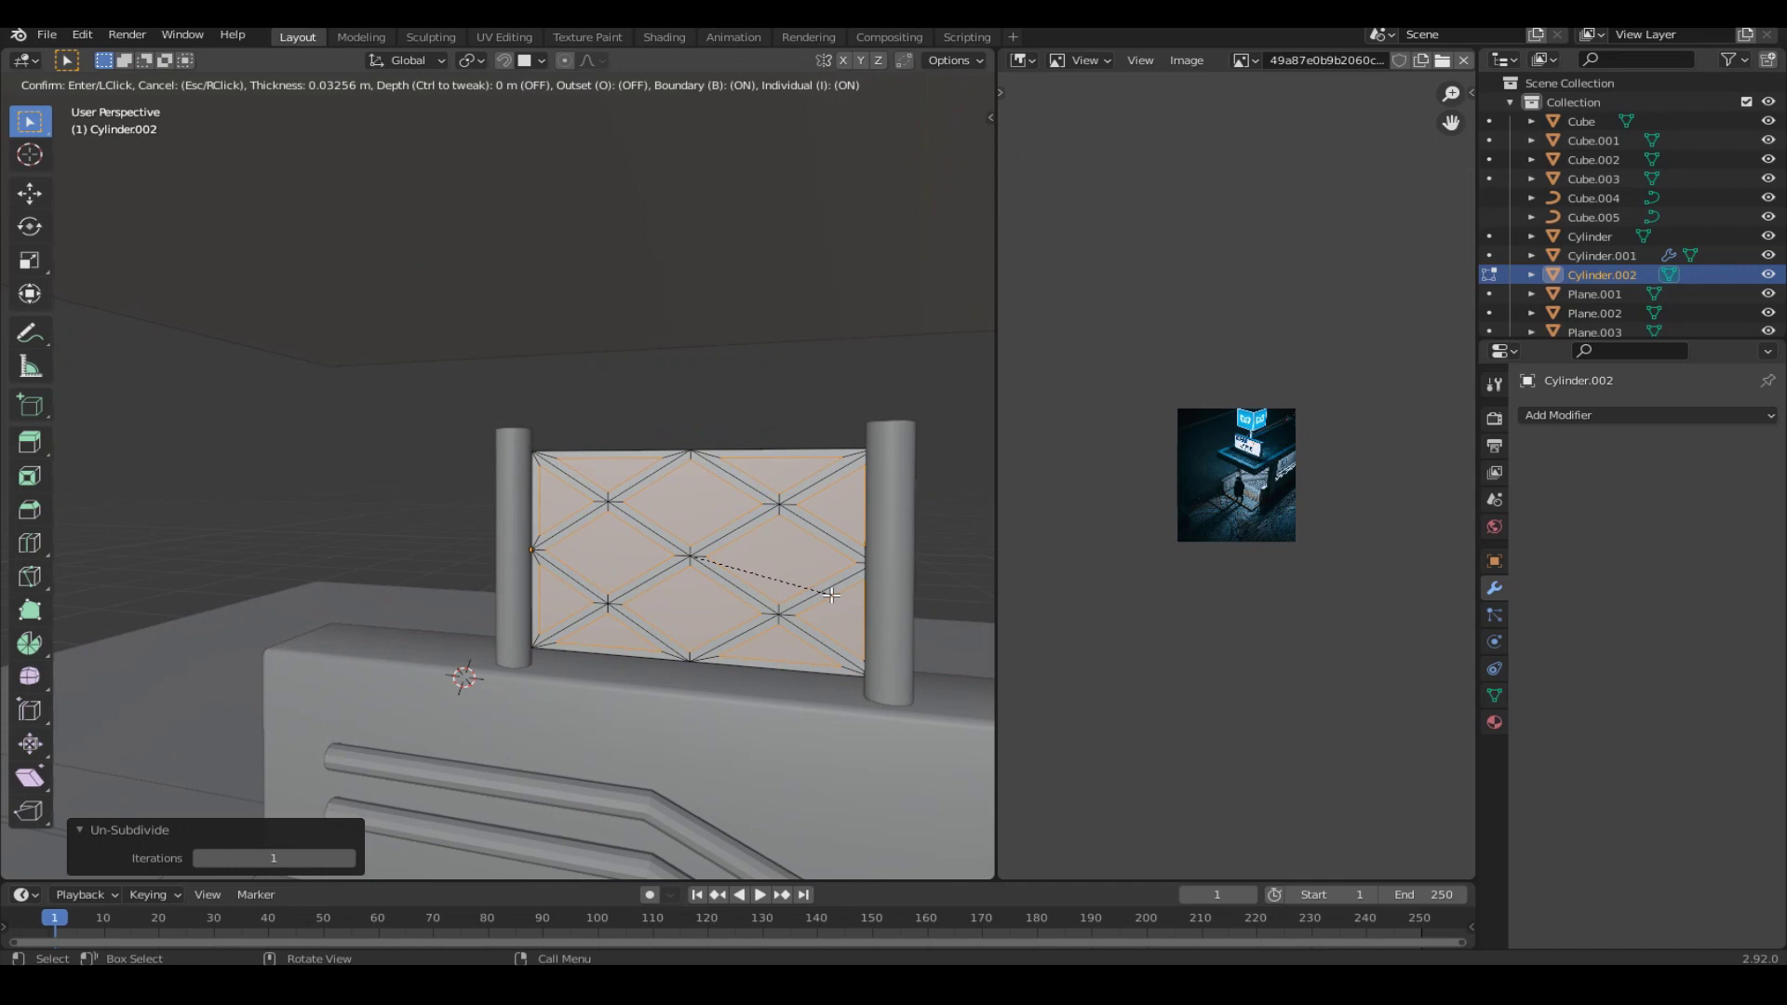
left_click(831, 594)
key("Tab")
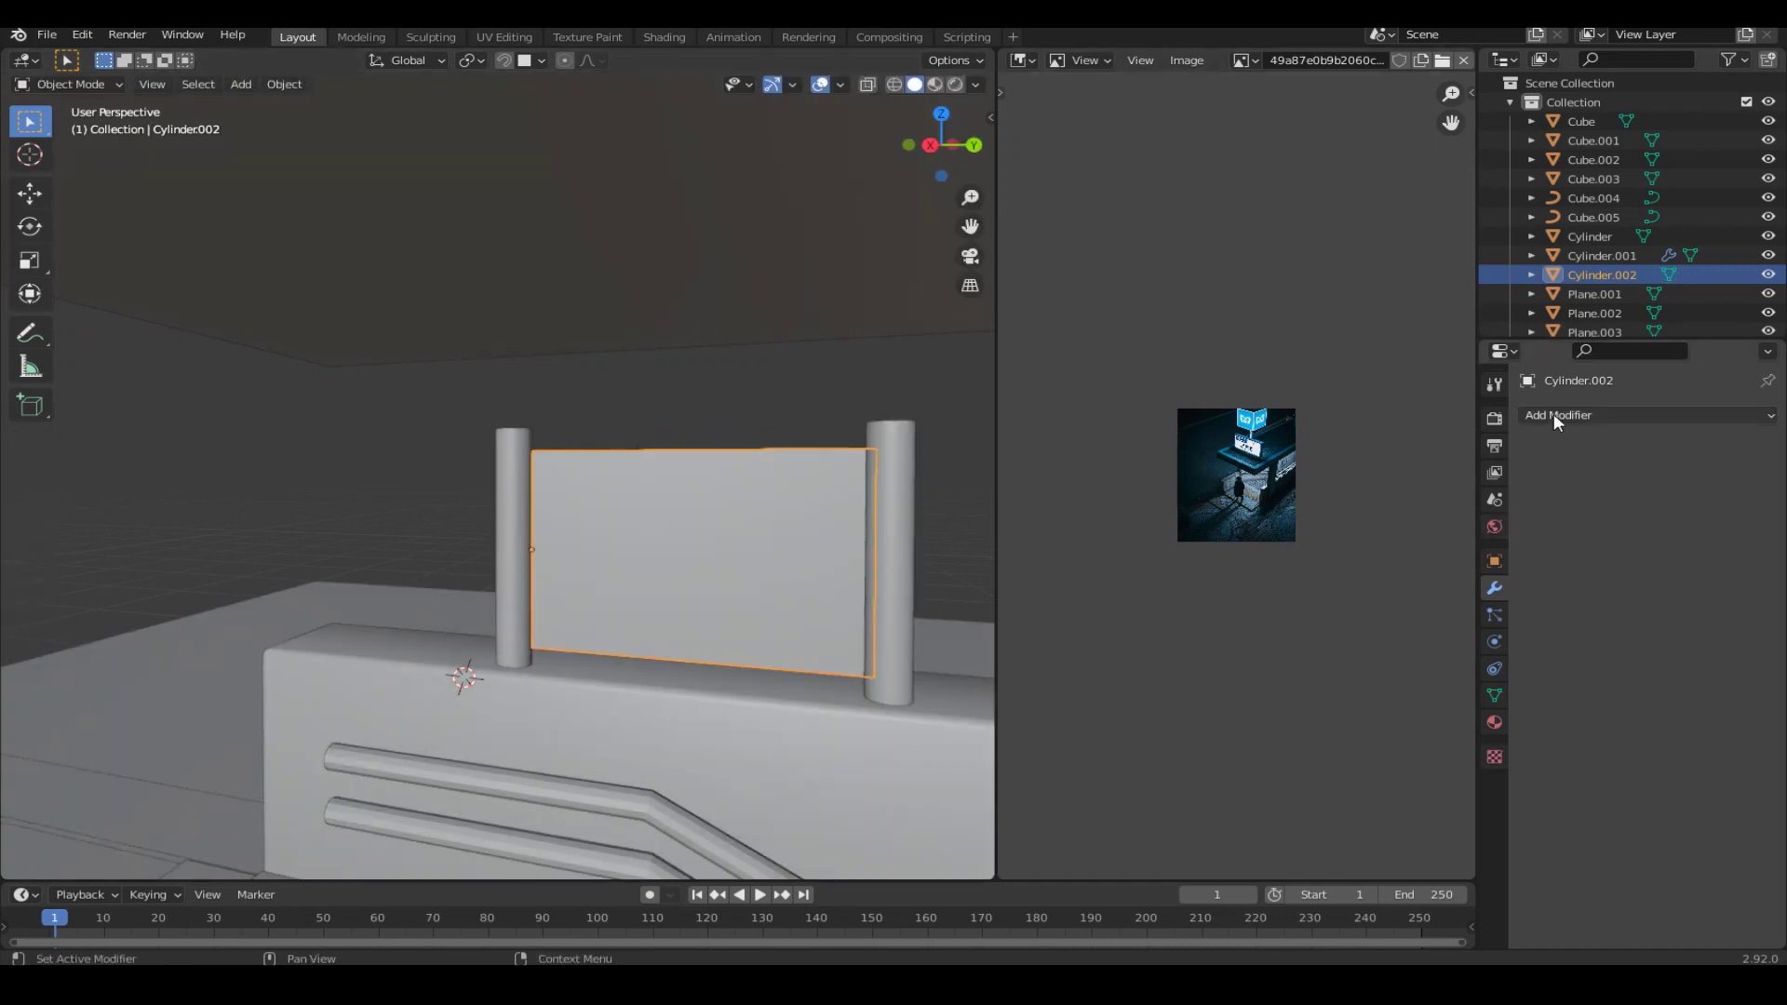
left_click(1554, 416)
left_click(1366, 846)
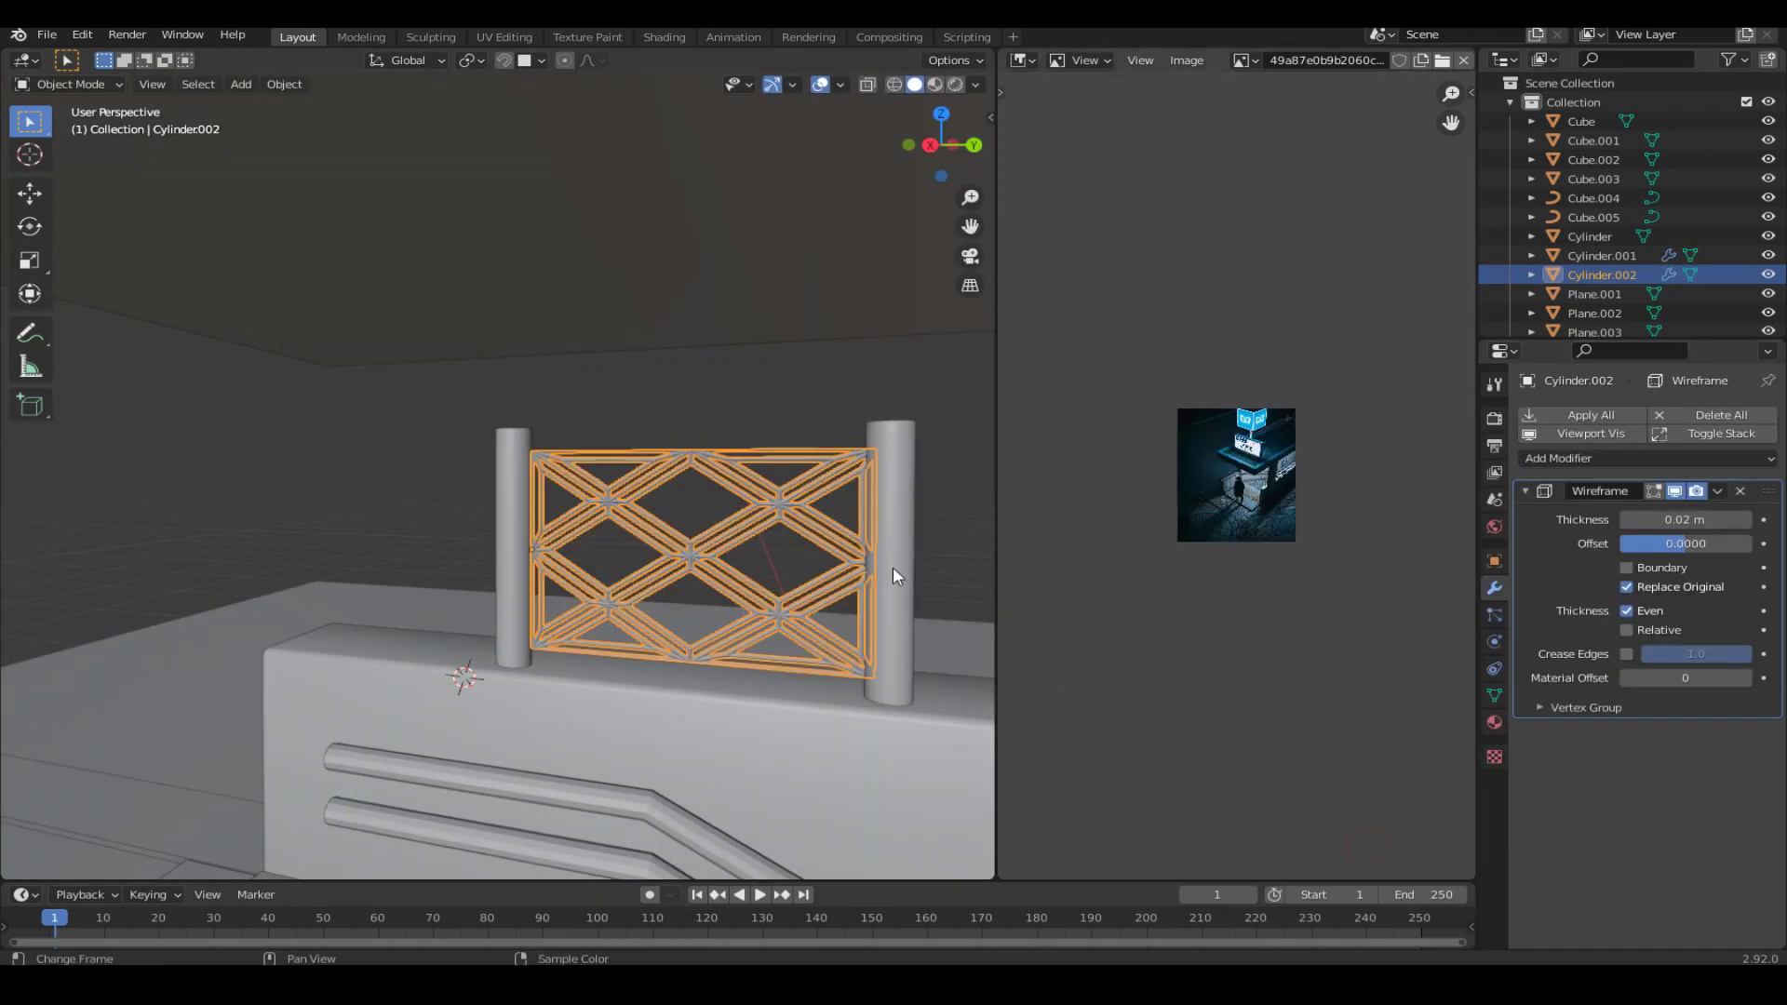
Reselect the fence panel and apply its scale.
left_click(712, 409)
middle_click_drag(589, 466, 671, 466)
left_click(672, 466)
key("ctrl+a")
left_click(672, 466)
scroll(672, 466, "up", 5)
Add a 0.003 m Bevel modifier and turn on the Wireframe's Boundary option.
left_click(1581, 458)
left_click(1331, 533)
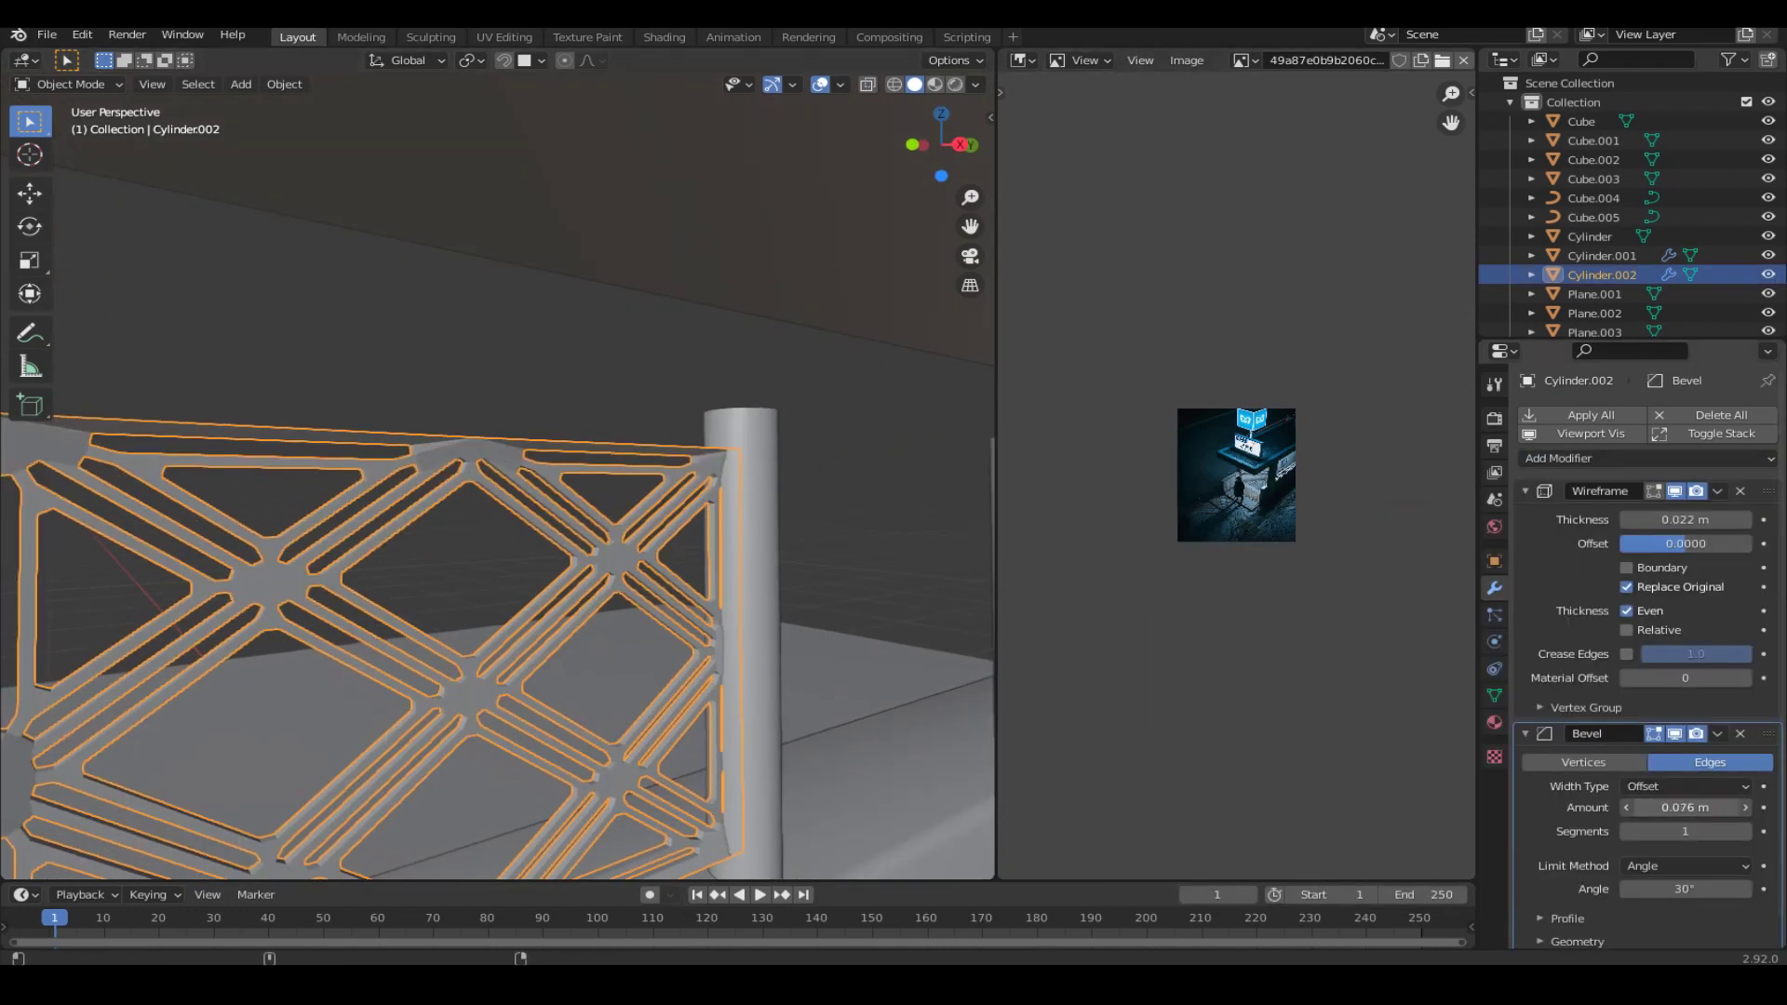
left_click_drag(1684, 807, 1637, 807)
scroll(692, 583, "down", 5)
left_click(1626, 568)
scroll(611, 561, "up", 3)
scroll(611, 561, "up", 2)
Scale the fence panel along the X axis to its new width.
key("s")
key("x")
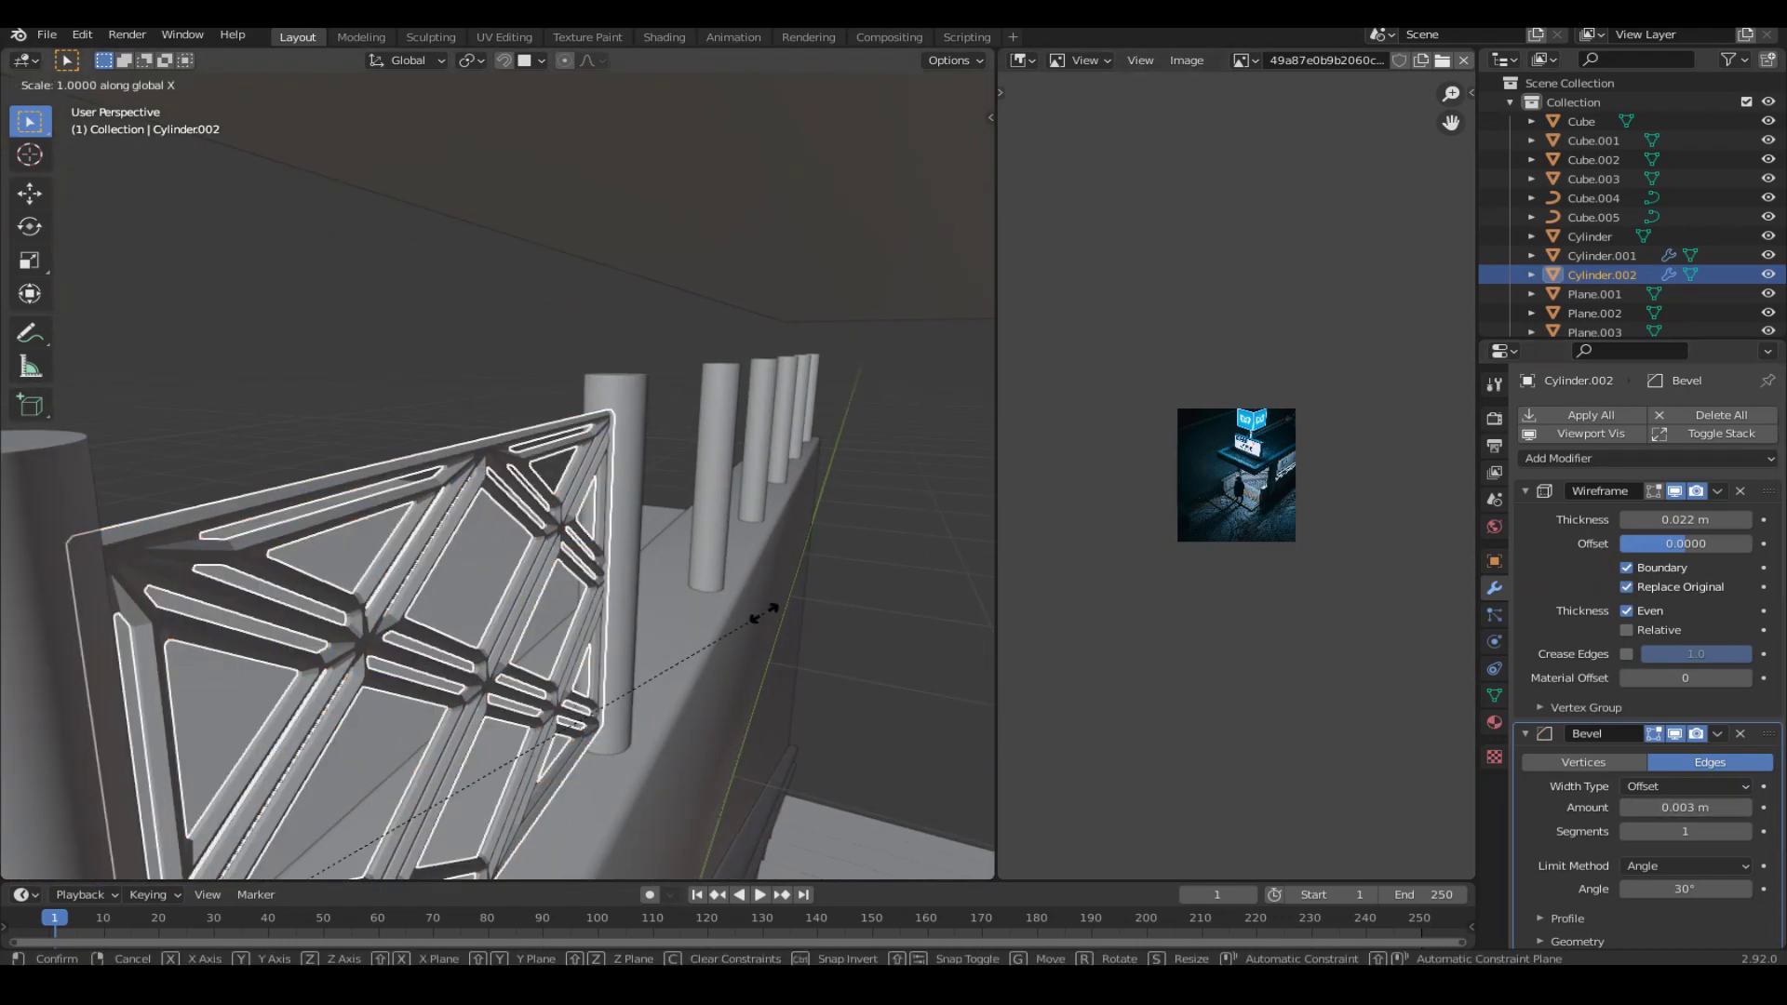
left_click(646, 617)
key("KP_3")
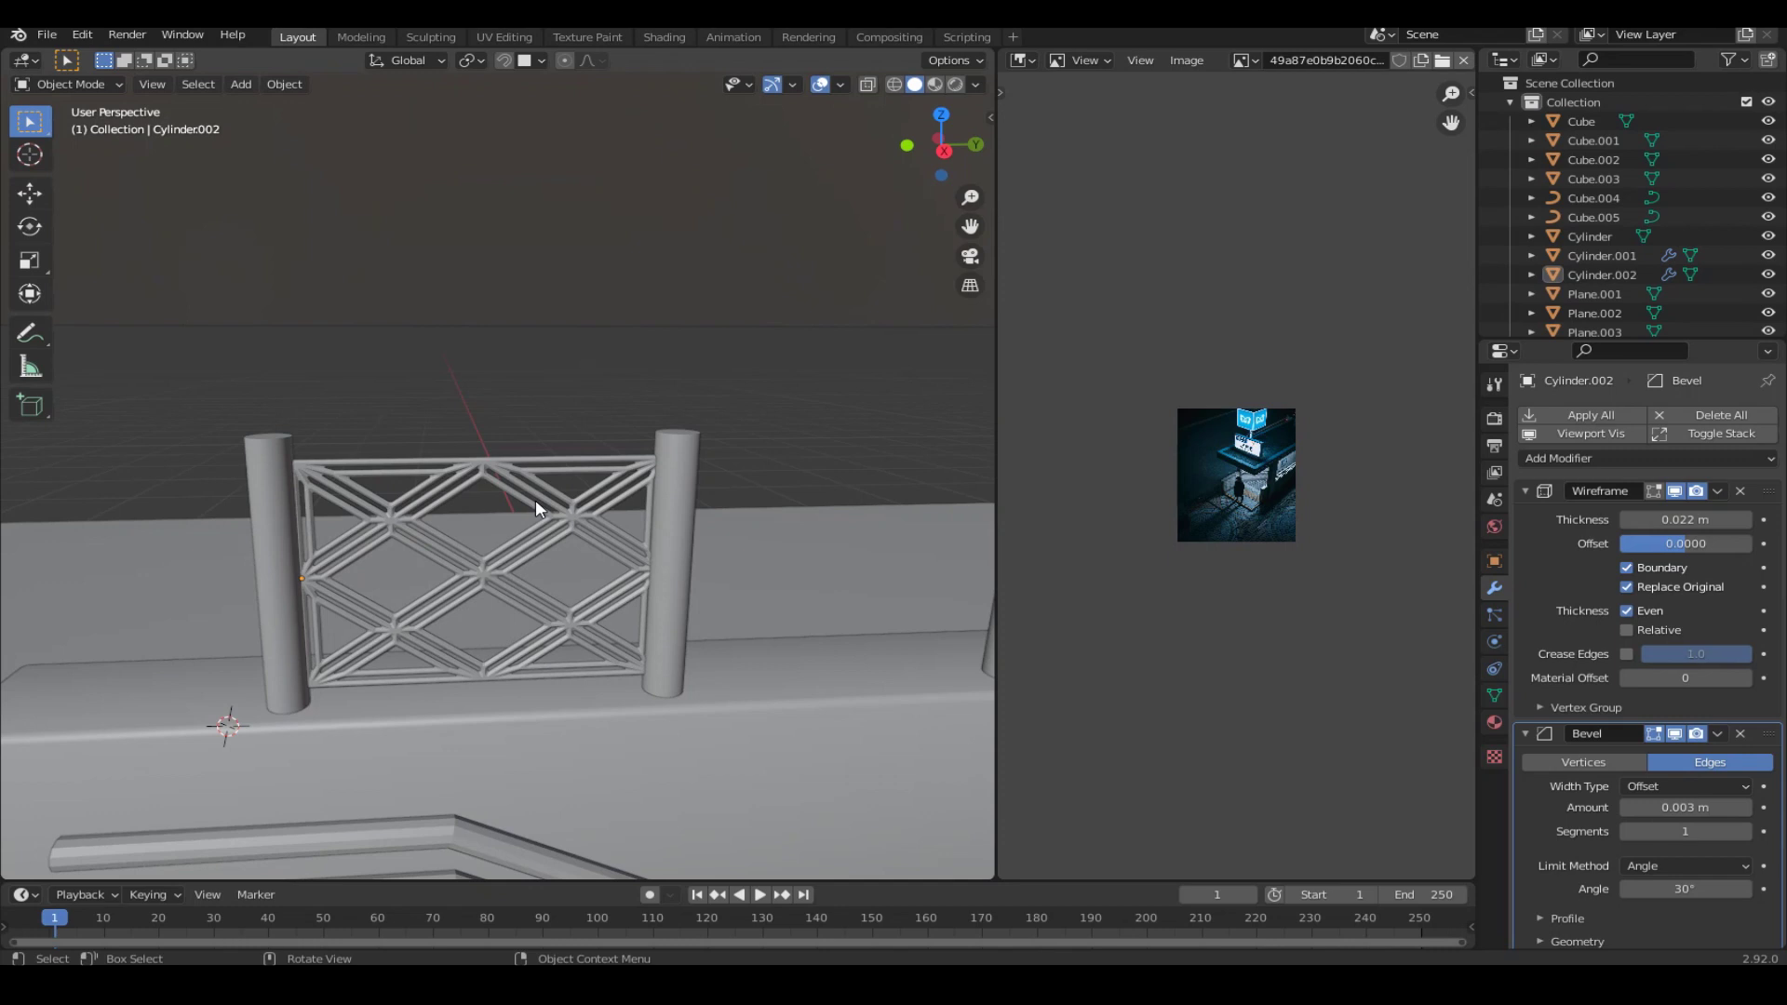
scroll(534, 499, "down", 2)
Add an Array modifier with Factor Y 1.06 and five fence panels.
left_click(1540, 460)
left_click(1337, 511)
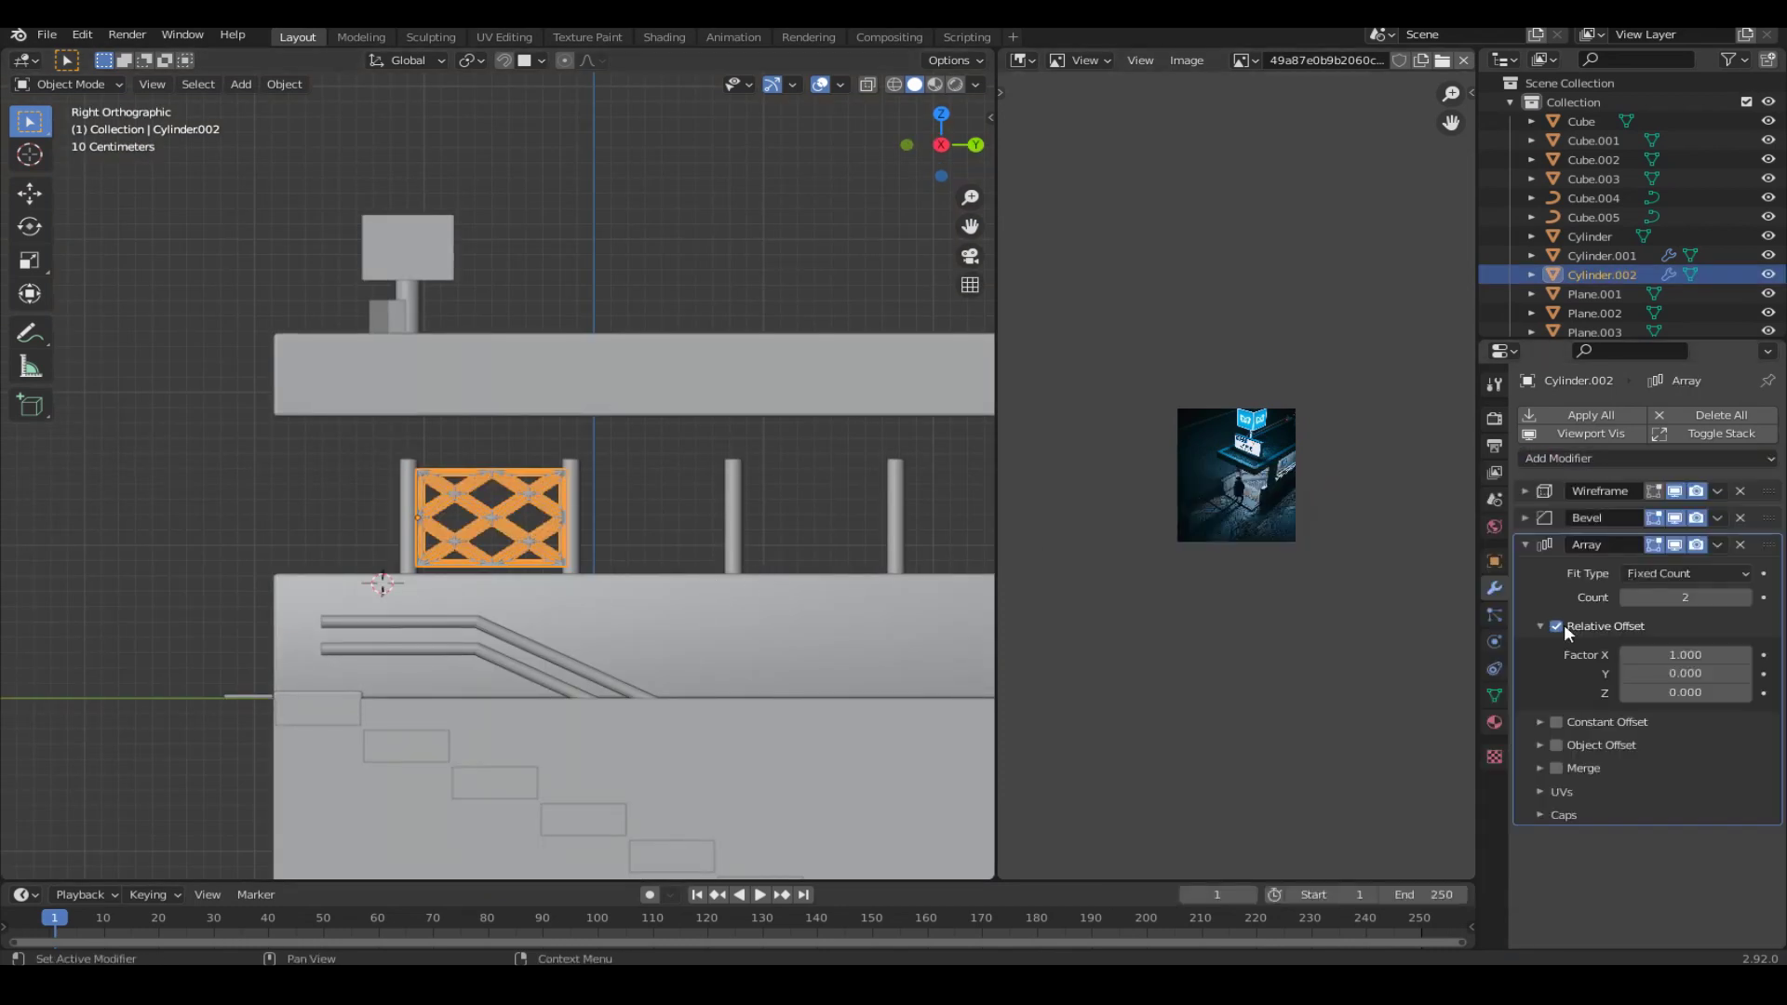
left_click_drag(1697, 672, 1712, 672)
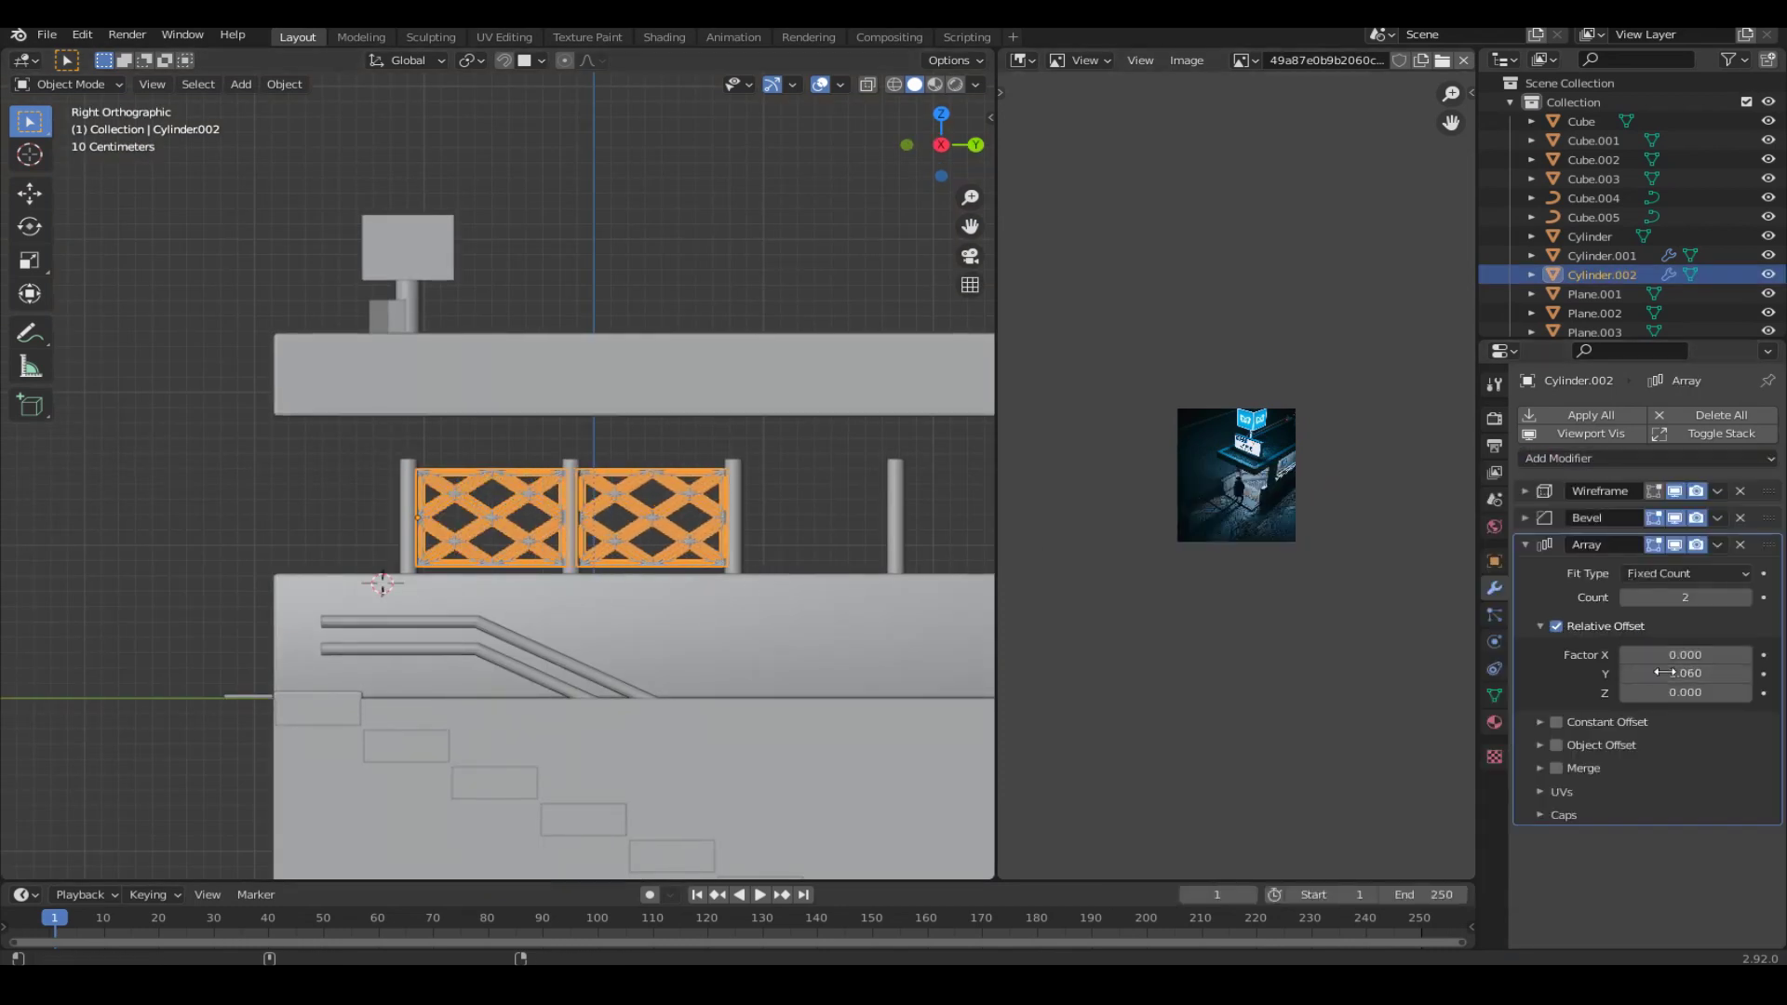
scroll(279, 511, "down", 2)
left_click(1744, 597)
left_click(1744, 597)
left_click(1744, 597)
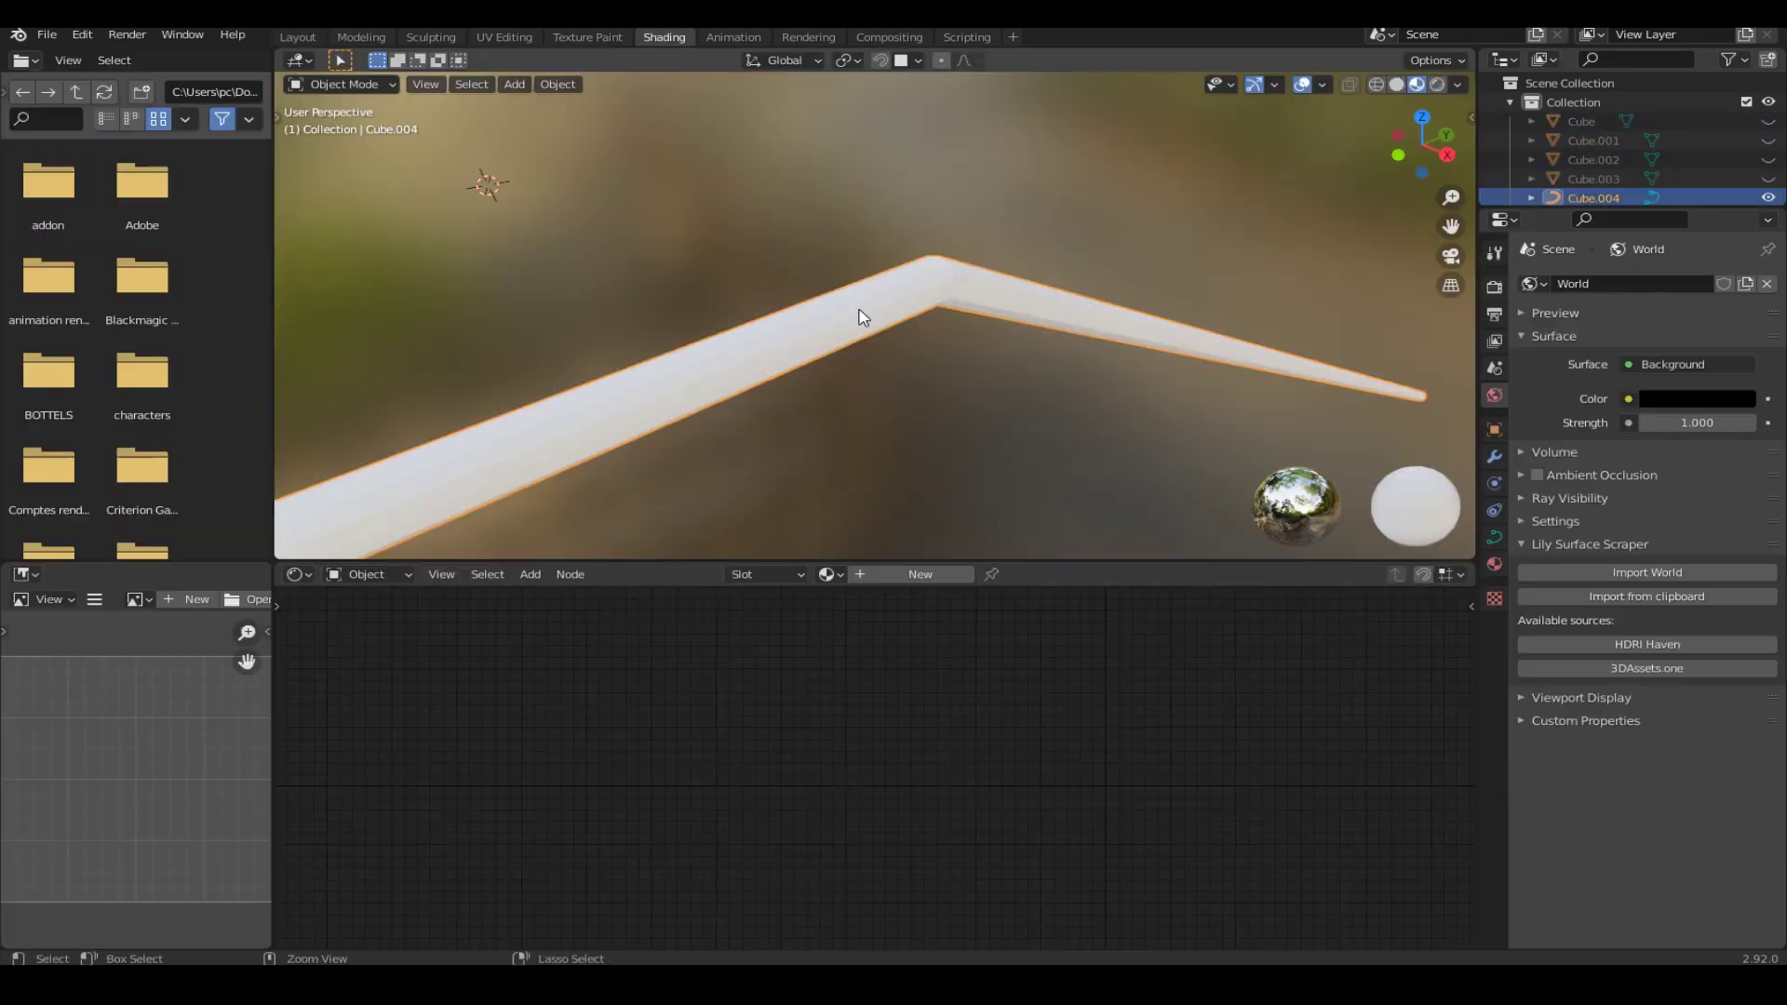
Apply the handrail's transforms, give it a new material, and shade it smooth.
key("ctrl+a")
left_click(858, 309)
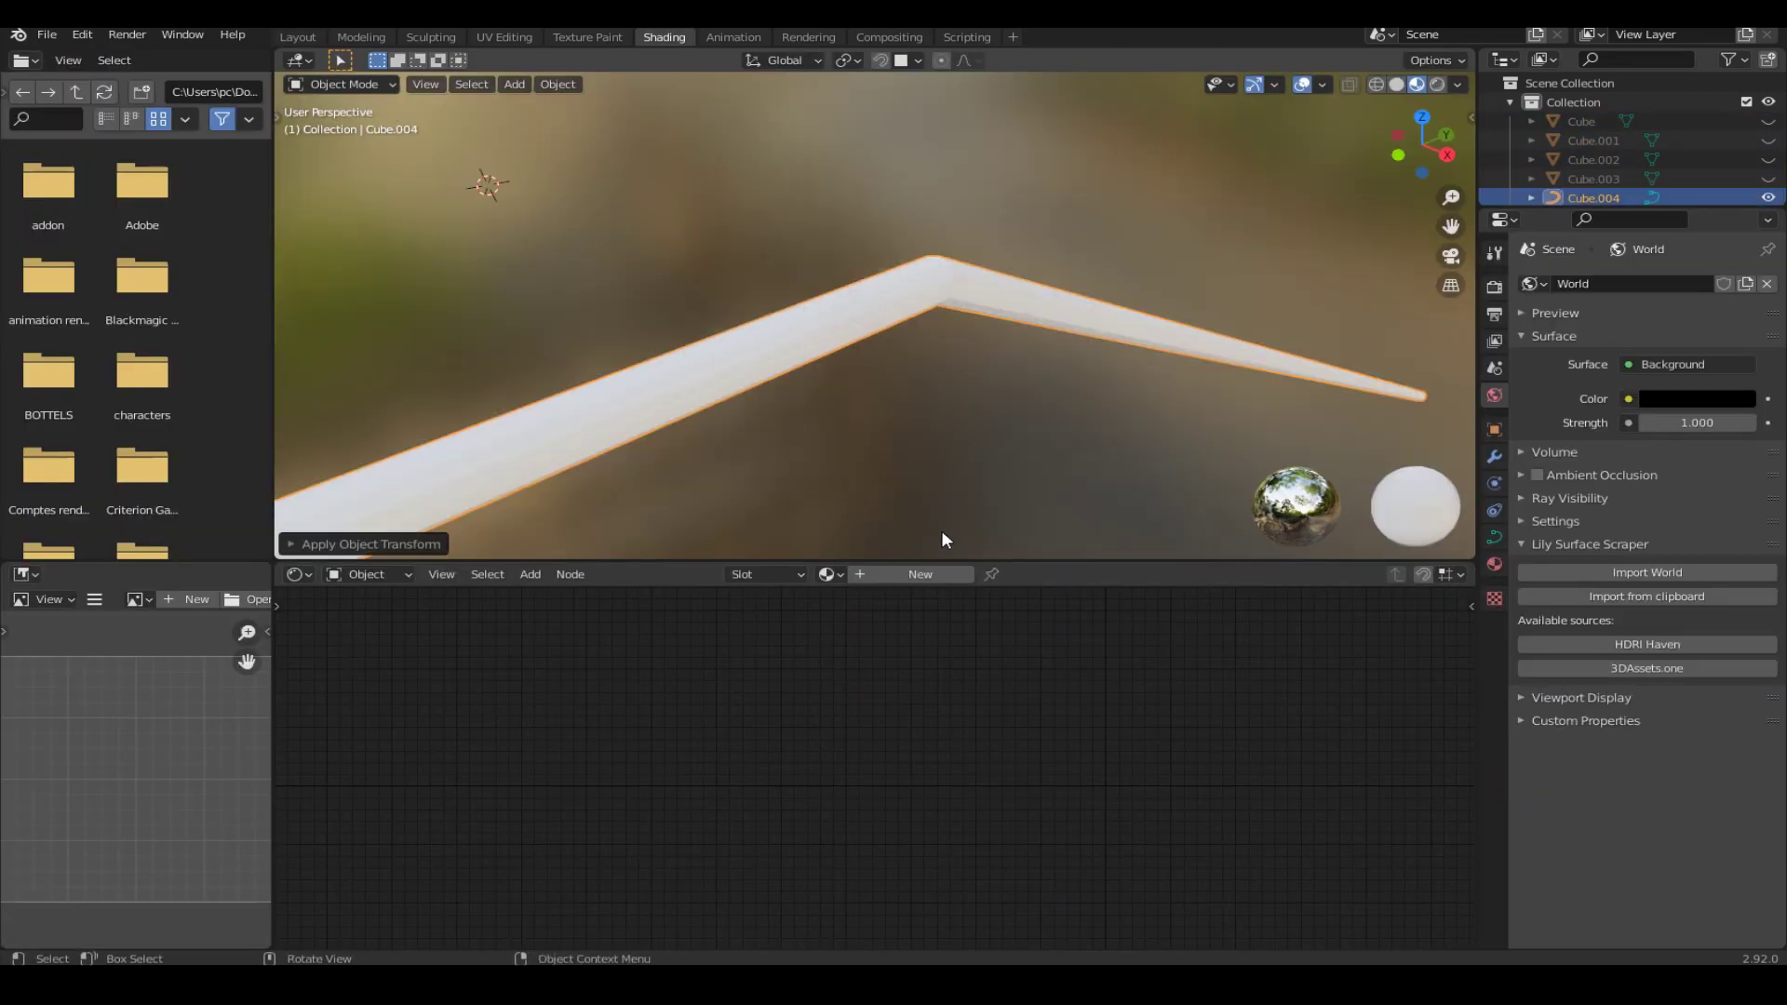
left_click(921, 574)
right_click(842, 140)
left_click(857, 177)
Add a Wave Texture with texture coordinate and mapping nodes feeding the base colour.
key("shift+a")
type("wave")
key("Return")
key("ctrl+s")
left_click_drag(749, 704, 935, 680)
scroll(667, 733, "up", 2)
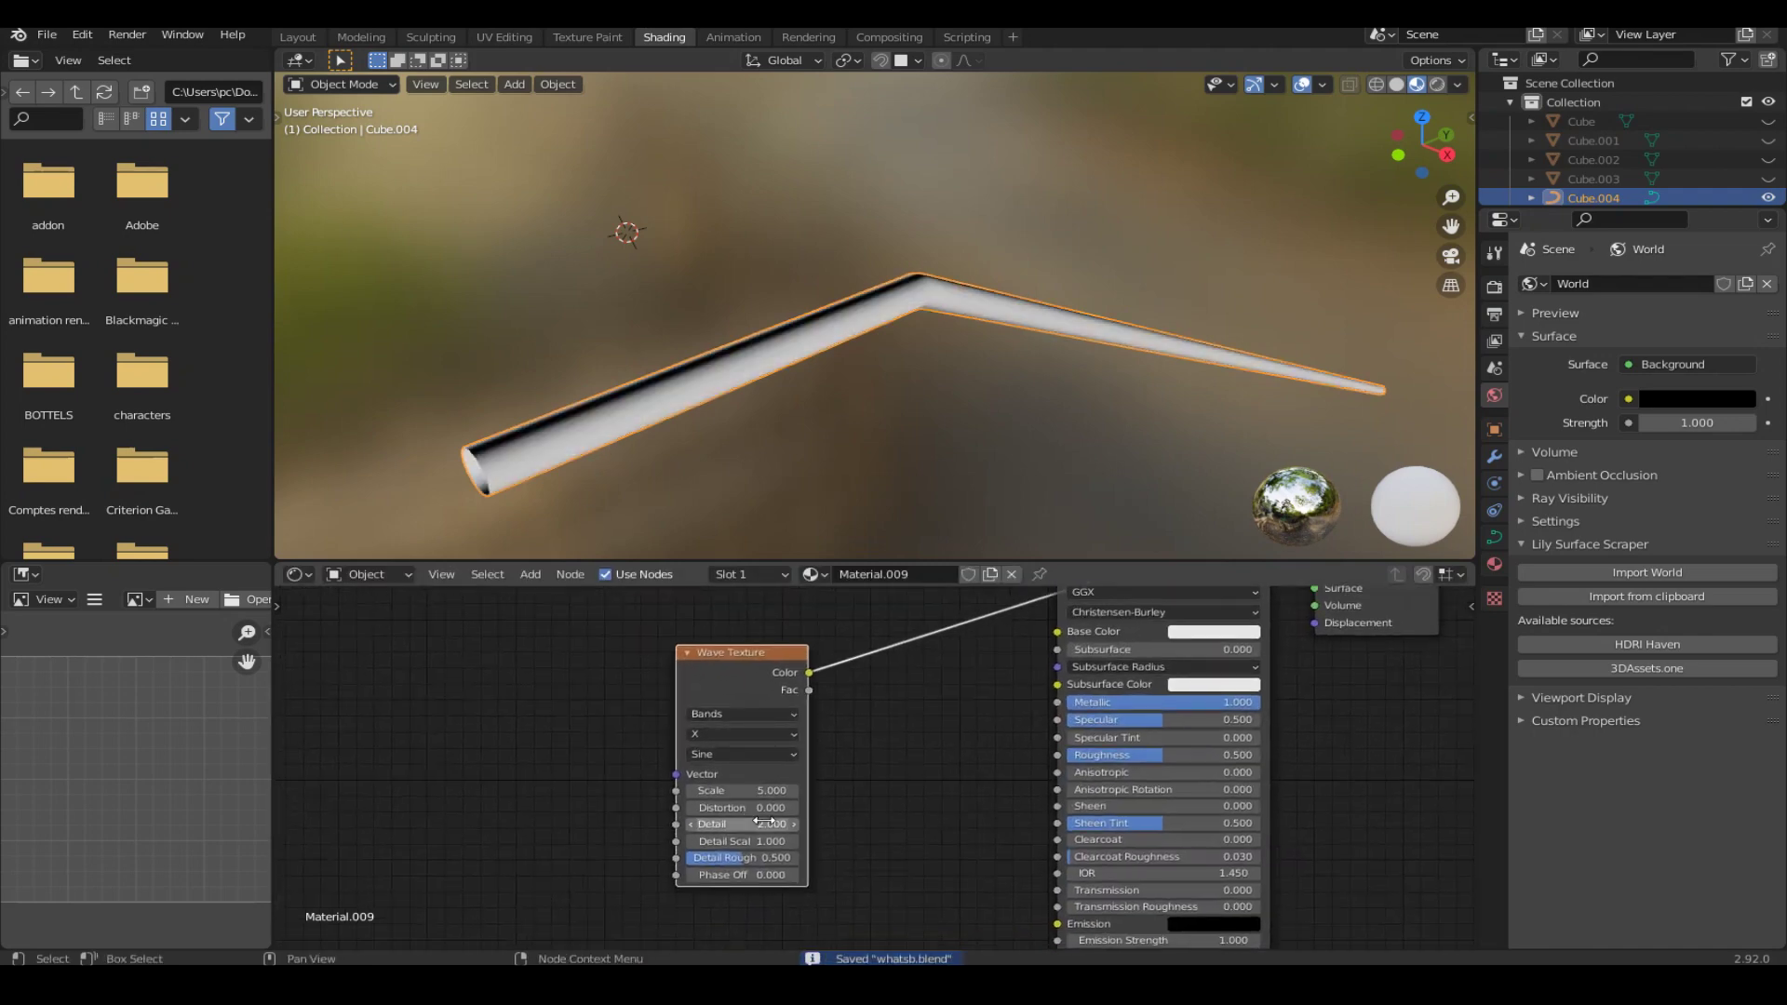
key("ctrl+t")
Set the wave to scale 145, distortion 1.700, phase offset 0, detail 9.2.
left_click_drag(744, 790, 791, 790)
scroll(499, 423, "up", 5)
middle_click_drag(499, 422, 642, 486)
left_click_drag(735, 808, 782, 808)
mouse_move(727, 874)
left_mouse_down()
mouse_move(707, 874)
mouse_move(791, 823)
left_mouse_up()
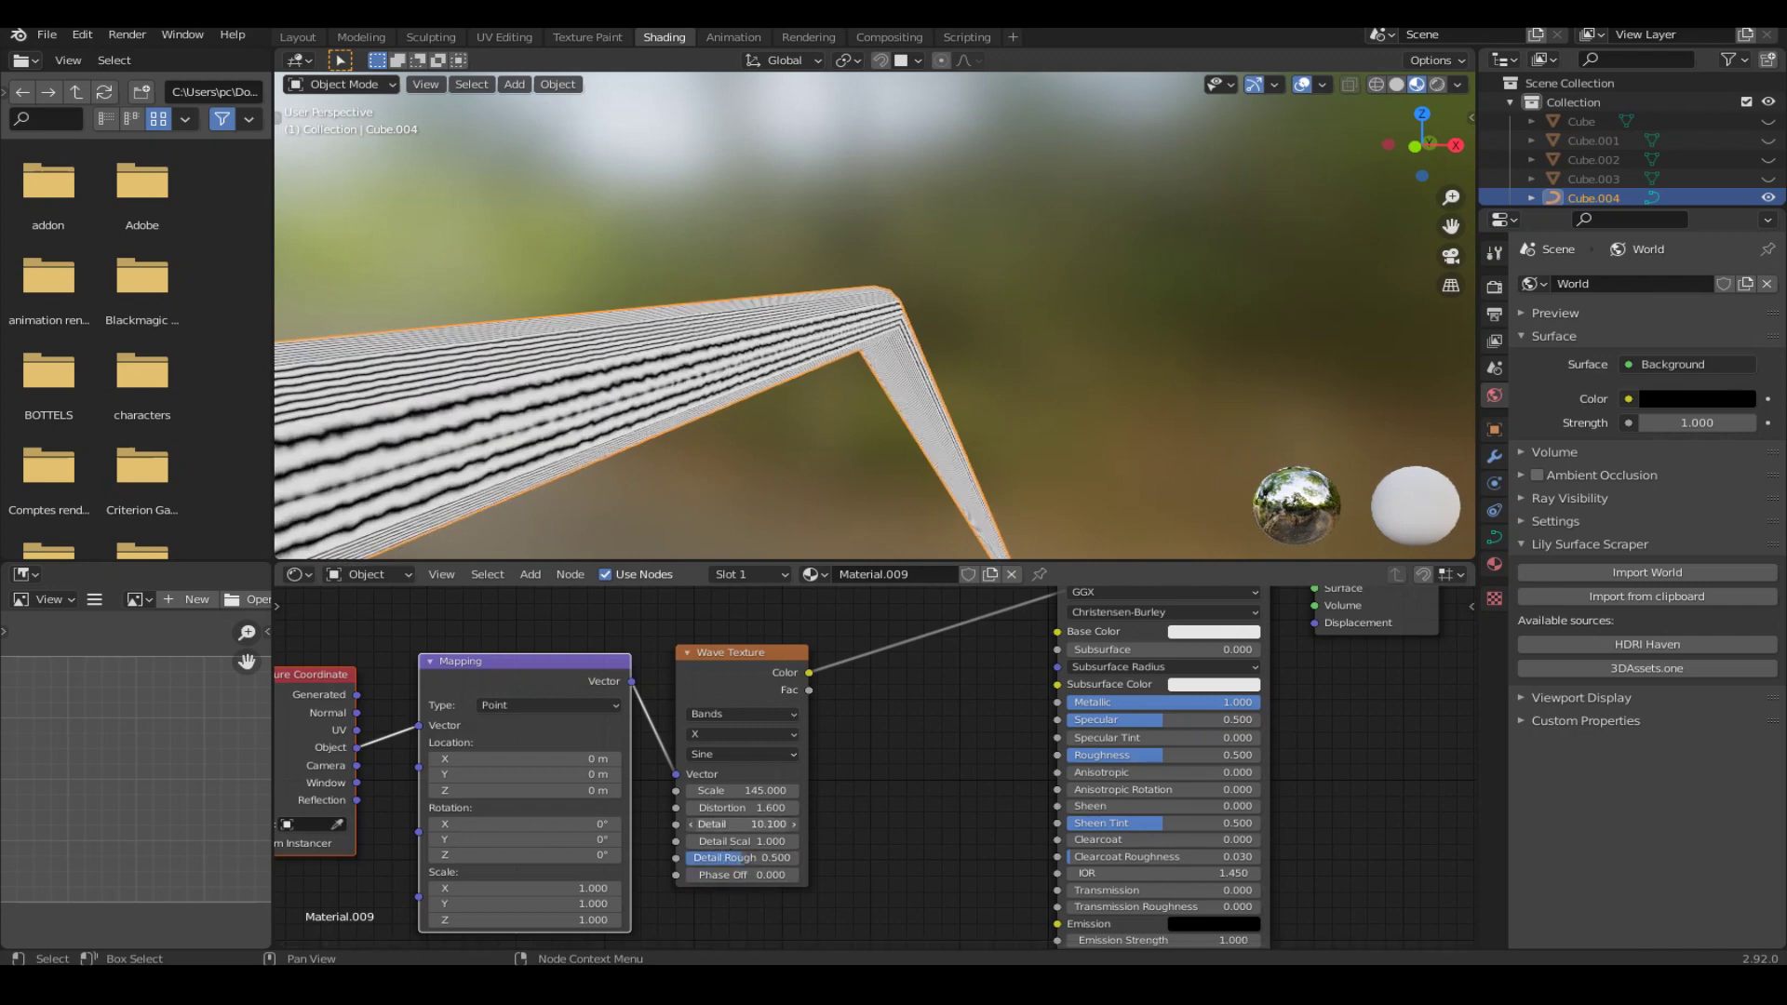
scroll(791, 823, "down", 2)
key("shift+a")
Insert a B-Spline colour ramp (stops 0.068 and 0.400) feeding the roughness.
left_click(899, 712)
left_click_drag(1011, 711, 935, 712)
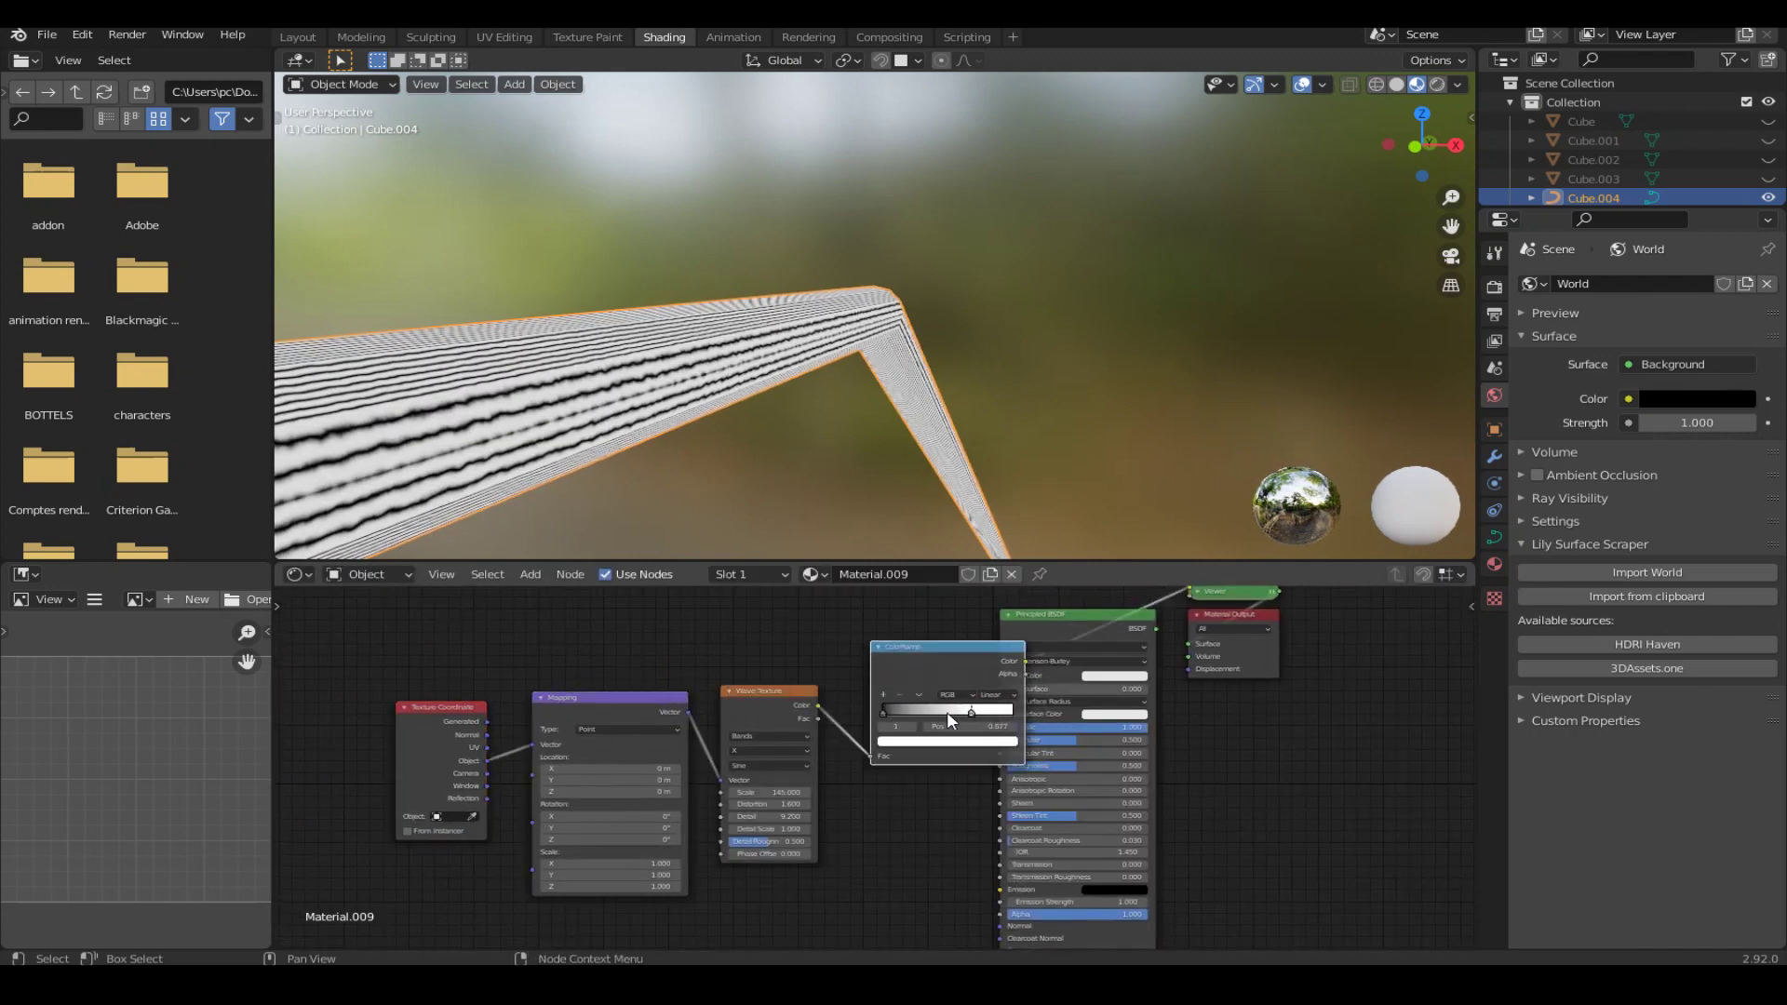
left_click(996, 746)
middle_click_drag(857, 699, 625, 710)
left_click_drag(650, 722, 657, 722)
left_click_drag(792, 671, 1001, 765)
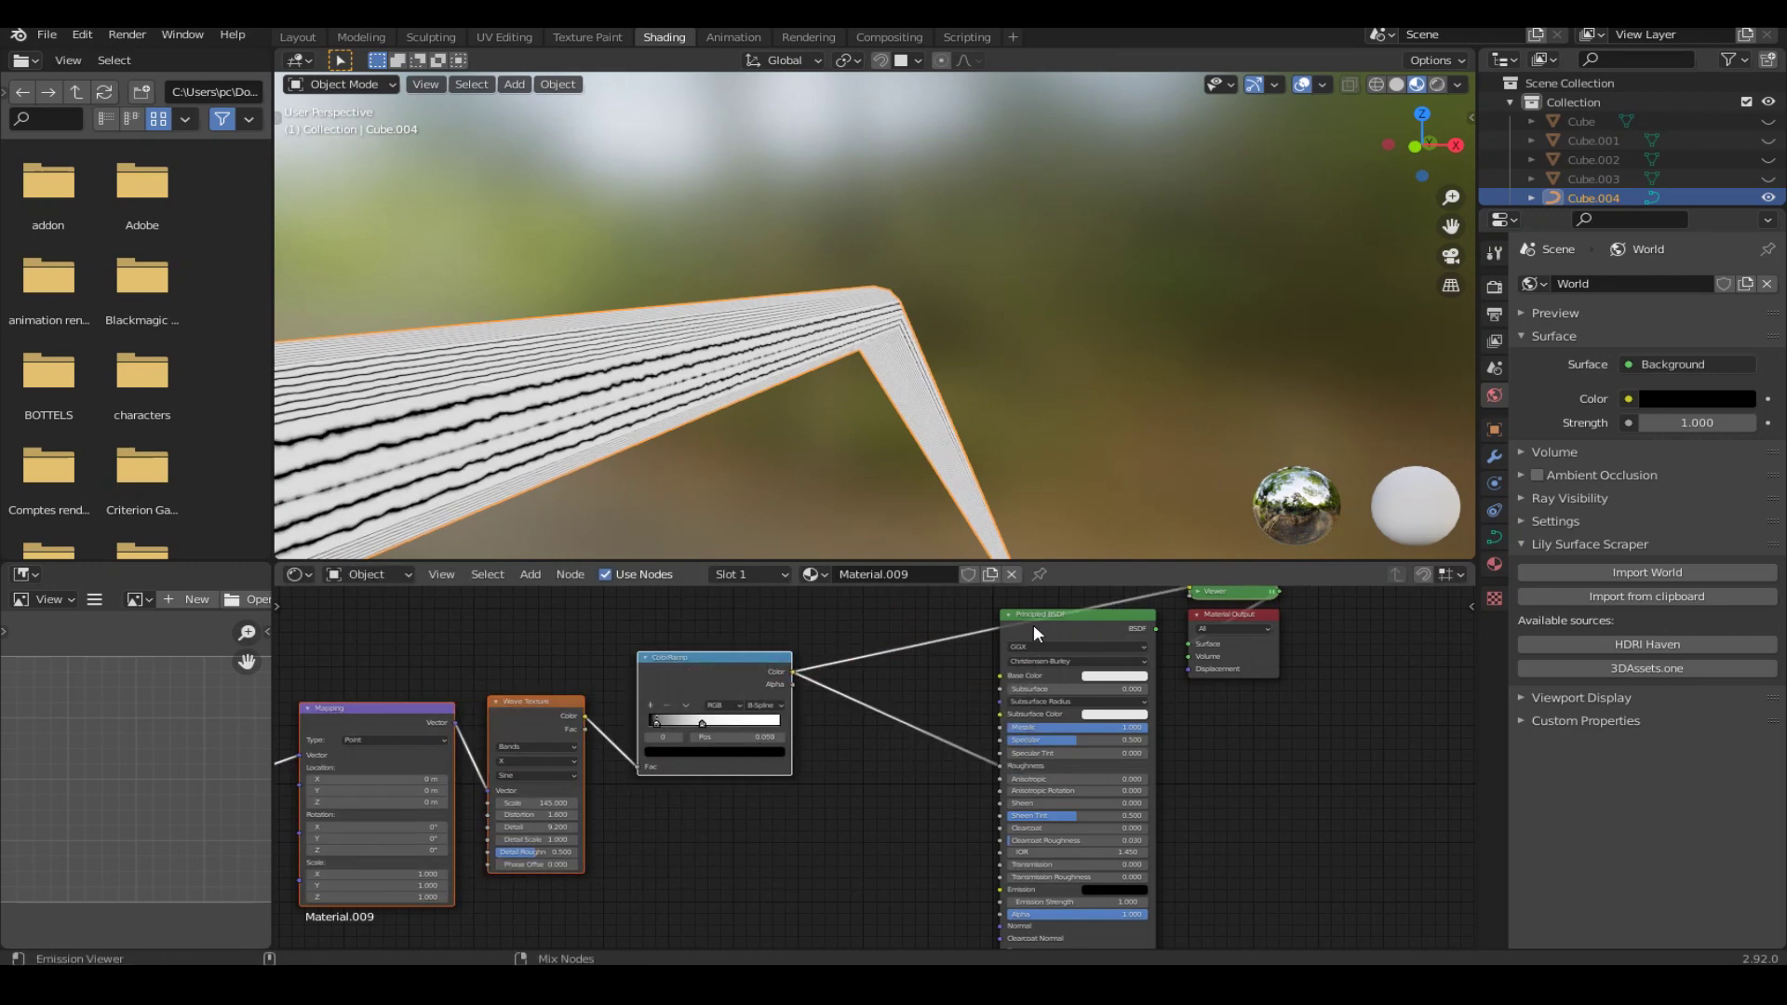
left_click(1029, 639, "ctrl+shift")
Adjust the colour ramp stops to 0.795 and 0.236, keeping B-Spline interpolation.
scroll(749, 387, "up", 3)
scroll(756, 391, "up", 1)
mouse_move(701, 722)
left_mouse_down()
mouse_move(753, 723)
mouse_move(681, 723)
left_mouse_up()
left_click(761, 704)
left_click(761, 704)
left_click(776, 758)
mouse_move(800, 540)
middle_mouse_down()
mouse_move(812, 495)
mouse_move(951, 506)
mouse_move(735, 351)
middle_mouse_up()
Link the textured rail's material to the lower handrail and lattice fence, then save.
left_click(919, 359)
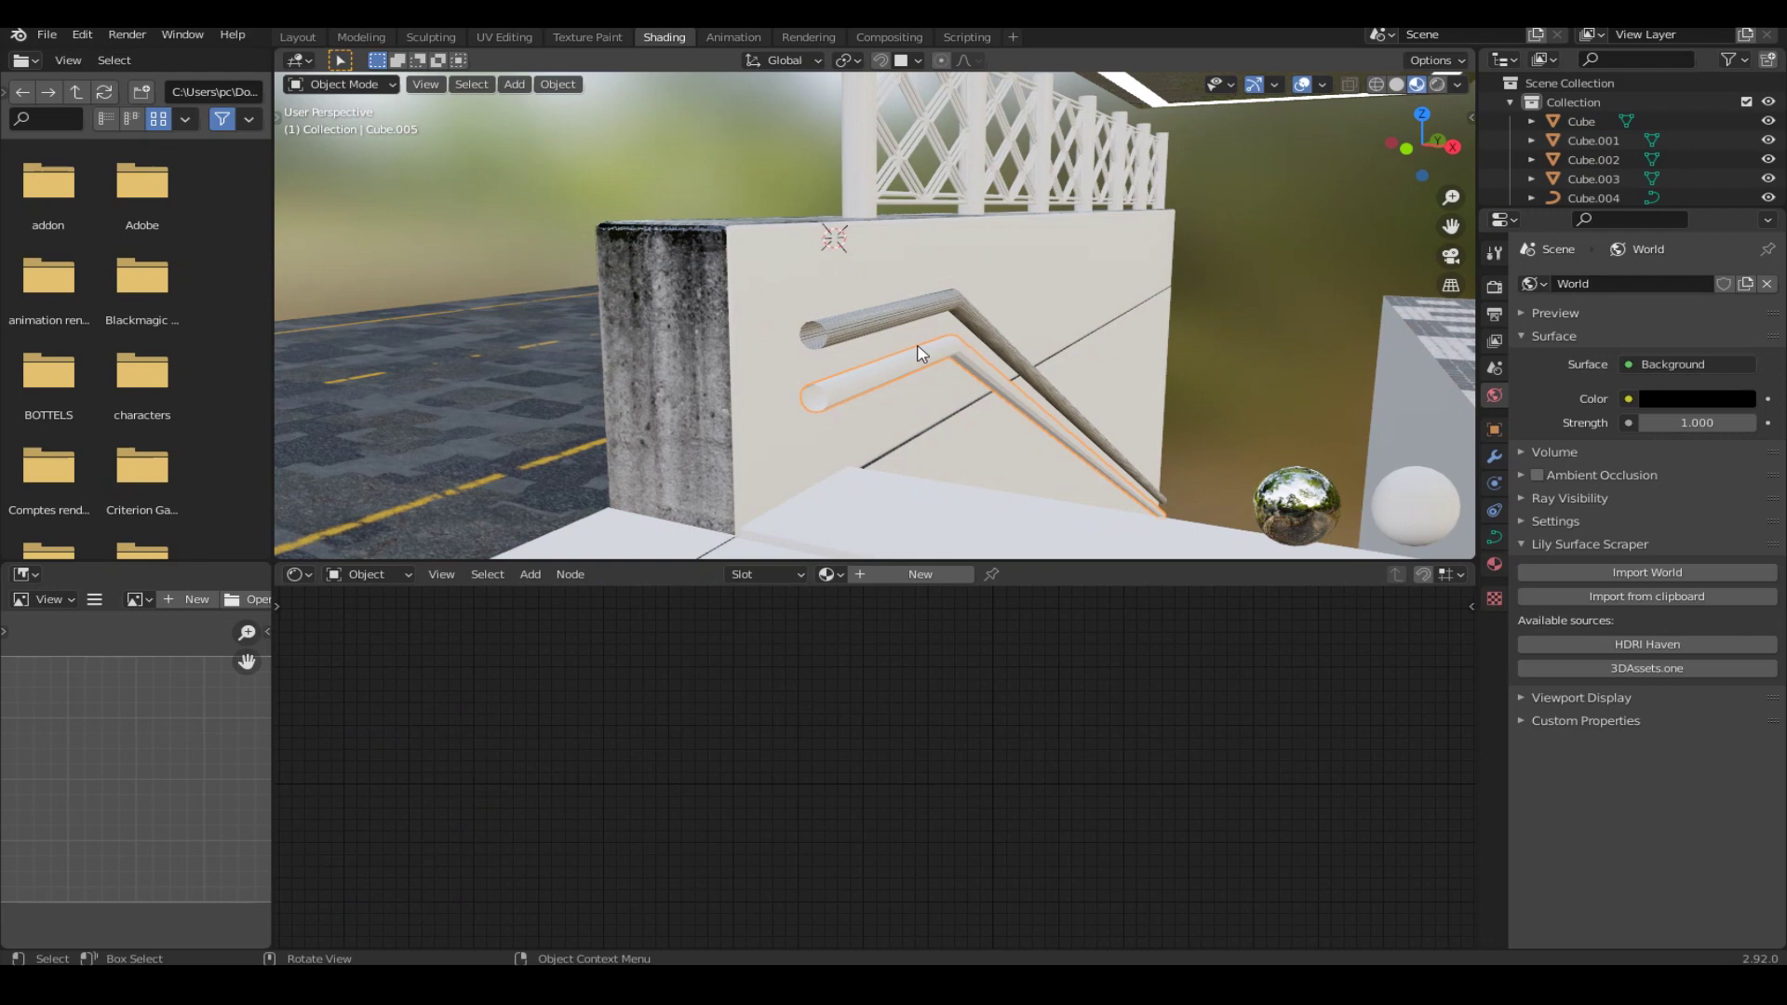
left_click(919, 142, "shift")
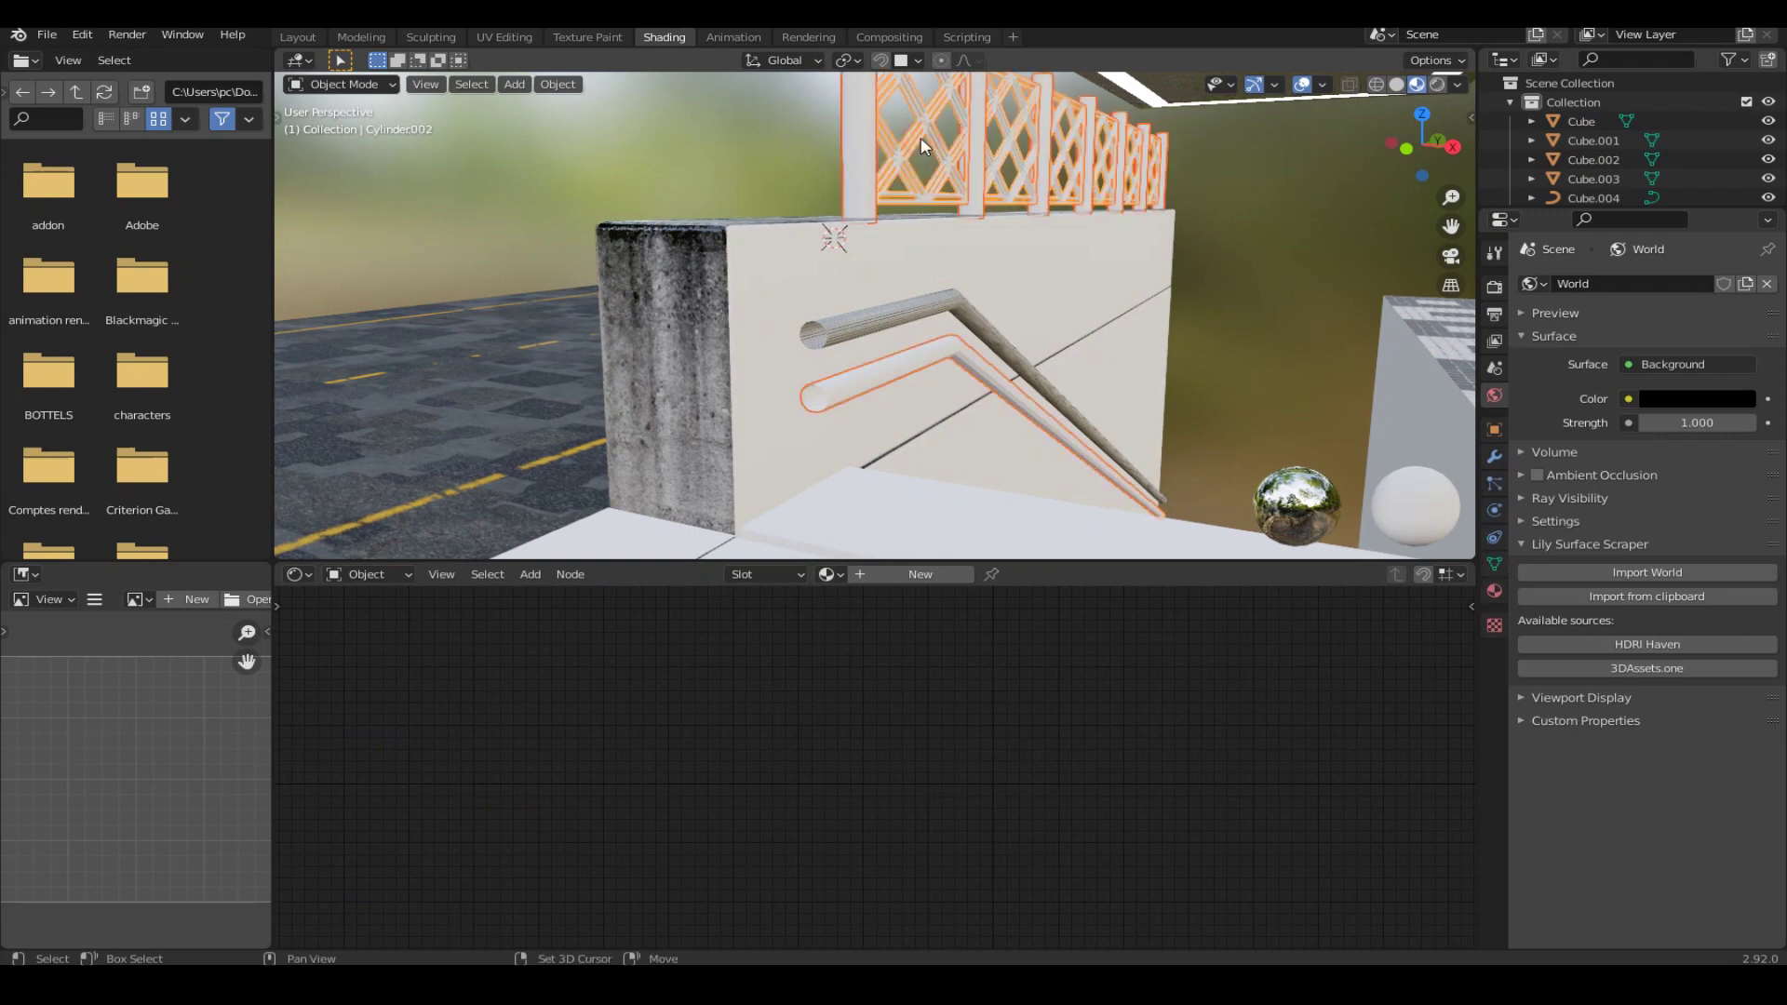
left_click(938, 302, "shift")
key("ctrl+l")
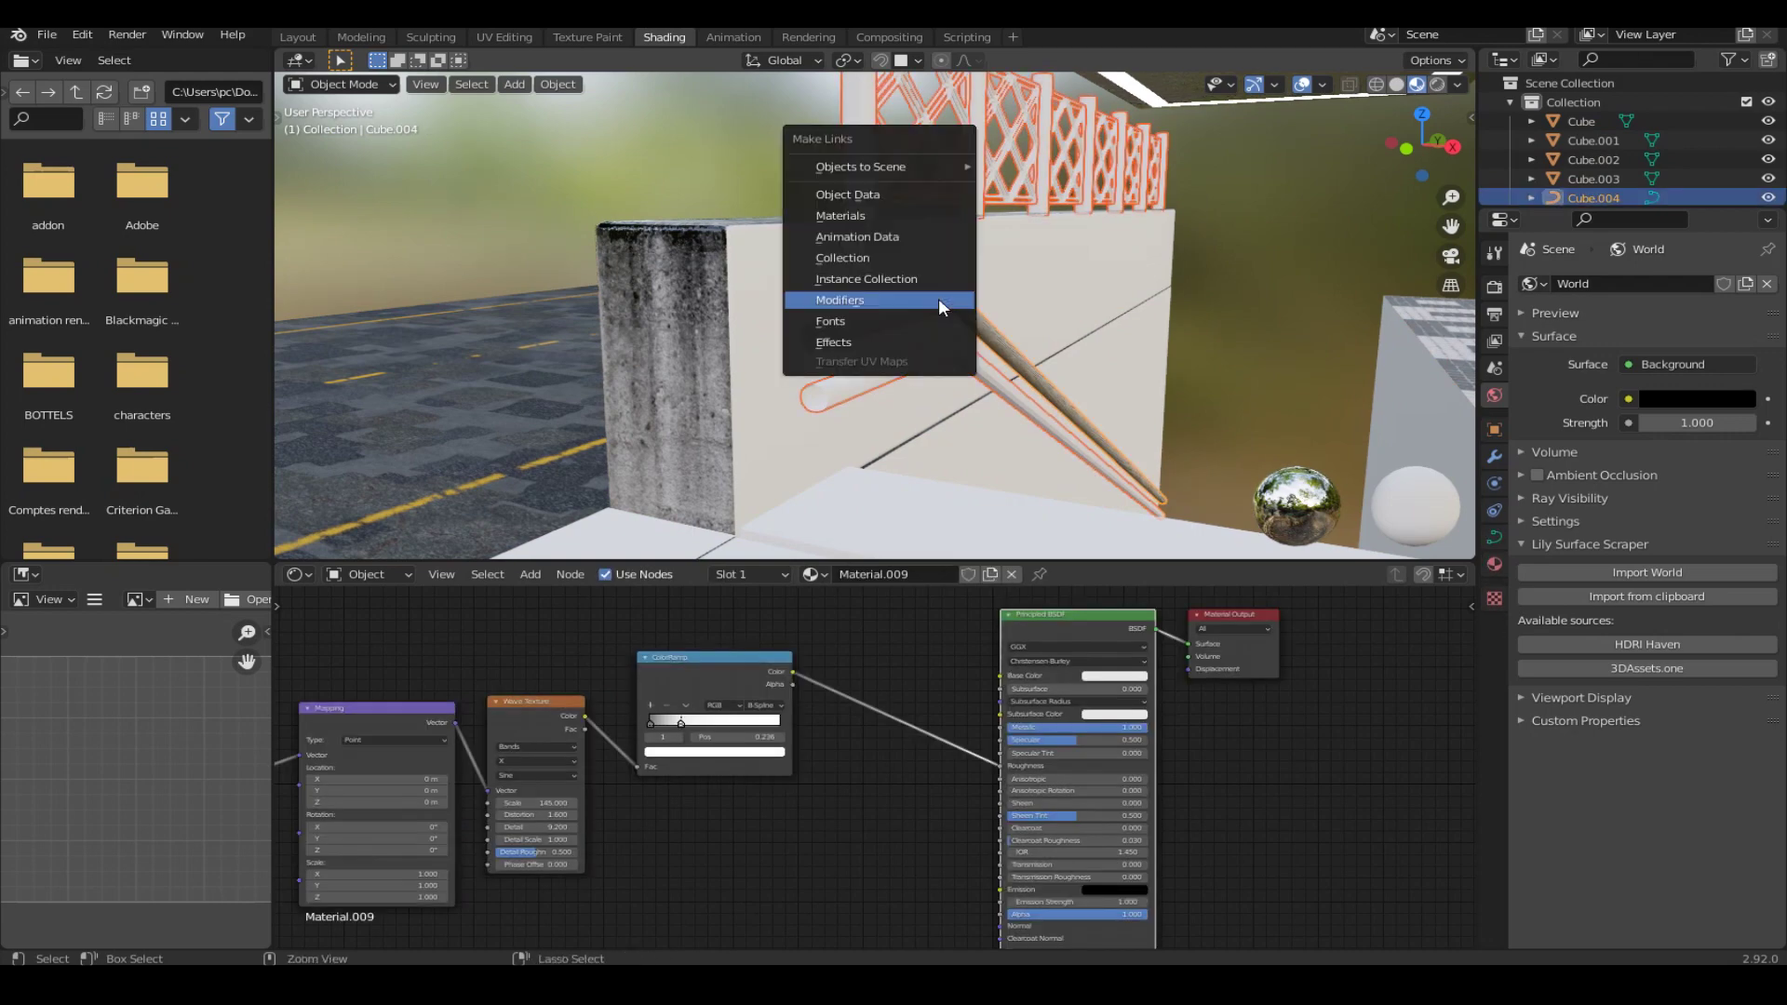
left_click(936, 213)
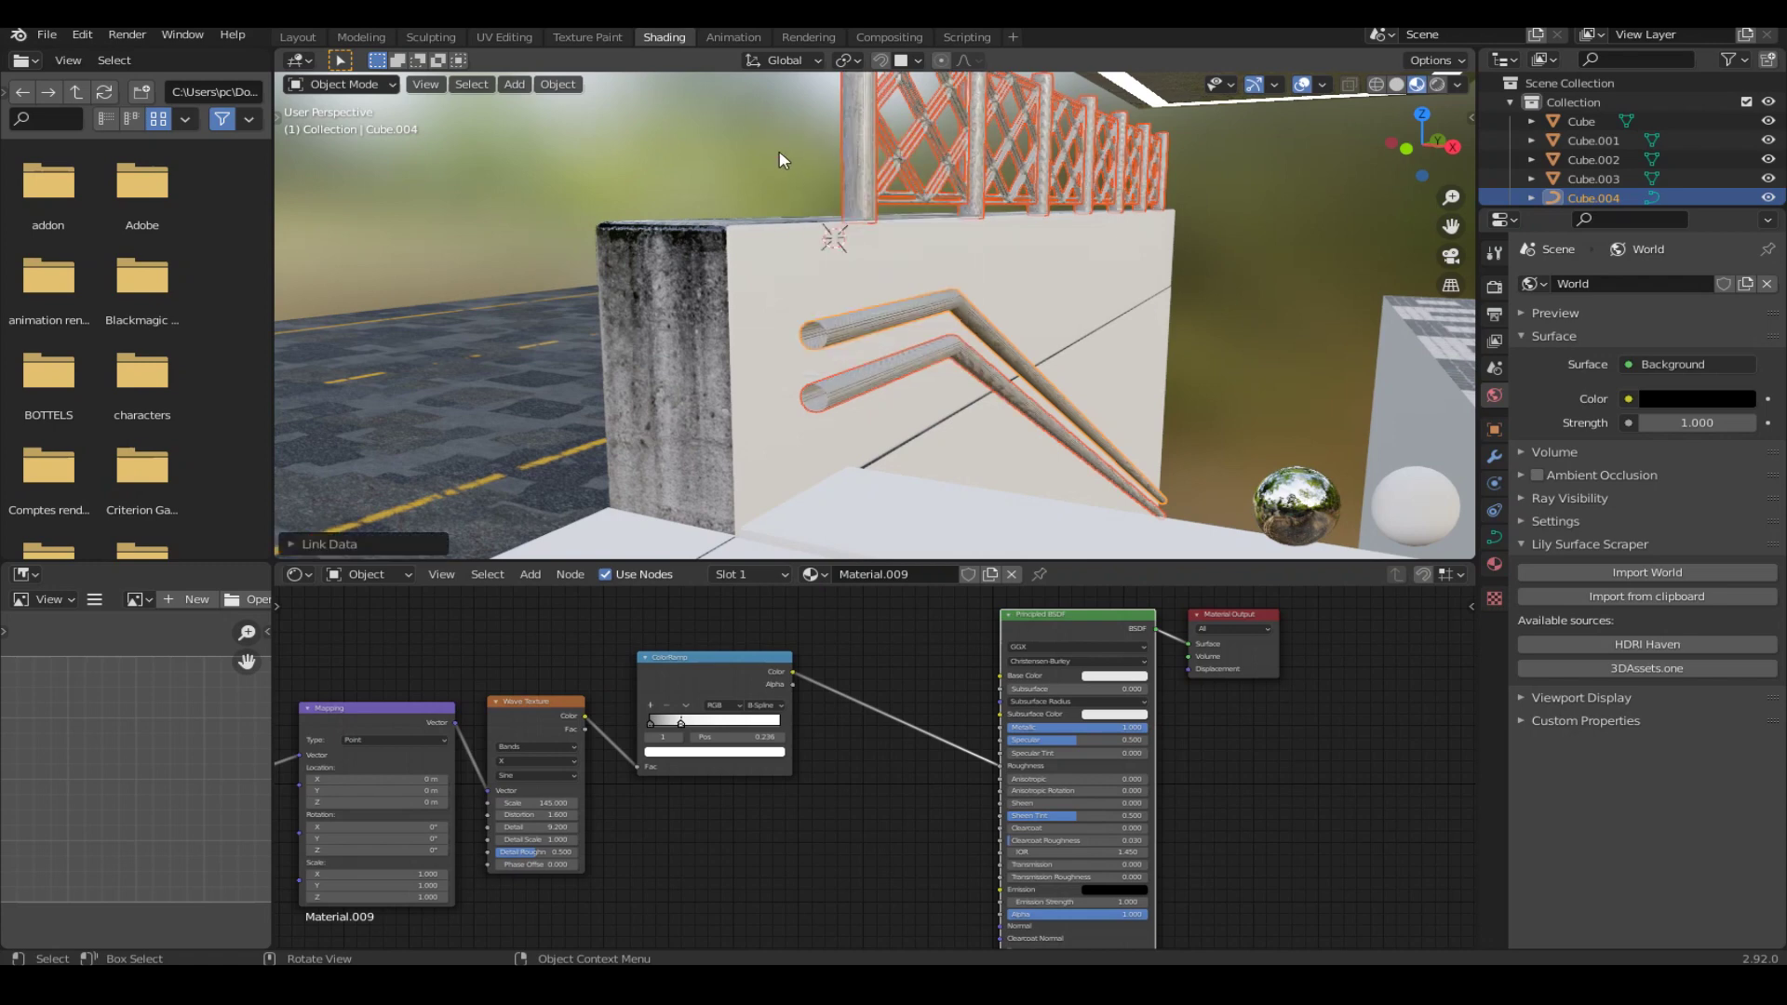
key("alt+a")
key("ctrl+s")
Select the cylinder post and lower handrail and open the handrail's actions menu.
middle_click_drag(968, 225, 999, 95)
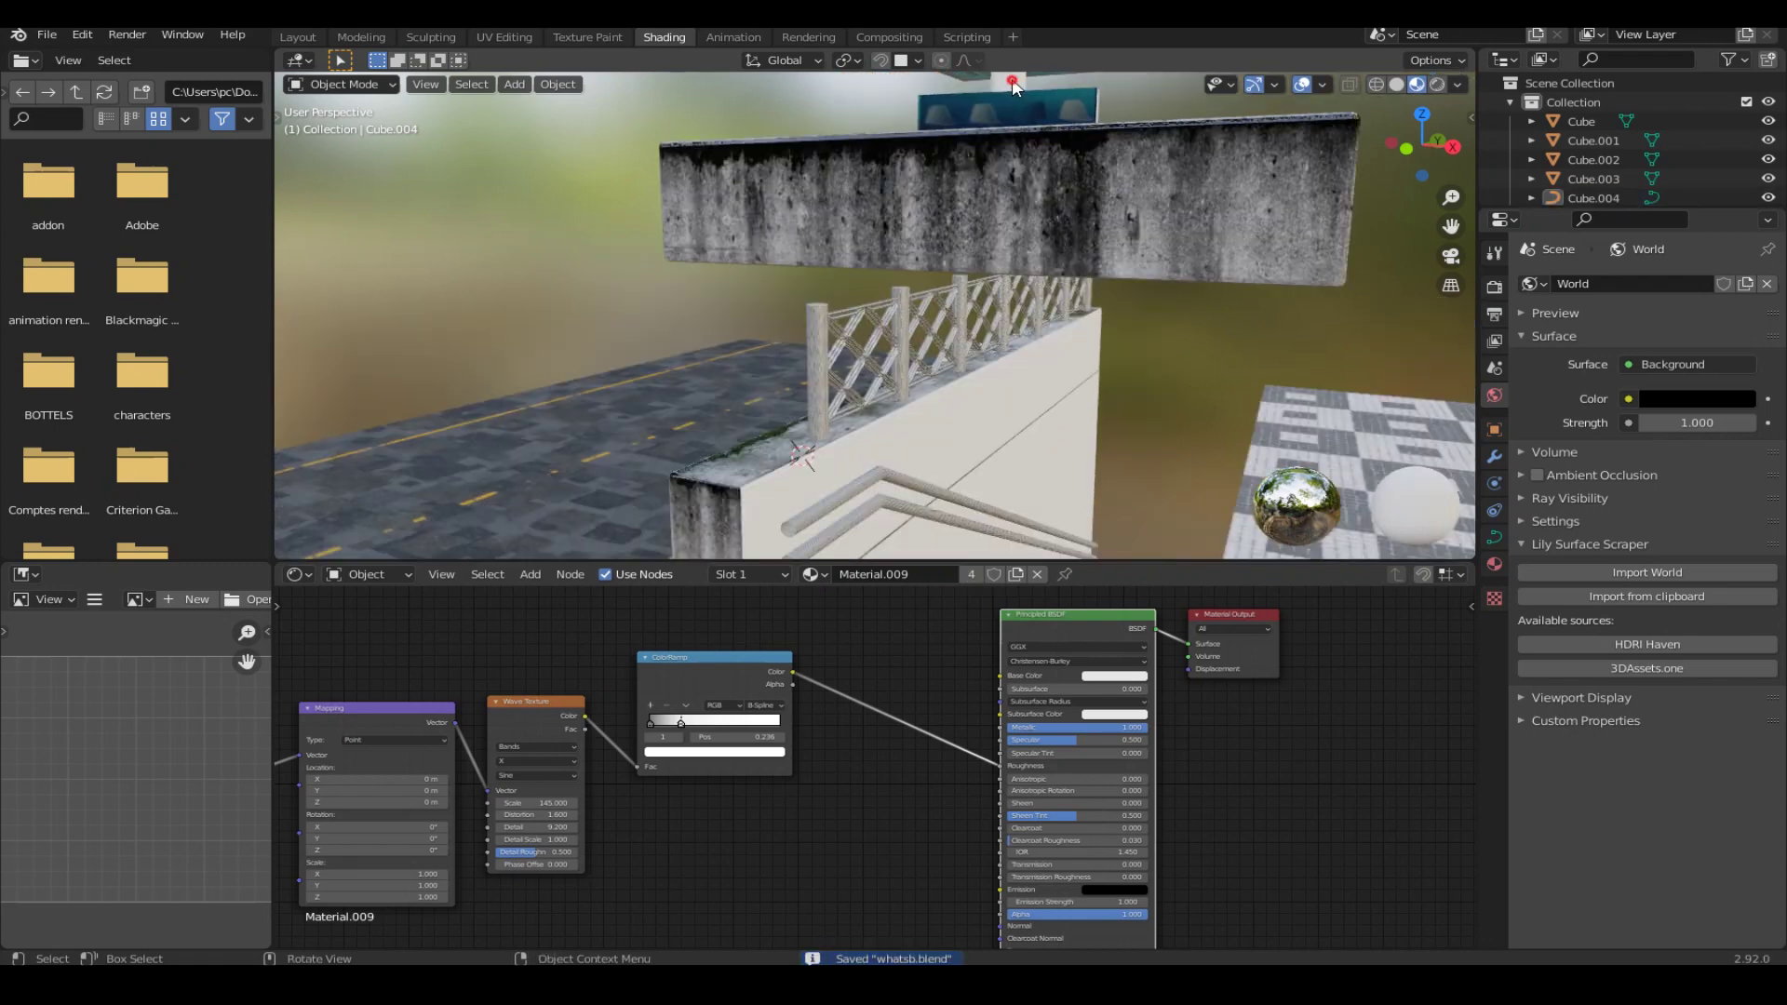
left_click(1012, 78)
left_click(869, 491)
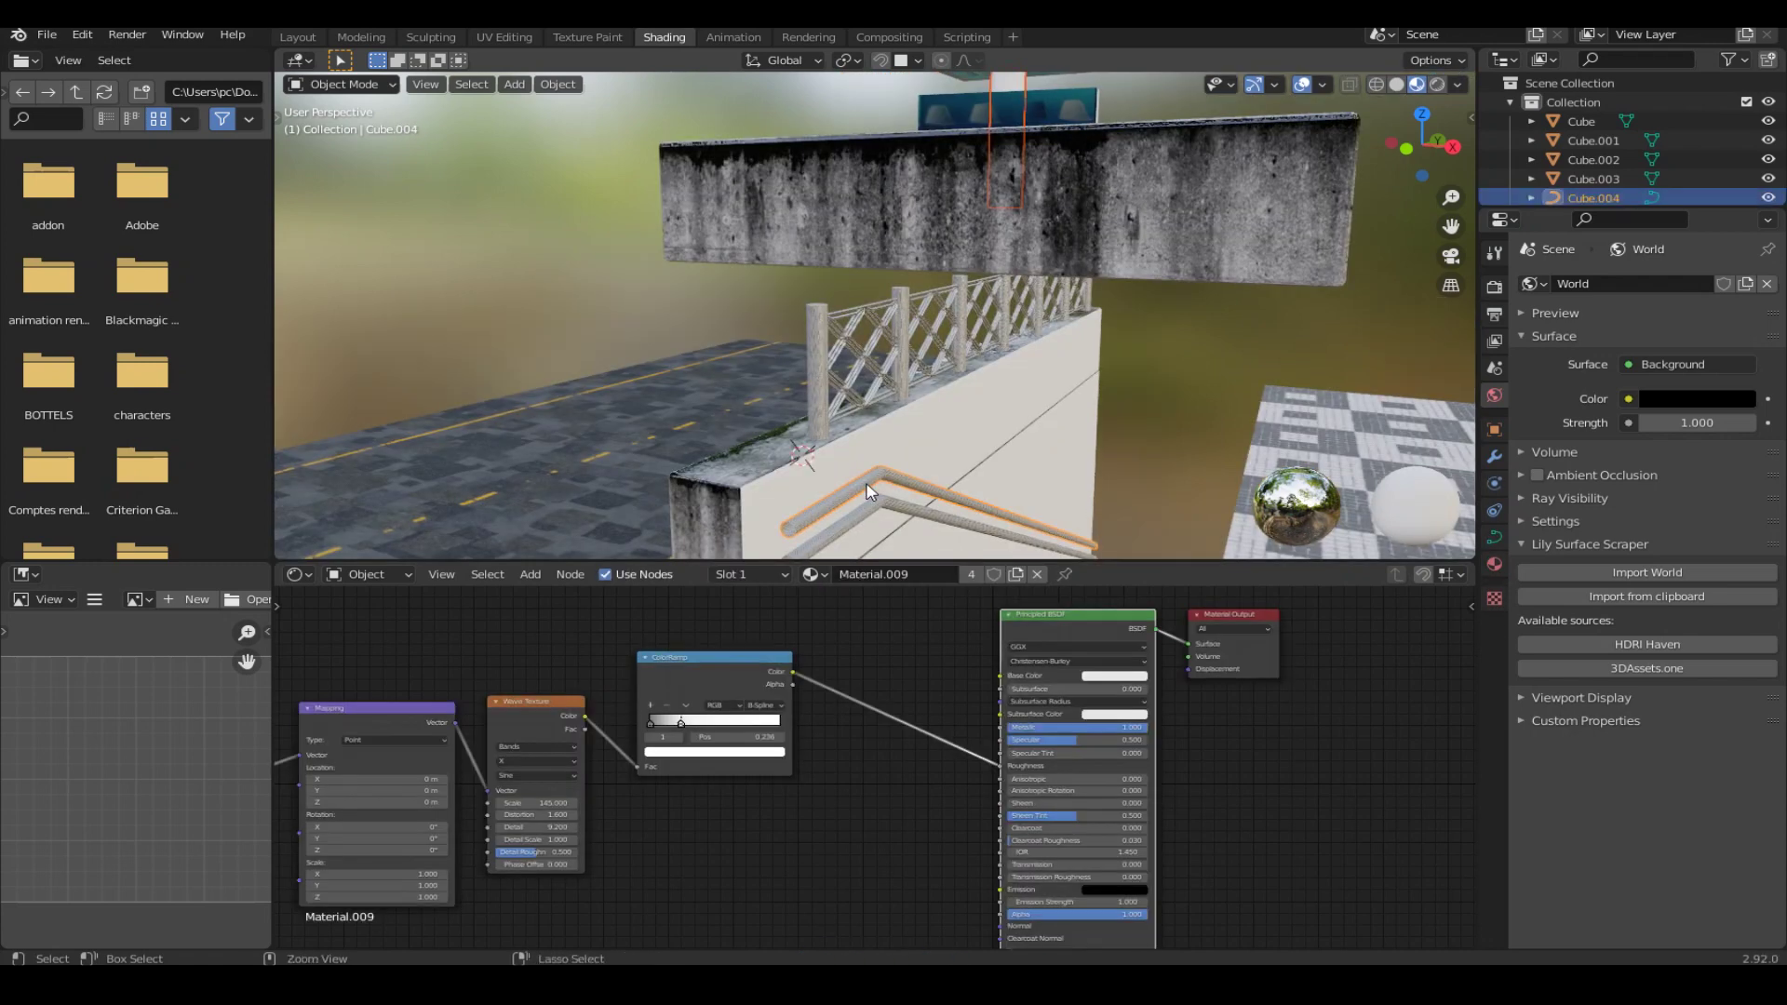
right_click(865, 482)
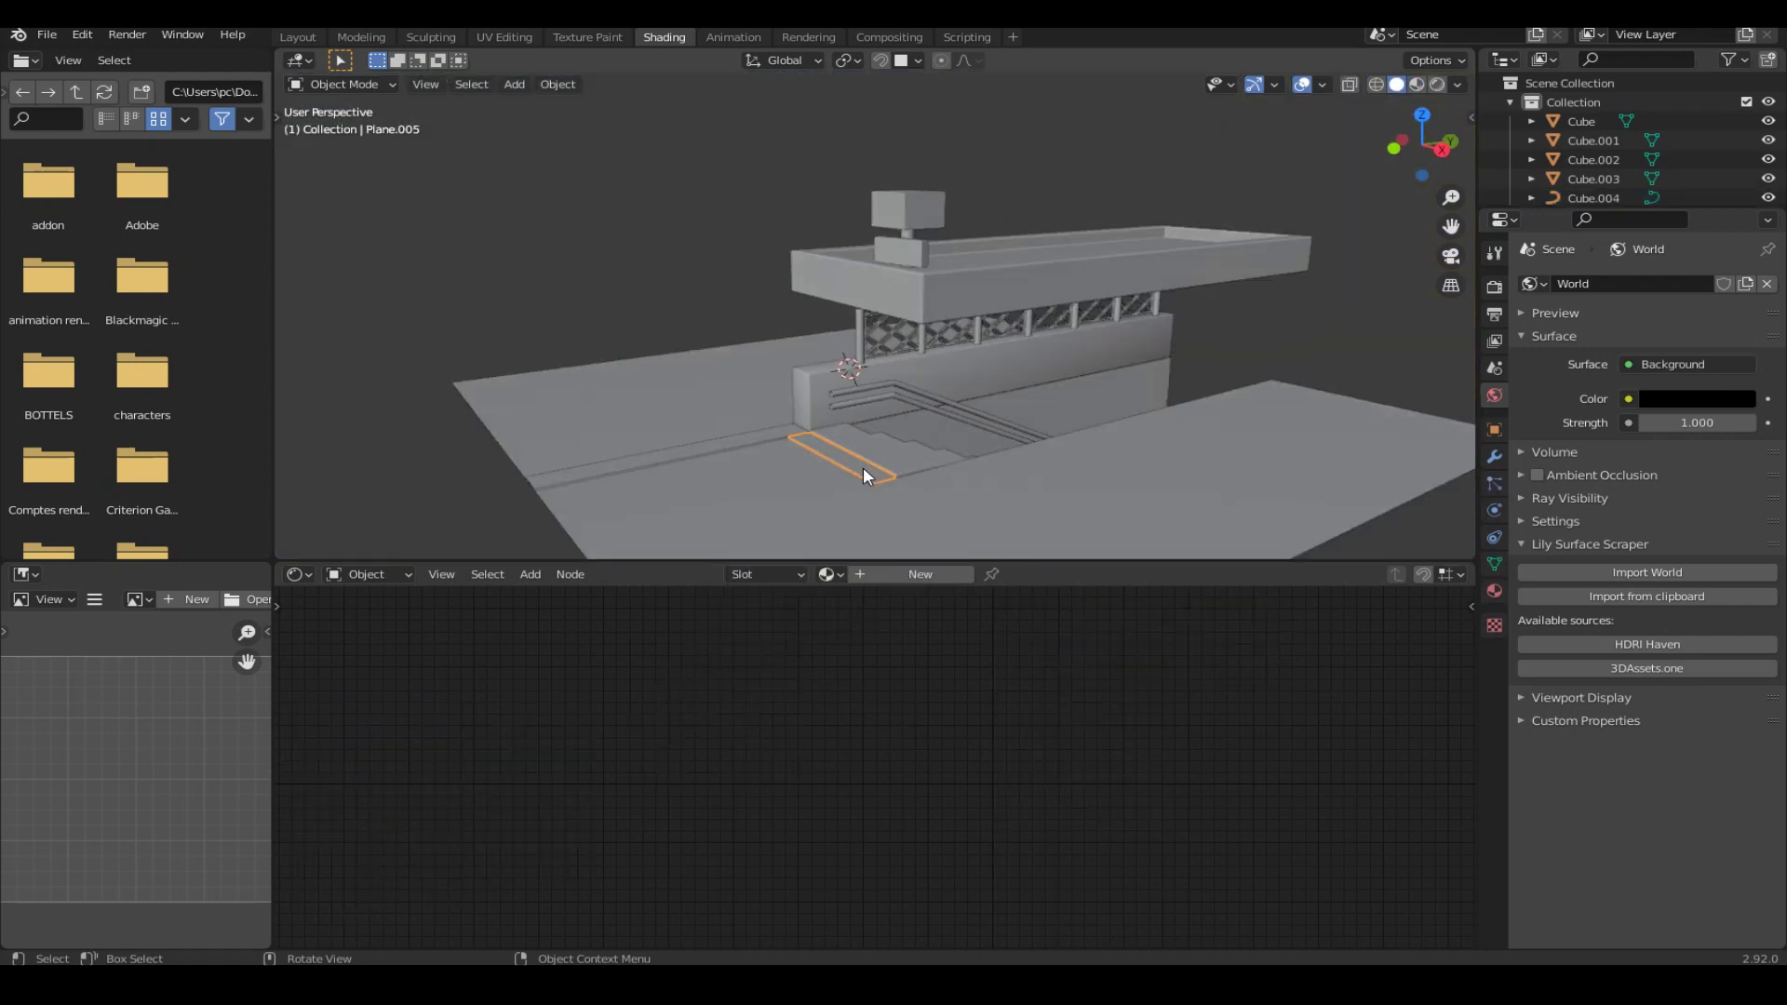
Isolate Plane.005, view it from above, and Smart UV Project it.
key("KP_Divide")
key("KP_7")
key("Tab")
key("u")
left_click(816, 261)
left_click(835, 403)
Build the strip's material from the TactilePaving003 maps with Principled Texture Setup.
key("u")
left_click(958, 454)
key("ctrl+shift+t")
left_click(835, 361)
key("a")
Scale the strip's UV island in UV Editing to fit the dots, and set Cylinder.003's array count to 3.
left_click(1242, 793)
left_click(503, 36)
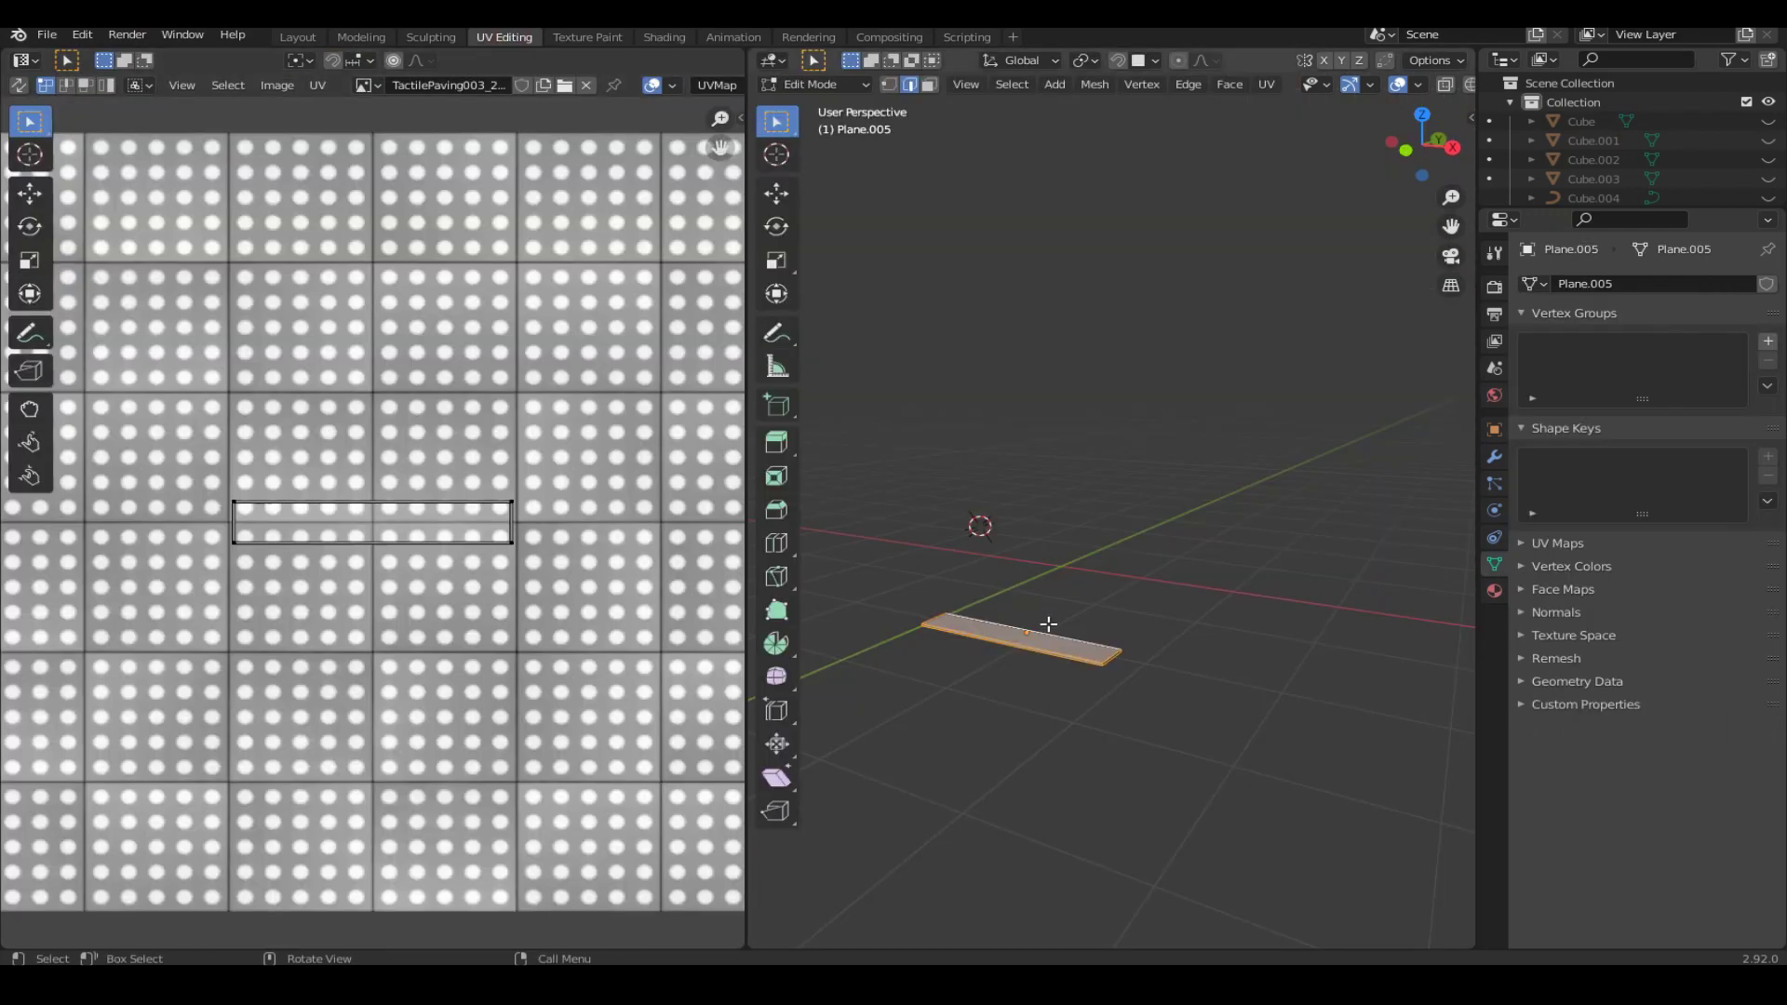
key("KP_7")
key("KP_Decimal")
key("a")
key("s")
key("s")
key("y")
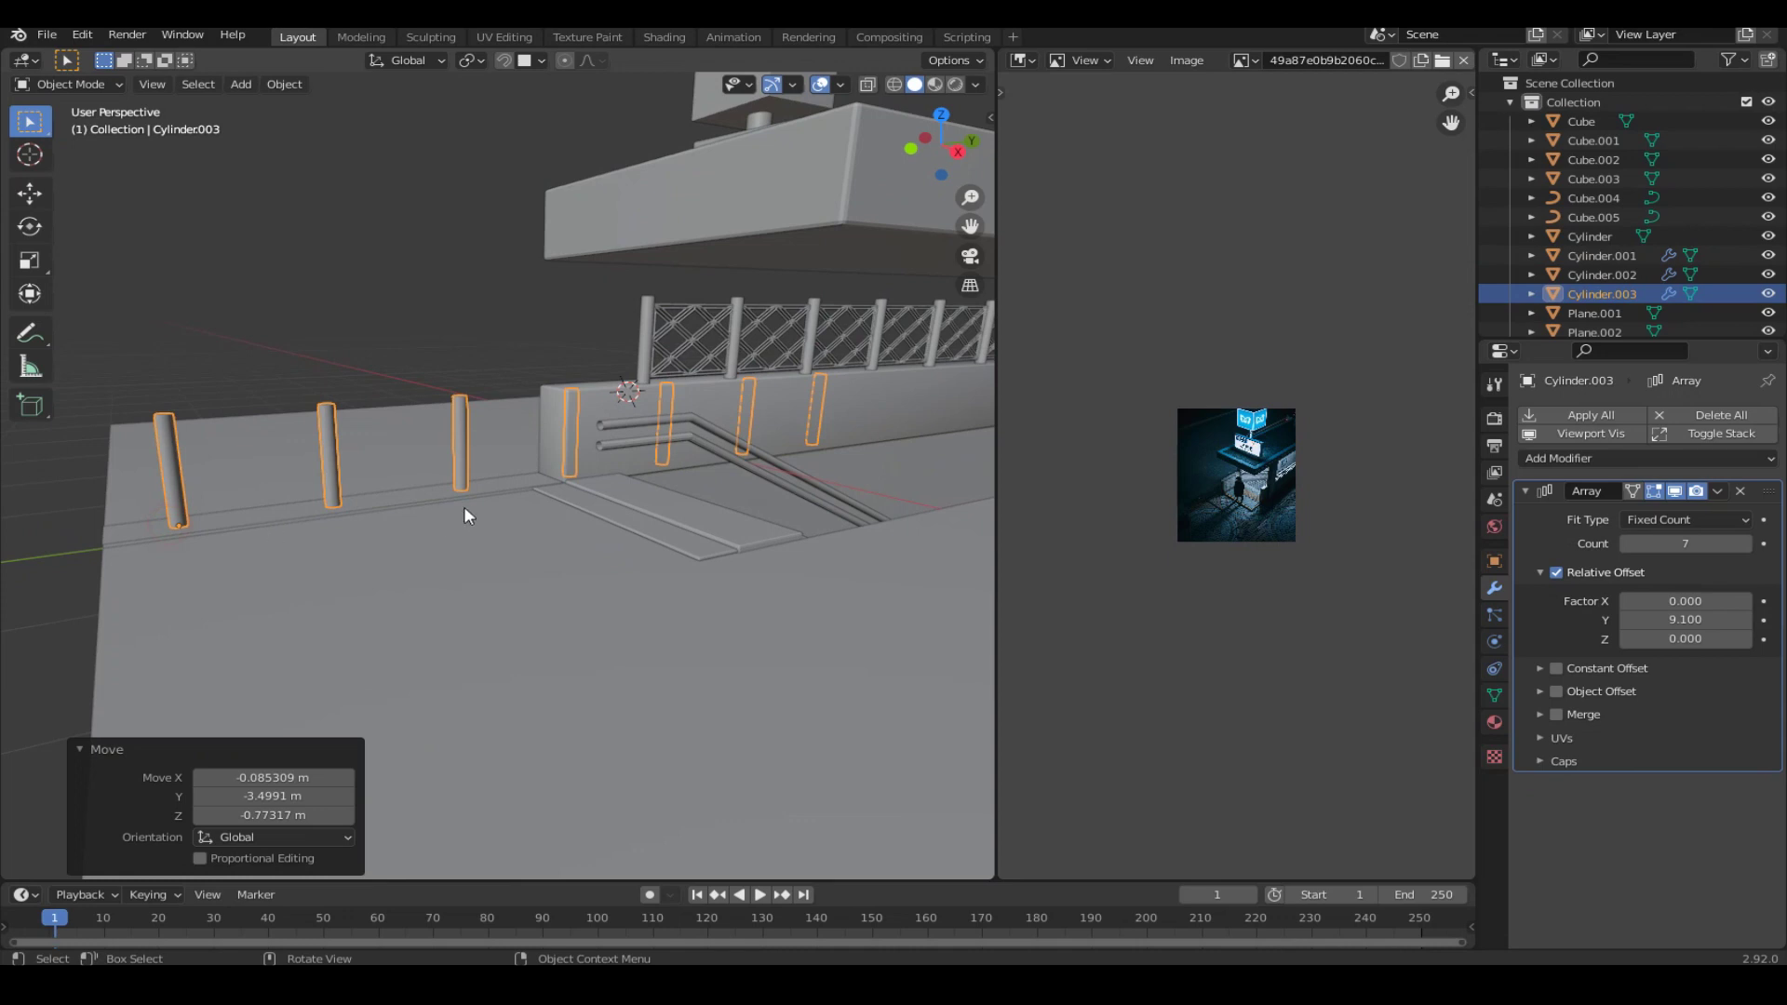
left_click(1675, 545)
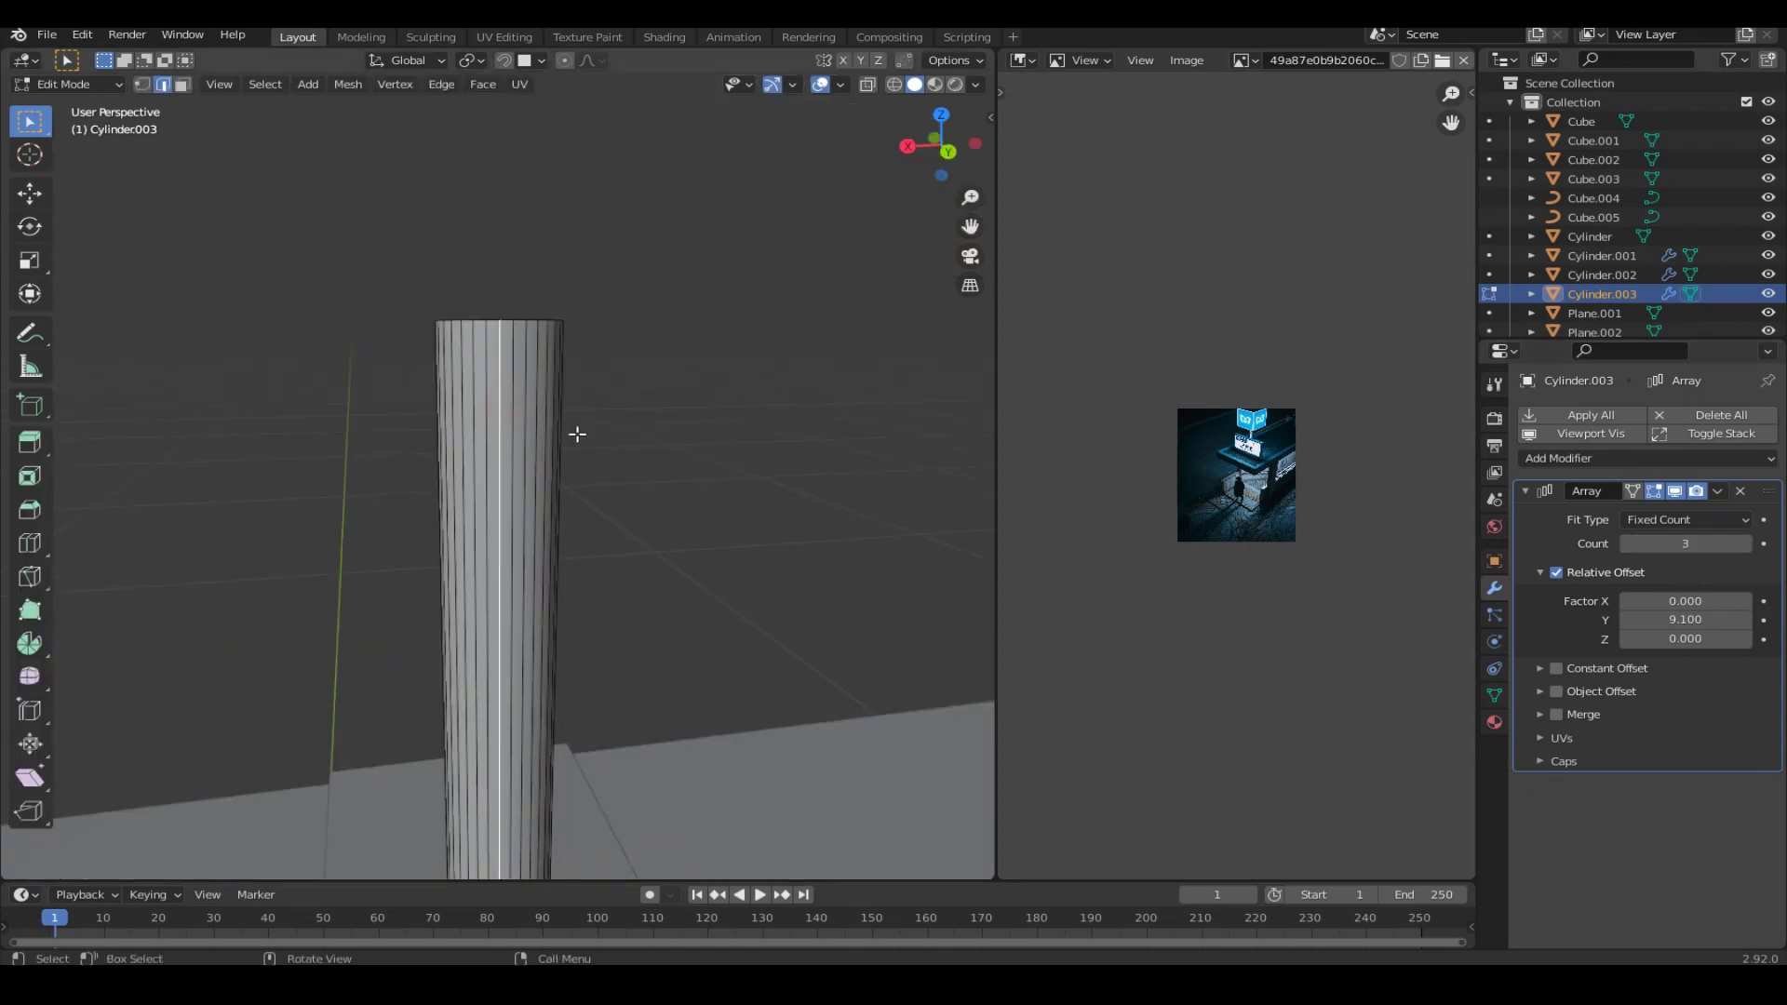
Duplicate a post and extrude its edge along Y into a panel reaching the second post.
key("Tab")
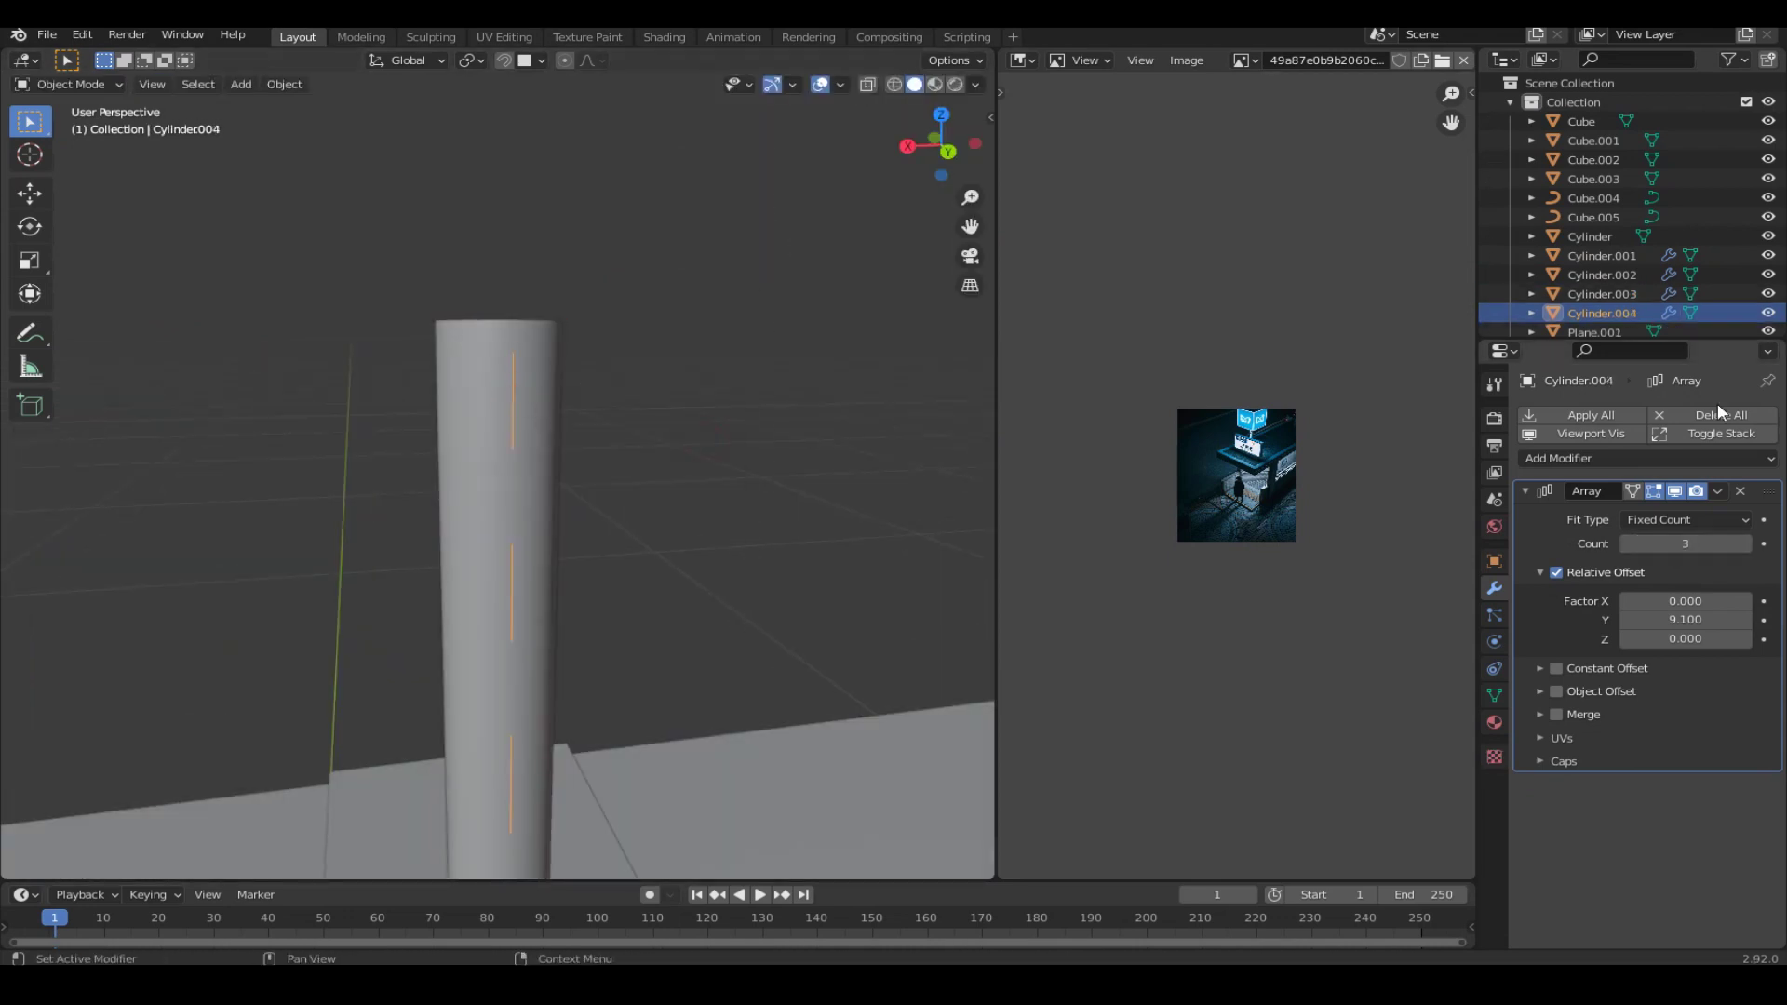
right_click(690, 475)
left_click(812, 545)
key("Tab")
key("g")
key("y")
left_click(825, 686)
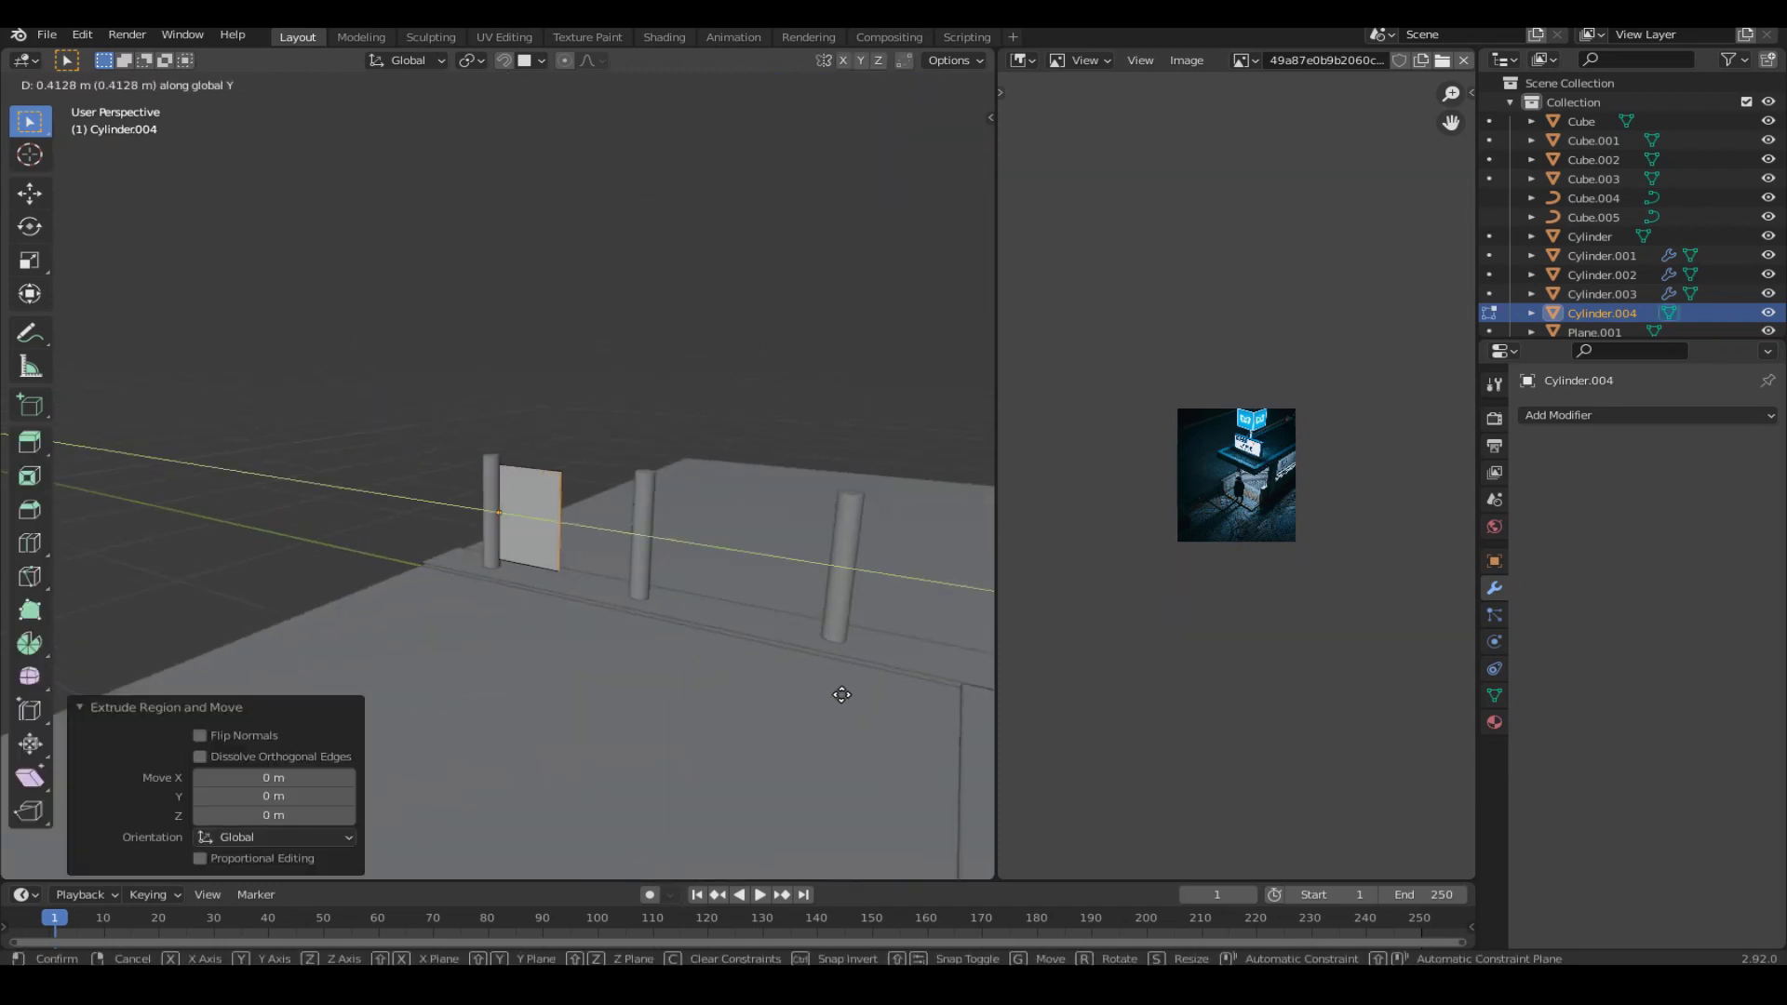
key("Tab")
Give the panel a new material with Transmission 1.
middle_click_drag(596, 523, 841, 545)
left_click(1494, 722)
left_click(1661, 477)
scroll(1660, 806, "down", 2)
scroll(1660, 808, "down", 5)
left_click(1643, 764)
type("1")
key("Return")
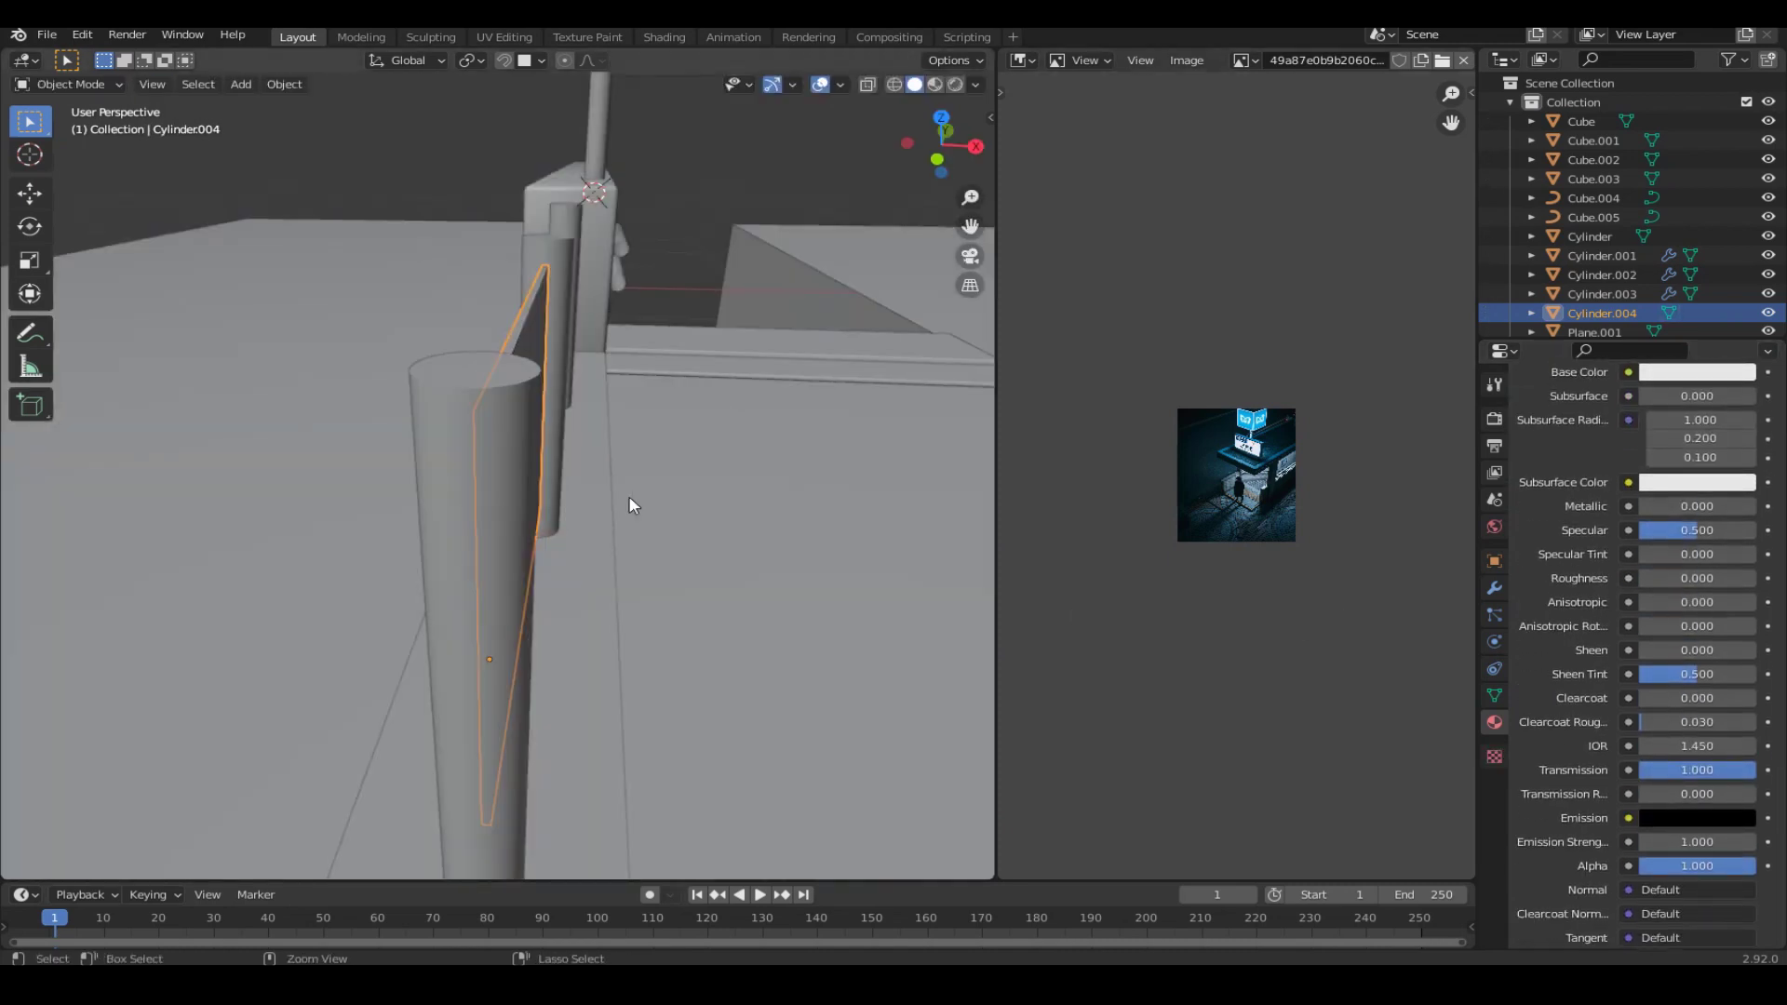
Apply the panel's scale and link the concrete wall's material to it.
key("ctrl+a")
left_click(628, 495)
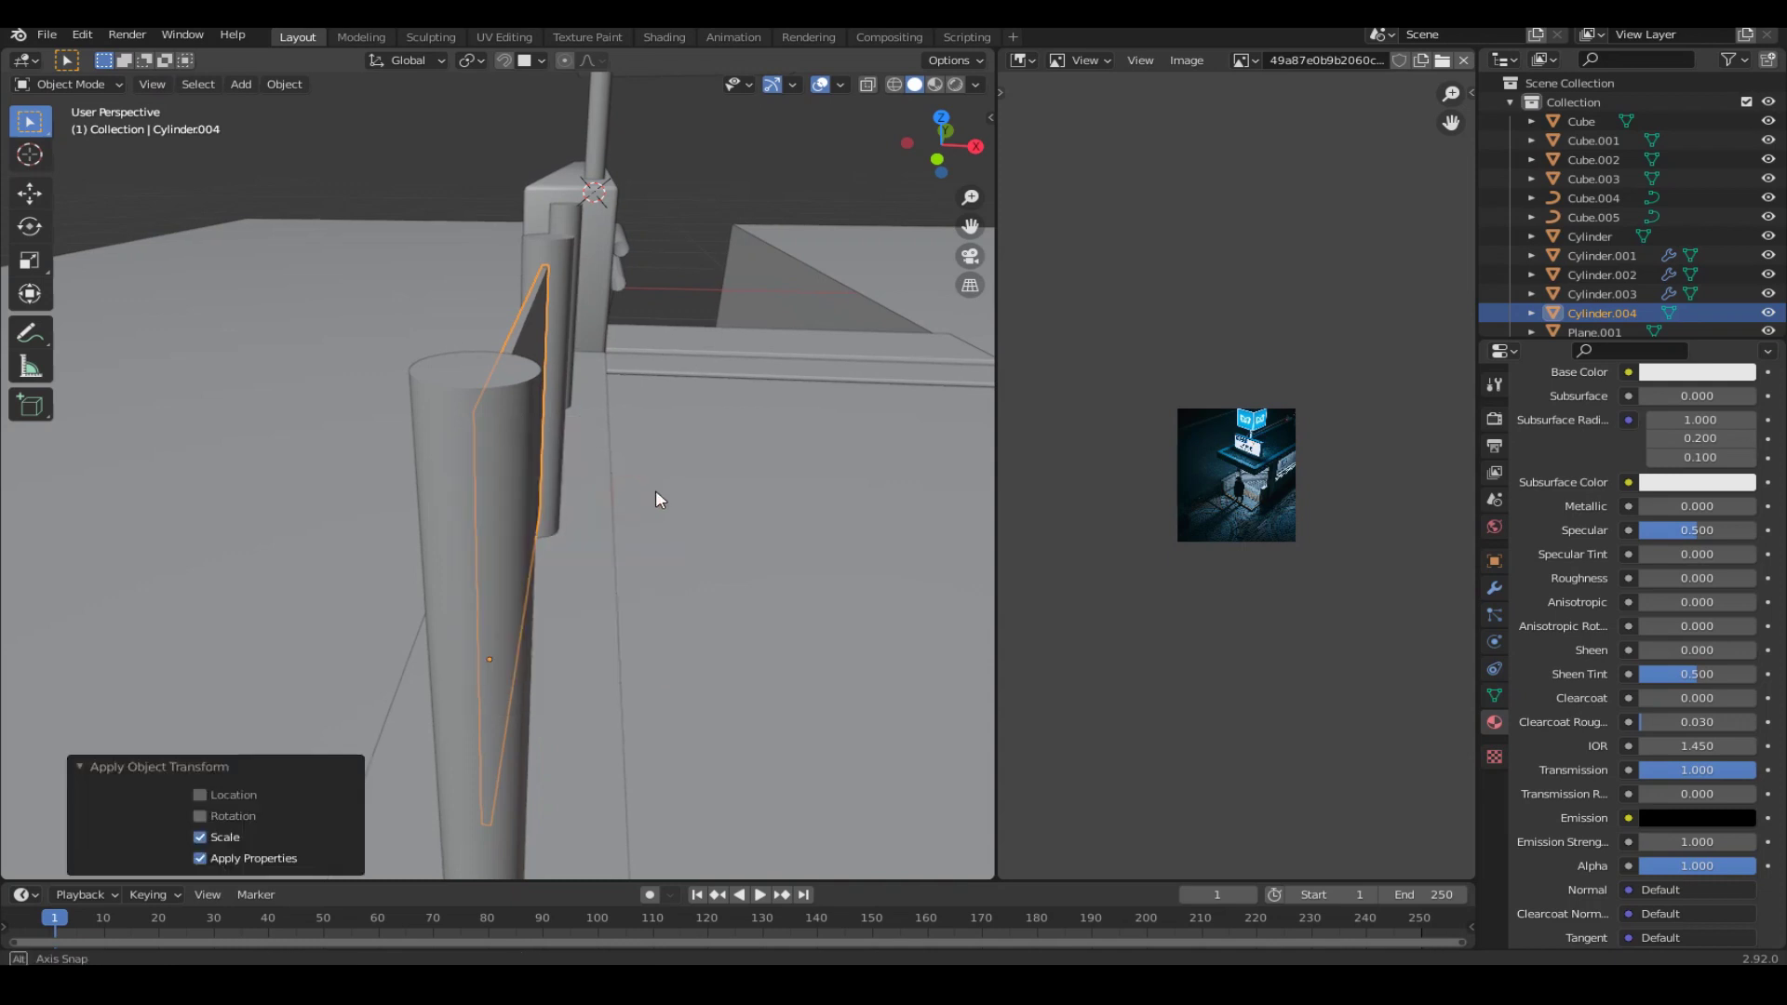
middle_click_drag(655, 493, 800, 391)
left_click(886, 232, "shift")
key("ctrl+l")
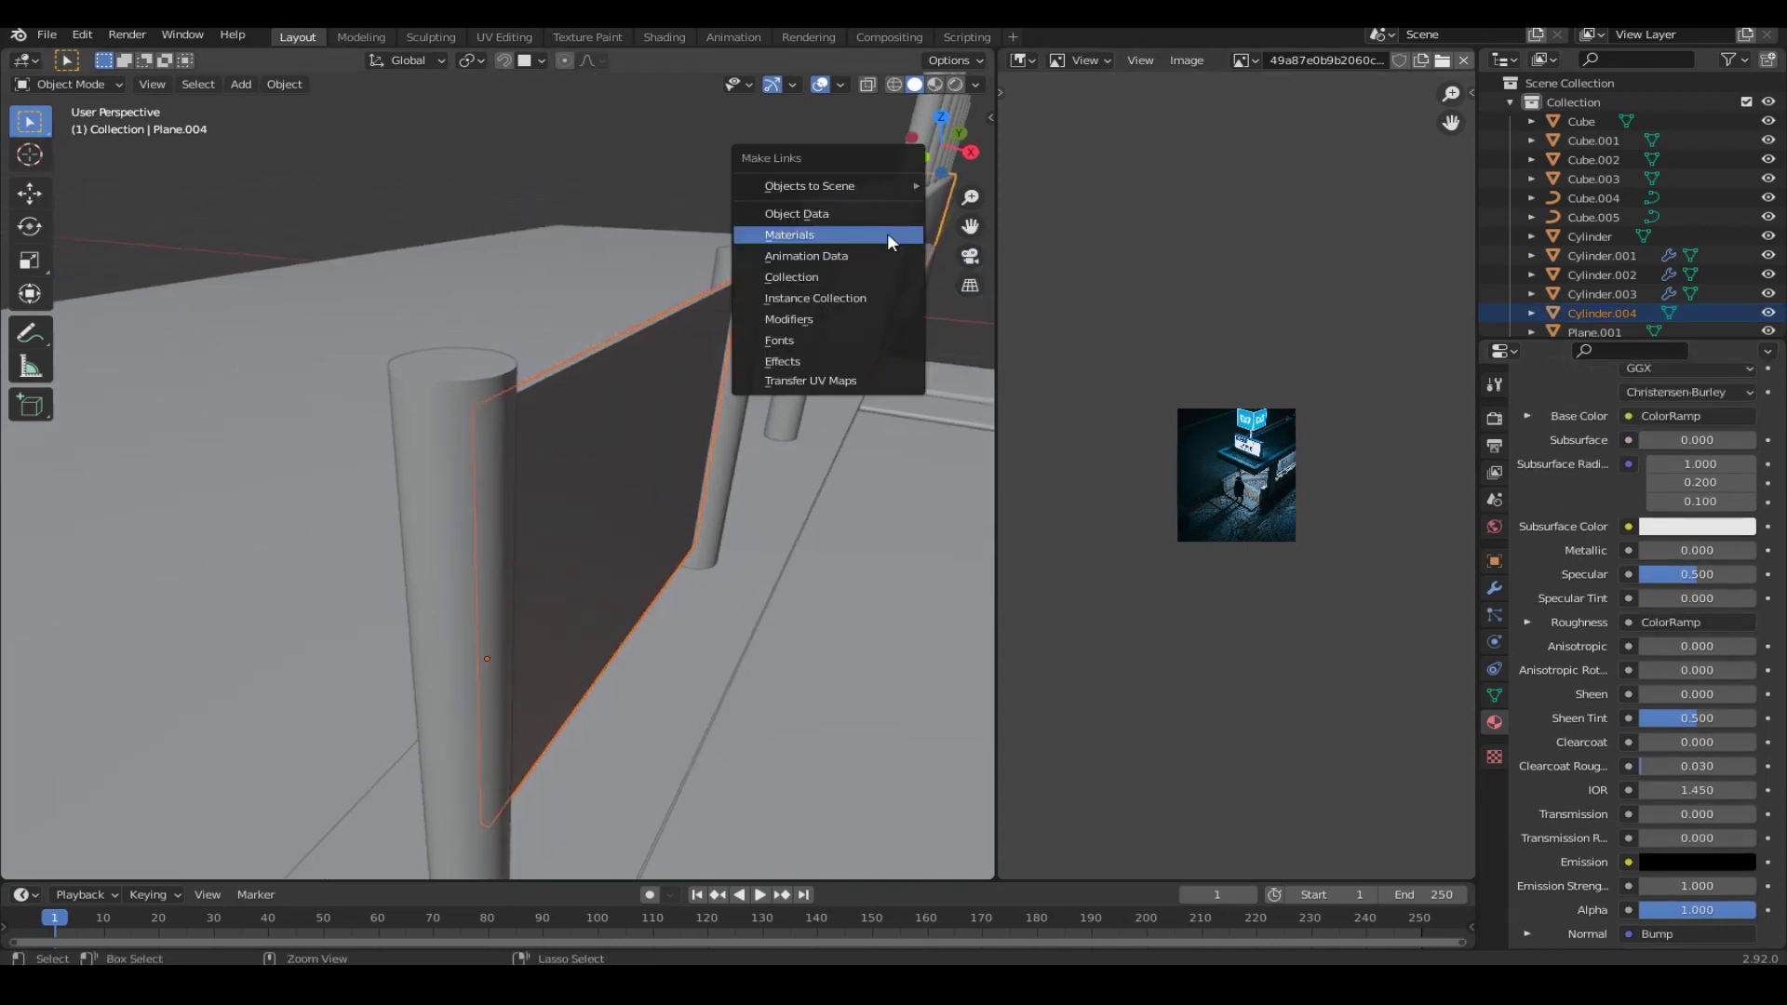
left_click(789, 319)
Copy the post and panel further along the ledge.
left_click(605, 369)
mouse_move(600, 408)
middle_mouse_down()
mouse_move(551, 449)
mouse_move(605, 449)
middle_mouse_up()
key("shift+d")
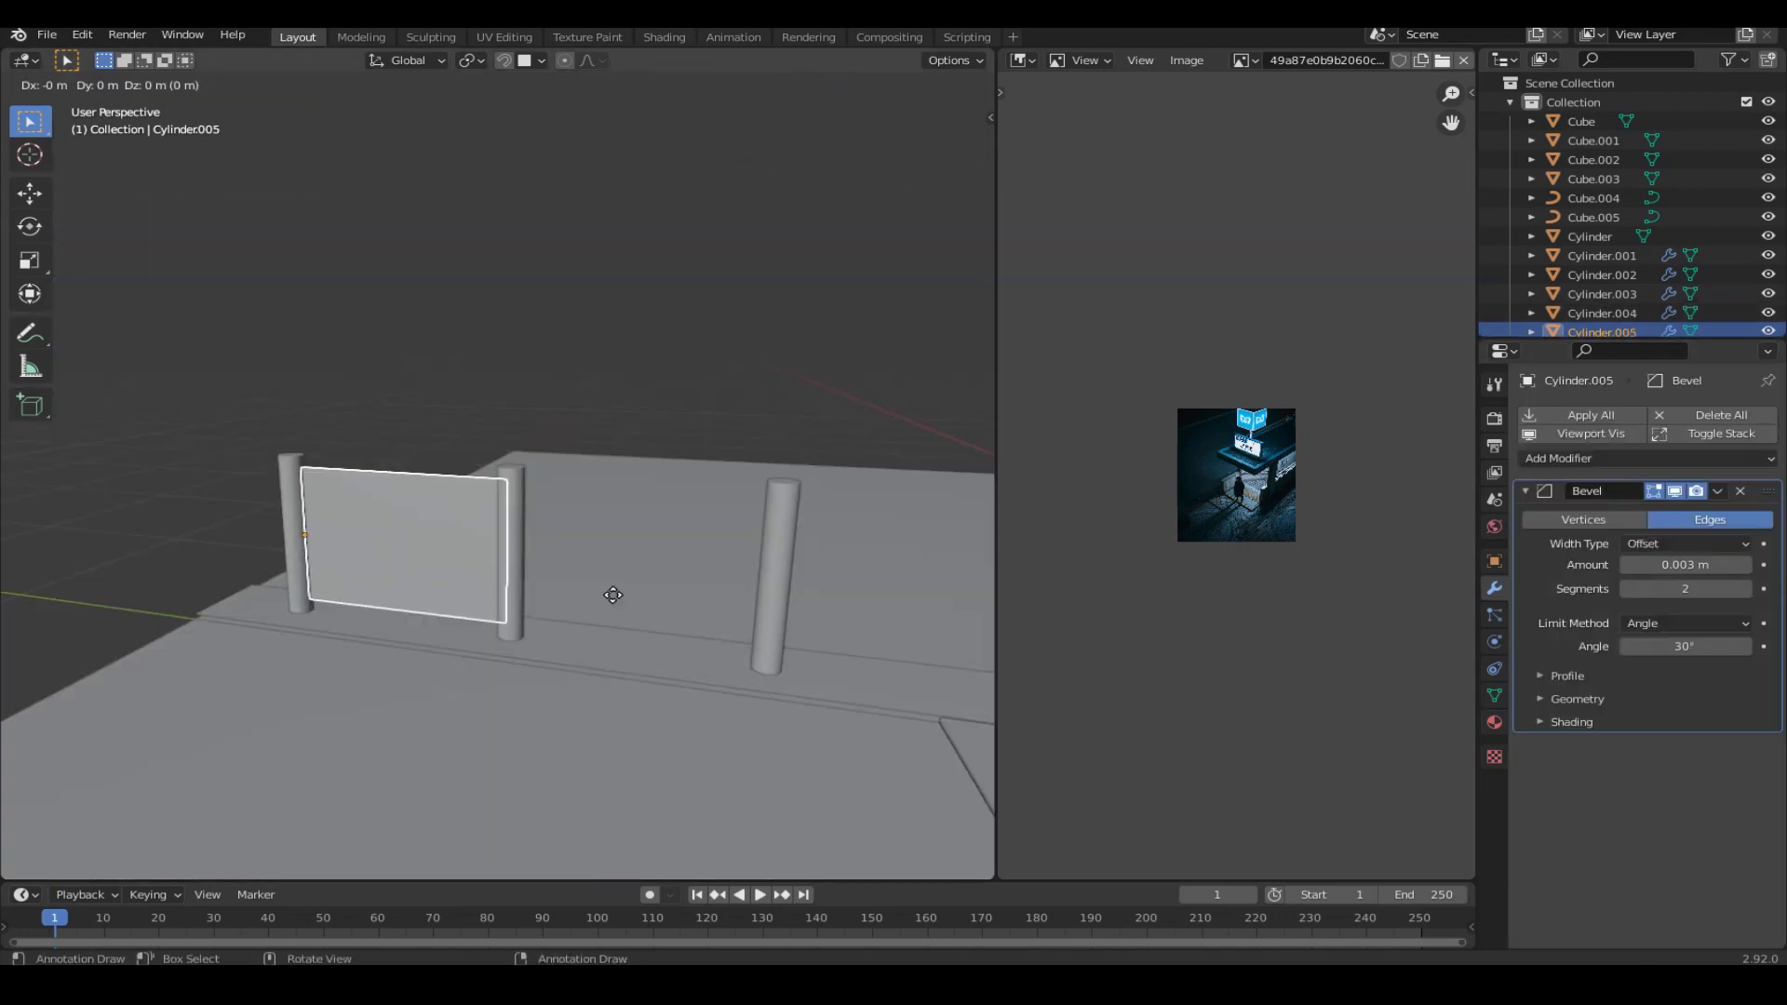
left_click(830, 646)
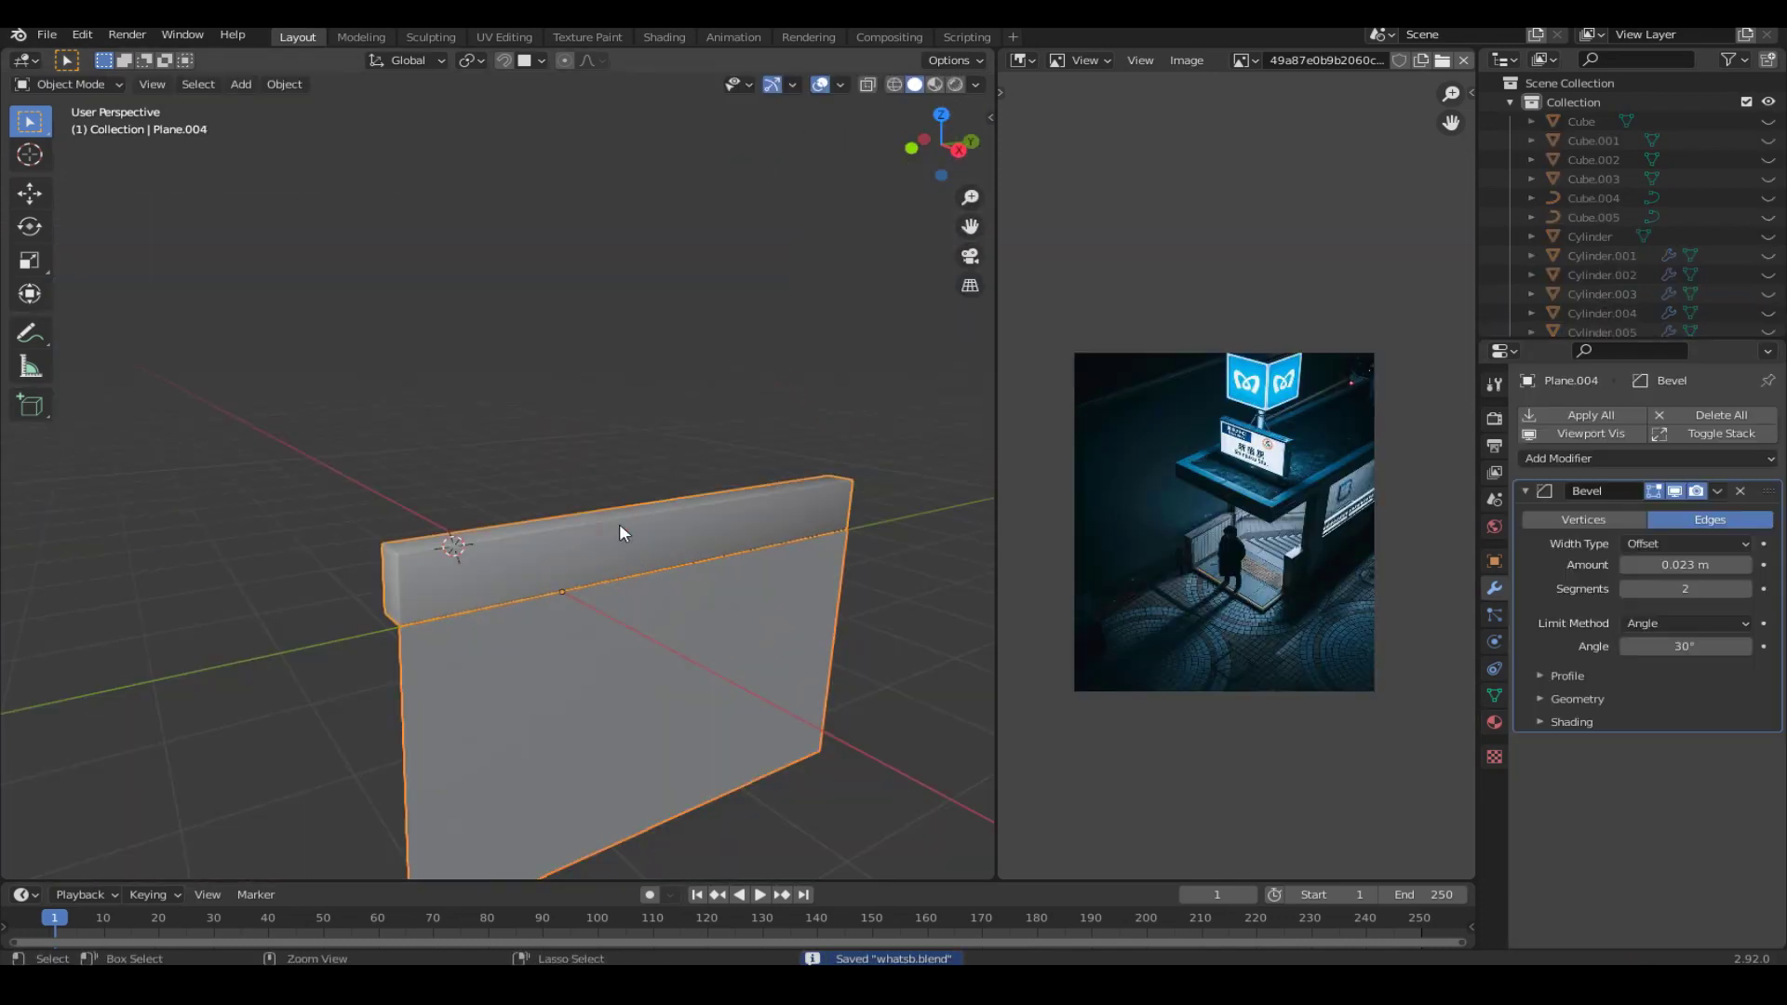
Project the wall's UVs from the right-side view and bring up UV Editing to fit the tile texture.
key("Tab")
key("KP_3")
key("a")
key("u")
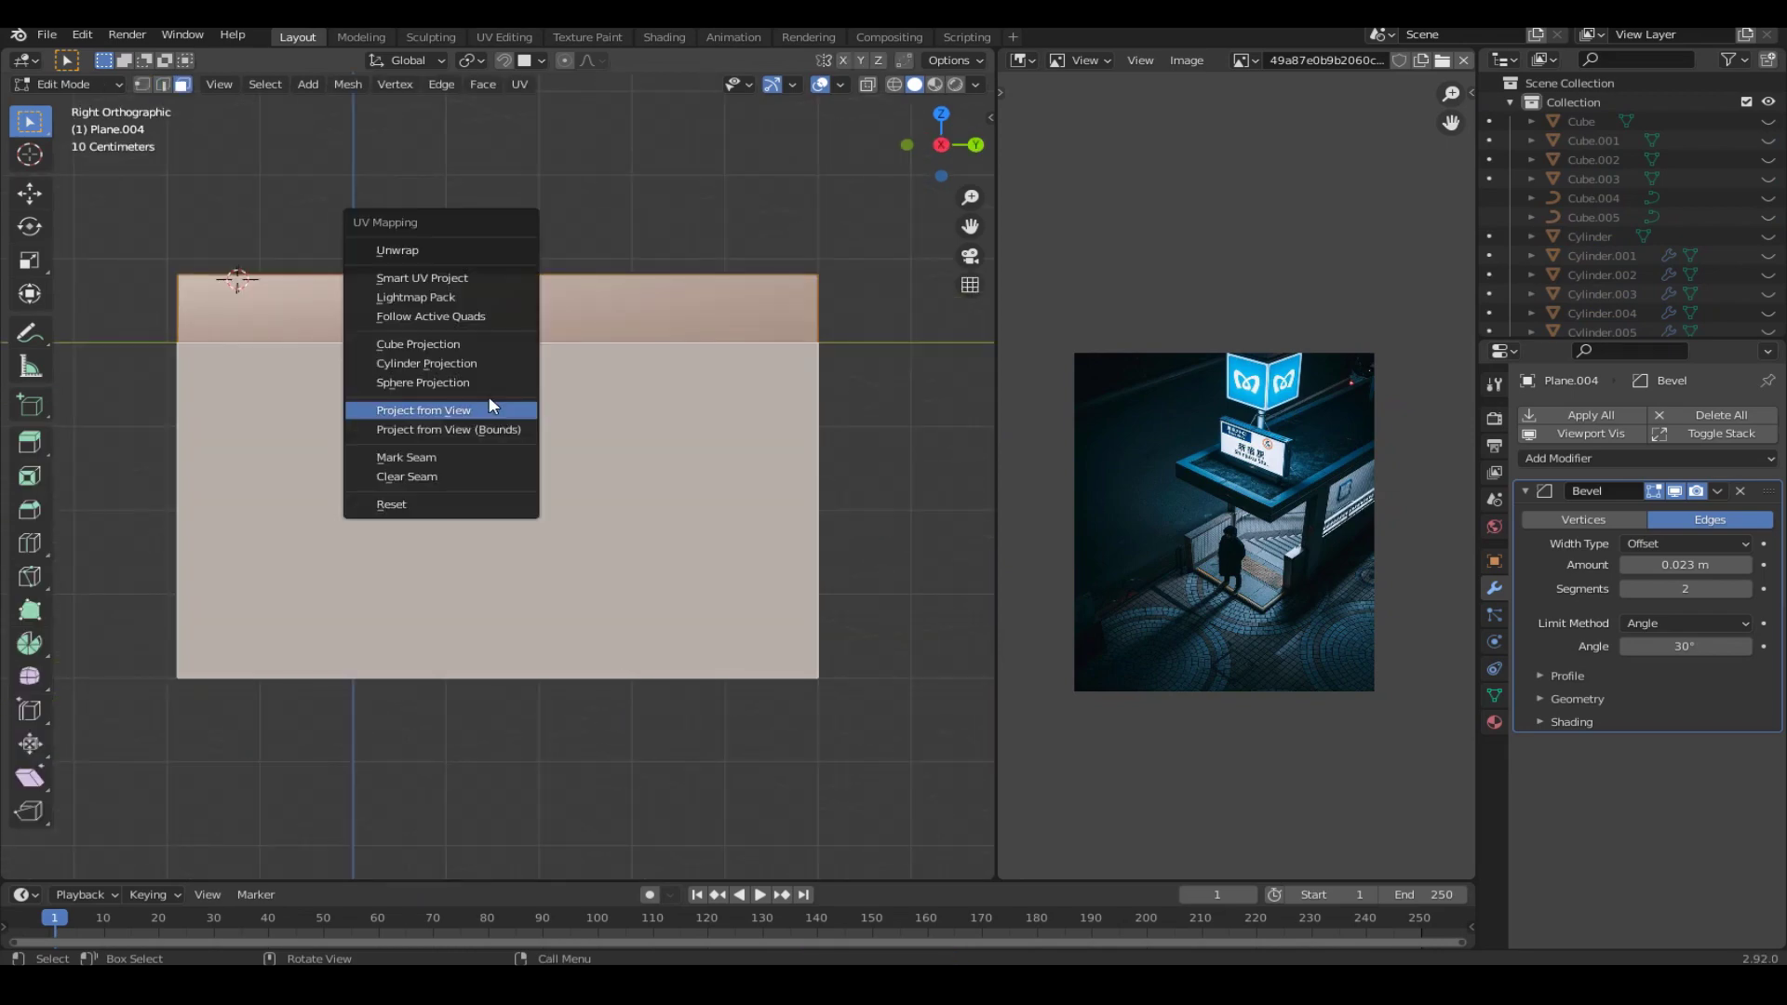
left_click(483, 413)
middle_click_drag(853, 387, 707, 438)
left_click(1494, 526)
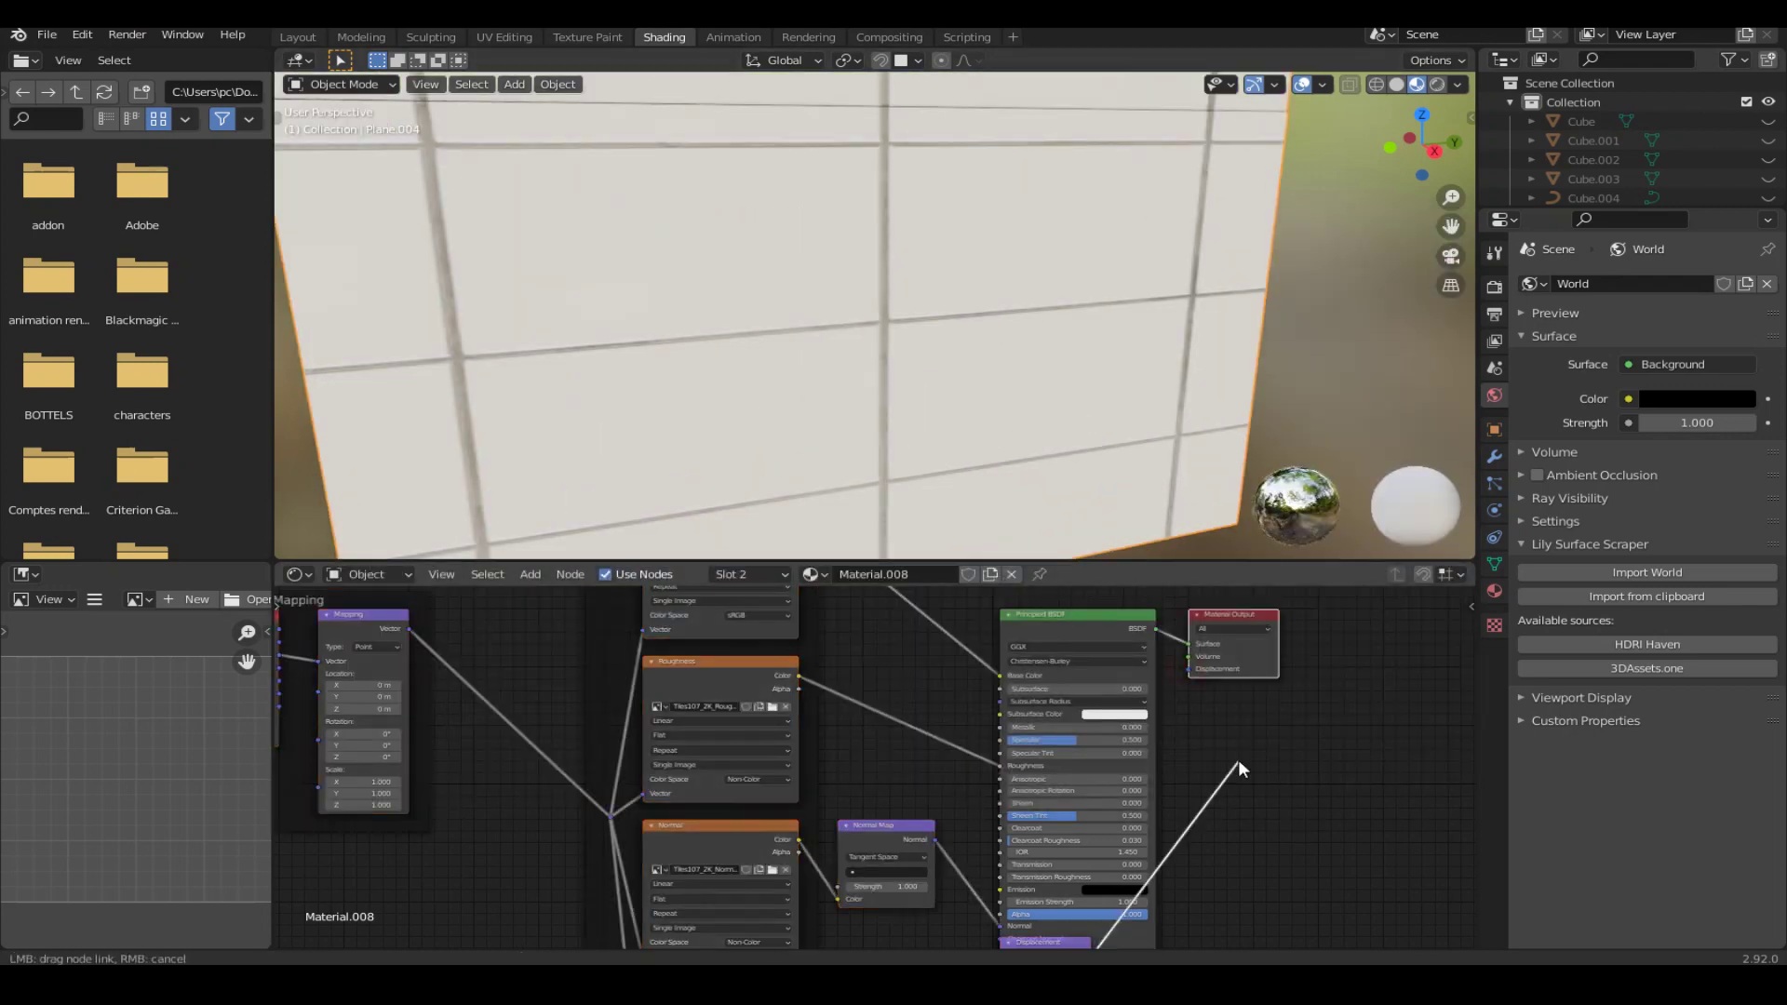
left_click(508, 42)
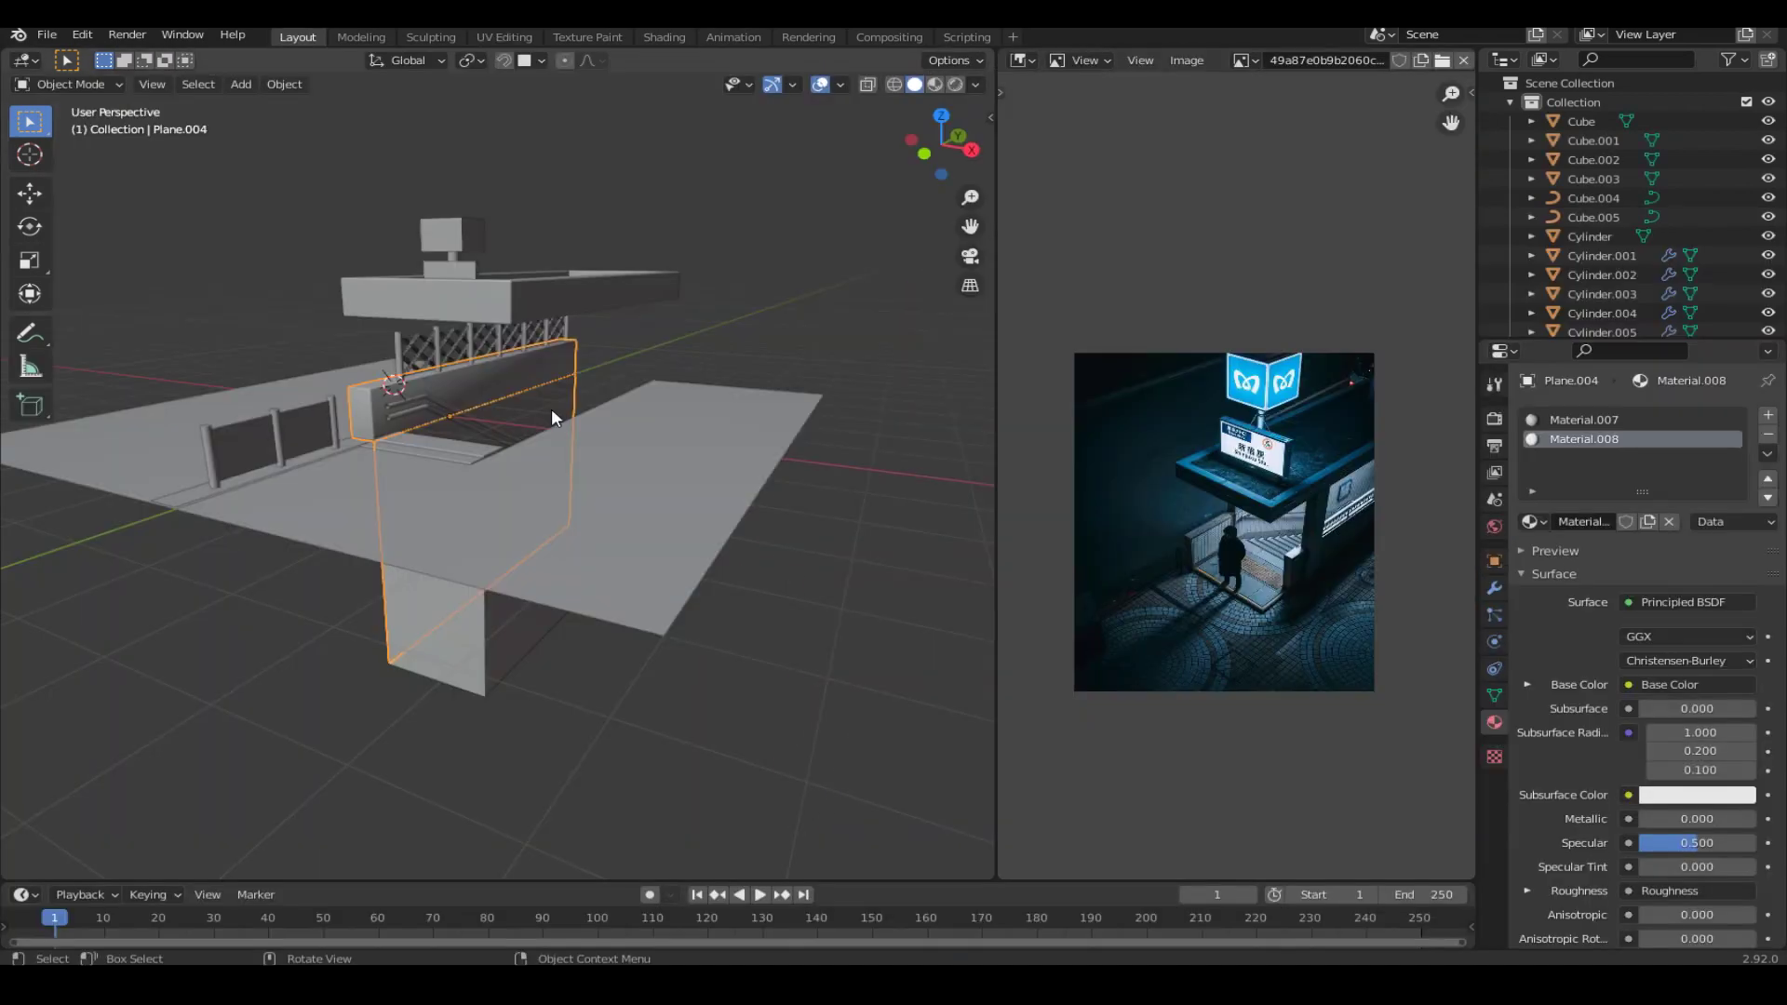
Duplicate the tiled wall, mirror the copy on X, and slide it along X.
key("shift+d")
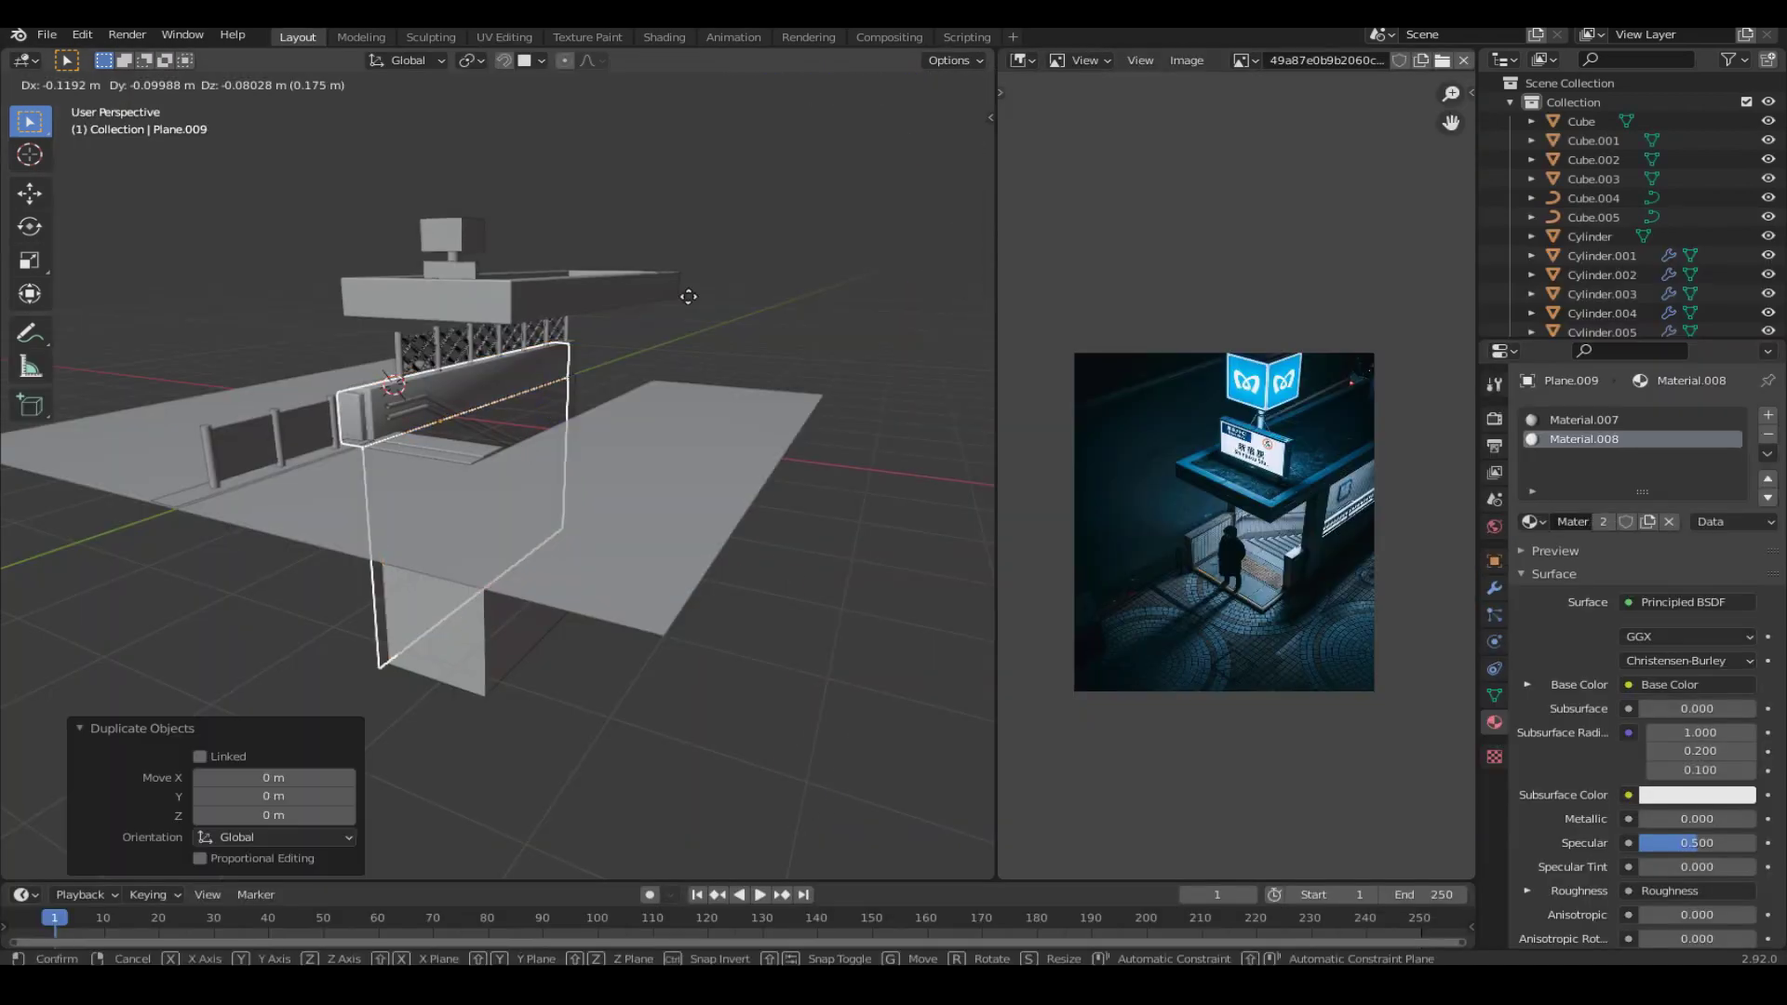
right_click(487, 408)
left_click(538, 580)
key("g")
key("x")
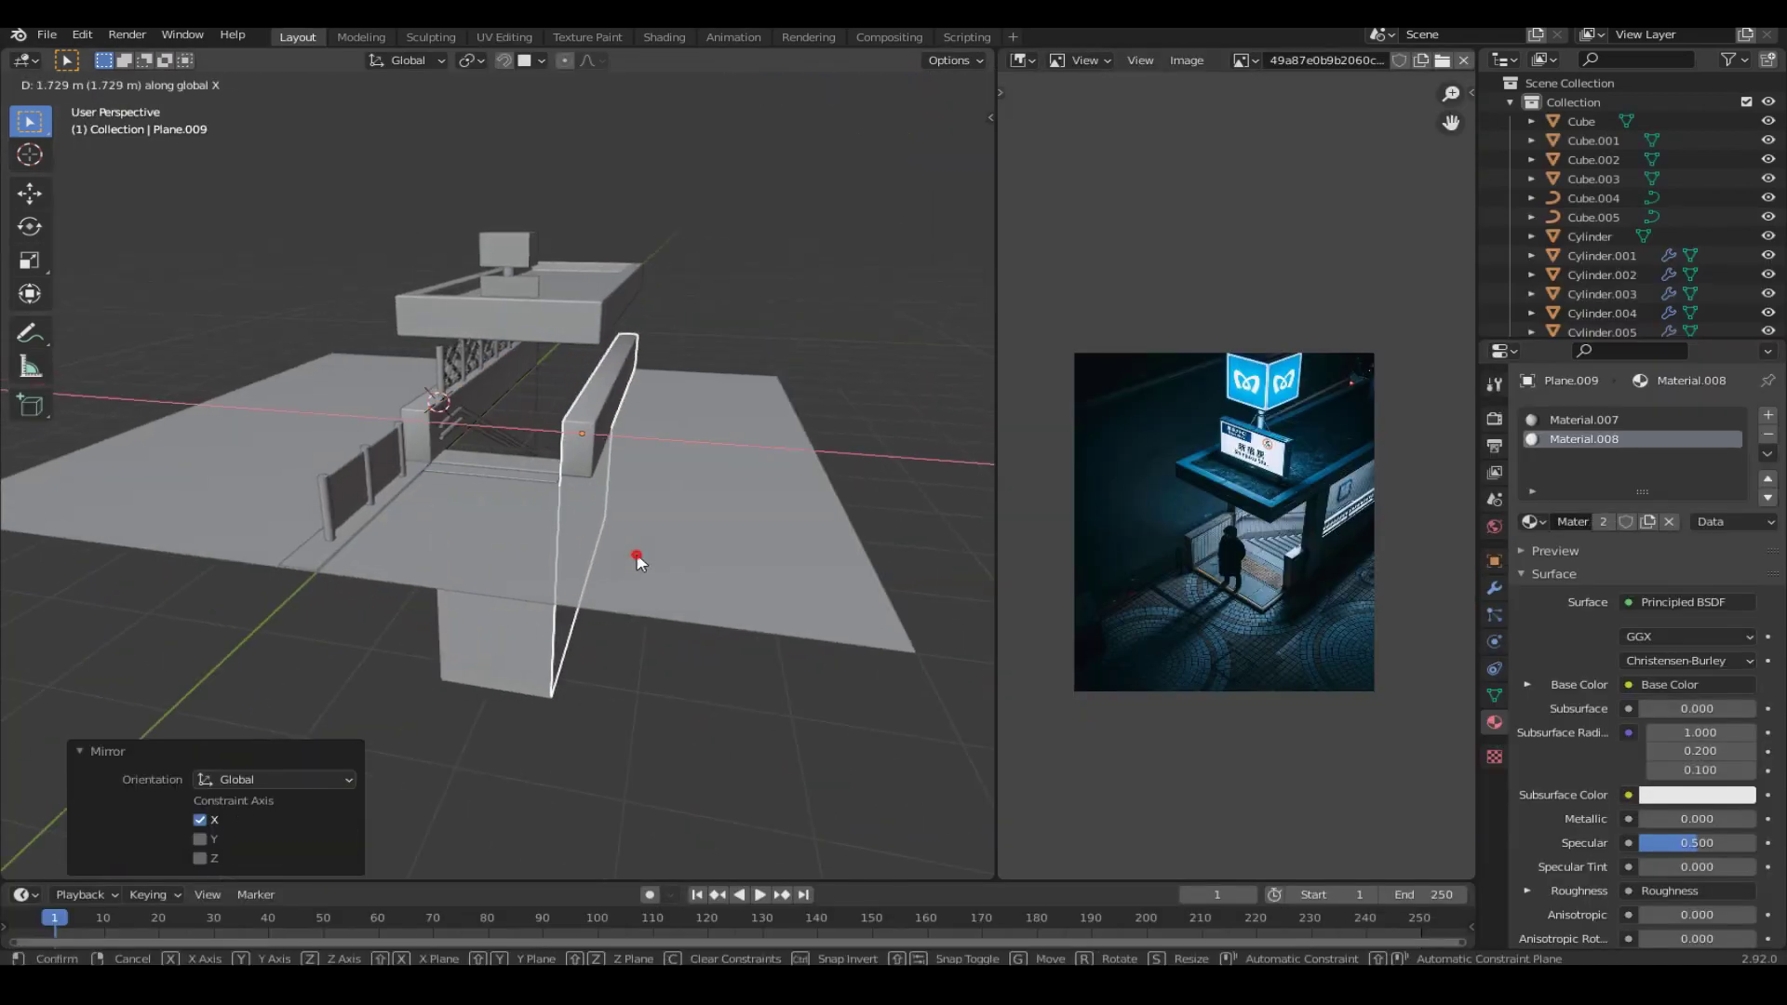
left_click(574, 698)
Reposition the mirrored wall along X onto the stairwell's opposite side, checking in front wireframe view.
key("shift+z")
key("KP_1")
key("g")
key("x")
left_click(728, 494)
middle_click_drag(727, 493, 740, 527)
key("z")
left_click(916, 531)
middle_click_drag(915, 530, 616, 553)
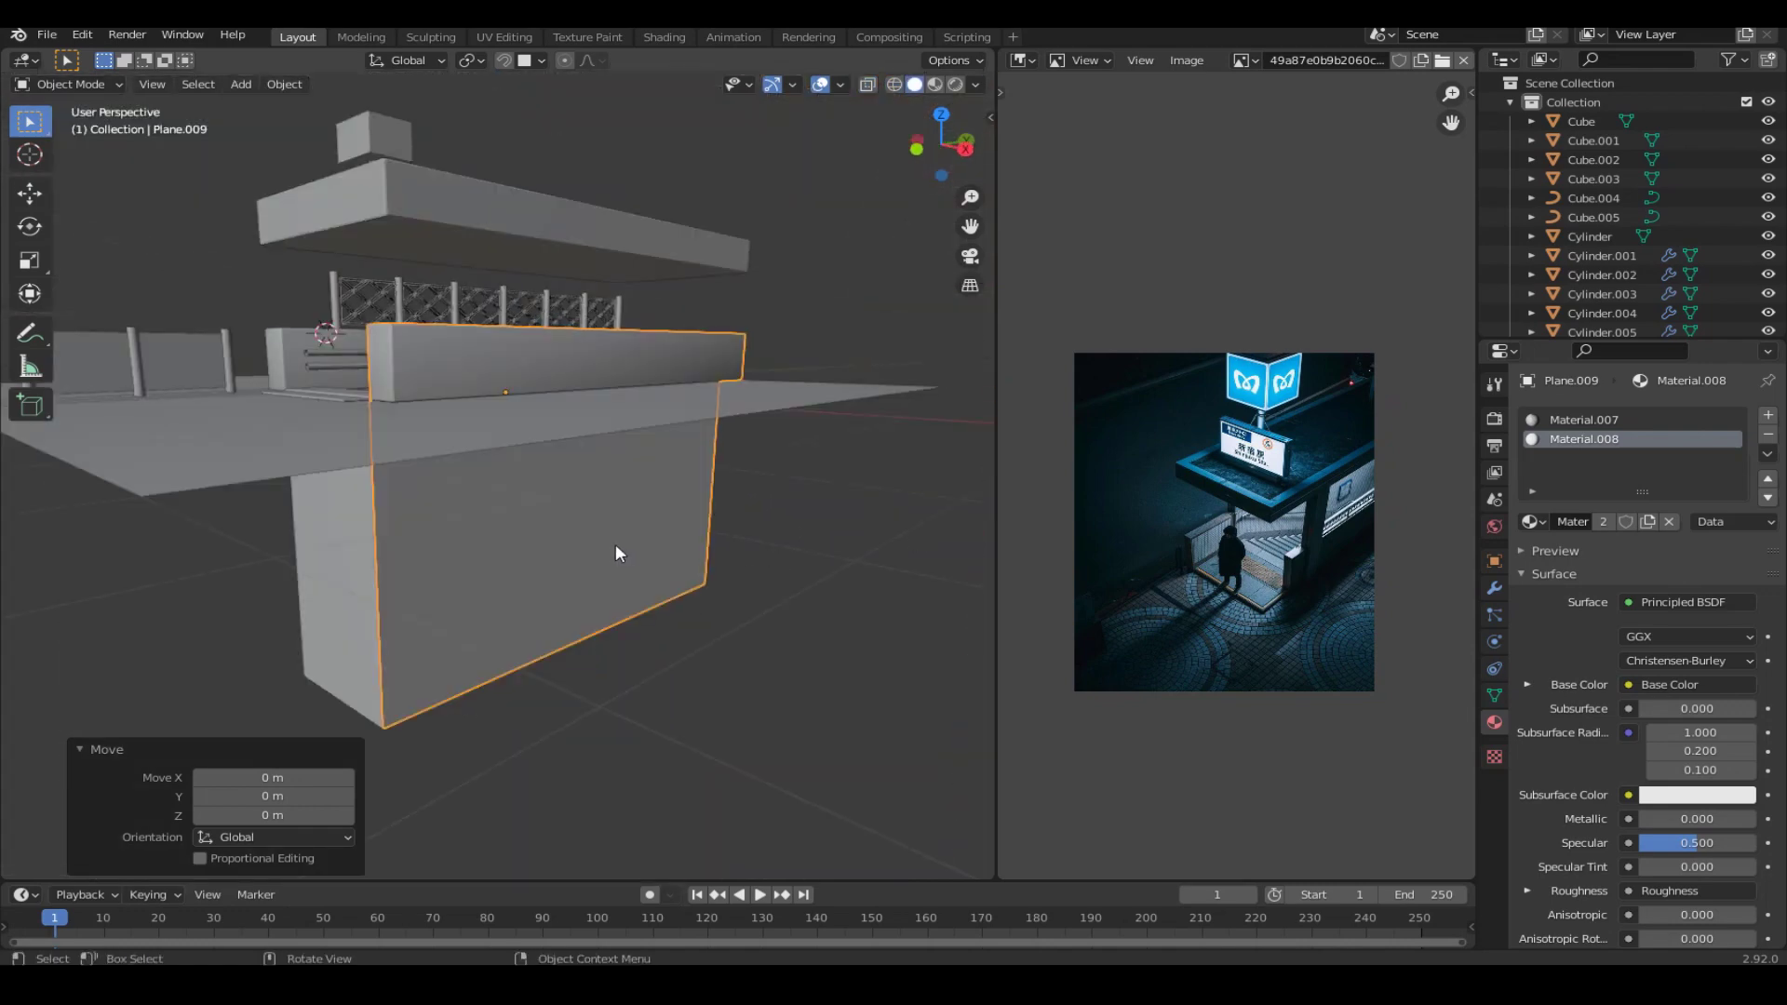
Delete the extra face from the mirrored wall's mesh.
key("Delete")
left_click(503, 566)
key("Tab")
key("x")
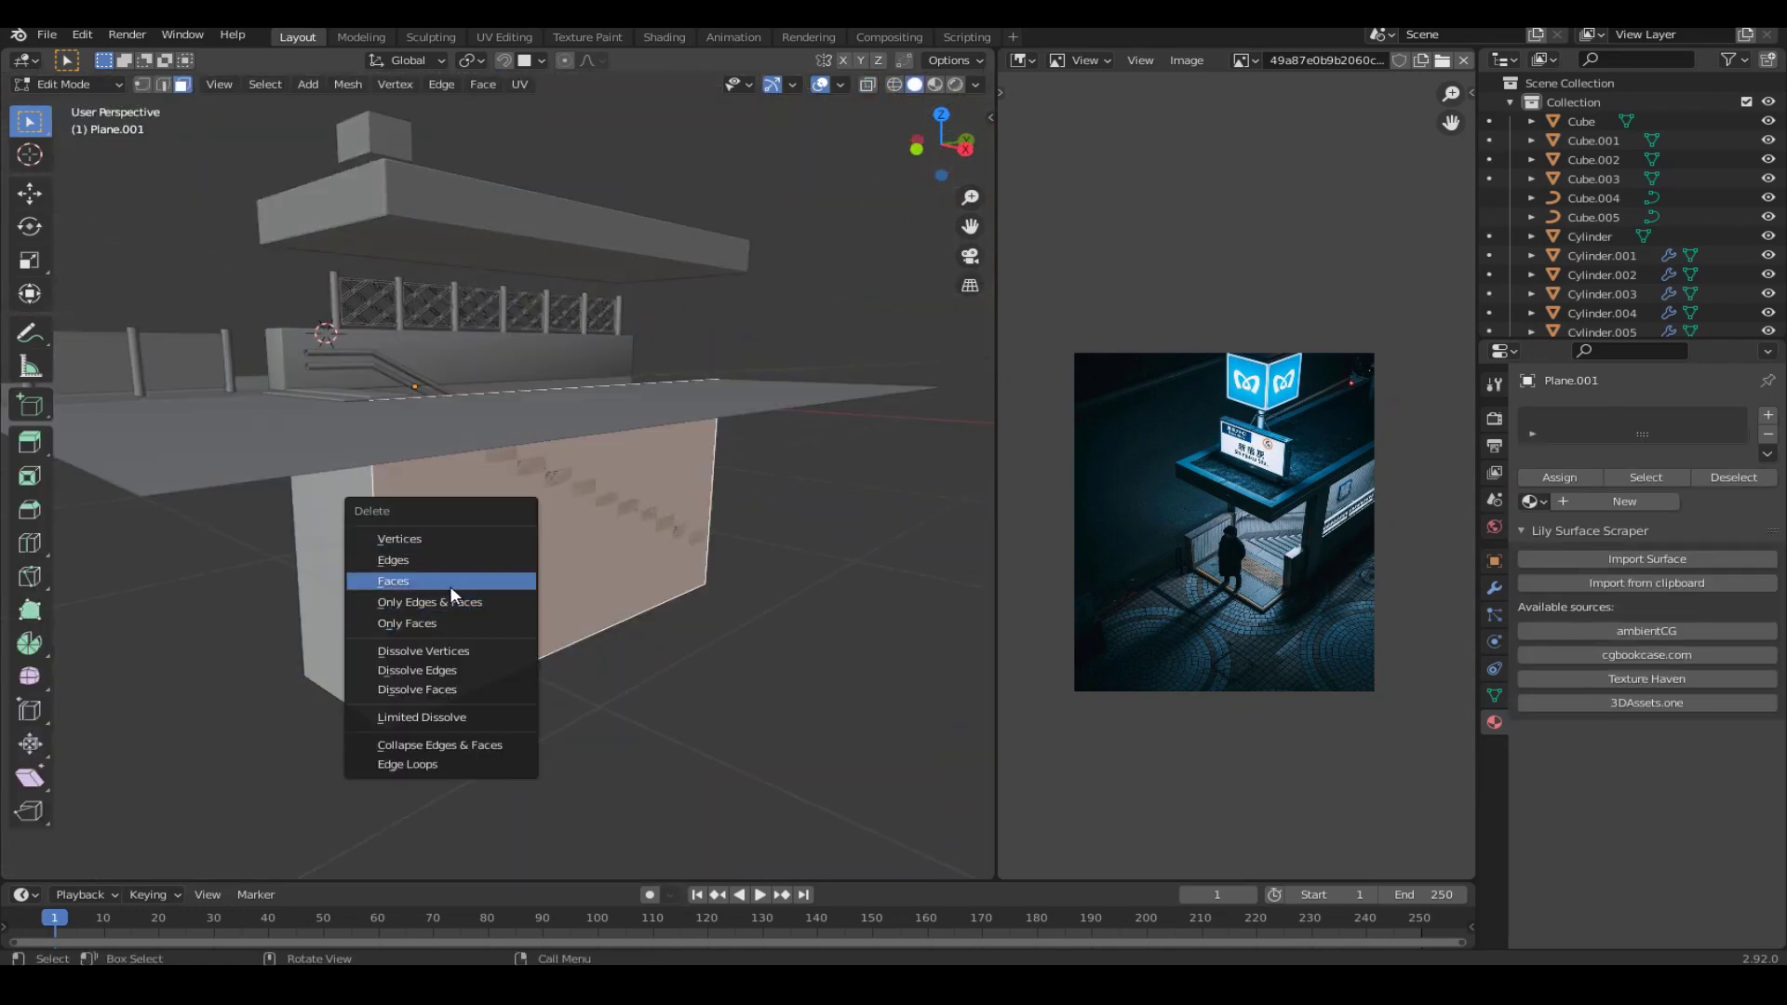
left_click(449, 584)
key("Tab")
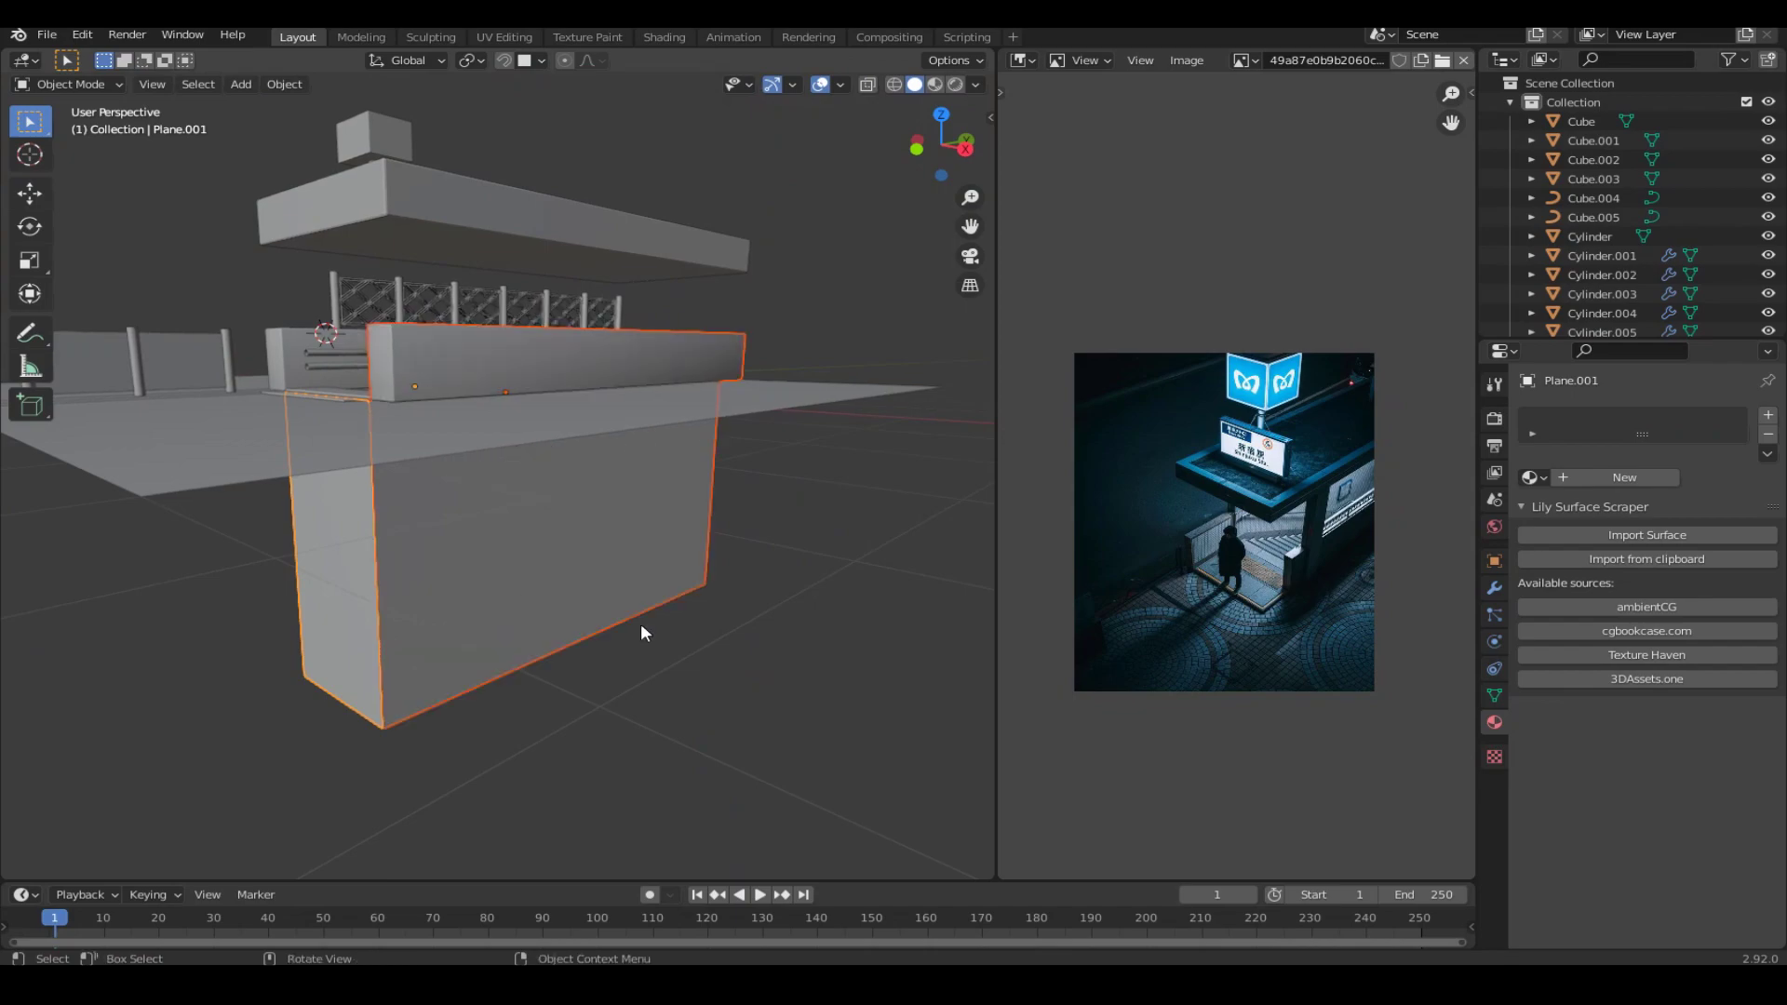
Preview the whole entrance in rendered shading and save the file.
key("z")
left_click(834, 268)
mouse_move(529, 422)
middle_mouse_down()
mouse_move(579, 421)
mouse_move(885, 96)
middle_mouse_up()
key("ctrl+s")
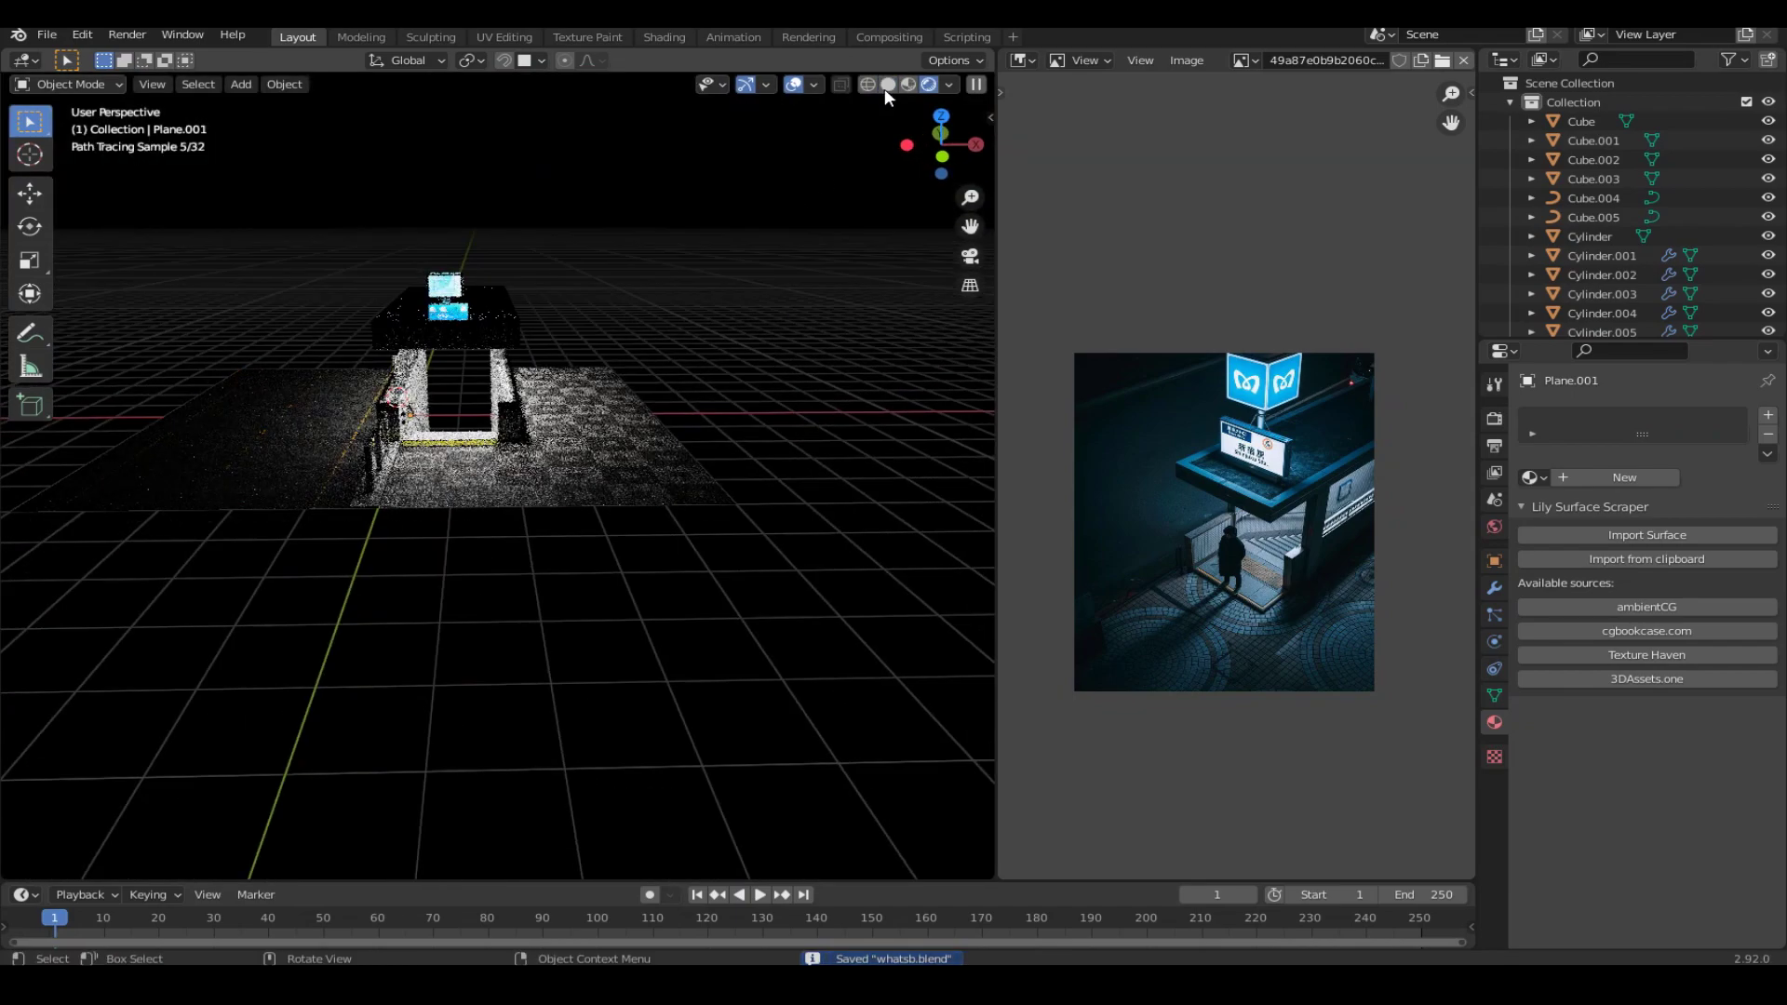
left_click(888, 85)
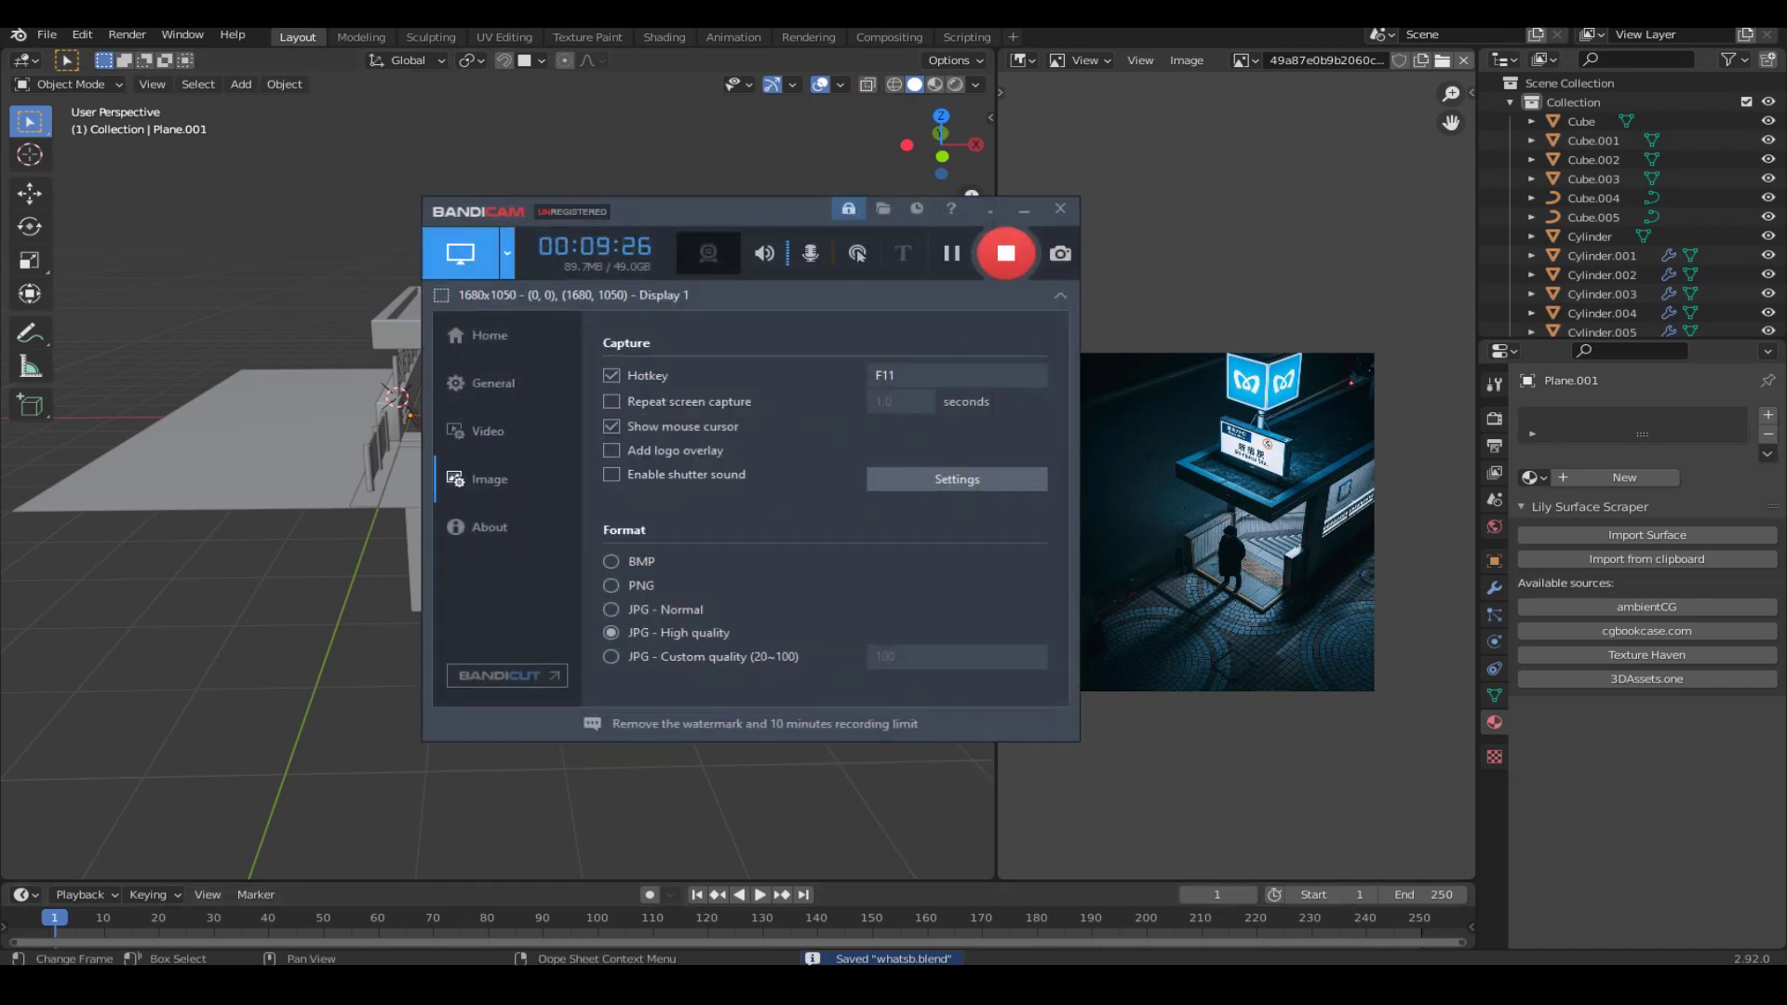